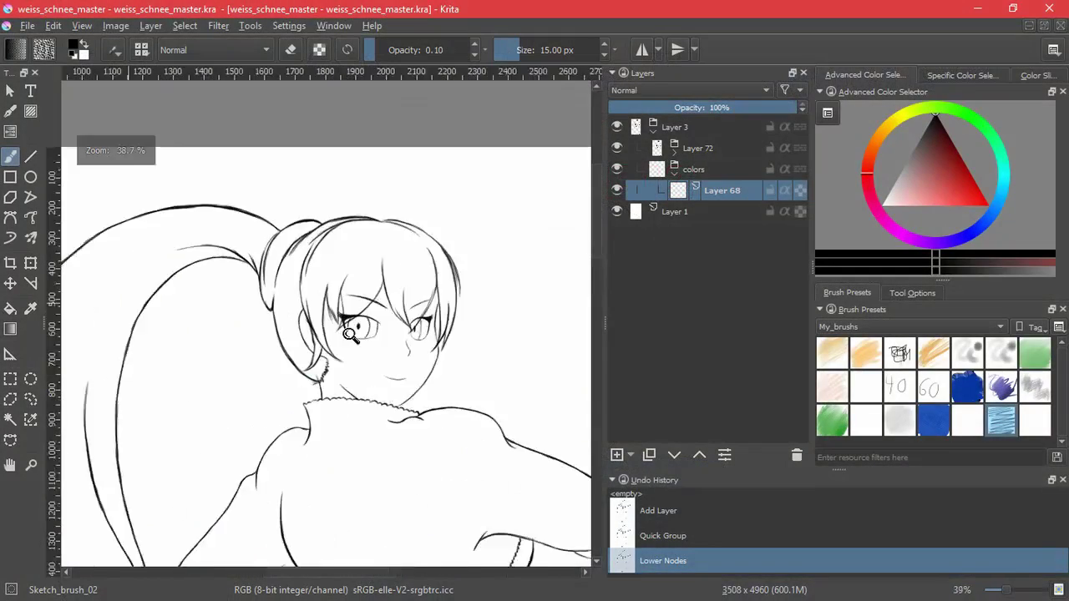
- Set the foreground colour to white, select the Ink_brush_25_2 preset and undo the test stroke on the hair
{"action": "scroll", "coordinate": [541, 322], "scroll_direction": "up", "scroll_amount": 2}
{"action": "left_click_drag", "start_coordinate": [541, 321], "coordinate": [596, 405]}
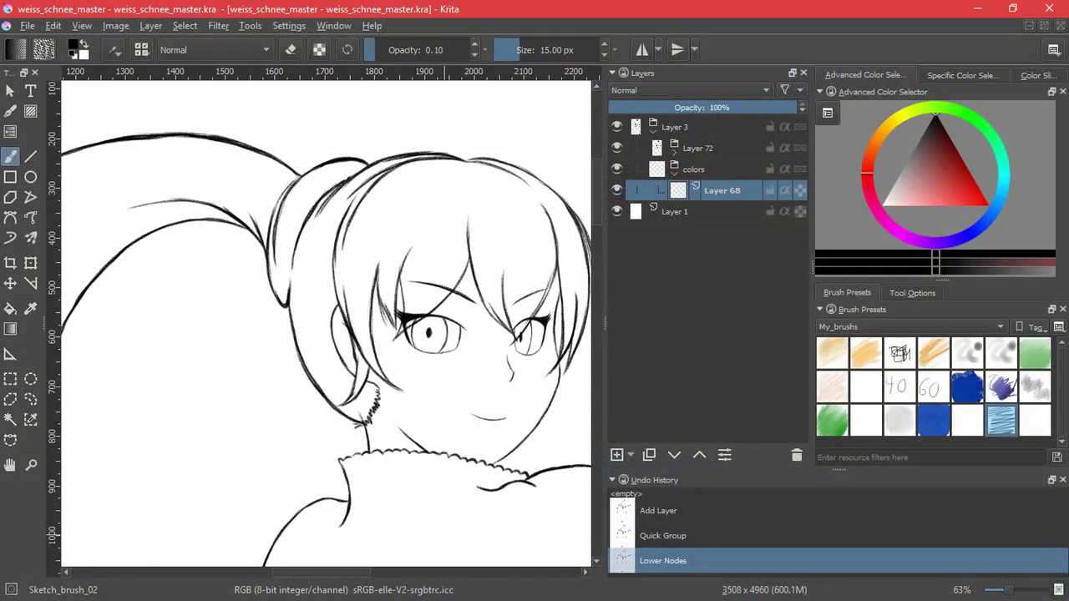
{"action": "left_click", "coordinate": [884, 205]}
{"action": "left_click_drag", "start_coordinate": [477, 208], "coordinate": [441, 234]}
{"action": "key", "text": "ctrl+z"}
{"action": "left_click", "coordinate": [866, 386]}
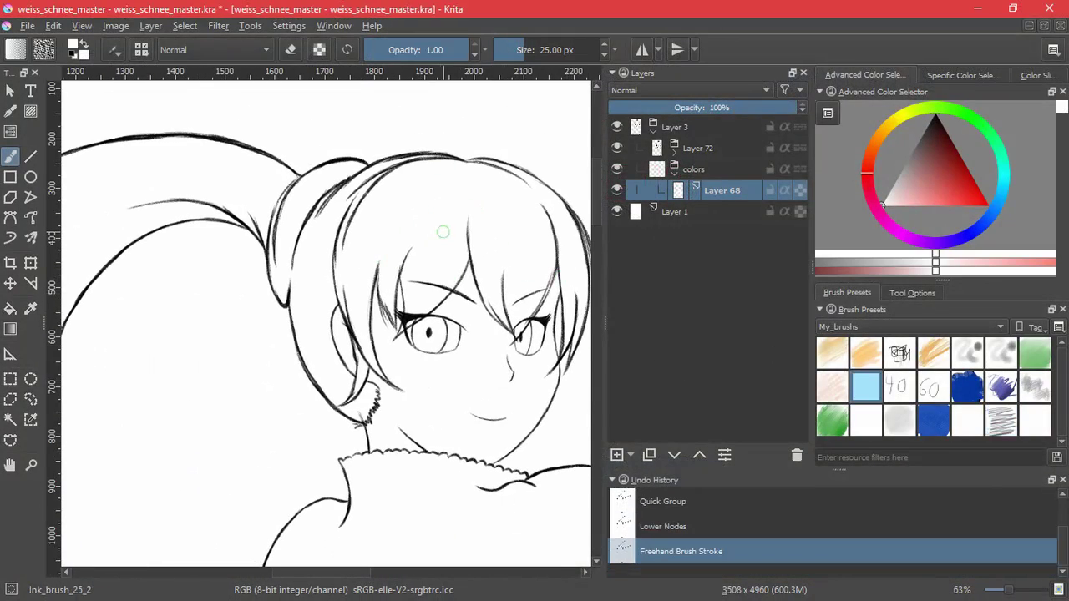
{"action": "key", "text": "ctrl+z"}
- Add a new layer above the white background and flood-fill it entirely with neutral grey at lightness 50
{"action": "left_click", "coordinate": [620, 455]}
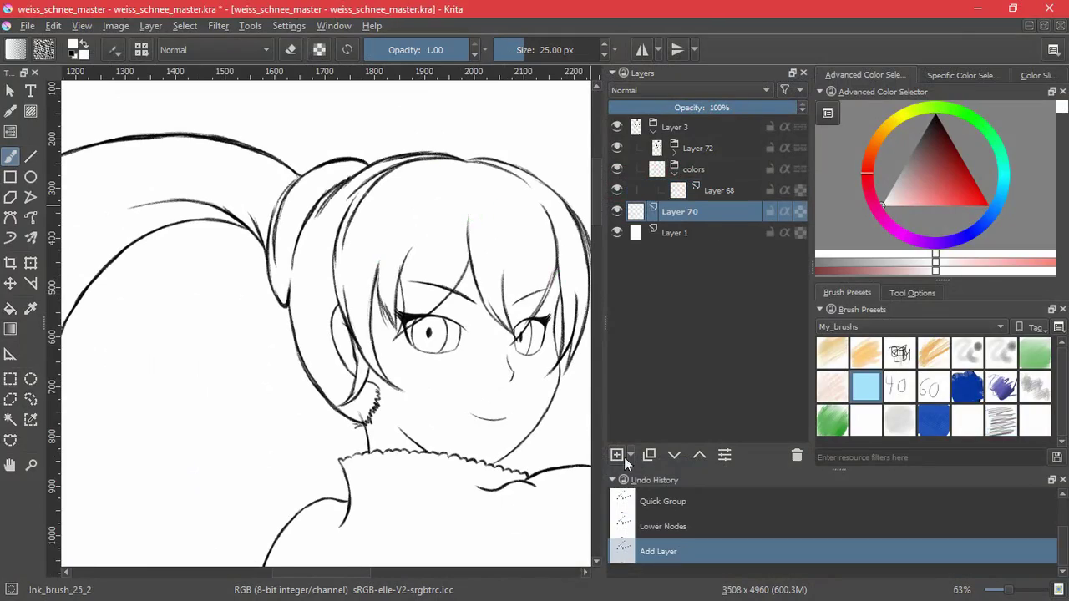
{"action": "key", "text": "f"}
{"action": "left_click", "coordinate": [912, 292]}
{"action": "left_click", "coordinate": [900, 388]}
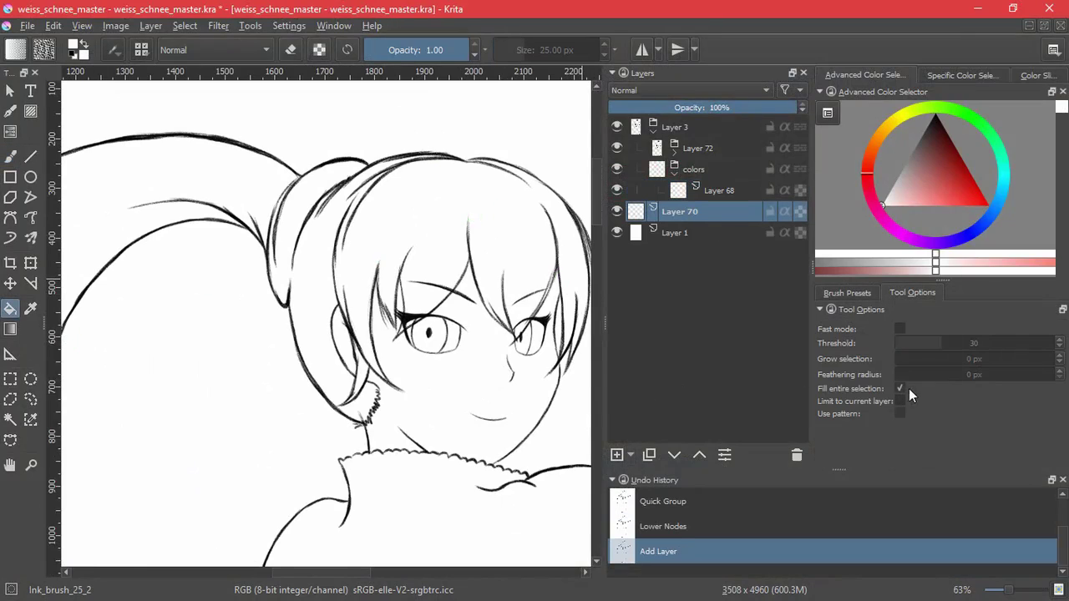
{"action": "left_click", "coordinate": [962, 75]}
{"action": "left_click", "coordinate": [1020, 75]}
{"action": "left_click_drag", "start_coordinate": [931, 159], "coordinate": [937, 159]}
{"action": "left_click_drag", "start_coordinate": [1043, 150], "coordinate": [1027, 150]}
{"action": "left_click", "coordinate": [420, 346]}
- Make Layer 68 in the colors group active and lighten the pale foreground colour to lightness 100
{"action": "left_click", "coordinate": [714, 190]}
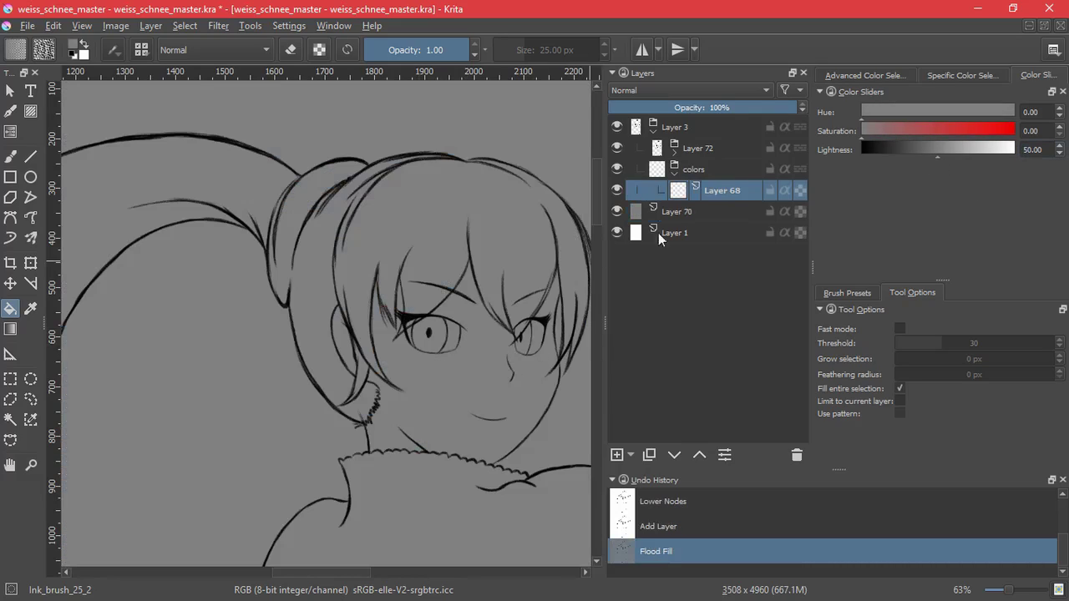
{"action": "left_click", "coordinate": [11, 157]}
{"action": "left_click", "coordinate": [72, 56]}
{"action": "key", "text": "x"}
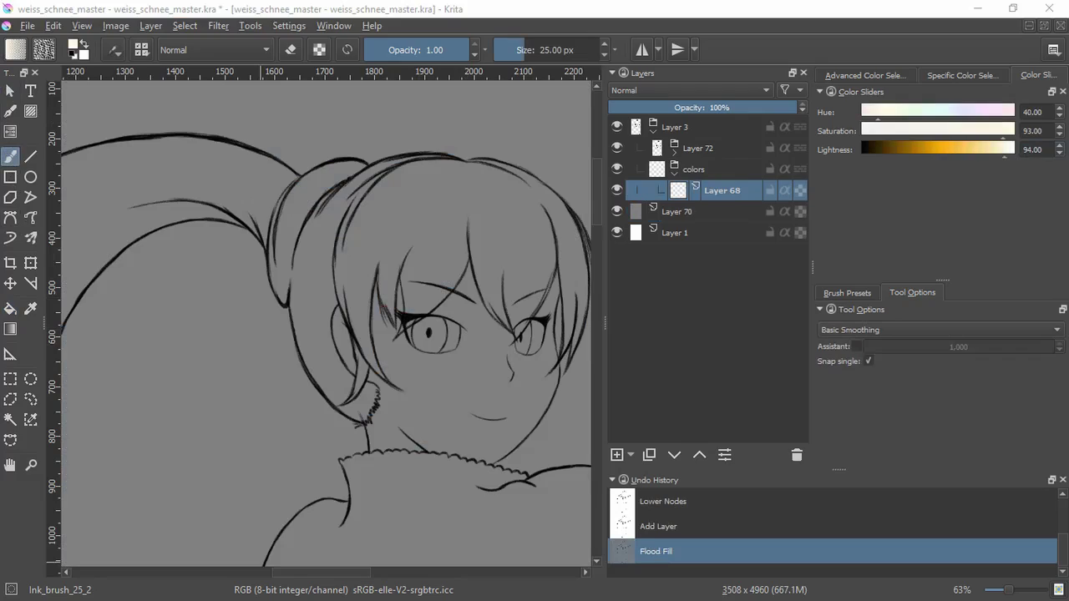
{"action": "key", "text": "l"}
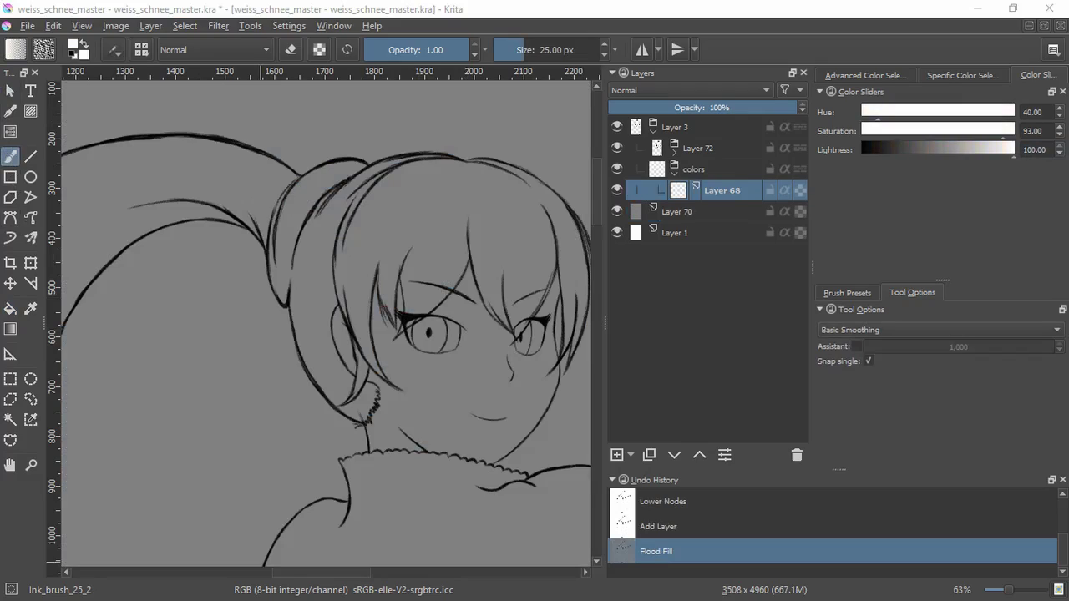
- Set the foreground colour for the hair to near-white #fefefe
{"action": "left_click", "coordinate": [31, 308]}
{"action": "left_click", "coordinate": [937, 342]}
{"action": "left_click", "coordinate": [876, 331]}
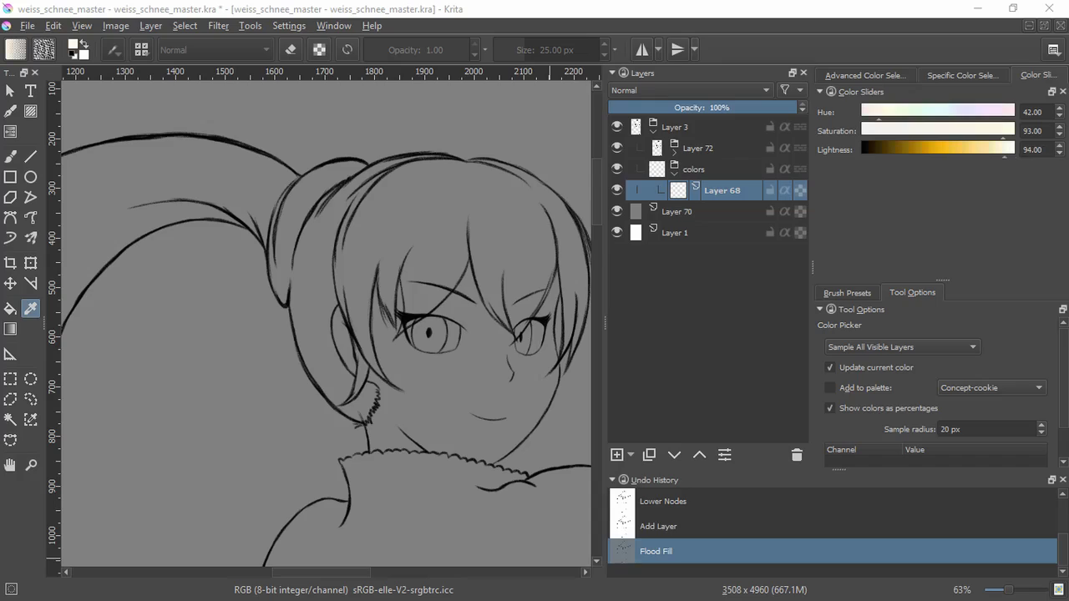
{"action": "key", "text": "ctrl+s"}
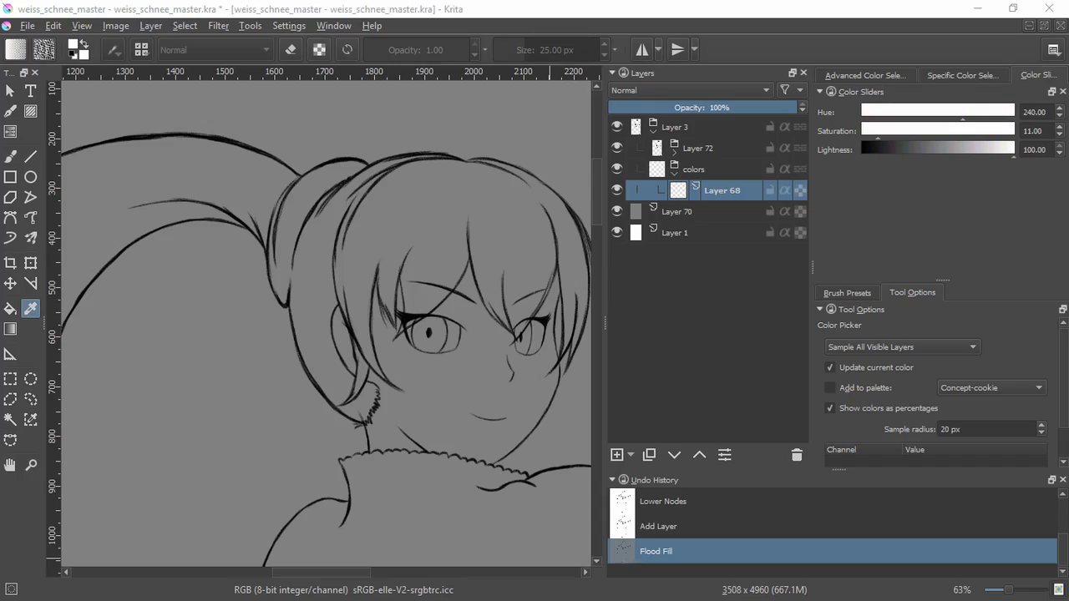
{"action": "key", "text": "ctrl+s"}
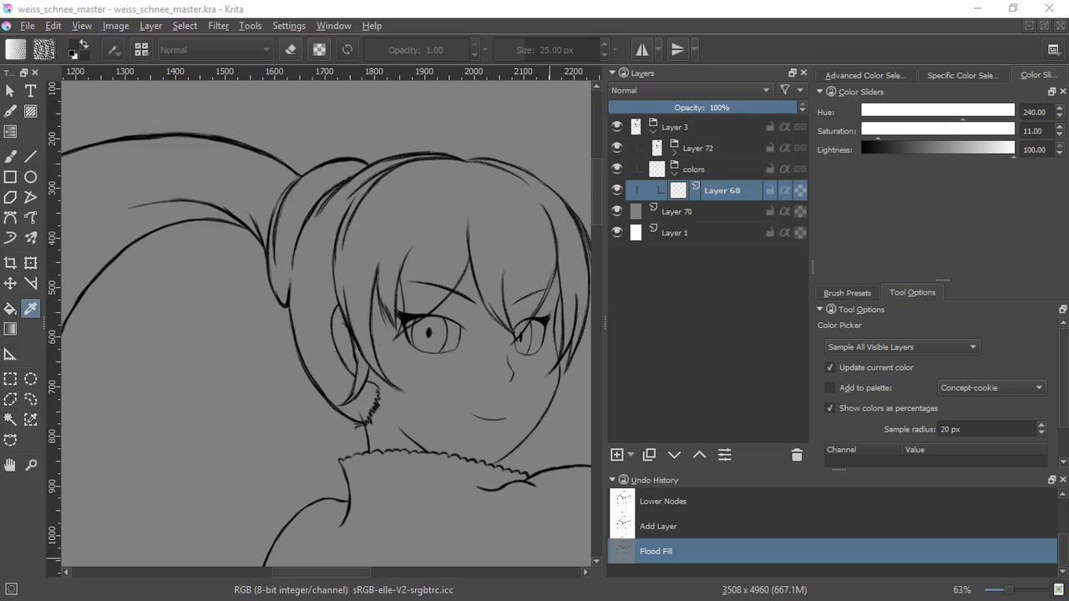
{"action": "key", "text": "ctrl+s"}
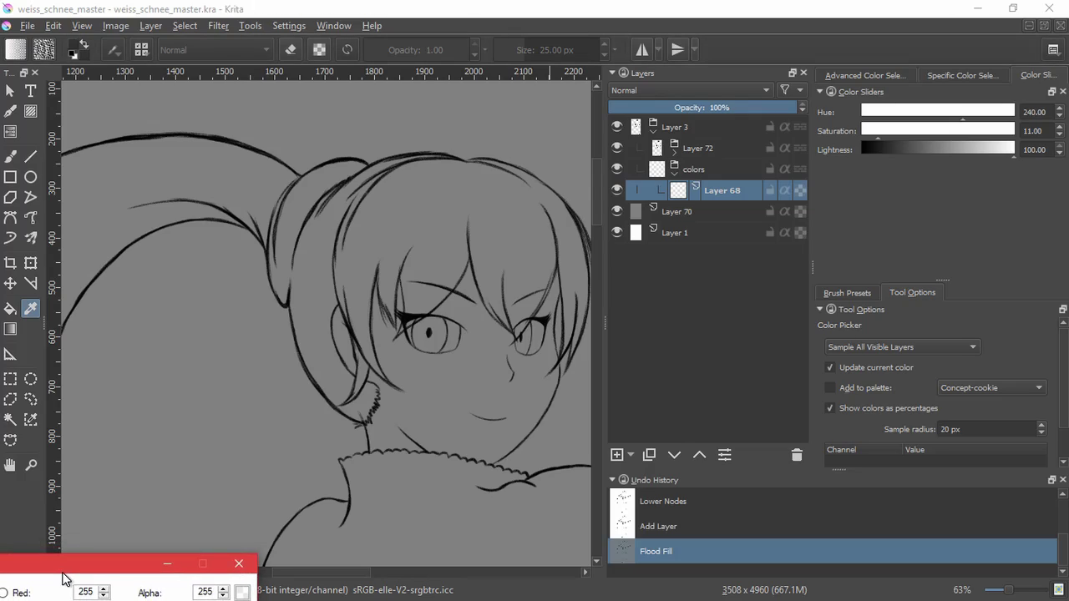
{"action": "left_click_drag", "start_coordinate": [63, 579], "coordinate": [58, 600]}
{"action": "key", "text": "x"}
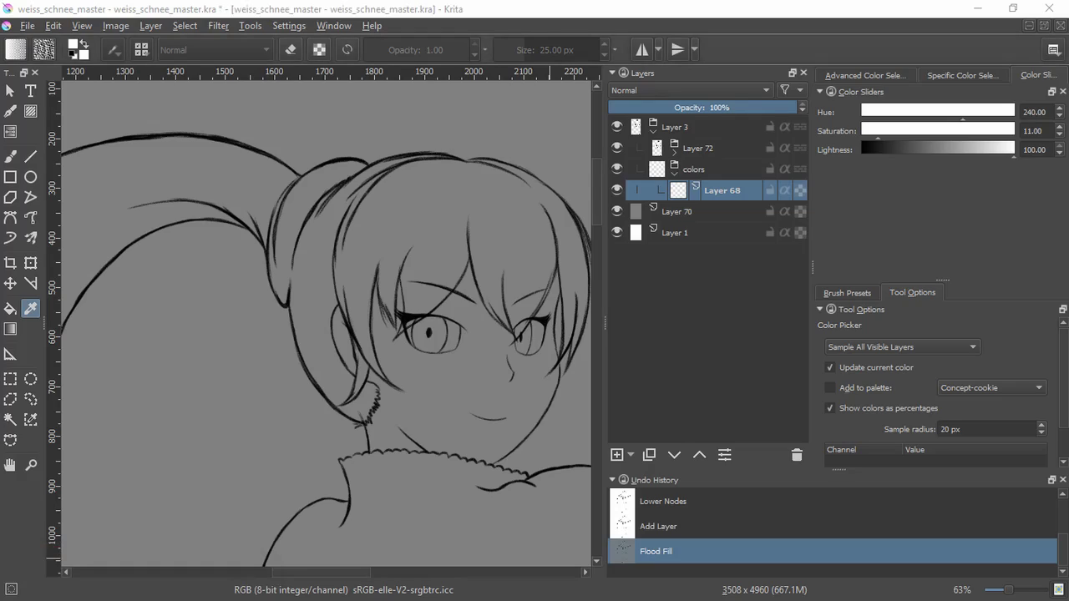
{"action": "key", "text": "x"}
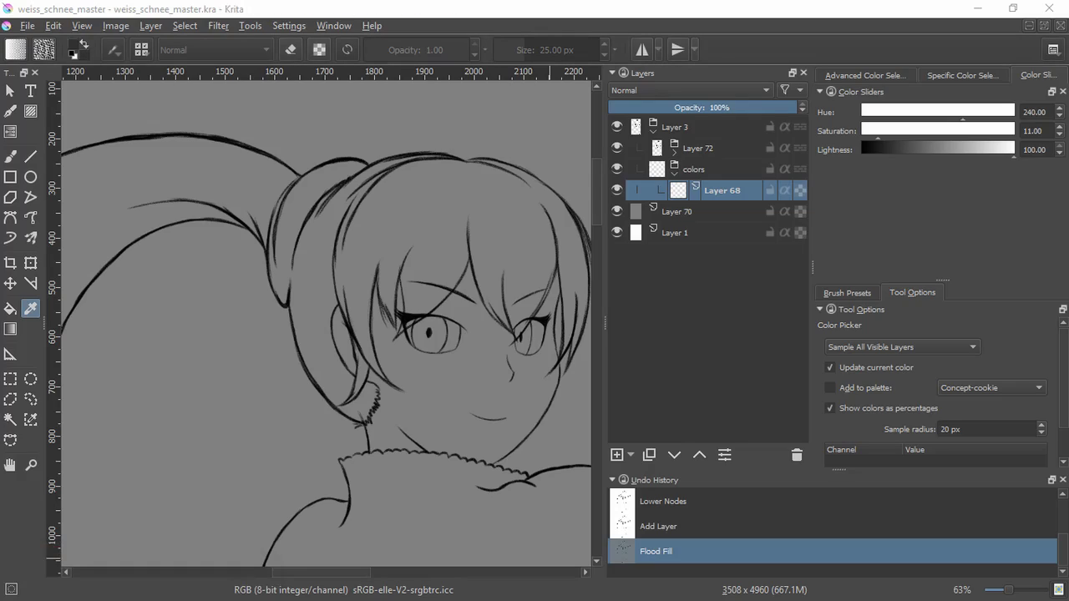
{"action": "left_click", "coordinate": [962, 74]}
{"action": "key", "text": "x"}
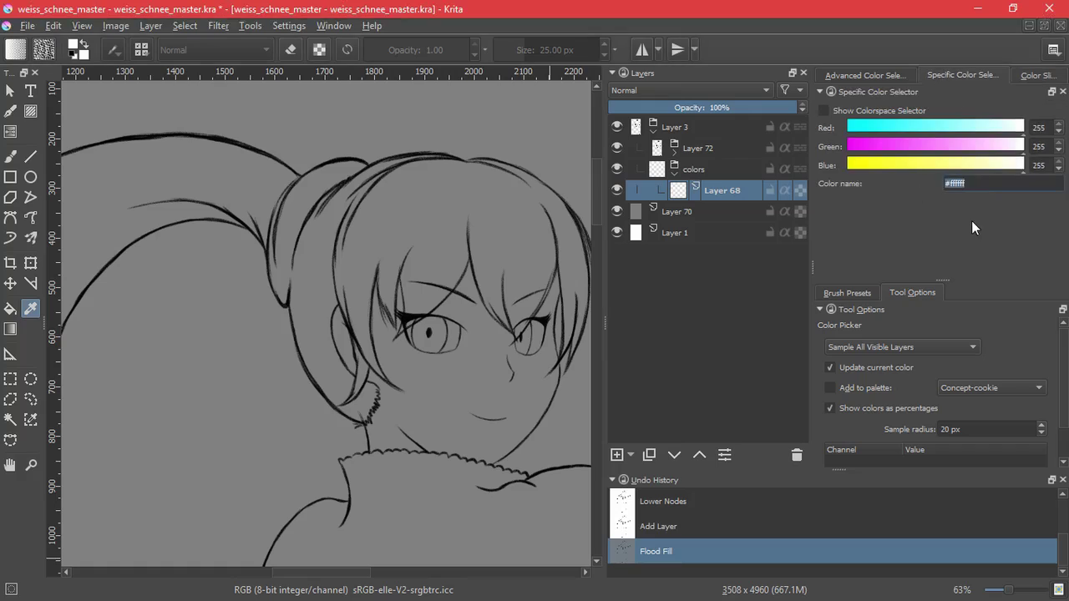
- Try to flood-fill the hair on Layer 68 with near-white
{"action": "left_click", "coordinate": [10, 307]}
{"action": "left_click", "coordinate": [466, 334]}
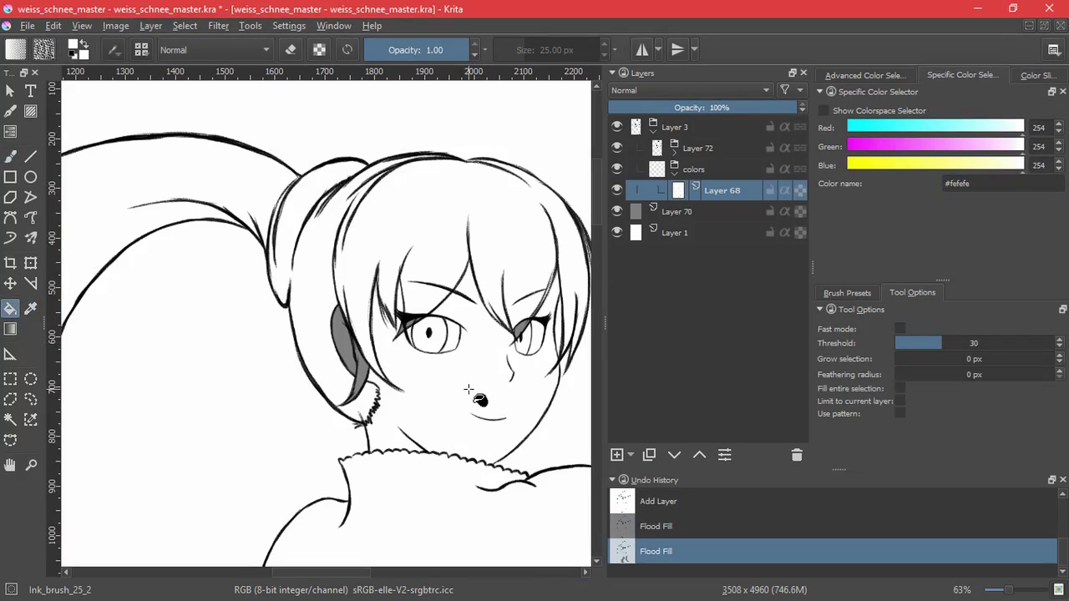
{"action": "key", "text": "ctrl+z"}
- Try to close the gaps in the hair outline with near-white brush strokes along the crown of the head
{"action": "left_click", "coordinate": [865, 294]}
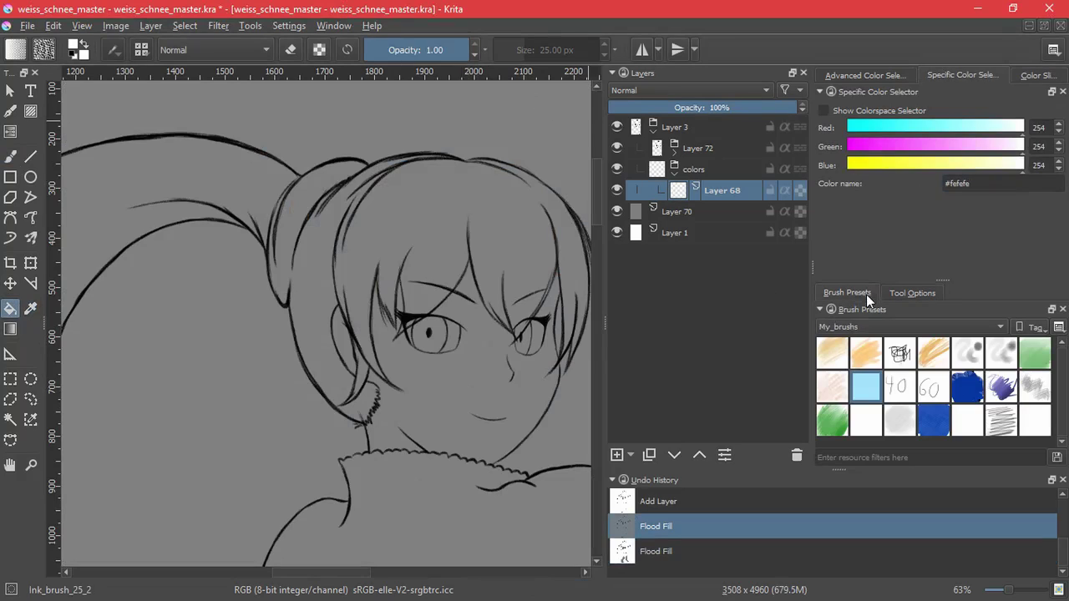
{"action": "left_click", "coordinate": [10, 156]}
{"action": "left_click_drag", "start_coordinate": [500, 234], "coordinate": [441, 246]}
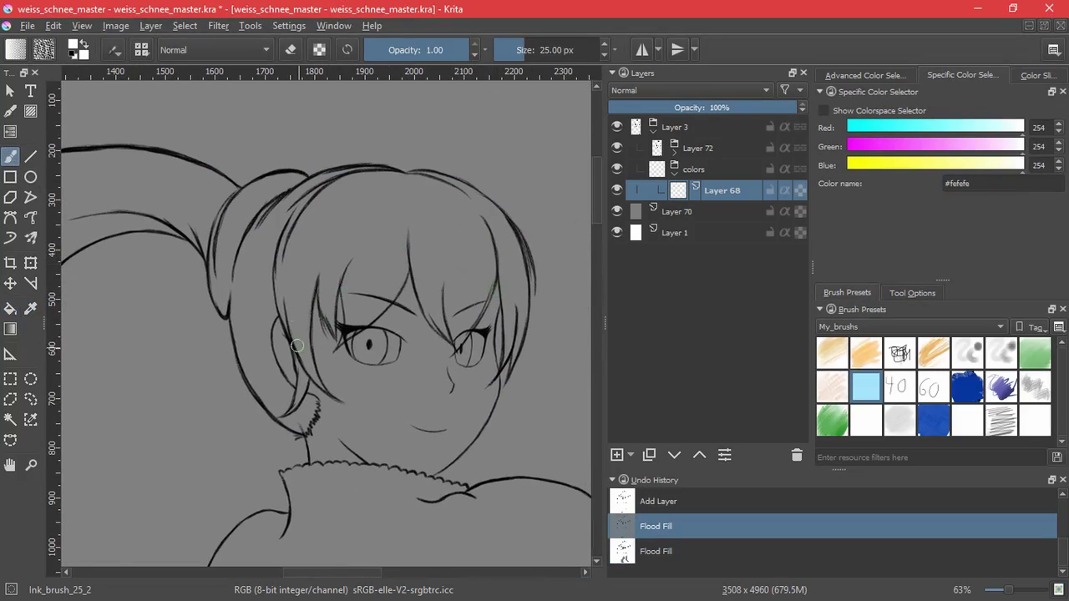
{"action": "mouse_move", "coordinate": [407, 183]}
{"action": "left_mouse_down"}
{"action": "mouse_move", "coordinate": [453, 151]}
{"action": "mouse_move", "coordinate": [313, 207]}
{"action": "mouse_move", "coordinate": [365, 197]}
{"action": "mouse_move", "coordinate": [365, 209]}
{"action": "mouse_move", "coordinate": [570, 252]}
{"action": "left_mouse_up"}
{"action": "left_click_drag", "start_coordinate": [570, 252], "coordinate": [378, 233]}
{"action": "mouse_move", "coordinate": [418, 287]}
{"action": "left_mouse_down"}
{"action": "mouse_move", "coordinate": [365, 233]}
{"action": "mouse_move", "coordinate": [481, 389]}
{"action": "mouse_move", "coordinate": [476, 363]}
{"action": "mouse_move", "coordinate": [389, 327]}
{"action": "left_mouse_up"}
{"action": "left_click_drag", "start_coordinate": [244, 227], "coordinate": [642, 314]}
{"action": "scroll", "coordinate": [468, 351], "scroll_direction": "down", "scroll_amount": 3}
{"action": "mouse_move", "coordinate": [242, 471]}
{"action": "left_mouse_down"}
{"action": "mouse_move", "coordinate": [366, 288]}
{"action": "mouse_move", "coordinate": [501, 195]}
{"action": "left_mouse_up"}
{"action": "left_click_drag", "start_coordinate": [417, 518], "coordinate": [350, 183]}
{"action": "scroll", "coordinate": [337, 360], "scroll_direction": "down", "scroll_amount": 1}
{"action": "left_click_drag", "start_coordinate": [355, 518], "coordinate": [345, 272]}
{"action": "scroll", "coordinate": [346, 272], "scroll_direction": "down", "scroll_amount": 3}
{"action": "left_click_drag", "start_coordinate": [442, 159], "coordinate": [354, 379]}
- Try to flood-fill the ponytail and hair within the painted crown strokes
{"action": "key", "text": "f"}
{"action": "left_click", "coordinate": [151, 290]}
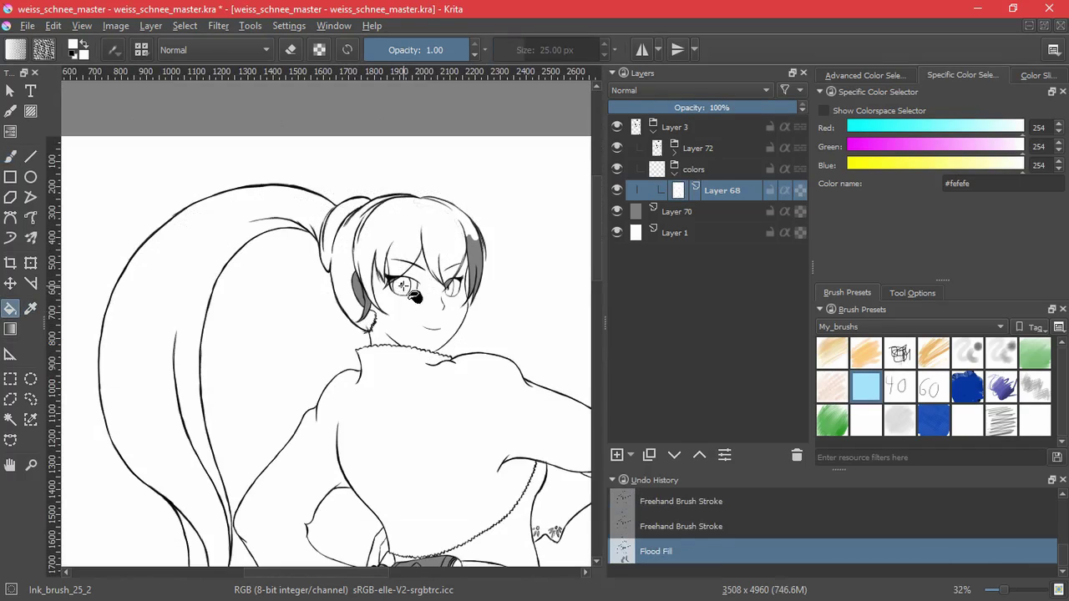
{"action": "key", "text": "ctrl+z"}
- Try to extend the near-white stroke down the hair above the ear and flood-fill the hair
{"action": "left_click", "coordinate": [10, 156]}
{"action": "scroll", "coordinate": [404, 205], "scroll_direction": "up", "scroll_amount": 6}
{"action": "mouse_move", "coordinate": [525, 210]}
{"action": "left_mouse_down"}
{"action": "mouse_move", "coordinate": [364, 207]}
{"action": "mouse_move", "coordinate": [286, 298]}
{"action": "mouse_move", "coordinate": [232, 476]}
{"action": "left_mouse_up"}
{"action": "scroll", "coordinate": [375, 183], "scroll_direction": "down", "scroll_amount": 5}
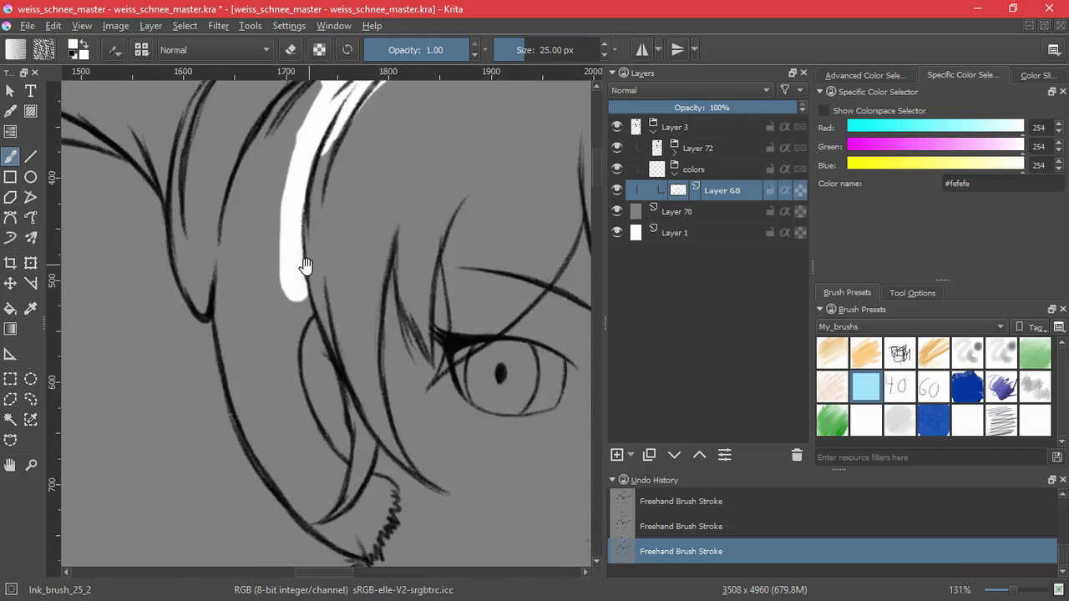
{"action": "left_click", "coordinate": [401, 233]}
{"action": "key", "text": "ctrl+z"}
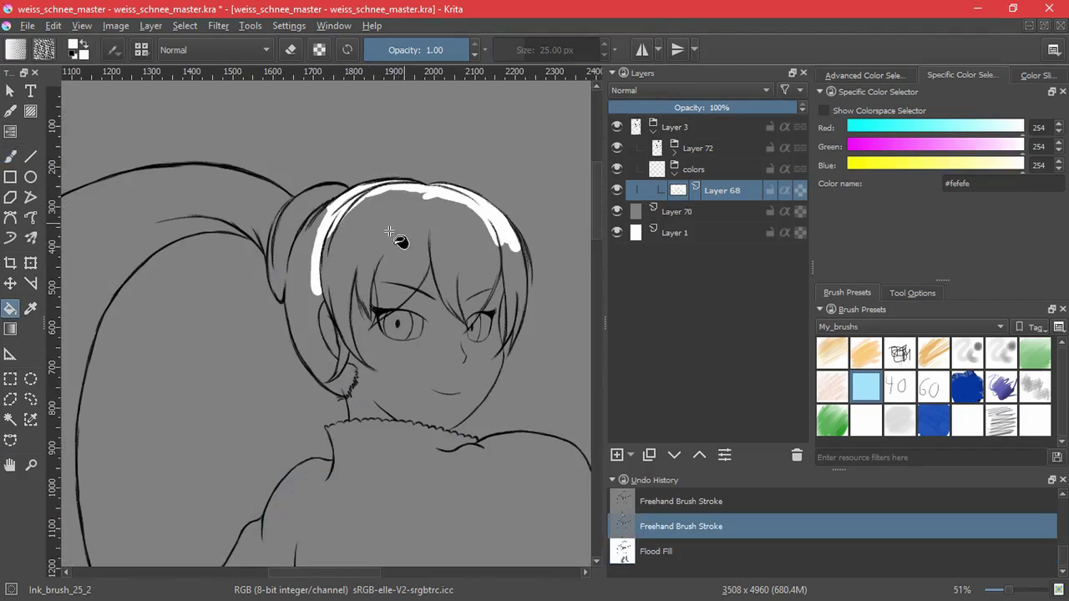
- Try to paint near-white along the fringe strands beside the eye and flood-fill the remaining hair
{"action": "left_click", "coordinate": [10, 156]}
{"action": "scroll", "coordinate": [391, 291], "scroll_direction": "up", "scroll_amount": 6}
{"action": "mouse_move", "coordinate": [272, 258]}
{"action": "left_mouse_down"}
{"action": "mouse_move", "coordinate": [307, 358]}
{"action": "mouse_move", "coordinate": [302, 332]}
{"action": "mouse_move", "coordinate": [371, 133]}
{"action": "mouse_move", "coordinate": [257, 210]}
{"action": "mouse_move", "coordinate": [234, 245]}
{"action": "mouse_move", "coordinate": [219, 433]}
{"action": "left_mouse_up"}
{"action": "scroll", "coordinate": [376, 292], "scroll_direction": "down", "scroll_amount": 5}
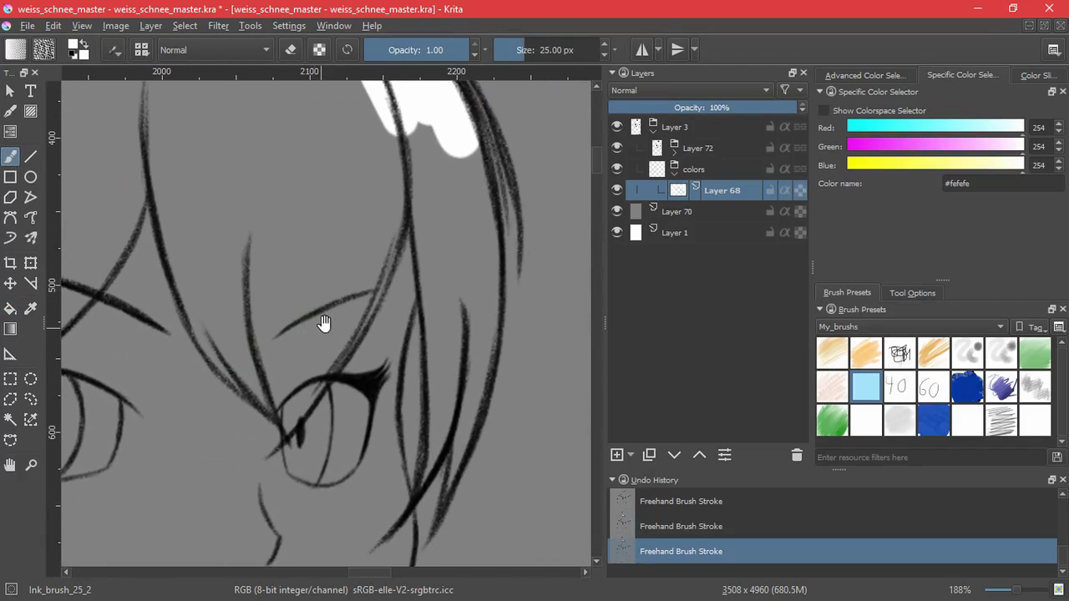
{"action": "left_click", "coordinate": [10, 308]}
{"action": "left_click", "coordinate": [385, 191]}
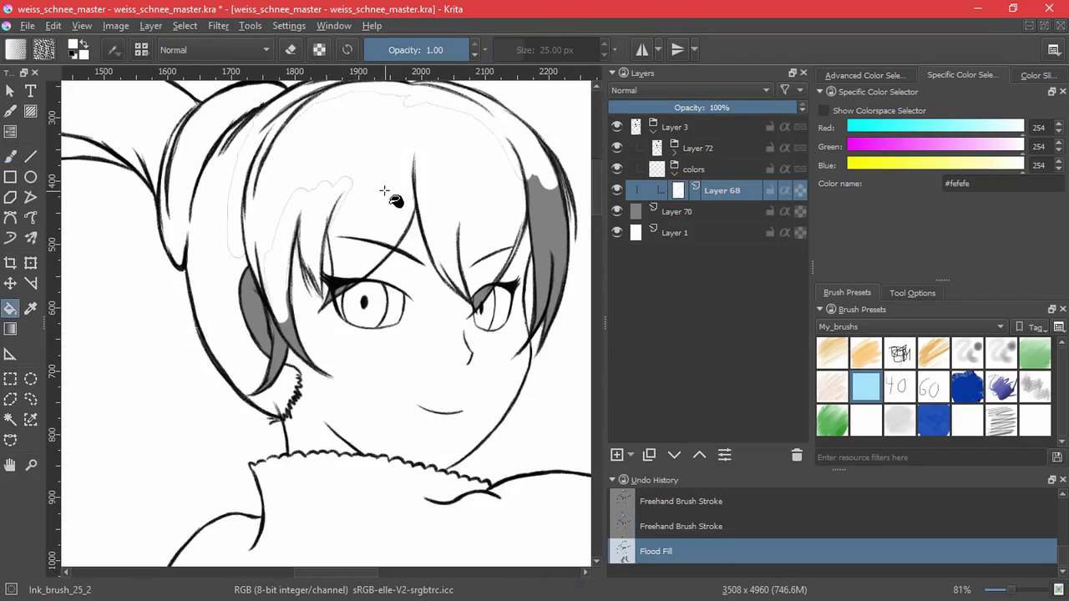
{"action": "key", "text": "ctrl+z"}
- Try to flood-fill the hair with the fill tool's Grow selection set to 1 px
{"action": "left_click", "coordinate": [912, 292]}
{"action": "left_click", "coordinate": [377, 159]}
{"action": "key", "text": "ctrl+z"}
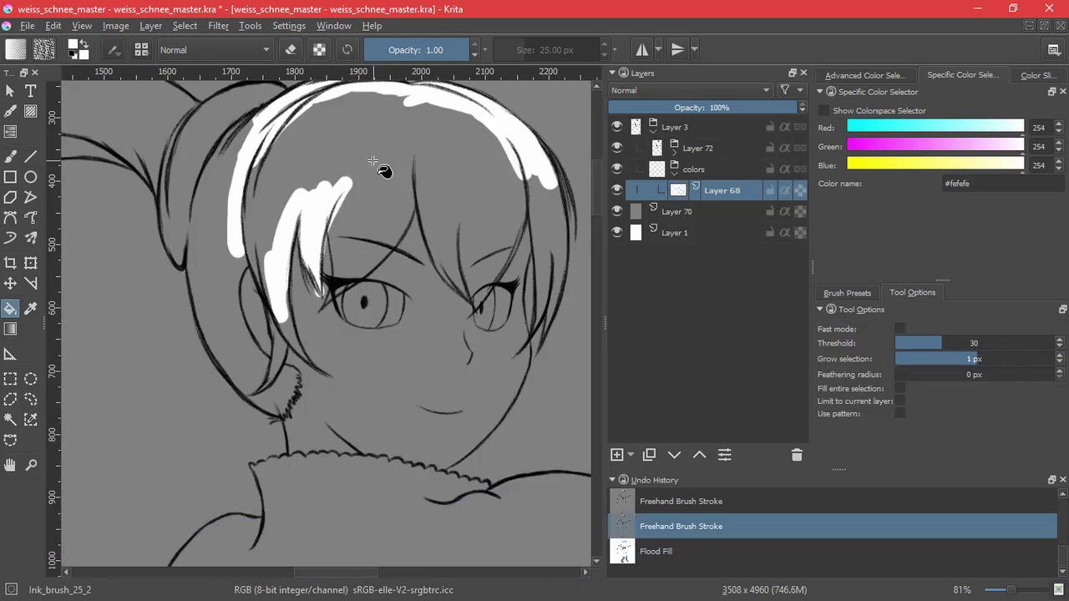
{"action": "left_click", "coordinate": [267, 236]}
{"action": "key", "text": "ctrl+z"}
- Undo the near-white brush strokes on the hair and try one more flood fill on the bare line art
{"action": "left_click_drag", "start_coordinate": [367, 230], "coordinate": [372, 333]}
{"action": "key", "text": "ctrl+z"}
{"action": "key", "text": "ctrl+z"}
{"action": "key", "text": "ctrl+z"}
{"action": "left_click_drag", "start_coordinate": [405, 293], "coordinate": [381, 248]}
{"action": "left_click", "coordinate": [380, 250]}
{"action": "key", "text": "ctrl+z"}
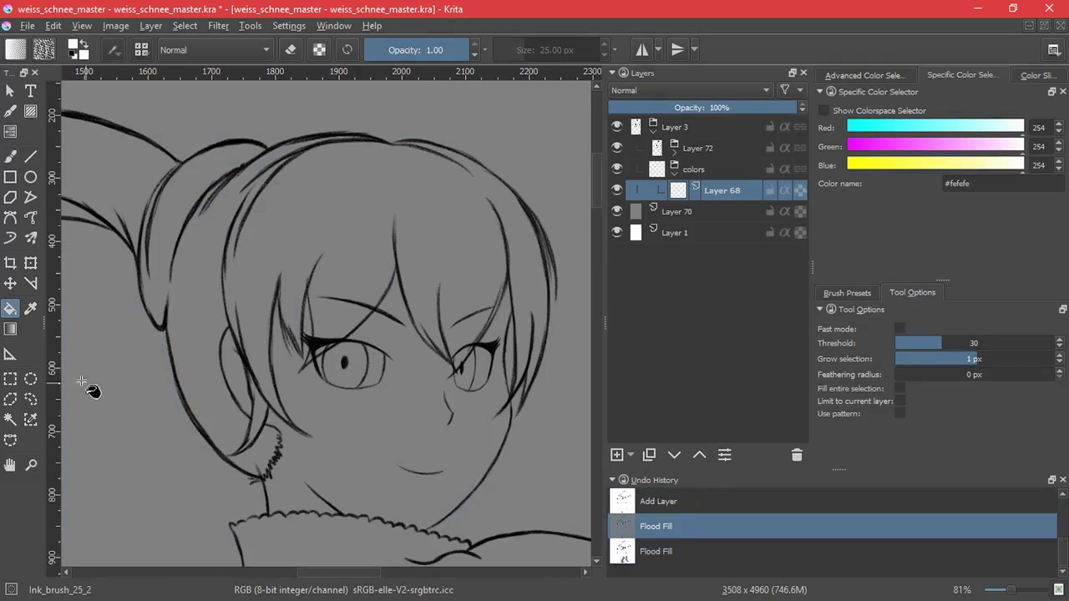
- Turn off Limit to current layer for the Contiguous Selection tool, test it on the hair and deselect
{"action": "left_click", "coordinate": [10, 419]}
{"action": "left_click", "coordinate": [379, 247]}
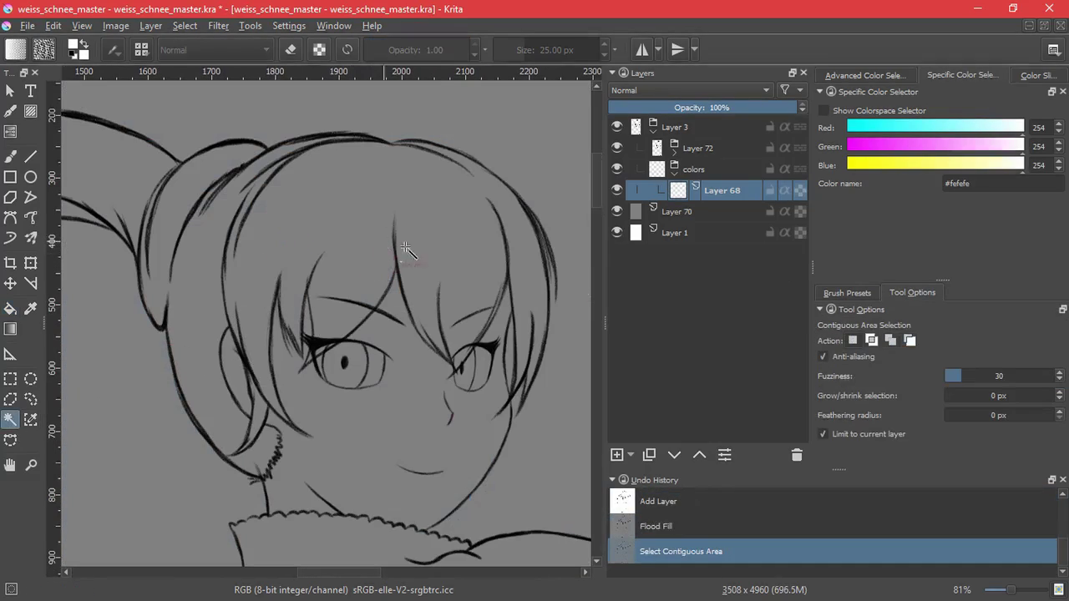
{"action": "left_click", "coordinate": [855, 435]}
{"action": "left_click", "coordinate": [415, 251]}
{"action": "left_click", "coordinate": [185, 26]}
{"action": "left_click", "coordinate": [208, 61]}
- Try to select the hair as a contiguous area with fuzziness 20 and 10
{"action": "left_click", "coordinate": [381, 234]}
{"action": "key", "text": "ctrl+z"}
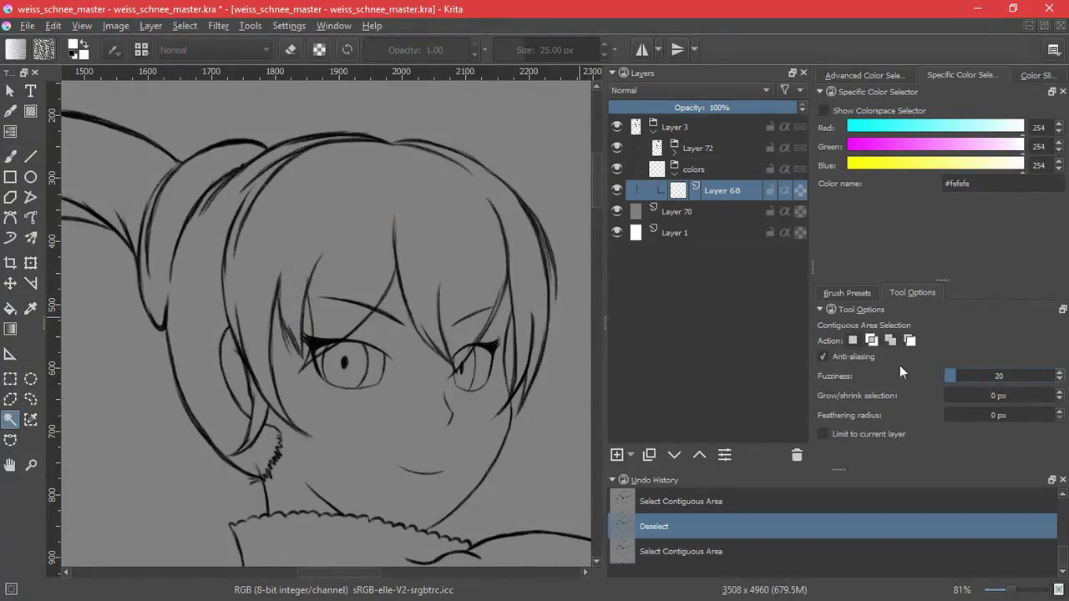
{"action": "left_click", "coordinate": [480, 280]}
{"action": "key", "text": "ctrl+z"}
{"action": "scroll", "coordinate": [1017, 379], "scroll_direction": "down", "scroll_amount": 1}
{"action": "left_click", "coordinate": [440, 240]}
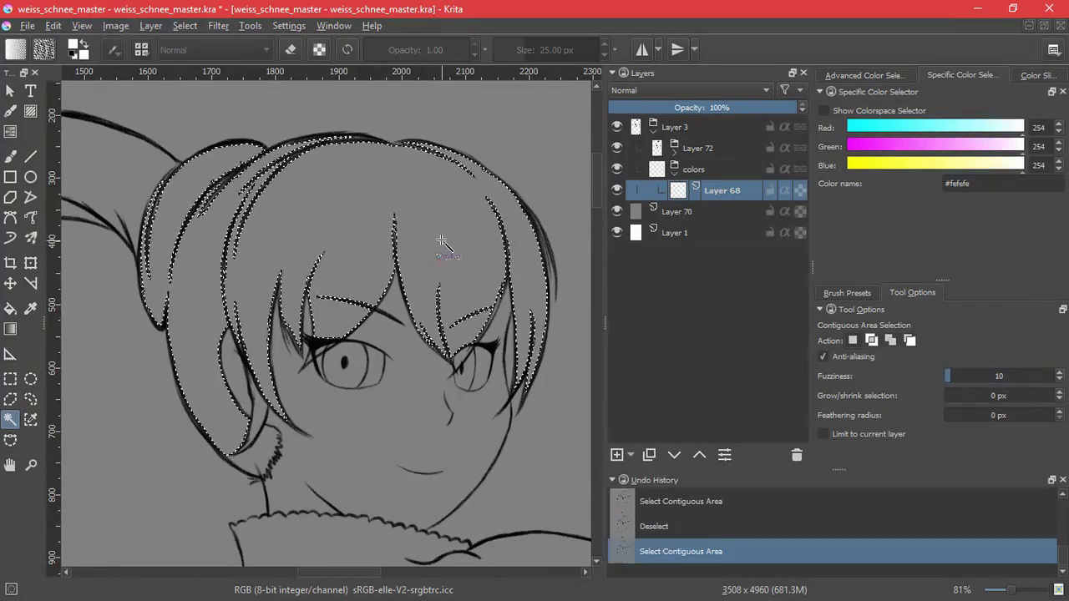
- Set the contiguous selection's Grow/shrink selection to 1 px, test it on the hair and undo the selection
{"action": "scroll", "coordinate": [1033, 395], "scroll_direction": "up", "scroll_amount": 1}
{"action": "key", "text": "ctrl+z"}
{"action": "left_click", "coordinate": [427, 245]}
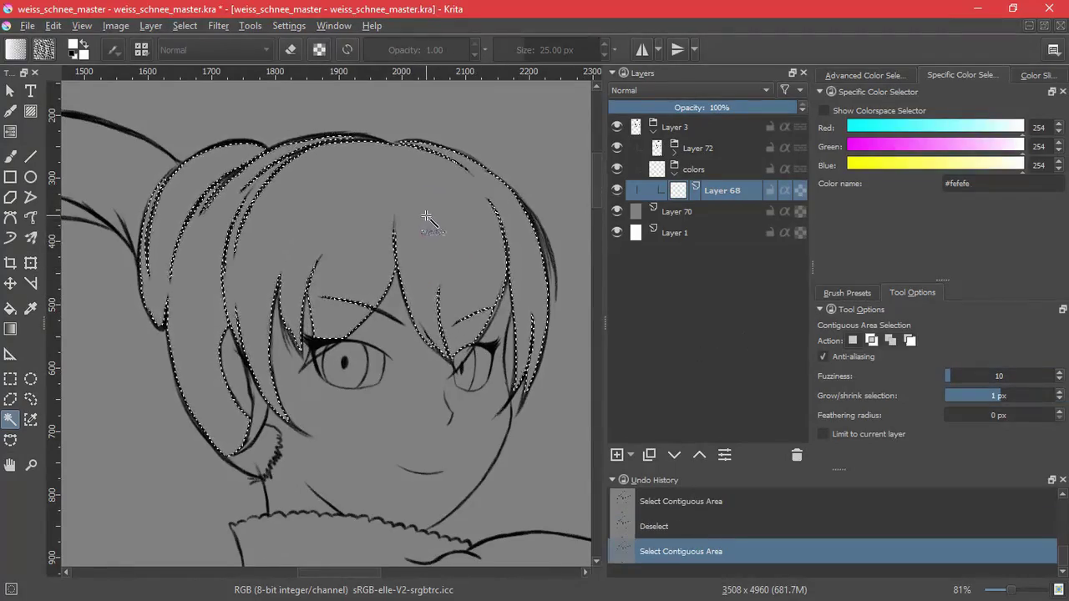
{"action": "key", "text": "ctrl+z"}
- Hide the grey backdrop Layer 70, test a hair selection with fuzziness 30 and undo that selection
{"action": "left_click", "coordinate": [616, 211]}
{"action": "left_click", "coordinate": [1060, 372]}
{"action": "left_click", "coordinate": [446, 211]}
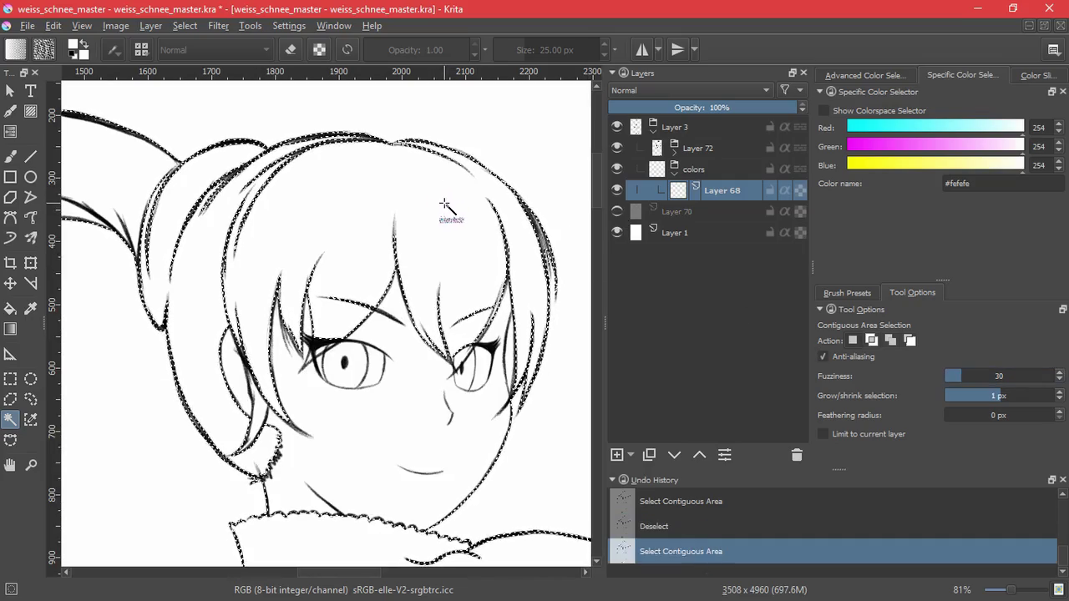
{"action": "scroll", "coordinate": [424, 208], "scroll_direction": "down", "scroll_amount": 5}
{"action": "key", "text": "ctrl+z"}
{"action": "left_click_drag", "start_coordinate": [412, 271], "coordinate": [412, 296]}
- Set the fuzziness to 20 and select the head hair together with the areas around the ear
{"action": "left_click", "coordinate": [1059, 380]}
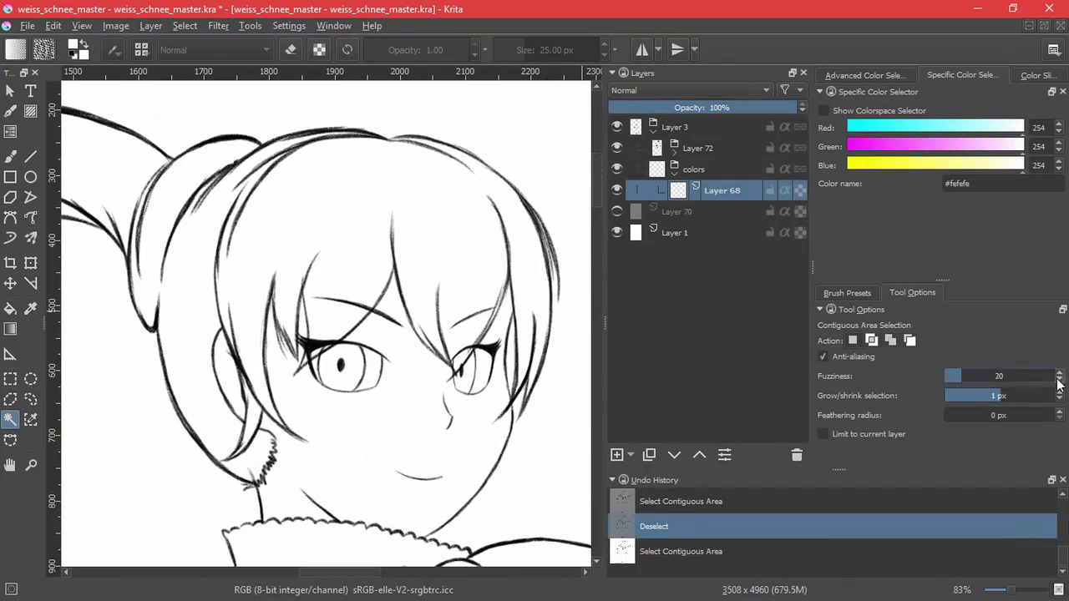
{"action": "left_click", "coordinate": [410, 253]}
{"action": "left_click", "coordinate": [256, 457]}
{"action": "left_click", "coordinate": [231, 380]}
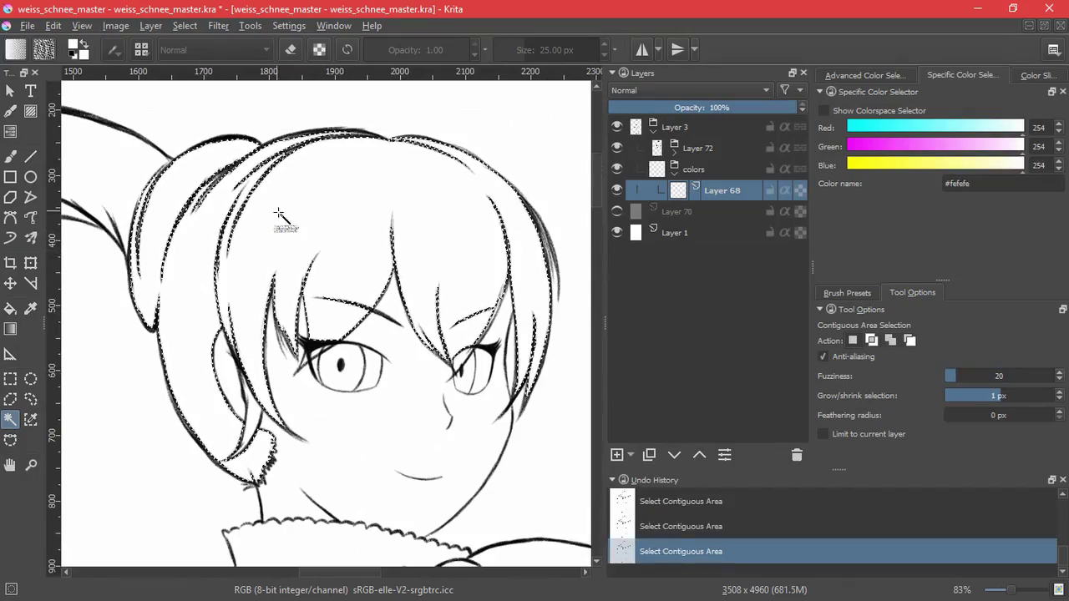
- Add the ponytail and remaining hair strands to the selection and show the grey Layer 70 again
{"action": "left_click_drag", "start_coordinate": [297, 258], "coordinate": [536, 336]}
{"action": "left_click", "coordinate": [319, 308]}
{"action": "left_click_drag", "start_coordinate": [322, 313], "coordinate": [313, 401]}
{"action": "left_click_drag", "start_coordinate": [259, 526], "coordinate": [279, 538]}
{"action": "left_click_drag", "start_coordinate": [369, 451], "coordinate": [453, 310]}
{"action": "left_click_drag", "start_coordinate": [272, 264], "coordinate": [480, 426]}
{"action": "left_click_drag", "start_coordinate": [447, 367], "coordinate": [417, 398]}
{"action": "left_click_drag", "start_coordinate": [294, 441], "coordinate": [476, 253]}
{"action": "left_click", "coordinate": [358, 367]}
{"action": "key", "text": "ctrl+z"}
{"action": "scroll", "coordinate": [366, 405], "scroll_direction": "down", "scroll_amount": 5}
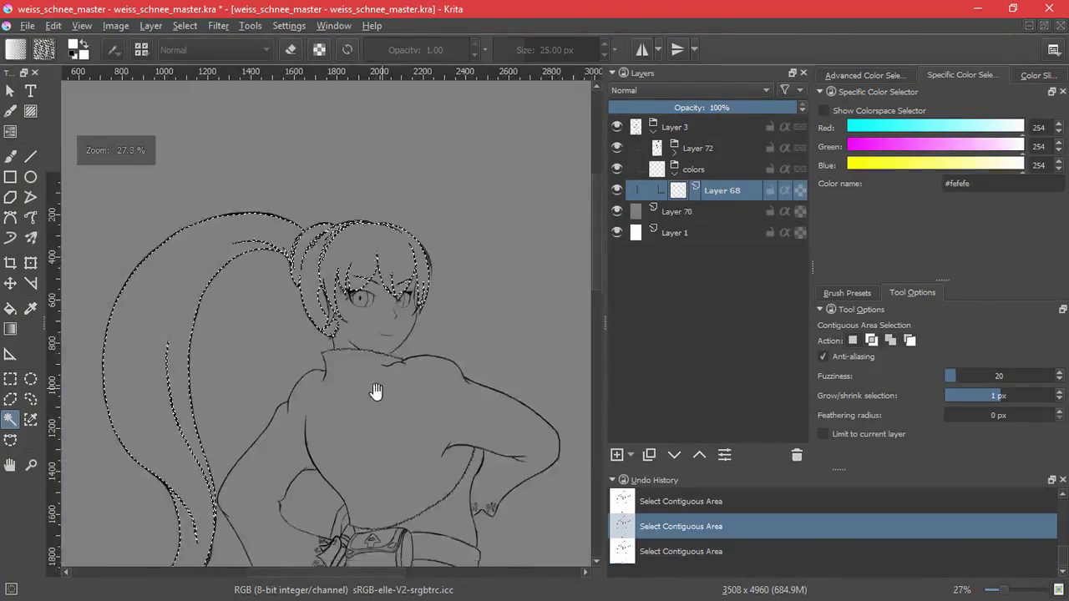
- Fill the entire hair selection on Layer 68 with near-white #fefefe and clear the selection
{"action": "key", "text": "f"}
{"action": "left_click", "coordinate": [509, 202]}
{"action": "scroll", "coordinate": [468, 334], "scroll_direction": "up", "scroll_amount": 2}
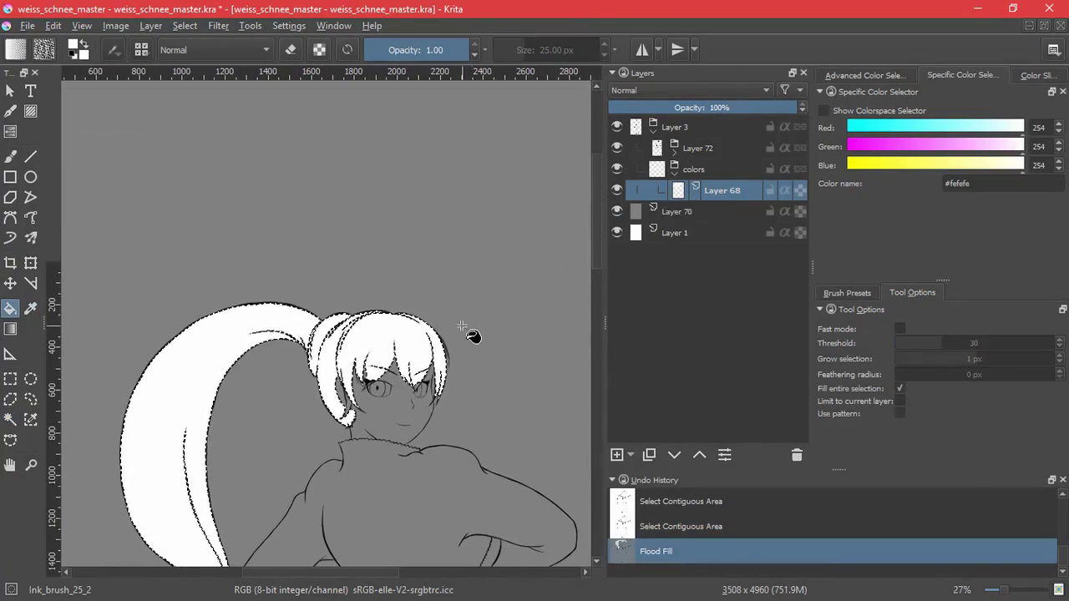
{"action": "scroll", "coordinate": [473, 300], "scroll_direction": "up", "scroll_amount": 2}
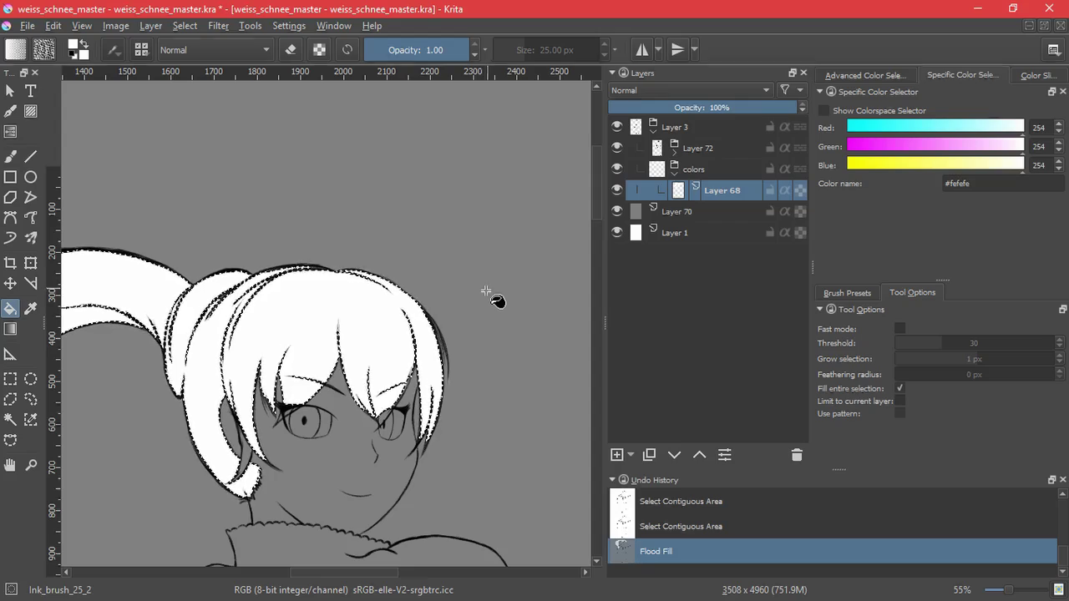
{"action": "scroll", "coordinate": [359, 417], "scroll_direction": "up", "scroll_amount": 4}
{"action": "key", "text": "ctrl+shift+a"}
{"action": "key", "text": "b"}
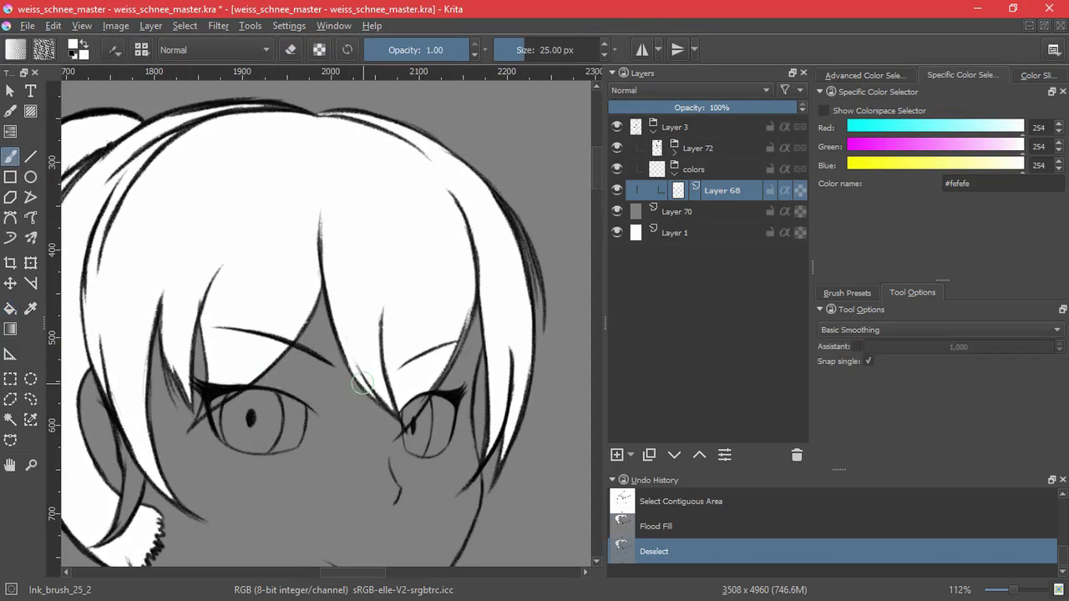
- Paint near-white over the unfilled hair strand tip that crosses the outer corner of the left eye
{"action": "scroll", "coordinate": [264, 397], "scroll_direction": "up", "scroll_amount": 2}
{"action": "left_click_drag", "start_coordinate": [299, 370], "coordinate": [277, 380]}
{"action": "left_click_drag", "start_coordinate": [284, 374], "coordinate": [264, 384]}
{"action": "left_click_drag", "start_coordinate": [269, 381], "coordinate": [255, 390]}
- Reduce the brush size to 7 px and paint near-white into the gaps along the fringe strands around the left eye
{"action": "key", "text": "bracketleft"}
{"action": "key", "text": "bracketleft"}
{"action": "key", "text": "bracketleft"}
{"action": "key", "text": "bracketleft"}
{"action": "key", "text": "bracketleft"}
{"action": "key", "text": "bracketleft"}
{"action": "key", "text": "bracketleft"}
{"action": "key", "text": "bracketleft"}
{"action": "key", "text": "bracketleft"}
{"action": "key", "text": "bracketleft"}
{"action": "key", "text": "bracketleft"}
{"action": "key", "text": "bracketleft"}
{"action": "key", "text": "bracketleft"}
{"action": "key", "text": "bracketleft"}
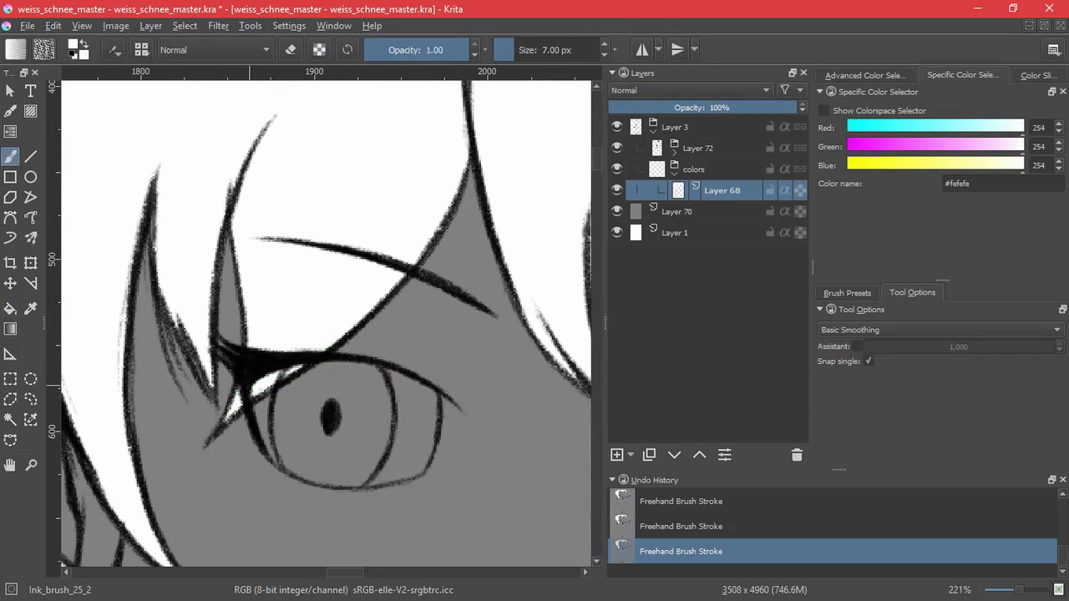
{"action": "left_click_drag", "start_coordinate": [174, 307], "coordinate": [210, 394]}
{"action": "left_click_drag", "start_coordinate": [157, 185], "coordinate": [154, 255]}
{"action": "left_click_drag", "start_coordinate": [267, 138], "coordinate": [233, 212]}
{"action": "mouse_move", "coordinate": [127, 410]}
{"action": "left_mouse_down"}
{"action": "mouse_move", "coordinate": [184, 227]}
{"action": "mouse_move", "coordinate": [285, 190]}
{"action": "left_mouse_up"}
{"action": "mouse_move", "coordinate": [229, 224]}
{"action": "left_mouse_down"}
{"action": "mouse_move", "coordinate": [272, 315]}
{"action": "mouse_move", "coordinate": [233, 411]}
{"action": "left_mouse_up"}
- Cover the remaining gaps along the fringe edges and the strand tip over the right eye with near-white
{"action": "scroll", "coordinate": [241, 397], "scroll_direction": "down", "scroll_amount": 2}
{"action": "mouse_move", "coordinate": [456, 245]}
{"action": "left_mouse_down"}
{"action": "mouse_move", "coordinate": [379, 437]}
{"action": "mouse_move", "coordinate": [291, 368]}
{"action": "left_mouse_up"}
{"action": "scroll", "coordinate": [292, 367], "scroll_direction": "up", "scroll_amount": 2}
{"action": "mouse_move", "coordinate": [373, 447]}
{"action": "left_mouse_down"}
{"action": "mouse_move", "coordinate": [407, 432]}
{"action": "mouse_move", "coordinate": [491, 260]}
{"action": "left_mouse_up"}
{"action": "left_click_drag", "start_coordinate": [522, 328], "coordinate": [506, 89]}
{"action": "left_click_drag", "start_coordinate": [308, 362], "coordinate": [308, 434]}
{"action": "mouse_move", "coordinate": [79, 368]}
{"action": "left_mouse_down"}
{"action": "mouse_move", "coordinate": [339, 444]}
{"action": "mouse_move", "coordinate": [348, 151]}
{"action": "left_mouse_up"}
- Paint near-white into the narrow gaps between the doubled lines on the ponytail's lower outer edge
{"action": "scroll", "coordinate": [306, 327], "scroll_direction": "up", "scroll_amount": 5}
{"action": "left_click_drag", "start_coordinate": [305, 327], "coordinate": [240, 461]}
{"action": "left_click_drag", "start_coordinate": [377, 277], "coordinate": [181, 523]}
{"action": "left_click_drag", "start_coordinate": [298, 359], "coordinate": [310, 265]}
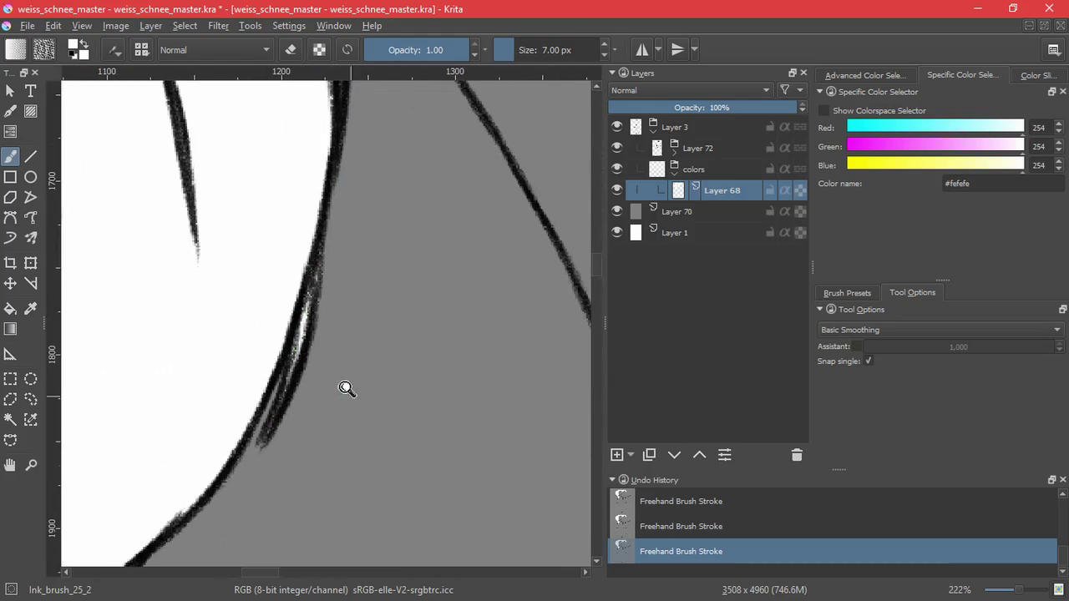
- Enlarge the brush to 29.38 px and cover the gaps along the ponytail lines up to where it is tied
{"action": "scroll", "coordinate": [346, 389], "scroll_direction": "down", "scroll_amount": 4}
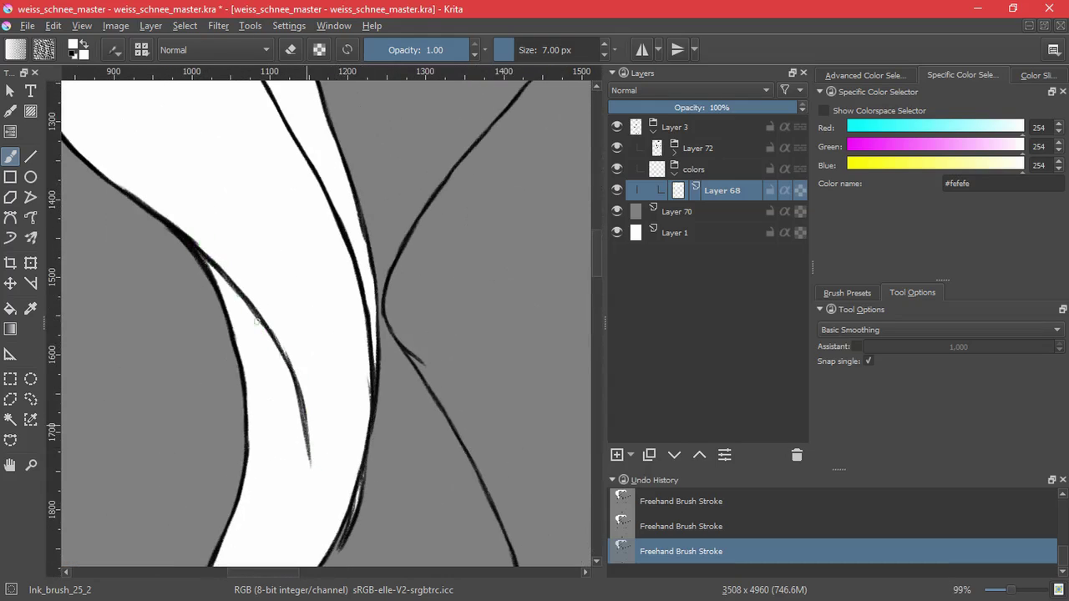
{"action": "mouse_move", "coordinate": [338, 200]}
{"action": "left_mouse_down"}
{"action": "mouse_move", "coordinate": [347, 387]}
{"action": "mouse_move", "coordinate": [365, 389]}
{"action": "mouse_move", "coordinate": [241, 172]}
{"action": "left_mouse_up"}
{"action": "mouse_move", "coordinate": [232, 162]}
{"action": "left_mouse_down"}
{"action": "mouse_move", "coordinate": [275, 362]}
{"action": "mouse_move", "coordinate": [253, 108]}
{"action": "left_mouse_up"}
{"action": "left_click_drag", "start_coordinate": [272, 211], "coordinate": [263, 509]}
{"action": "left_click_drag", "start_coordinate": [442, 125], "coordinate": [244, 392]}
{"action": "left_click_drag", "start_coordinate": [275, 321], "coordinate": [416, 319]}
{"action": "mouse_move", "coordinate": [472, 344]}
{"action": "left_mouse_down"}
{"action": "mouse_move", "coordinate": [528, 284]}
{"action": "mouse_move", "coordinate": [514, 341]}
{"action": "mouse_move", "coordinate": [500, 338]}
{"action": "mouse_move", "coordinate": [509, 447]}
{"action": "left_mouse_up"}
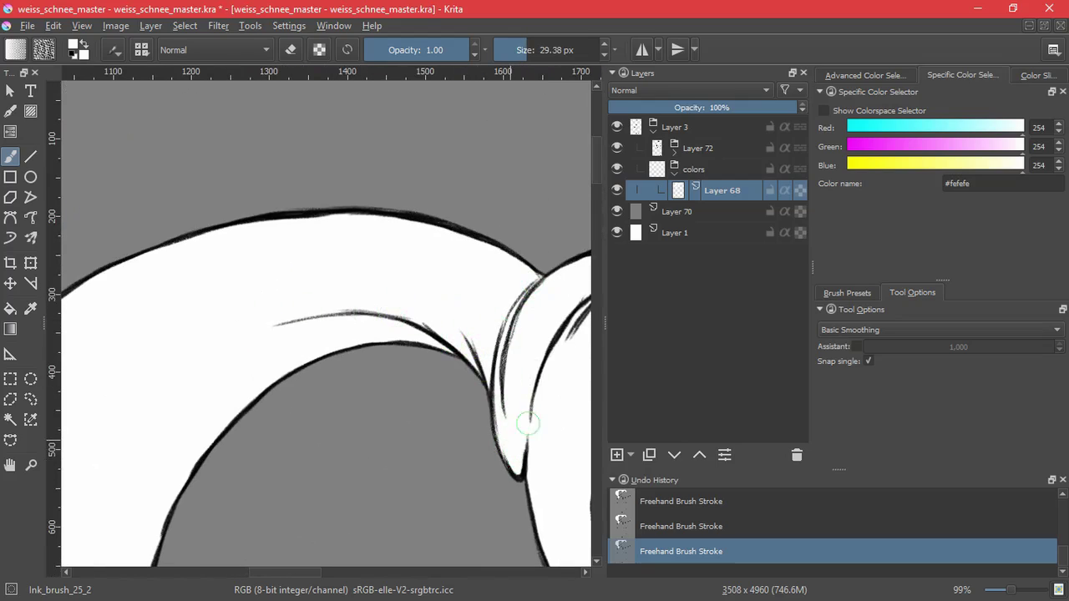
{"action": "left_click_drag", "start_coordinate": [562, 332], "coordinate": [425, 377]}
{"action": "left_click_drag", "start_coordinate": [433, 380], "coordinate": [500, 317]}
{"action": "left_click_drag", "start_coordinate": [488, 355], "coordinate": [526, 322]}
{"action": "mouse_move", "coordinate": [457, 415]}
{"action": "left_mouse_down"}
{"action": "mouse_move", "coordinate": [451, 470]}
{"action": "mouse_move", "coordinate": [462, 503]}
{"action": "left_mouse_up"}
{"action": "left_click_drag", "start_coordinate": [514, 413], "coordinate": [375, 478]}
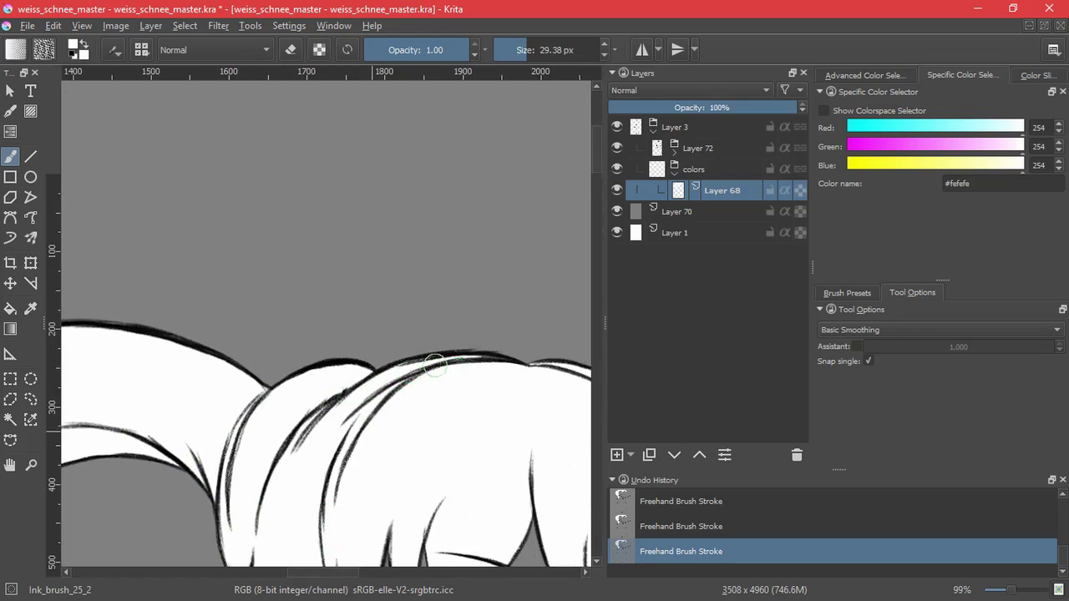
- Paint near-white into the thin gaps between the hair lines across the crown of the head
{"action": "left_click_drag", "start_coordinate": [533, 391], "coordinate": [370, 355]}
{"action": "left_click_drag", "start_coordinate": [449, 357], "coordinate": [365, 336]}
{"action": "left_click_drag", "start_coordinate": [500, 438], "coordinate": [500, 474]}
{"action": "left_click_drag", "start_coordinate": [363, 464], "coordinate": [358, 429]}
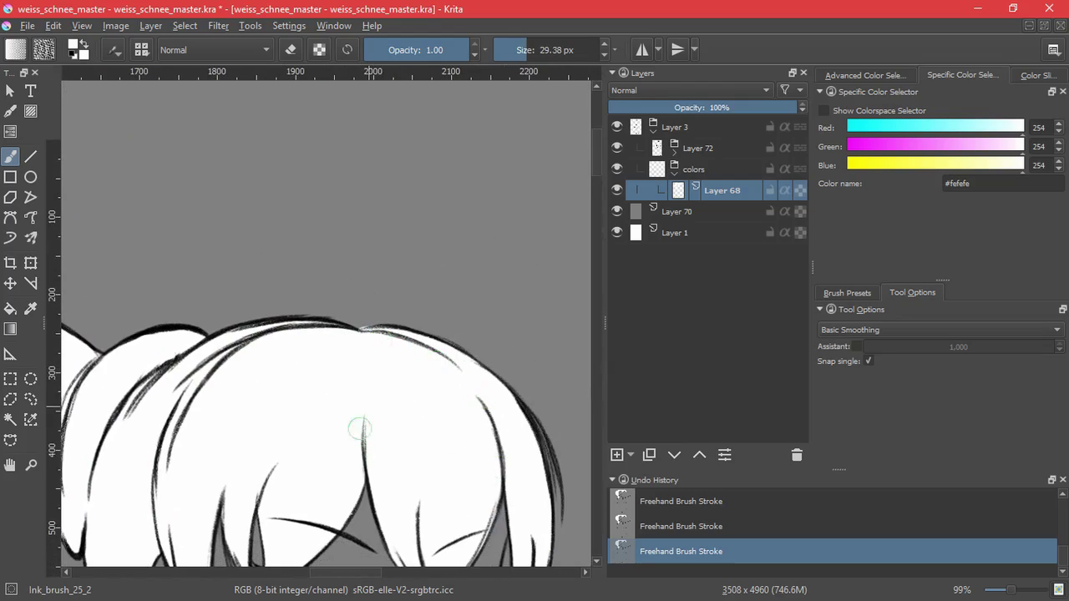
- Reduce the brush to 11.51 px and cover the gaps in the hair strand beside the right eye
{"action": "left_click_drag", "start_coordinate": [418, 509], "coordinate": [352, 357]}
{"action": "left_click_drag", "start_coordinate": [362, 358], "coordinate": [362, 430]}
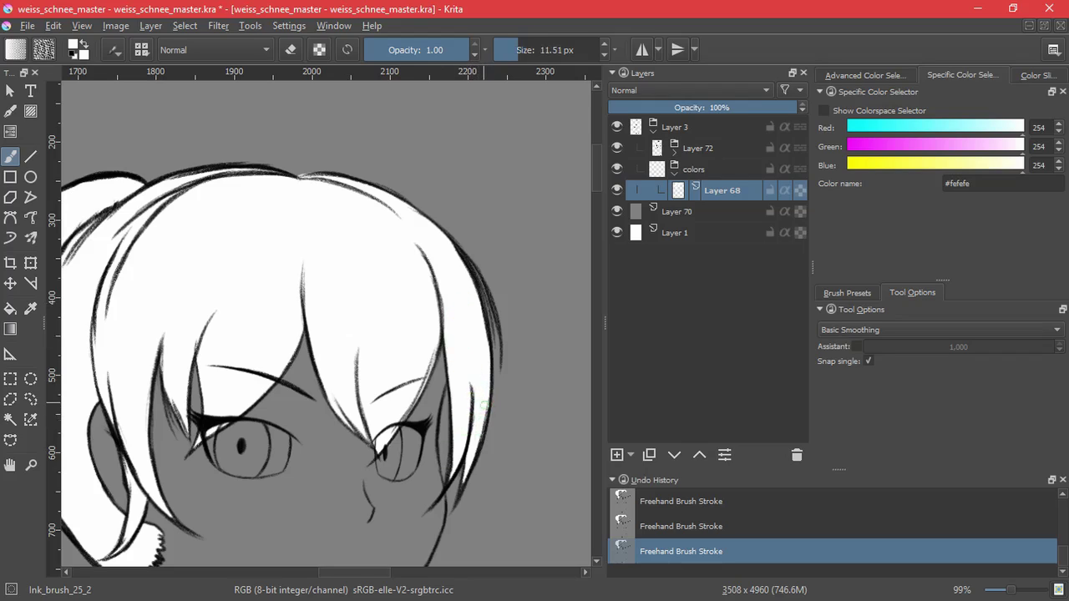
{"action": "left_click_drag", "start_coordinate": [455, 451], "coordinate": [451, 476]}
{"action": "left_click_drag", "start_coordinate": [465, 504], "coordinate": [482, 443]}
- Erase the near-white that spills past the side strand's tip beside the right cheek
{"action": "key", "text": "e"}
{"action": "left_click_drag", "start_coordinate": [446, 478], "coordinate": [447, 470]}
{"action": "left_click_drag", "start_coordinate": [520, 330], "coordinate": [446, 459]}
{"action": "left_click_drag", "start_coordinate": [459, 533], "coordinate": [421, 226]}
{"action": "left_click_drag", "start_coordinate": [465, 481], "coordinate": [390, 287]}
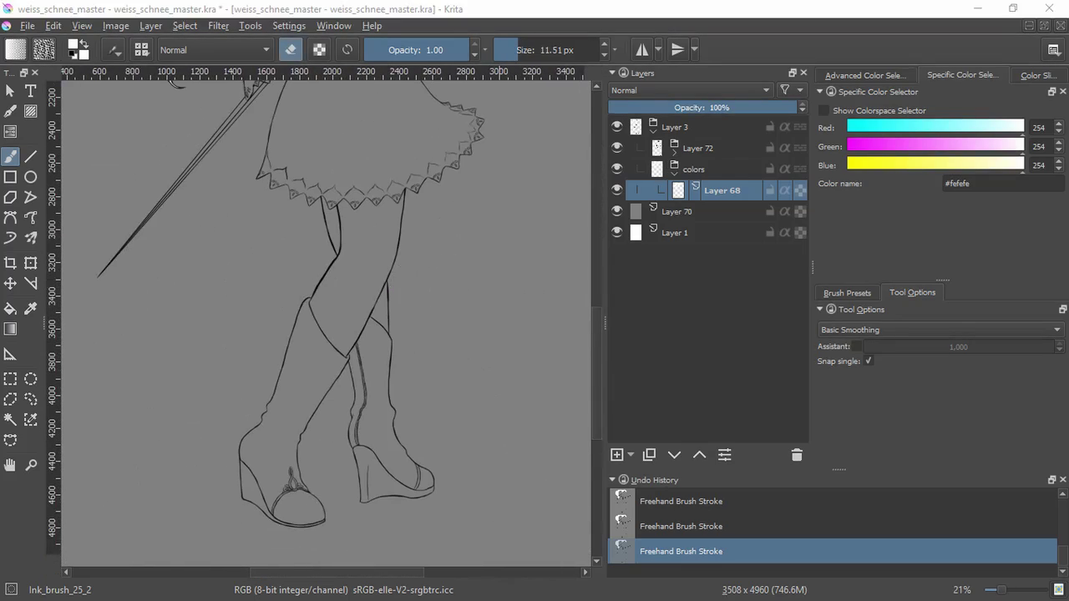
- Add a new layer above Layer 68 with the skin colour #fef6e3 selected and hide the grey Layer 70
{"action": "left_click_drag", "start_coordinate": [596, 355], "coordinate": [596, 256]}
{"action": "left_click", "coordinate": [622, 452]}
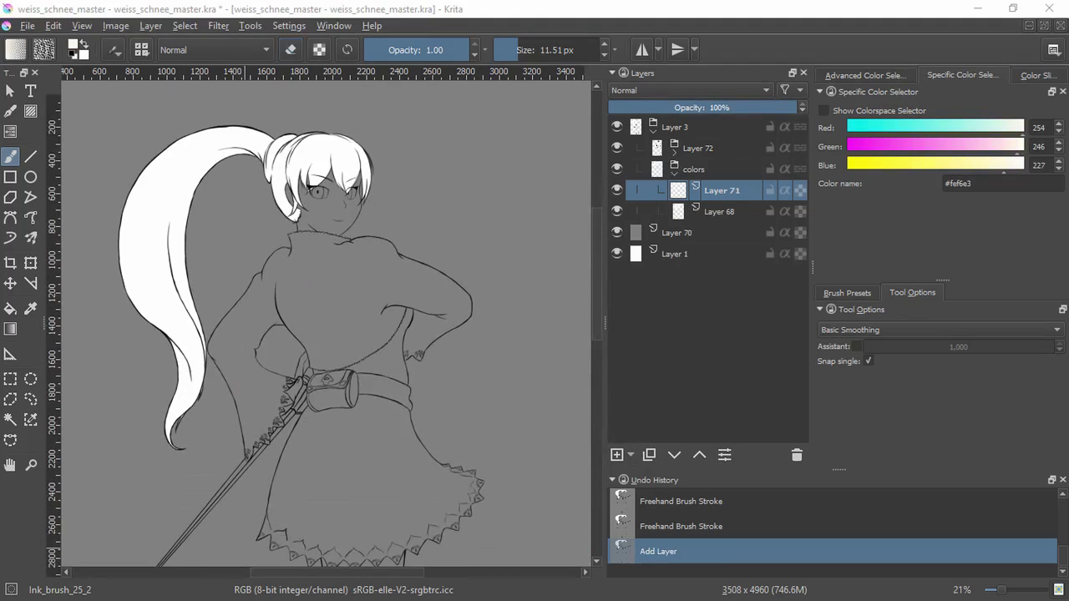
{"action": "left_click", "coordinate": [10, 307]}
{"action": "left_click", "coordinate": [616, 232]}
- Flood-fill the face, the ear and the skin between the fringe strands with #fef6e3 on Layer 71
{"action": "scroll", "coordinate": [309, 209], "scroll_direction": "up", "scroll_amount": 5}
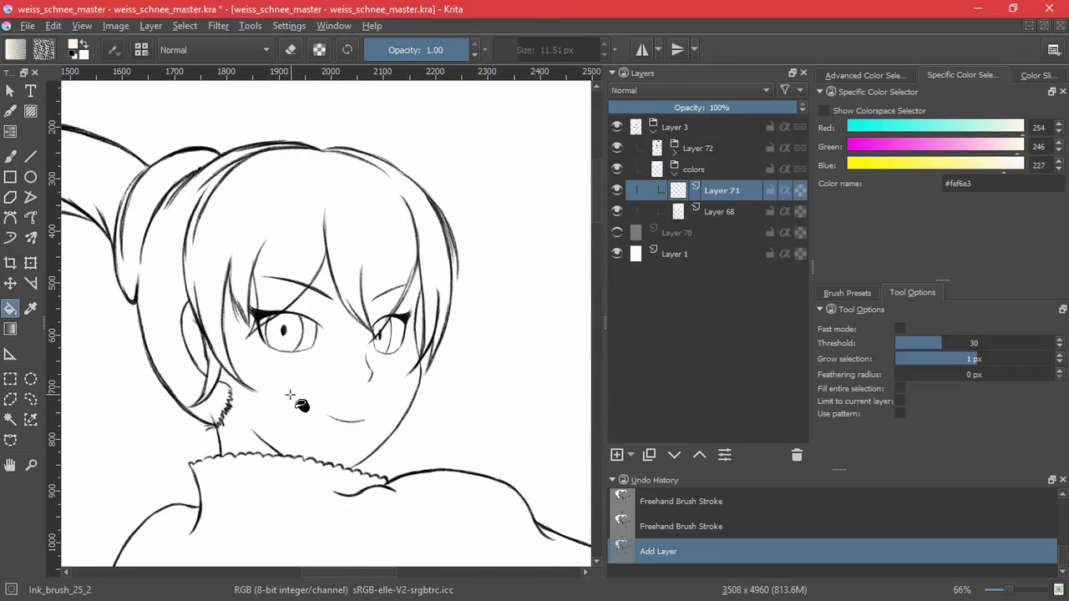
{"action": "scroll", "coordinate": [290, 395], "scroll_direction": "up", "scroll_amount": 1}
{"action": "left_click", "coordinate": [290, 395]}
{"action": "left_click", "coordinate": [182, 346]}
{"action": "left_click", "coordinate": [245, 288]}
{"action": "left_click_drag", "start_coordinate": [283, 369], "coordinate": [287, 279]}
{"action": "left_click_drag", "start_coordinate": [287, 279], "coordinate": [357, 394]}
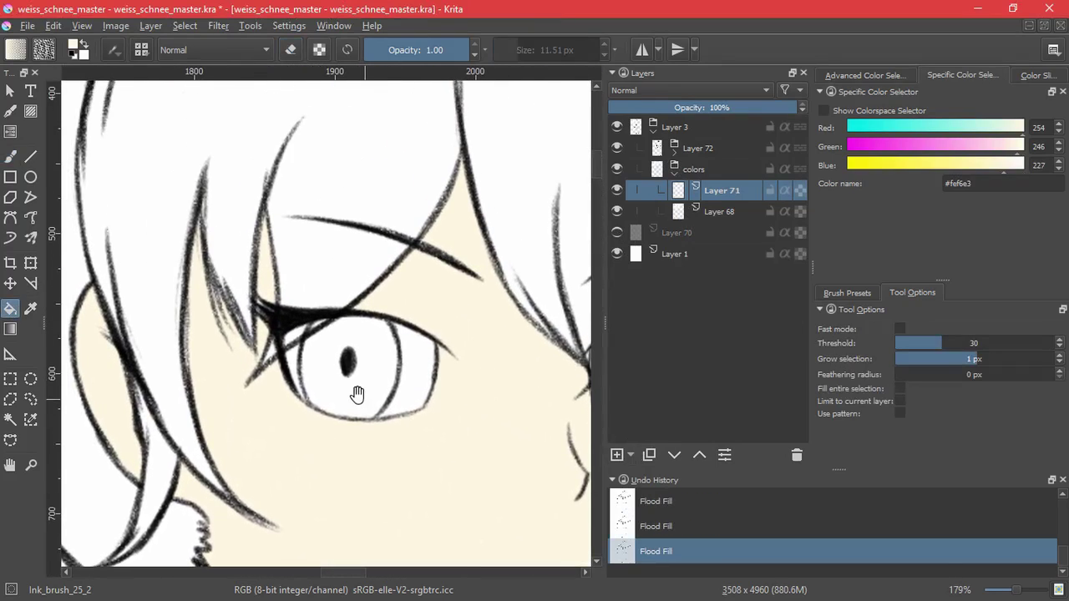
- Try to flood-fill the hand at the sword hilt with the skin colour, undoing the first fill
{"action": "scroll", "coordinate": [548, 284], "scroll_direction": "down", "scroll_amount": 3}
{"action": "left_click_drag", "start_coordinate": [417, 416], "coordinate": [322, 167]}
{"action": "left_click_drag", "start_coordinate": [317, 517], "coordinate": [368, 100]}
{"action": "scroll", "coordinate": [350, 276], "scroll_direction": "up", "scroll_amount": 2}
{"action": "left_click", "coordinate": [339, 270]}
{"action": "key", "text": "ctrl+z"}
{"action": "left_click", "coordinate": [336, 290]}
- Paint over the open edges of the hand, show the grey Layer 70 and fill the remaining hand areas with #fef6e3
{"action": "left_click", "coordinate": [10, 156]}
{"action": "left_click_drag", "start_coordinate": [306, 392], "coordinate": [324, 351]}
{"action": "mouse_move", "coordinate": [269, 415]}
{"action": "left_mouse_down"}
{"action": "mouse_move", "coordinate": [224, 448]}
{"action": "mouse_move", "coordinate": [219, 427]}
{"action": "mouse_move", "coordinate": [296, 386]}
{"action": "mouse_move", "coordinate": [255, 344]}
{"action": "mouse_move", "coordinate": [288, 388]}
{"action": "mouse_move", "coordinate": [310, 357]}
{"action": "left_mouse_up"}
{"action": "left_click", "coordinate": [616, 232]}
{"action": "key", "text": "f"}
{"action": "left_click", "coordinate": [317, 362]}
{"action": "scroll", "coordinate": [317, 363], "scroll_direction": "down", "scroll_amount": 4}
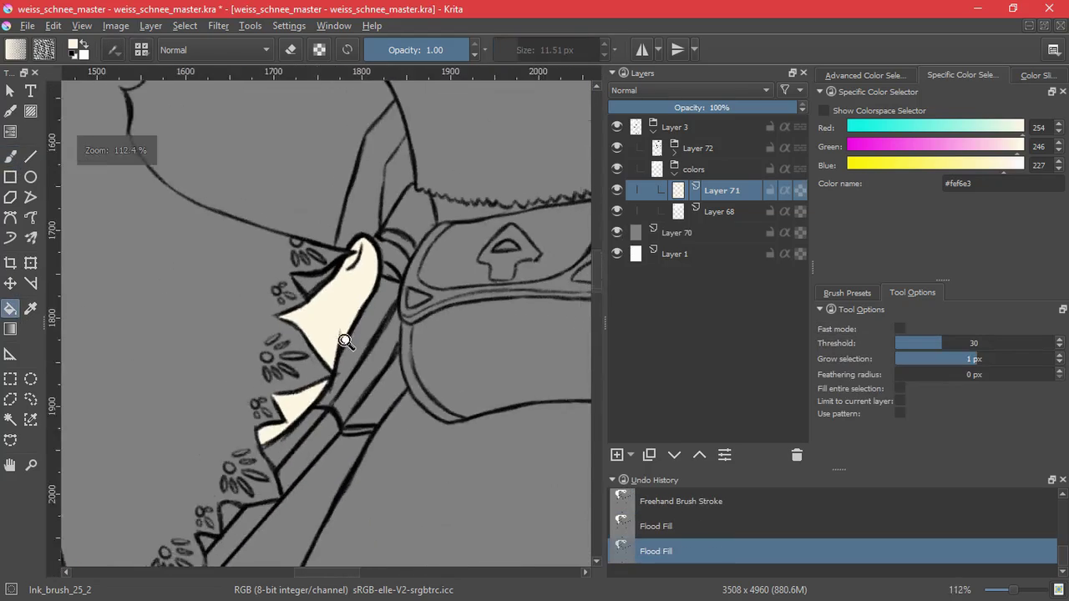
{"action": "scroll", "coordinate": [347, 338], "scroll_direction": "down", "scroll_amount": 5}
{"action": "scroll", "coordinate": [350, 329], "scroll_direction": "up", "scroll_amount": 5}
{"action": "left_click", "coordinate": [352, 333]}
{"action": "scroll", "coordinate": [317, 424], "scroll_direction": "down", "scroll_amount": 4}
{"action": "scroll", "coordinate": [318, 424], "scroll_direction": "down", "scroll_amount": 3}
- Add a new layer above Layer 71 and try a flood fill of the jacket with light blue #ced7f6
{"action": "key", "text": "Insert"}
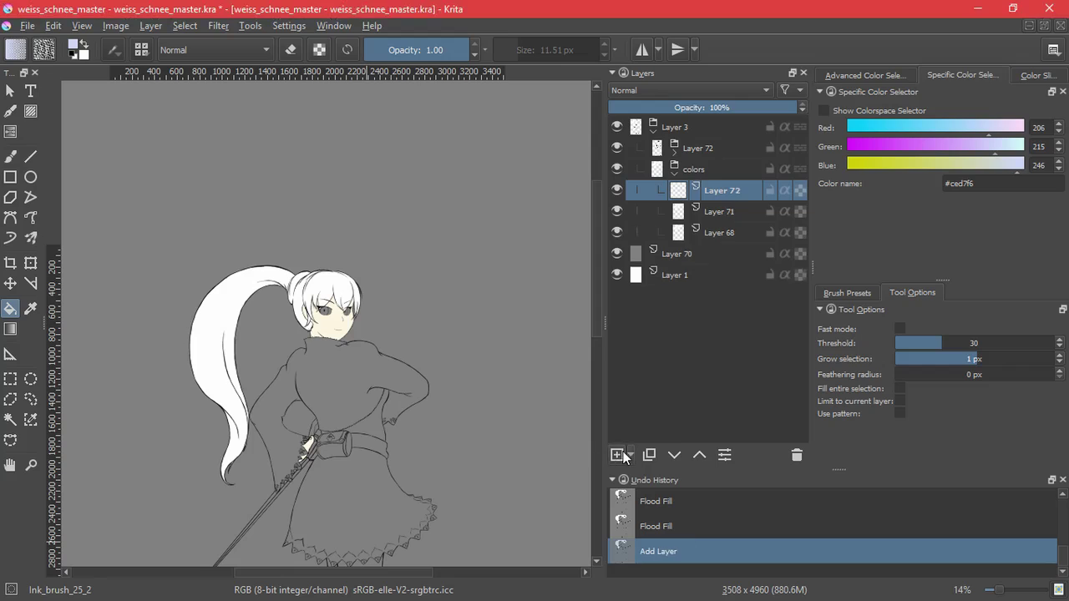
{"action": "left_click", "coordinate": [344, 374]}
{"action": "key", "text": "ctrl+z"}
- Paint light blue #ced7f6 around the first lace motif and the near side of the second on the bent arm's cuff
{"action": "scroll", "coordinate": [336, 366], "scroll_direction": "up", "scroll_amount": 12}
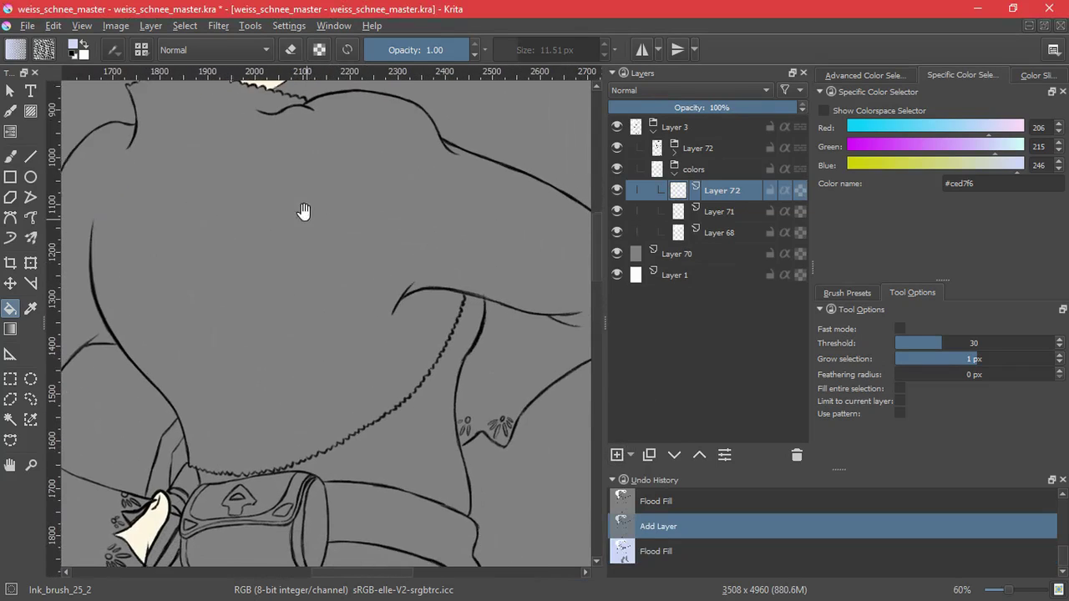
{"action": "key", "text": "b"}
{"action": "mouse_move", "coordinate": [312, 449]}
{"action": "left_mouse_down"}
{"action": "mouse_move", "coordinate": [299, 415]}
{"action": "mouse_move", "coordinate": [372, 391]}
{"action": "mouse_move", "coordinate": [351, 363]}
{"action": "mouse_move", "coordinate": [405, 385]}
{"action": "mouse_move", "coordinate": [436, 361]}
{"action": "mouse_move", "coordinate": [329, 366]}
{"action": "mouse_move", "coordinate": [344, 325]}
{"action": "left_mouse_up"}
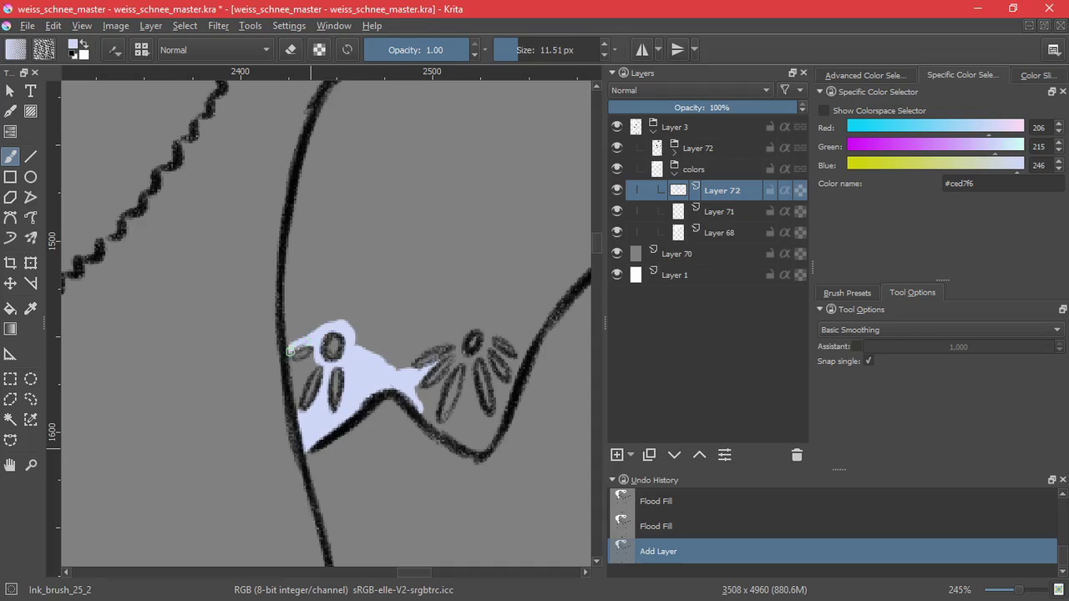
{"action": "left_click_drag", "start_coordinate": [381, 393], "coordinate": [430, 346]}
{"action": "mouse_move", "coordinate": [456, 332]}
{"action": "left_mouse_down"}
{"action": "mouse_move", "coordinate": [447, 379]}
{"action": "mouse_move", "coordinate": [417, 391]}
{"action": "left_mouse_up"}
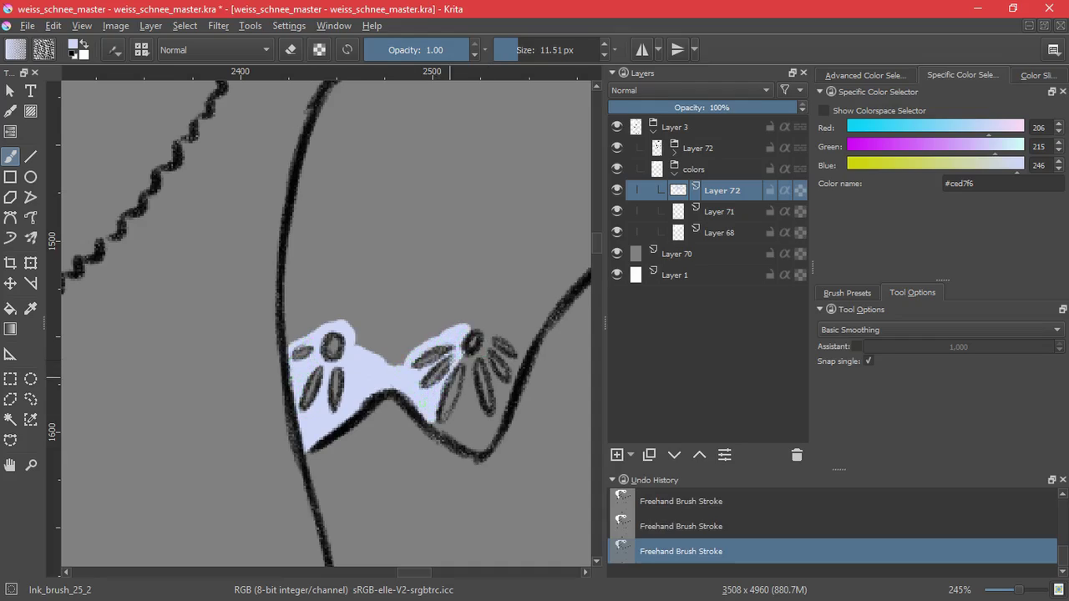
- Paint around the rest of the second lace motif, close the cuff's upper edge and flood-fill the remaining gap with #ced7f6
{"action": "mouse_move", "coordinate": [443, 426]}
{"action": "left_mouse_down"}
{"action": "mouse_move", "coordinate": [459, 355]}
{"action": "mouse_move", "coordinate": [495, 434]}
{"action": "mouse_move", "coordinate": [484, 415]}
{"action": "mouse_move", "coordinate": [446, 420]}
{"action": "left_mouse_up"}
{"action": "left_click_drag", "start_coordinate": [500, 399], "coordinate": [515, 367]}
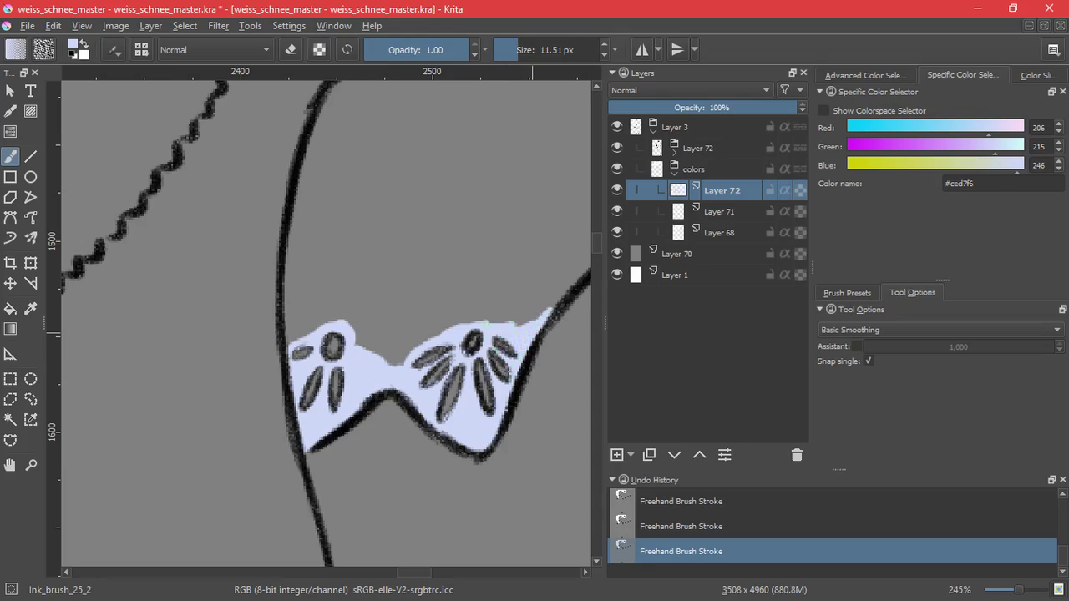
{"action": "left_click_drag", "start_coordinate": [491, 324], "coordinate": [547, 309]}
{"action": "mouse_move", "coordinate": [468, 330]}
{"action": "left_mouse_down"}
{"action": "mouse_move", "coordinate": [368, 344]}
{"action": "mouse_move", "coordinate": [568, 288]}
{"action": "left_mouse_up"}
{"action": "left_click", "coordinate": [10, 309]}
{"action": "left_click", "coordinate": [382, 362]}
- Try flood-filling the bent arm's sleeve and the sword arm's sleeve with #ced7f6, undoing each fill
{"action": "scroll", "coordinate": [449, 236], "scroll_direction": "down", "scroll_amount": 2}
{"action": "left_click_drag", "start_coordinate": [449, 235], "coordinate": [496, 343]}
{"action": "left_click", "coordinate": [391, 367]}
{"action": "key", "text": "ctrl+z"}
{"action": "scroll", "coordinate": [403, 316], "scroll_direction": "down", "scroll_amount": 2}
{"action": "left_click_drag", "start_coordinate": [167, 288], "coordinate": [379, 375]}
{"action": "left_click_drag", "start_coordinate": [208, 493], "coordinate": [319, 251]}
{"action": "left_click_drag", "start_coordinate": [319, 297], "coordinate": [309, 370]}
{"action": "scroll", "coordinate": [298, 398], "scroll_direction": "down", "scroll_amount": 2}
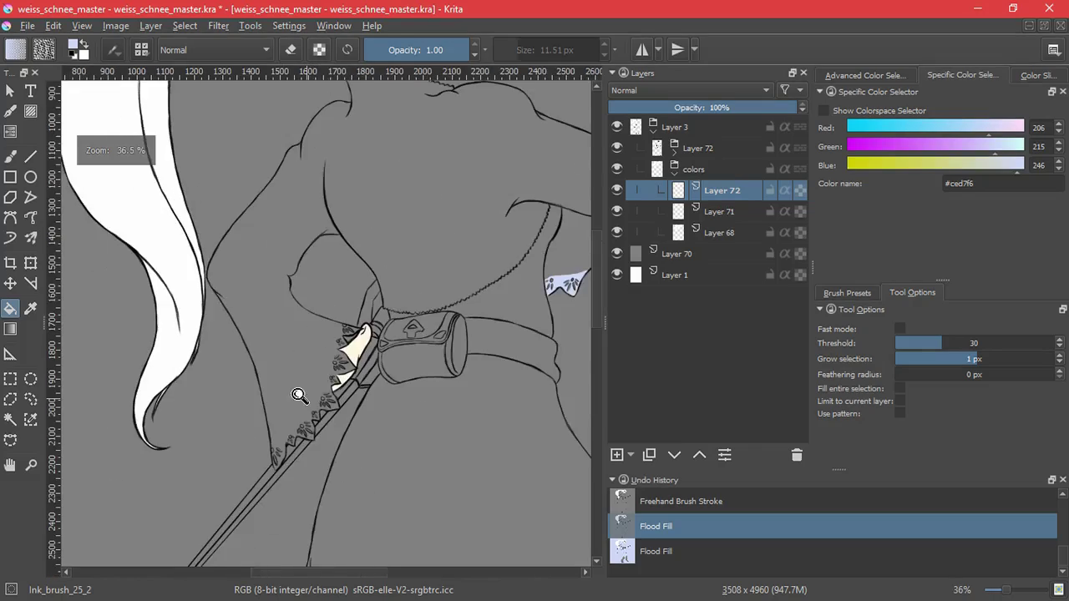
{"action": "left_click", "coordinate": [305, 378]}
{"action": "left_click_drag", "start_coordinate": [287, 455], "coordinate": [307, 361]}
{"action": "key", "text": "ctrl+z"}
- Try painting a closing stroke and flood-filling the jacket with #ced7f6, undoing both the fill and the stroke
{"action": "left_click", "coordinate": [11, 156]}
{"action": "left_click_drag", "start_coordinate": [208, 443], "coordinate": [292, 283]}
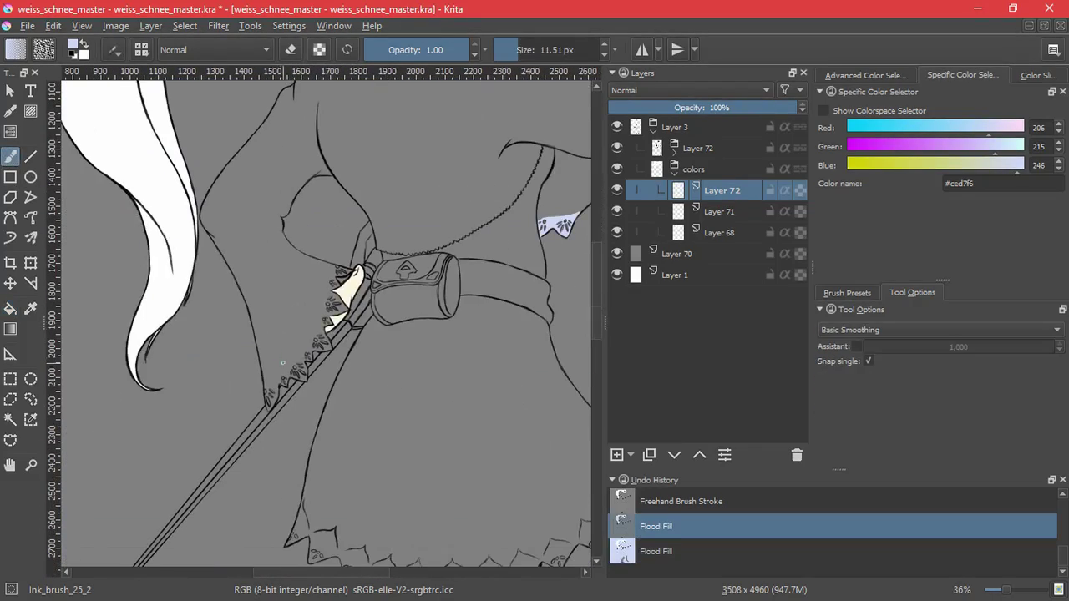
{"action": "left_click_drag", "start_coordinate": [239, 381], "coordinate": [342, 224]}
{"action": "left_click", "coordinate": [10, 308]}
{"action": "left_click", "coordinate": [418, 237]}
{"action": "key", "text": "ctrl+z"}
{"action": "key", "text": "ctrl+z"}
{"action": "left_click_drag", "start_coordinate": [298, 130], "coordinate": [226, 291]}
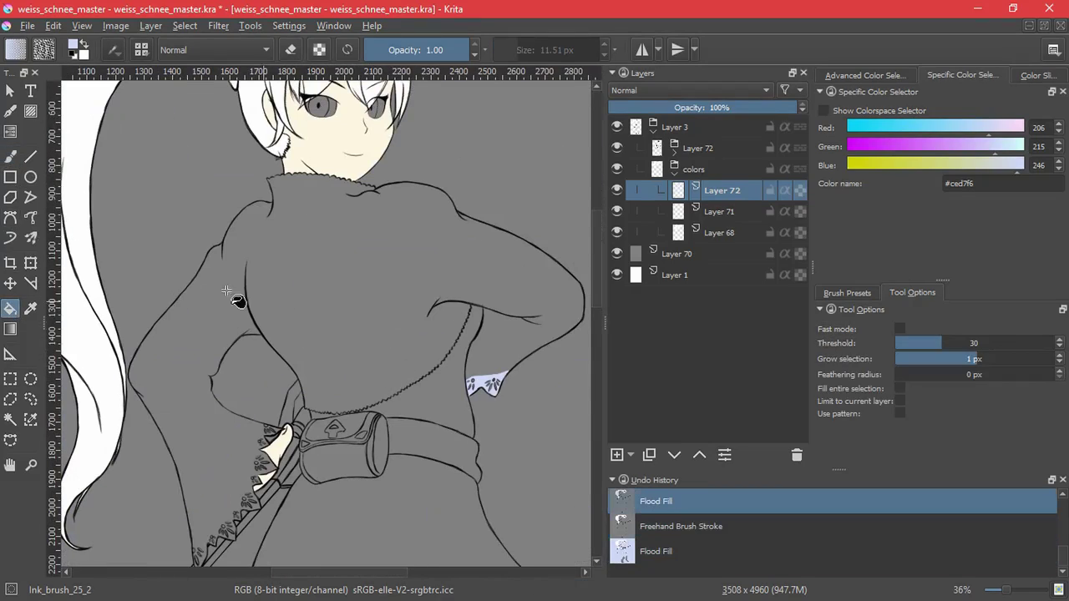
- Paint a stroke across the bent arm's sleeve and try flood-filling the sleeve section below it with #ced7f6
{"action": "left_click", "coordinate": [10, 156]}
{"action": "left_click_drag", "start_coordinate": [535, 241], "coordinate": [468, 337]}
{"action": "left_click", "coordinate": [10, 308]}
{"action": "left_click", "coordinate": [481, 365]}
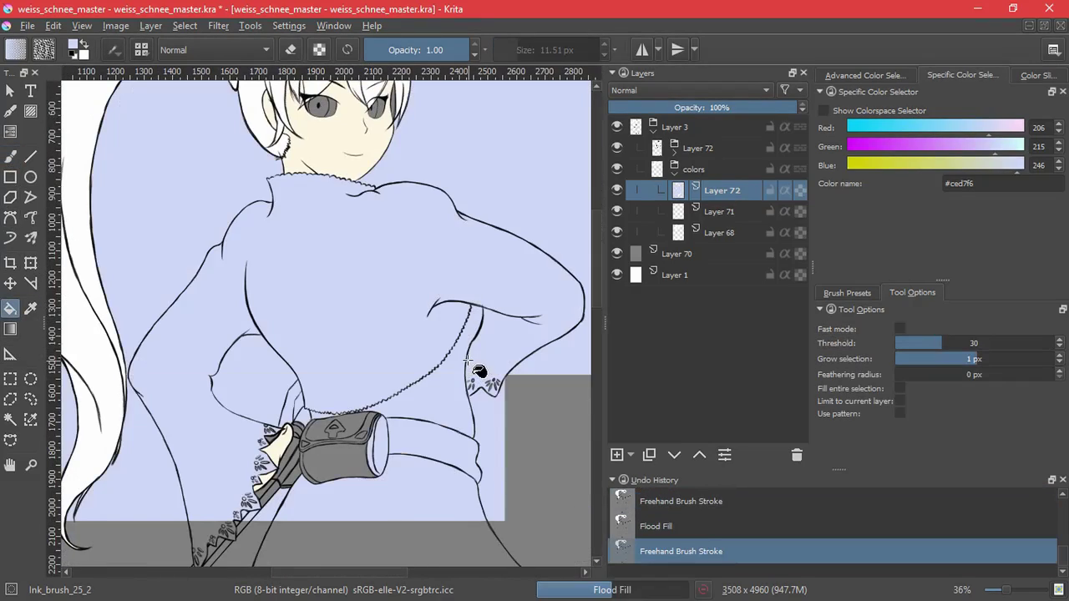
{"action": "key", "text": "ctrl+z"}
- Hide the grey Layer 70, try the sleeve fill again and undo the stroke across the sleeve
{"action": "left_click", "coordinate": [616, 253]}
{"action": "left_click", "coordinate": [501, 357]}
{"action": "key", "text": "ctrl+z"}
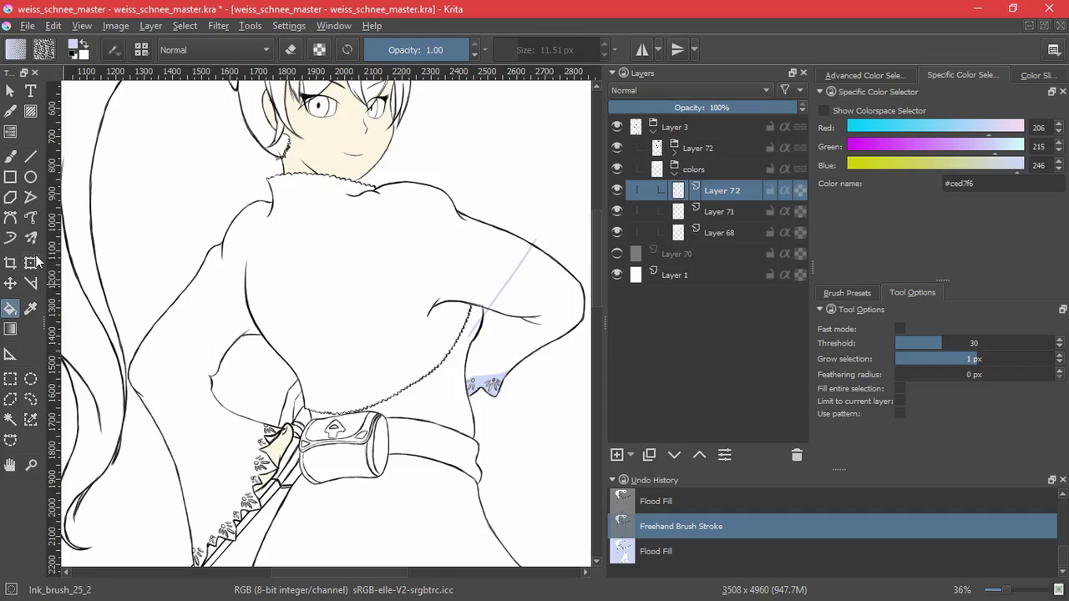
{"action": "key", "text": "b"}
{"action": "key", "text": "ctrl+z"}
- Paint a light blue stroke from the armpit across the lower sleeve and try flood fills around the cuff and waist
{"action": "left_click_drag", "start_coordinate": [472, 334], "coordinate": [534, 398]}
{"action": "key", "text": "f"}
{"action": "left_click", "coordinate": [490, 394]}
{"action": "key", "text": "ctrl+z"}
{"action": "left_click", "coordinate": [472, 422]}
{"action": "key", "text": "ctrl+z"}
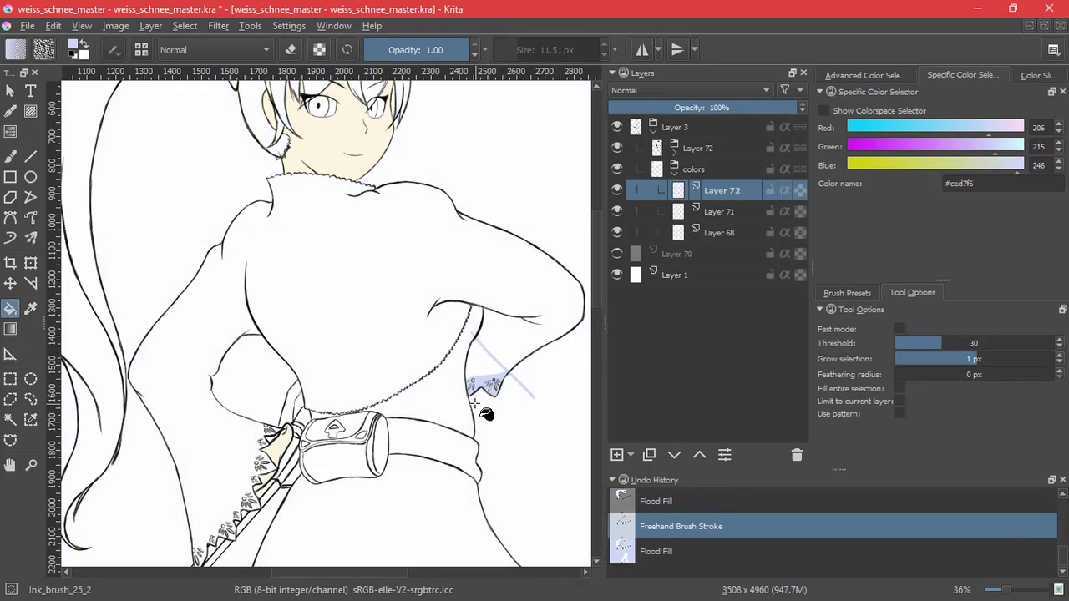
{"action": "left_click", "coordinate": [447, 397]}
{"action": "key", "text": "ctrl+z"}
- Try flood-filling the forearm sleeve beside the light blue stroke again, undoing each fill
{"action": "left_click_drag", "start_coordinate": [435, 393], "coordinate": [435, 280]}
{"action": "left_click", "coordinate": [407, 388]}
{"action": "left_click", "coordinate": [408, 380]}
{"action": "key", "text": "ctrl+z"}
{"action": "left_click", "coordinate": [409, 359]}
{"action": "key", "text": "ctrl+z"}
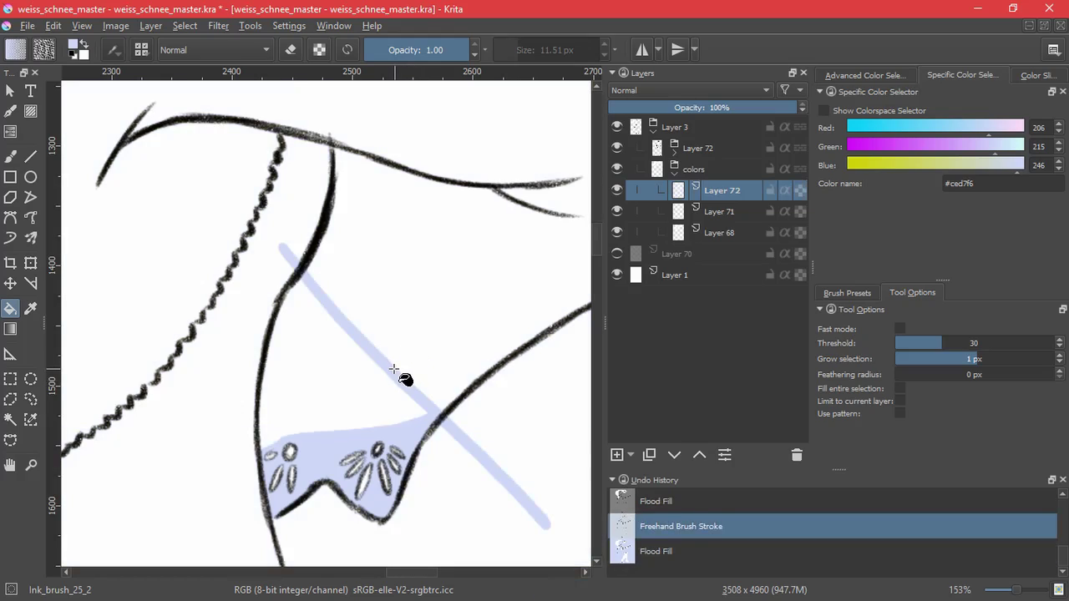
- Change the fill colour to magenta #ce3ef6 by setting green to 62 and test a flood fill on the sleeve
{"action": "left_click_drag", "start_coordinate": [446, 334], "coordinate": [346, 322]}
{"action": "left_click", "coordinate": [892, 150]}
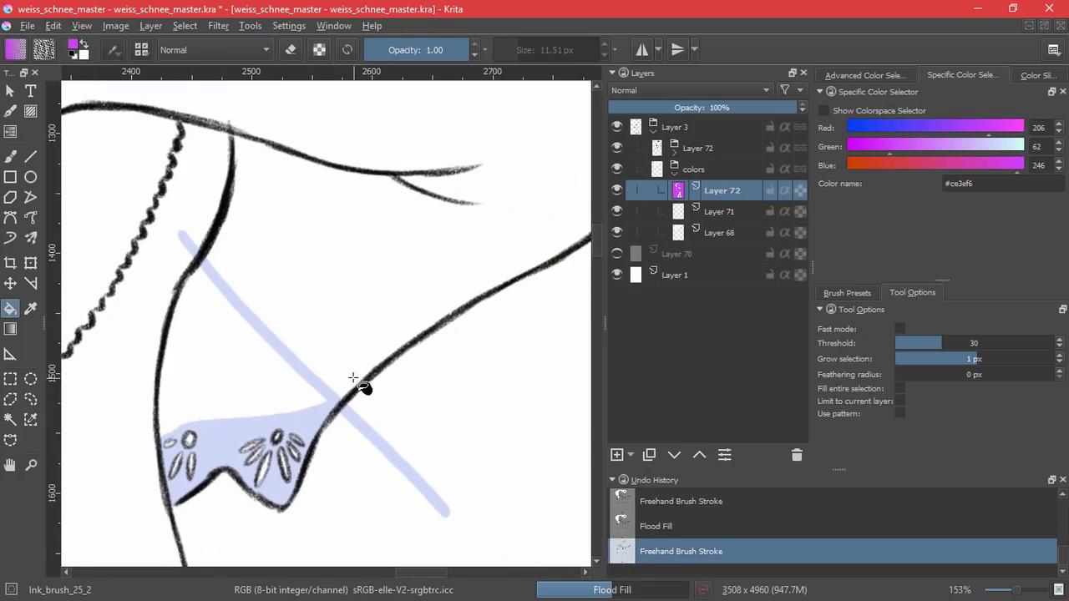
{"action": "left_click", "coordinate": [357, 377]}
{"action": "key", "text": "ctrl+z"}
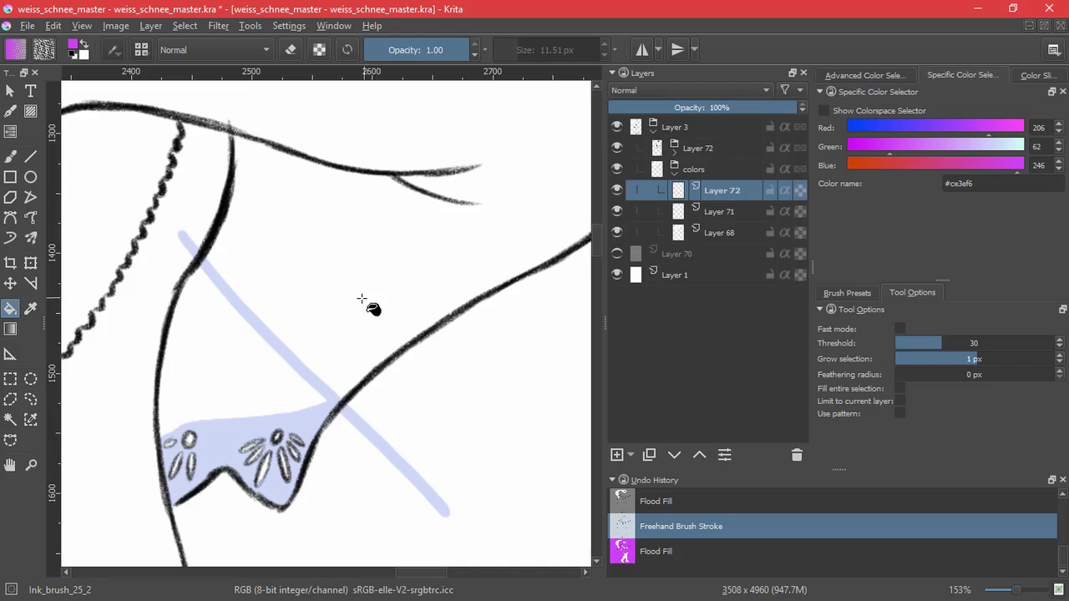
- Paint a #ce3ef6 stroke across the sleeve above the light blue one and test fills in magenta and red #ce3e3d
{"action": "left_click", "coordinate": [10, 157]}
{"action": "left_click_drag", "start_coordinate": [192, 203], "coordinate": [410, 359]}
{"action": "left_click", "coordinate": [10, 308]}
{"action": "left_click", "coordinate": [384, 351]}
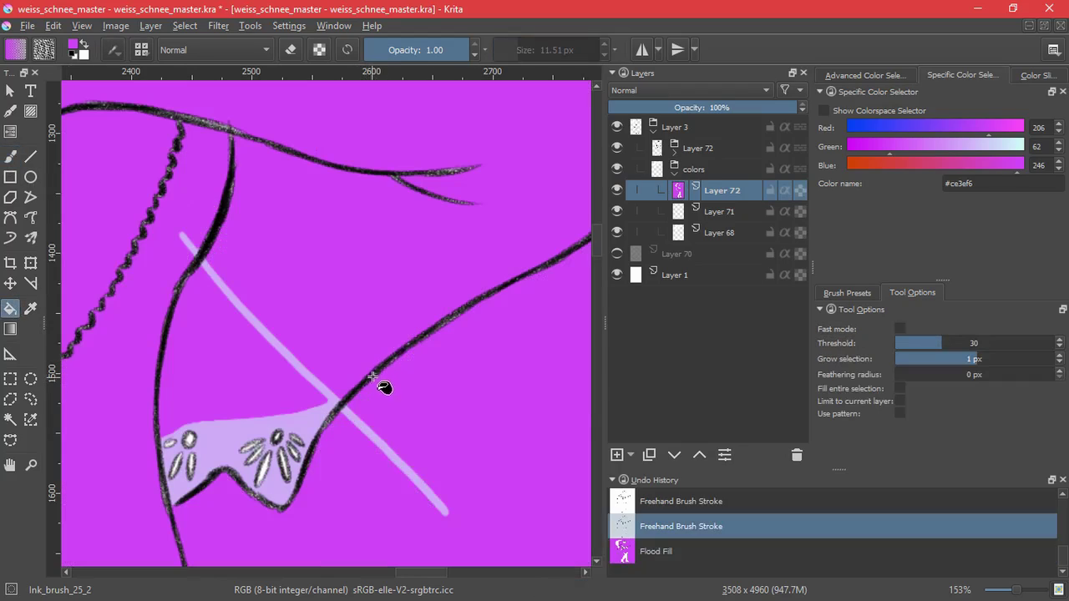
{"action": "key", "text": "ctrl+z"}
{"action": "left_click", "coordinate": [321, 308]}
{"action": "key", "text": "ctrl+z"}
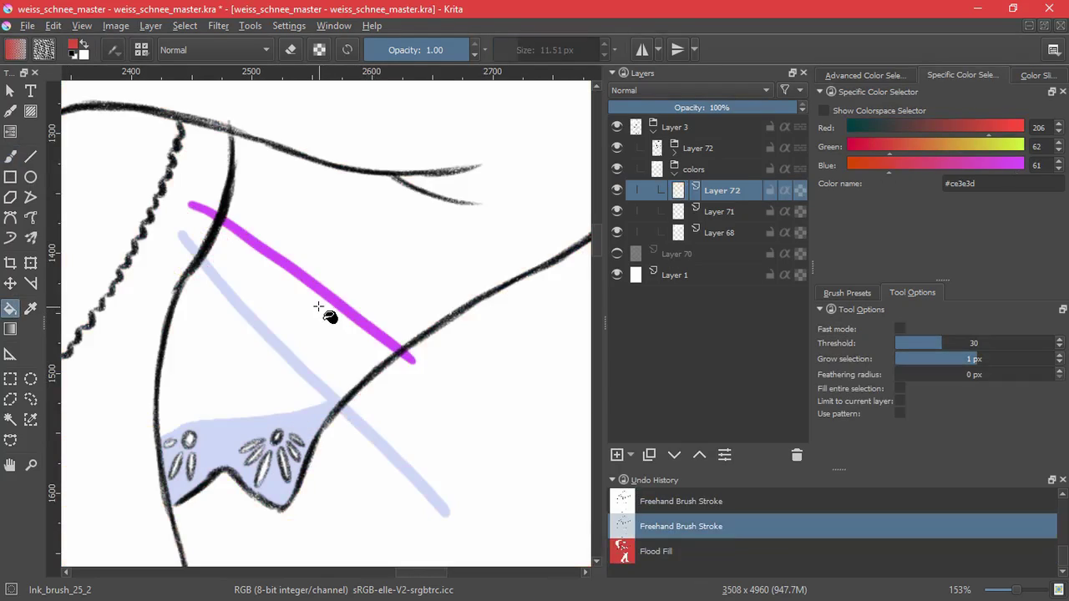
- Undo the magenta and blue strokes across the sleeve and sample the cuff's light blue #ced7f6 as the paint colour
{"action": "key", "text": "ctrl+z"}
{"action": "key", "text": "ctrl+z"}
{"action": "left_click", "coordinate": [231, 438], "text": "ctrl"}
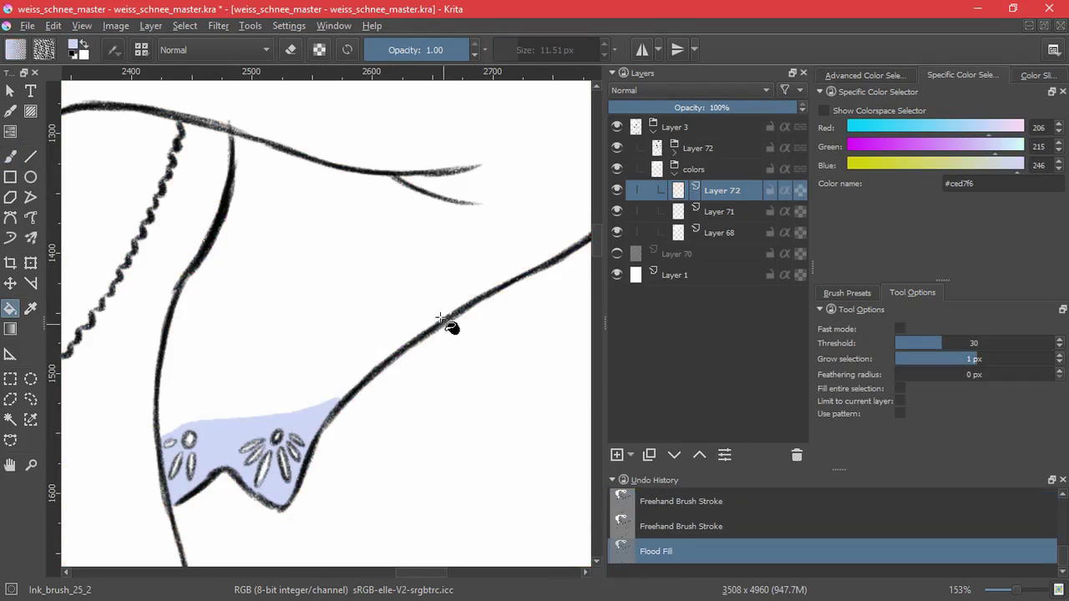
- Set the fill threshold to 20 and test a light blue flood fill below the sleeve
{"action": "scroll", "coordinate": [1060, 349], "scroll_direction": "up", "scroll_amount": 7}
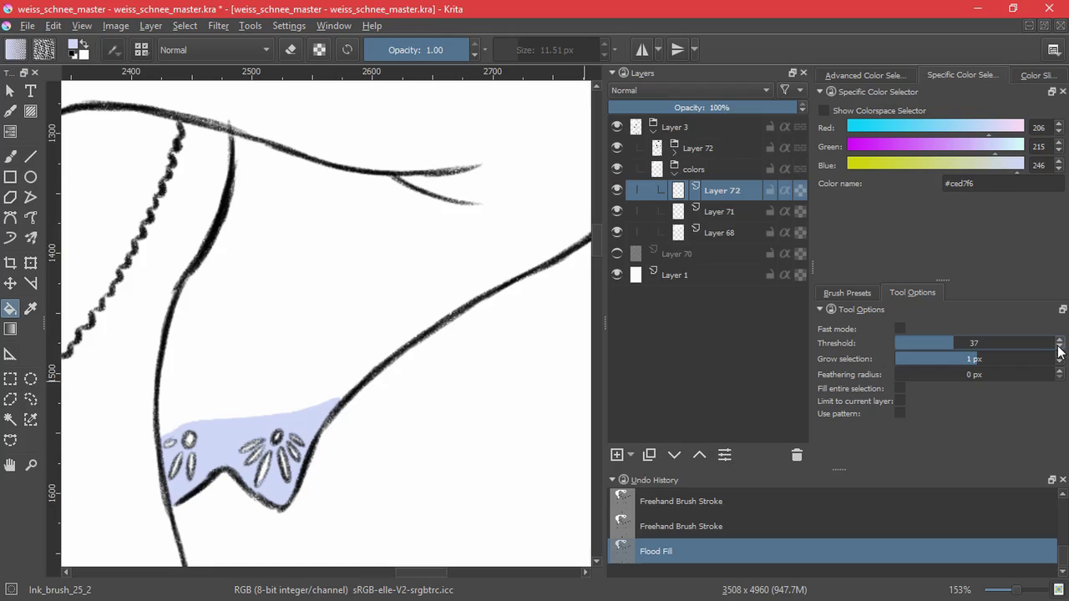
{"action": "scroll", "coordinate": [1059, 351], "scroll_direction": "down", "scroll_amount": 1}
{"action": "left_click", "coordinate": [461, 348]}
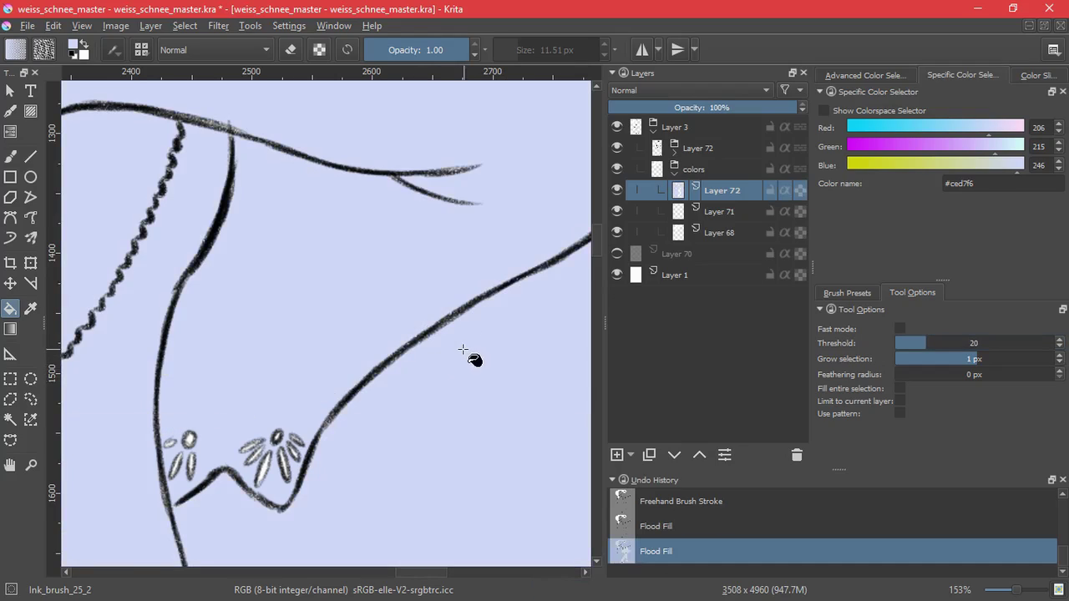
{"action": "key", "text": "ctrl+z"}
- Brush light blue along the inside edges of the hanging sleeve, closing its gaps at the armpit and elbow
{"action": "key", "text": "b"}
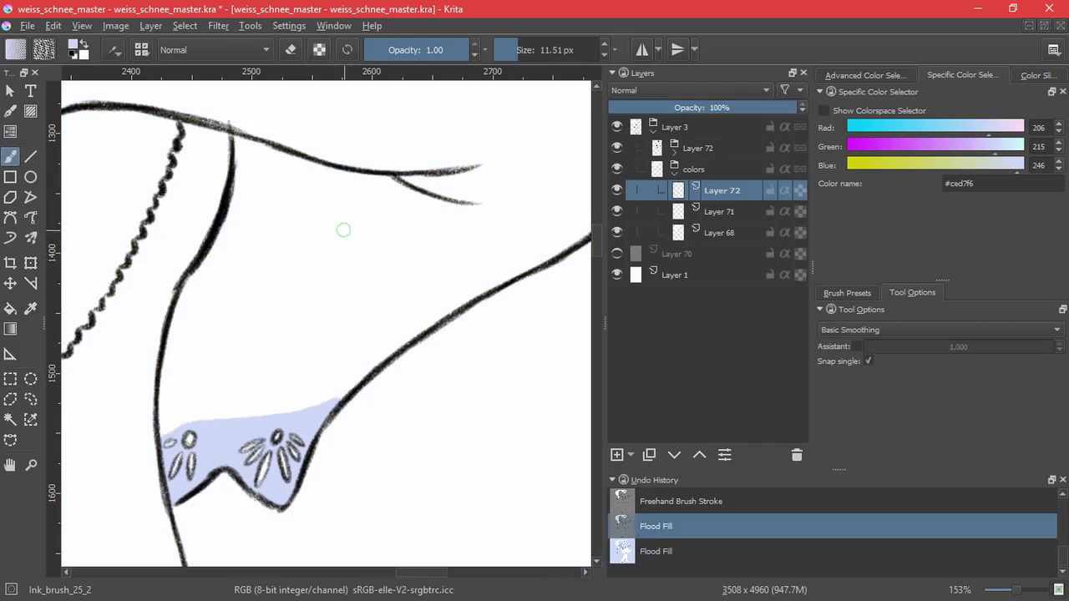
{"action": "mouse_move", "coordinate": [188, 421]}
{"action": "left_mouse_down"}
{"action": "mouse_move", "coordinate": [165, 428]}
{"action": "mouse_move", "coordinate": [172, 344]}
{"action": "mouse_move", "coordinate": [242, 150]}
{"action": "mouse_move", "coordinate": [481, 202]}
{"action": "mouse_move", "coordinate": [236, 110]}
{"action": "mouse_move", "coordinate": [489, 179]}
{"action": "mouse_move", "coordinate": [313, 254]}
{"action": "left_mouse_up"}
{"action": "mouse_move", "coordinate": [361, 378]}
{"action": "left_mouse_down"}
{"action": "mouse_move", "coordinate": [443, 312]}
{"action": "mouse_move", "coordinate": [576, 234]}
{"action": "left_mouse_up"}
{"action": "left_click_drag", "start_coordinate": [261, 326], "coordinate": [240, 360]}
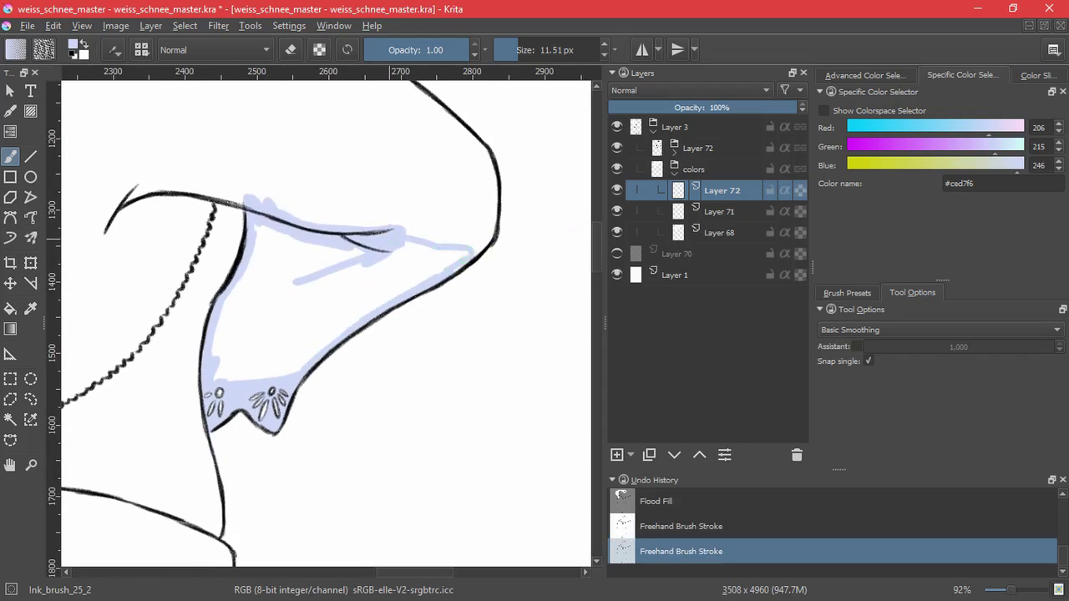
- Flood-fill the outlined hanging sleeve with light blue
{"action": "key", "text": "f"}
{"action": "left_click", "coordinate": [290, 341]}
{"action": "left_click", "coordinate": [278, 322]}
- Try a light blue flood fill on the upper arm above the hanging sleeve
{"action": "left_click_drag", "start_coordinate": [311, 133], "coordinate": [348, 296]}
{"action": "left_click", "coordinate": [348, 295]}
{"action": "key", "text": "ctrl+z"}
- Brush light blue along the inside of the jacket's scalloped hem and show the grey Layer 70 background
{"action": "key", "text": "b"}
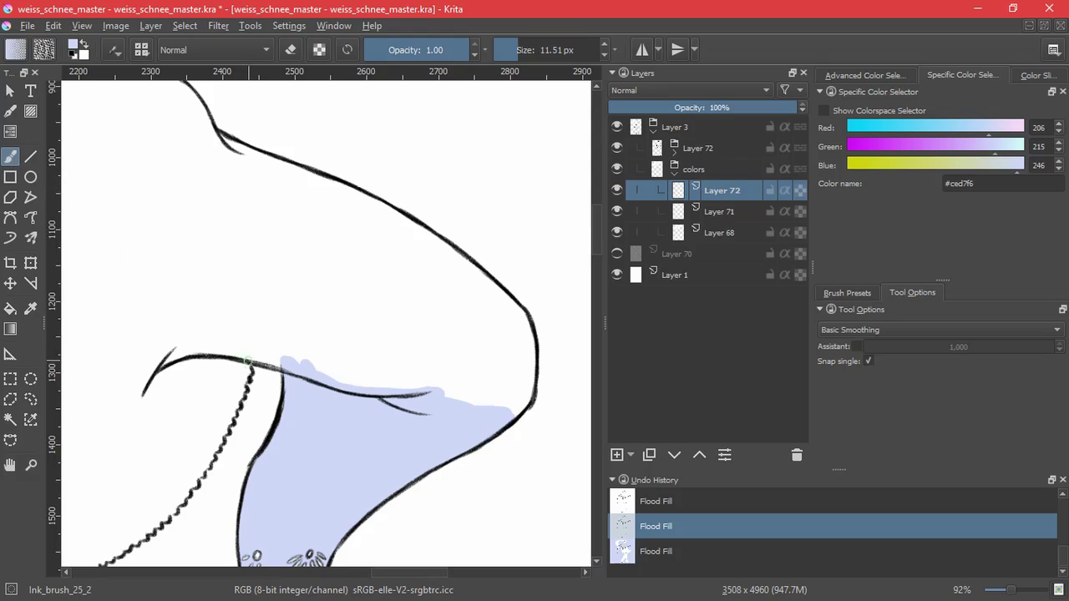
{"action": "left_click_drag", "start_coordinate": [248, 364], "coordinate": [245, 378]}
{"action": "scroll", "coordinate": [244, 378], "scroll_direction": "up", "scroll_amount": 5}
{"action": "left_click_drag", "start_coordinate": [319, 289], "coordinate": [222, 463]}
{"action": "left_click_drag", "start_coordinate": [222, 463], "coordinate": [330, 330]}
{"action": "left_click_drag", "start_coordinate": [330, 330], "coordinate": [260, 385]}
{"action": "left_click", "coordinate": [617, 253]}
- Continue the light blue along the hem to the pouch and start painting the lace cuff above the thumb
{"action": "left_click_drag", "start_coordinate": [272, 437], "coordinate": [440, 344]}
{"action": "left_click_drag", "start_coordinate": [417, 301], "coordinate": [171, 459]}
{"action": "mouse_move", "coordinate": [171, 459]}
{"action": "left_mouse_down"}
{"action": "mouse_move", "coordinate": [481, 329]}
{"action": "mouse_move", "coordinate": [363, 375]}
{"action": "mouse_move", "coordinate": [221, 400]}
{"action": "left_mouse_up"}
{"action": "mouse_move", "coordinate": [221, 401]}
{"action": "left_mouse_down"}
{"action": "mouse_move", "coordinate": [474, 348]}
{"action": "mouse_move", "coordinate": [453, 358]}
{"action": "mouse_move", "coordinate": [448, 345]}
{"action": "mouse_move", "coordinate": [419, 362]}
{"action": "mouse_move", "coordinate": [235, 327]}
{"action": "left_mouse_up"}
{"action": "mouse_move", "coordinate": [342, 287]}
{"action": "left_mouse_down"}
{"action": "mouse_move", "coordinate": [351, 395]}
{"action": "mouse_move", "coordinate": [355, 324]}
{"action": "left_mouse_up"}
{"action": "left_click_drag", "start_coordinate": [356, 360], "coordinate": [369, 351]}
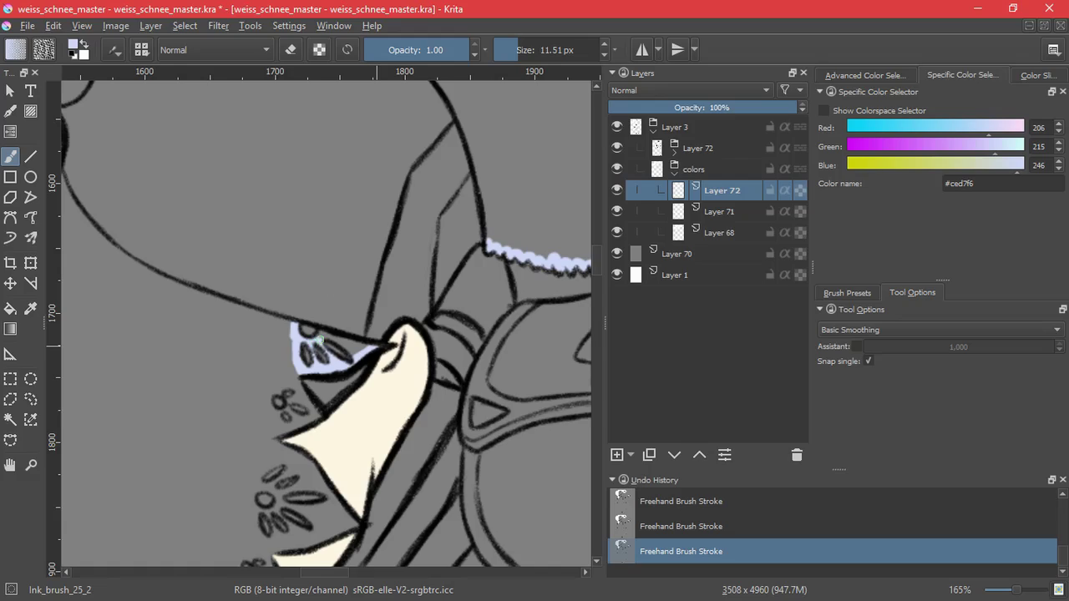
- Paint the lace cuff beside the hand light blue, working around the flower motifs down to the wrist
{"action": "left_click_drag", "start_coordinate": [307, 357], "coordinate": [376, 299]}
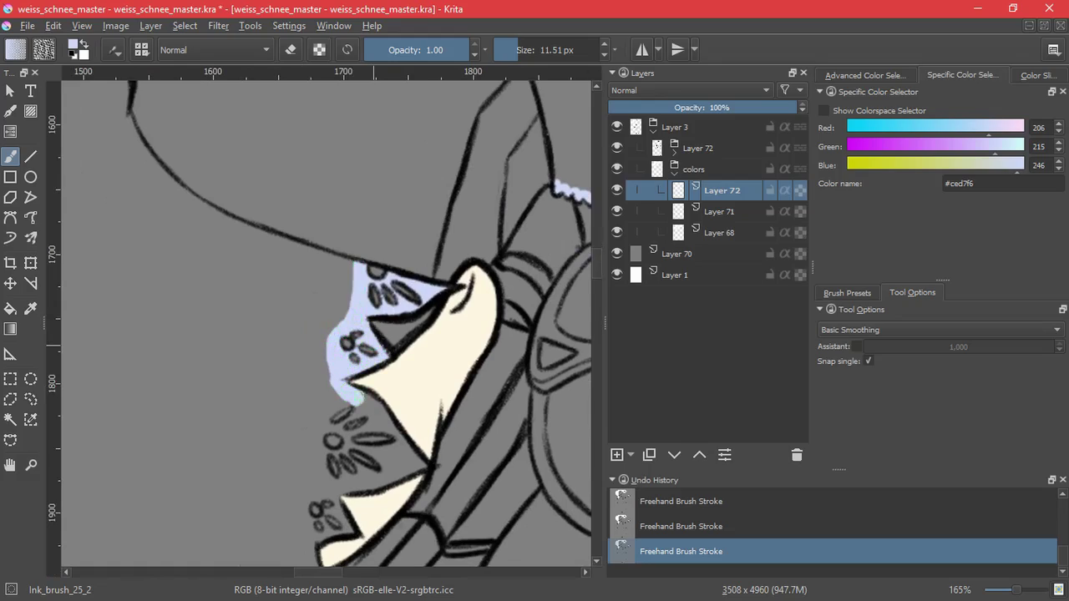
{"action": "left_click_drag", "start_coordinate": [327, 367], "coordinate": [315, 432]}
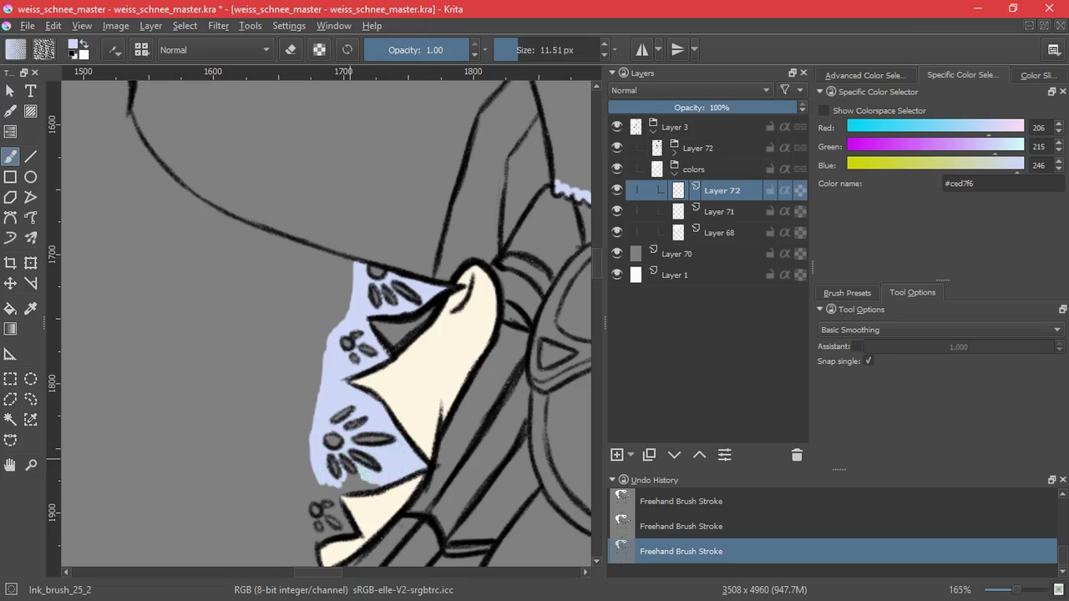
{"action": "mouse_move", "coordinate": [315, 486]}
{"action": "left_mouse_down"}
{"action": "mouse_move", "coordinate": [346, 425]}
{"action": "mouse_move", "coordinate": [364, 421]}
{"action": "left_mouse_up"}
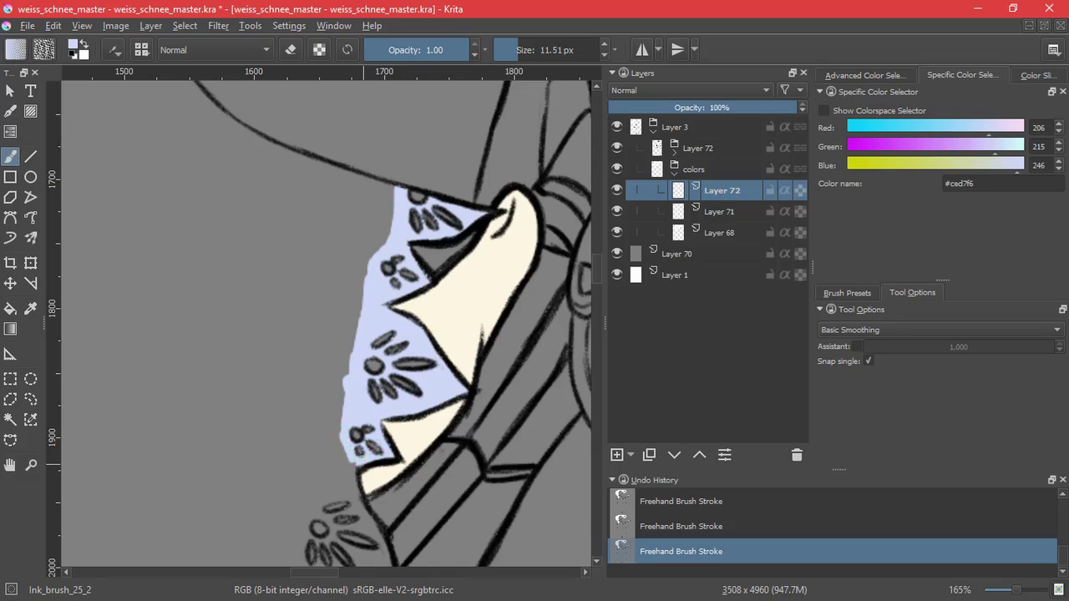
{"action": "mouse_move", "coordinate": [344, 444]}
{"action": "left_mouse_down"}
{"action": "mouse_move", "coordinate": [326, 473]}
{"action": "mouse_move", "coordinate": [351, 368]}
{"action": "left_mouse_up"}
{"action": "left_click_drag", "start_coordinate": [352, 368], "coordinate": [338, 404]}
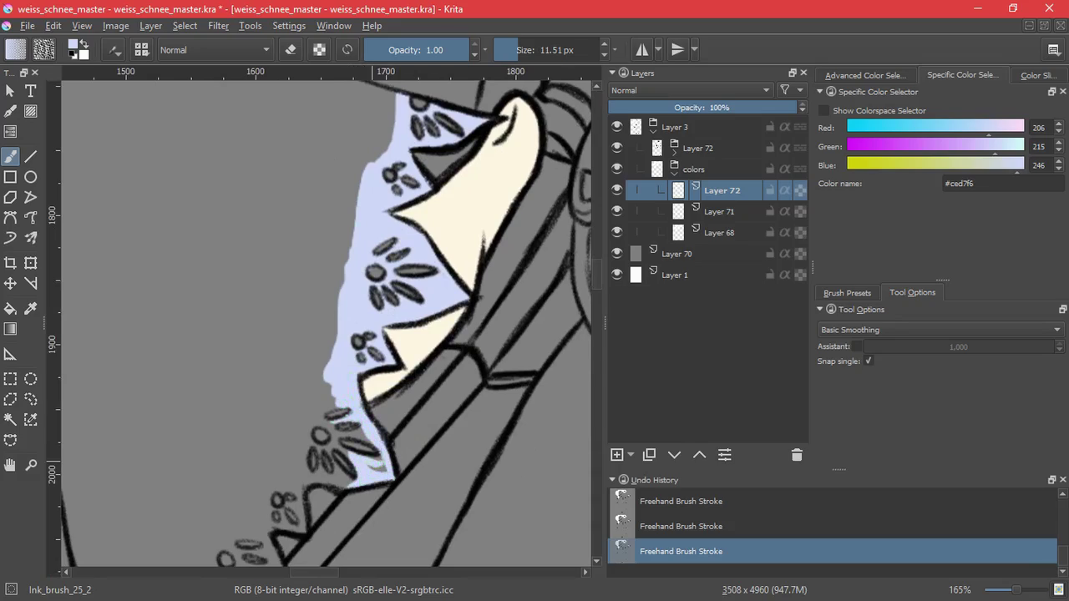
- Paint light blue around the flower motifs on the lace below the hand and extend the band down the cuff
{"action": "scroll", "coordinate": [347, 430], "scroll_direction": "up", "scroll_amount": 3}
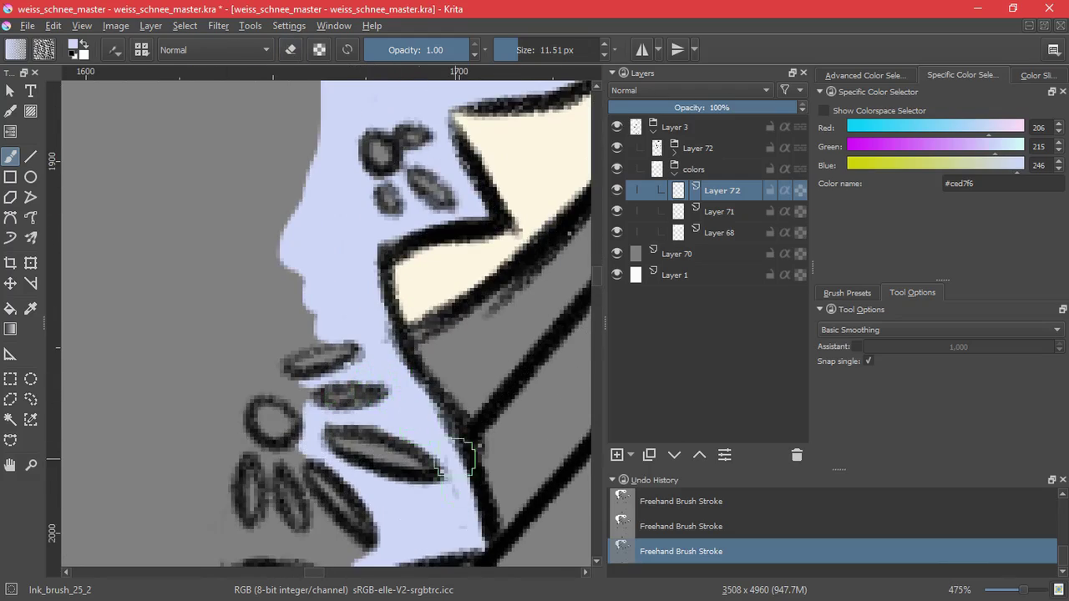
{"action": "mouse_move", "coordinate": [307, 407]}
{"action": "left_mouse_down"}
{"action": "mouse_move", "coordinate": [279, 342]}
{"action": "mouse_move", "coordinate": [319, 348]}
{"action": "mouse_move", "coordinate": [294, 298]}
{"action": "mouse_move", "coordinate": [252, 366]}
{"action": "mouse_move", "coordinate": [238, 447]}
{"action": "mouse_move", "coordinate": [271, 463]}
{"action": "left_mouse_up"}
{"action": "left_click_drag", "start_coordinate": [284, 433], "coordinate": [287, 455]}
{"action": "scroll", "coordinate": [369, 452], "scroll_direction": "down", "scroll_amount": 1}
{"action": "mouse_move", "coordinate": [339, 361]}
{"action": "left_mouse_down"}
{"action": "mouse_move", "coordinate": [380, 419]}
{"action": "mouse_move", "coordinate": [355, 433]}
{"action": "mouse_move", "coordinate": [352, 415]}
{"action": "mouse_move", "coordinate": [318, 411]}
{"action": "mouse_move", "coordinate": [325, 393]}
{"action": "mouse_move", "coordinate": [297, 406]}
{"action": "mouse_move", "coordinate": [274, 335]}
{"action": "mouse_move", "coordinate": [290, 289]}
{"action": "mouse_move", "coordinate": [295, 404]}
{"action": "mouse_move", "coordinate": [252, 394]}
{"action": "mouse_move", "coordinate": [230, 419]}
{"action": "mouse_move", "coordinate": [274, 444]}
{"action": "mouse_move", "coordinate": [278, 507]}
{"action": "left_mouse_up"}
{"action": "left_click_drag", "start_coordinate": [302, 464], "coordinate": [383, 355]}
{"action": "mouse_move", "coordinate": [340, 357]}
{"action": "left_mouse_down"}
{"action": "mouse_move", "coordinate": [356, 409]}
{"action": "mouse_move", "coordinate": [321, 399]}
{"action": "mouse_move", "coordinate": [401, 341]}
{"action": "left_mouse_up"}
{"action": "mouse_move", "coordinate": [378, 300]}
{"action": "left_mouse_down"}
{"action": "mouse_move", "coordinate": [355, 337]}
{"action": "mouse_move", "coordinate": [364, 364]}
{"action": "left_mouse_up"}
{"action": "mouse_move", "coordinate": [396, 305]}
{"action": "left_mouse_down"}
{"action": "mouse_move", "coordinate": [376, 325]}
{"action": "mouse_move", "coordinate": [422, 351]}
{"action": "mouse_move", "coordinate": [440, 386]}
{"action": "mouse_move", "coordinate": [346, 329]}
{"action": "mouse_move", "coordinate": [334, 367]}
{"action": "mouse_move", "coordinate": [398, 370]}
{"action": "mouse_move", "coordinate": [352, 391]}
{"action": "left_mouse_up"}
{"action": "mouse_move", "coordinate": [443, 455]}
{"action": "left_mouse_down"}
{"action": "mouse_move", "coordinate": [440, 505]}
{"action": "mouse_move", "coordinate": [401, 511]}
{"action": "mouse_move", "coordinate": [378, 455]}
{"action": "mouse_move", "coordinate": [421, 471]}
{"action": "mouse_move", "coordinate": [400, 482]}
{"action": "mouse_move", "coordinate": [365, 412]}
{"action": "left_mouse_up"}
{"action": "left_click_drag", "start_coordinate": [329, 344], "coordinate": [473, 153]}
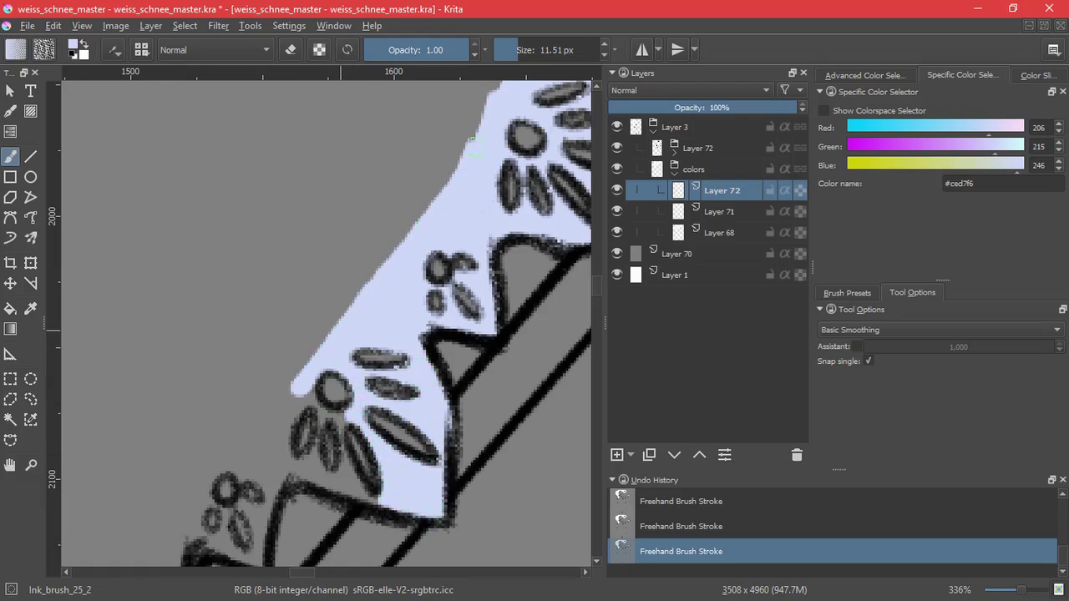
- Fill the lace around the next large flower and small motif light blue, trimming overspill with the eraser
{"action": "left_click_drag", "start_coordinate": [296, 391], "coordinate": [345, 415]}
{"action": "mouse_move", "coordinate": [344, 479]}
{"action": "left_mouse_down"}
{"action": "mouse_move", "coordinate": [380, 501]}
{"action": "mouse_move", "coordinate": [297, 483]}
{"action": "mouse_move", "coordinate": [314, 462]}
{"action": "left_mouse_up"}
{"action": "mouse_move", "coordinate": [289, 422]}
{"action": "left_mouse_down"}
{"action": "mouse_move", "coordinate": [287, 473]}
{"action": "mouse_move", "coordinate": [323, 432]}
{"action": "left_mouse_up"}
{"action": "key", "text": "e"}
{"action": "mouse_move", "coordinate": [314, 422]}
{"action": "left_mouse_down"}
{"action": "mouse_move", "coordinate": [285, 476]}
{"action": "mouse_move", "coordinate": [354, 381]}
{"action": "left_mouse_up"}
{"action": "key", "text": "e"}
{"action": "left_click_drag", "start_coordinate": [362, 305], "coordinate": [277, 390]}
{"action": "mouse_move", "coordinate": [324, 350]}
{"action": "left_mouse_down"}
{"action": "mouse_move", "coordinate": [330, 451]}
{"action": "mouse_move", "coordinate": [305, 480]}
{"action": "mouse_move", "coordinate": [262, 484]}
{"action": "mouse_move", "coordinate": [285, 379]}
{"action": "left_mouse_up"}
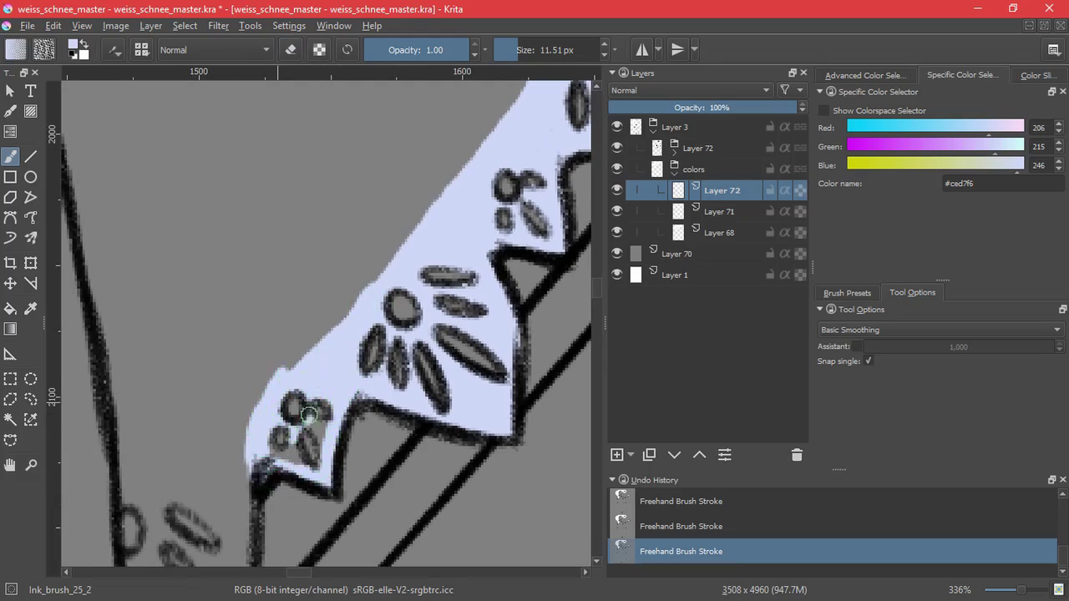
- Fill the remaining gaps around the small lace motif and clean up the flower's edges with eraser and brush
{"action": "mouse_move", "coordinate": [308, 415]}
{"action": "left_mouse_down"}
{"action": "mouse_move", "coordinate": [343, 413]}
{"action": "mouse_move", "coordinate": [317, 409]}
{"action": "mouse_move", "coordinate": [293, 440]}
{"action": "mouse_move", "coordinate": [390, 358]}
{"action": "left_mouse_up"}
{"action": "key", "text": "e"}
{"action": "left_click_drag", "start_coordinate": [418, 286], "coordinate": [378, 334]}
{"action": "key", "text": "e"}
{"action": "left_click_drag", "start_coordinate": [418, 292], "coordinate": [367, 343]}
{"action": "mouse_move", "coordinate": [445, 265]}
{"action": "left_mouse_down"}
{"action": "mouse_move", "coordinate": [350, 435]}
{"action": "mouse_move", "coordinate": [345, 482]}
{"action": "left_mouse_up"}
- Paint the pointed tip of the lace cuff light blue up to the sleeve's outer line
{"action": "mouse_move", "coordinate": [356, 411]}
{"action": "left_mouse_down"}
{"action": "mouse_move", "coordinate": [365, 339]}
{"action": "mouse_move", "coordinate": [352, 468]}
{"action": "mouse_move", "coordinate": [288, 351]}
{"action": "mouse_move", "coordinate": [330, 367]}
{"action": "mouse_move", "coordinate": [334, 275]}
{"action": "mouse_move", "coordinate": [275, 288]}
{"action": "mouse_move", "coordinate": [250, 330]}
{"action": "mouse_move", "coordinate": [280, 405]}
{"action": "mouse_move", "coordinate": [260, 422]}
{"action": "mouse_move", "coordinate": [274, 420]}
{"action": "left_mouse_up"}
{"action": "left_click_drag", "start_coordinate": [331, 452], "coordinate": [313, 531]}
{"action": "left_click_drag", "start_coordinate": [308, 538], "coordinate": [343, 452]}
{"action": "mouse_move", "coordinate": [333, 381]}
{"action": "left_mouse_down"}
{"action": "mouse_move", "coordinate": [332, 476]}
{"action": "mouse_move", "coordinate": [306, 447]}
{"action": "mouse_move", "coordinate": [296, 408]}
{"action": "left_mouse_up"}
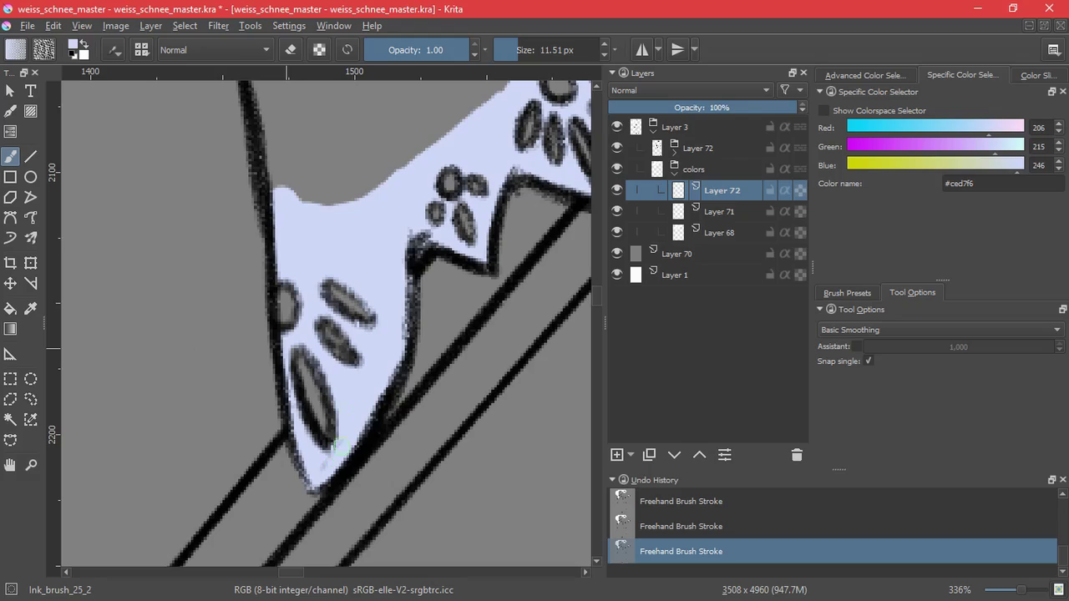
{"action": "left_click_drag", "start_coordinate": [357, 227], "coordinate": [333, 409]}
{"action": "mouse_move", "coordinate": [298, 371]}
{"action": "left_mouse_down"}
{"action": "mouse_move", "coordinate": [256, 346]}
{"action": "mouse_move", "coordinate": [323, 359]}
{"action": "mouse_move", "coordinate": [504, 236]}
{"action": "mouse_move", "coordinate": [307, 341]}
{"action": "mouse_move", "coordinate": [238, 275]}
{"action": "mouse_move", "coordinate": [517, 192]}
{"action": "mouse_move", "coordinate": [576, 146]}
{"action": "mouse_move", "coordinate": [231, 259]}
{"action": "left_mouse_up"}
- Smooth the inner edge of the light blue lace cuff with a few more brush strokes
{"action": "scroll", "coordinate": [361, 298], "scroll_direction": "down", "scroll_amount": 3}
{"action": "left_click_drag", "start_coordinate": [439, 284], "coordinate": [234, 477]}
{"action": "left_click_drag", "start_coordinate": [424, 210], "coordinate": [370, 436]}
{"action": "scroll", "coordinate": [370, 437], "scroll_direction": "down", "scroll_amount": 2}
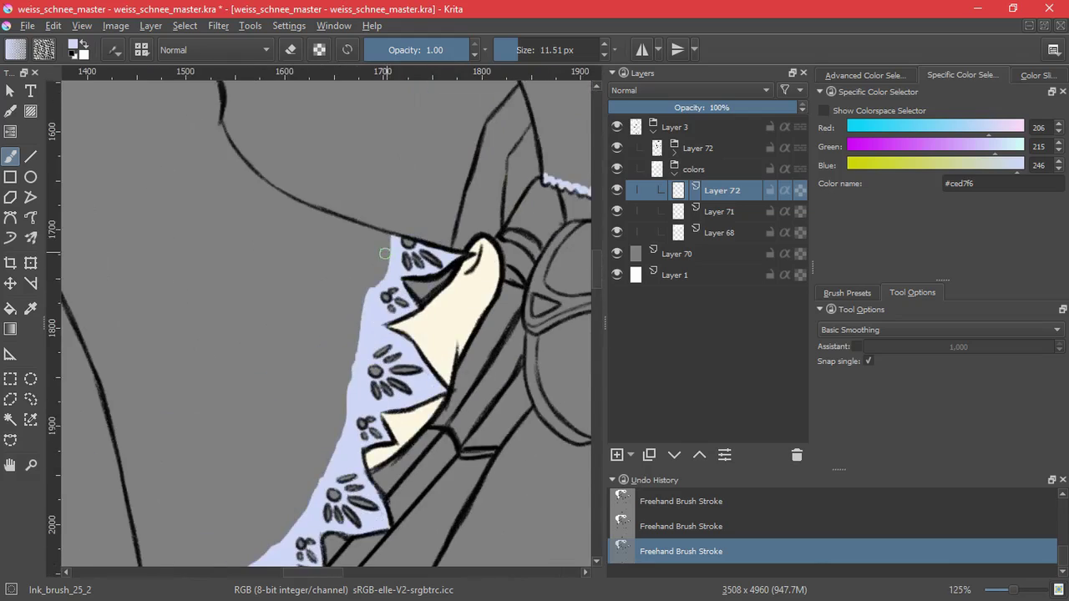
{"action": "scroll", "coordinate": [385, 252], "scroll_direction": "up", "scroll_amount": 3}
{"action": "mouse_move", "coordinate": [382, 268]}
{"action": "left_mouse_down"}
{"action": "mouse_move", "coordinate": [365, 355]}
{"action": "mouse_move", "coordinate": [344, 370]}
{"action": "left_mouse_up"}
{"action": "mouse_move", "coordinate": [436, 109]}
{"action": "left_mouse_down"}
{"action": "mouse_move", "coordinate": [435, 268]}
{"action": "mouse_move", "coordinate": [450, 320]}
{"action": "left_mouse_up"}
- Try flood-filling the main body of the jacket with light blue from the chest
{"action": "left_click_drag", "start_coordinate": [576, 87], "coordinate": [351, 352], "text": "space"}
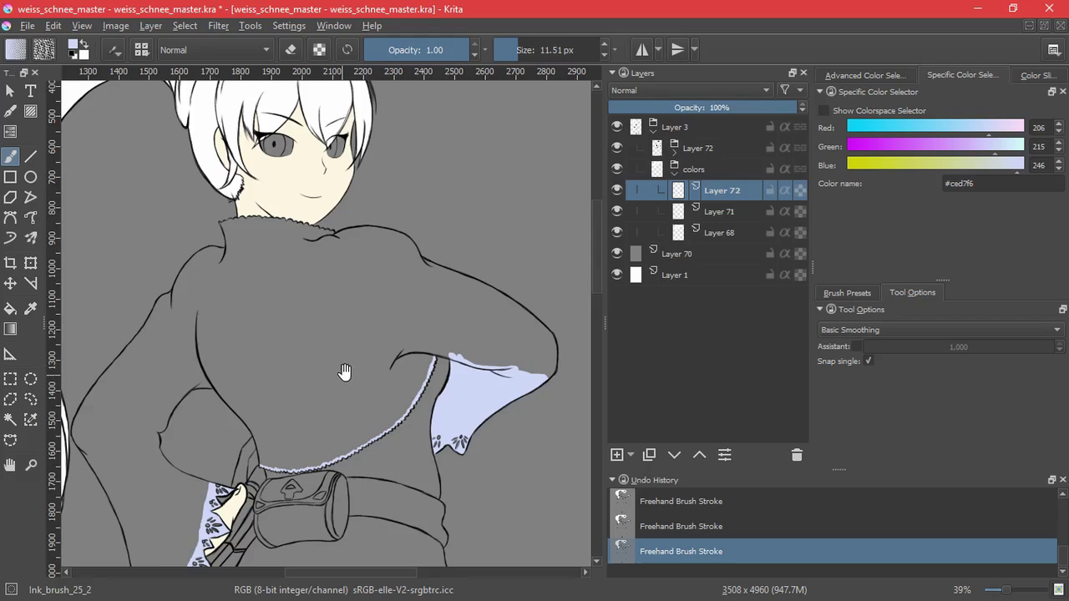
{"action": "scroll", "coordinate": [341, 373], "scroll_direction": "down", "scroll_amount": 2}
{"action": "key", "text": "f"}
{"action": "left_click", "coordinate": [374, 274]}
{"action": "key", "text": "ctrl+z"}
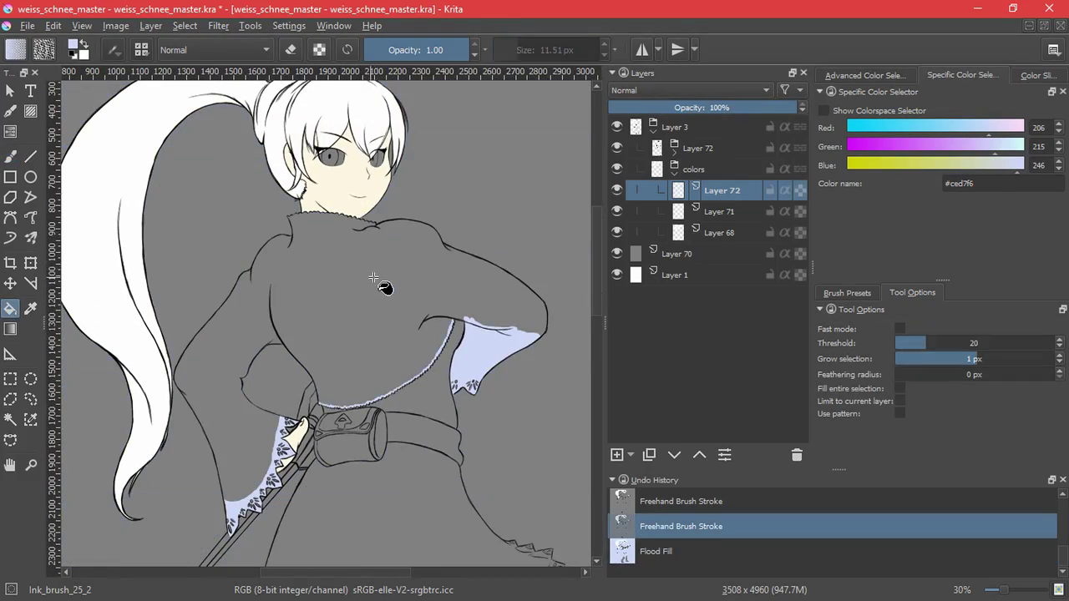
- Brush light blue along the jacket's contour lines beside the bent arm
{"action": "key", "text": "b"}
{"action": "scroll", "coordinate": [278, 326], "scroll_direction": "up", "scroll_amount": 6}
{"action": "mouse_move", "coordinate": [279, 326]}
{"action": "left_mouse_down"}
{"action": "mouse_move", "coordinate": [465, 369]}
{"action": "mouse_move", "coordinate": [301, 409]}
{"action": "mouse_move", "coordinate": [290, 404]}
{"action": "mouse_move", "coordinate": [327, 327]}
{"action": "left_mouse_up"}
{"action": "scroll", "coordinate": [312, 406], "scroll_direction": "up", "scroll_amount": 3}
{"action": "mouse_move", "coordinate": [334, 288]}
{"action": "left_mouse_down"}
{"action": "mouse_move", "coordinate": [268, 415]}
{"action": "mouse_move", "coordinate": [362, 257]}
{"action": "mouse_move", "coordinate": [484, 192]}
{"action": "left_mouse_up"}
{"action": "left_click_drag", "start_coordinate": [519, 367], "coordinate": [502, 217], "text": "shift"}
{"action": "mouse_move", "coordinate": [397, 116]}
{"action": "left_mouse_down"}
{"action": "mouse_move", "coordinate": [388, 393]}
{"action": "mouse_move", "coordinate": [407, 368]}
{"action": "left_mouse_up"}
{"action": "left_click_drag", "start_coordinate": [354, 399], "coordinate": [382, 292]}
{"action": "left_click_drag", "start_coordinate": [414, 341], "coordinate": [427, 439], "text": "ctrl"}
- Try brush marks beside the sleeve line with the grey Layer 70 hidden, and show the layer again
{"action": "left_click", "coordinate": [617, 254]}
{"action": "left_click", "coordinate": [363, 398]}
{"action": "key", "text": "ctrl+z"}
{"action": "left_click", "coordinate": [10, 156]}
{"action": "mouse_move", "coordinate": [427, 380]}
{"action": "left_mouse_down"}
{"action": "mouse_move", "coordinate": [478, 301]}
{"action": "mouse_move", "coordinate": [494, 248]}
{"action": "left_mouse_up"}
{"action": "left_click", "coordinate": [617, 253]}
{"action": "left_click_drag", "start_coordinate": [396, 253], "coordinate": [393, 355]}
{"action": "key", "text": "ctrl+z"}
- Paint light blue along the bent arm's inner line and fill the small triangular fold where it meets the chest
{"action": "scroll", "coordinate": [355, 197], "scroll_direction": "up", "scroll_amount": 2}
{"action": "mouse_move", "coordinate": [357, 196]}
{"action": "left_mouse_down"}
{"action": "mouse_move", "coordinate": [269, 314]}
{"action": "mouse_move", "coordinate": [318, 332]}
{"action": "mouse_move", "coordinate": [372, 266]}
{"action": "mouse_move", "coordinate": [245, 353]}
{"action": "left_mouse_up"}
{"action": "mouse_move", "coordinate": [235, 368]}
{"action": "left_mouse_down"}
{"action": "mouse_move", "coordinate": [367, 264]}
{"action": "mouse_move", "coordinate": [501, 198]}
{"action": "left_mouse_up"}
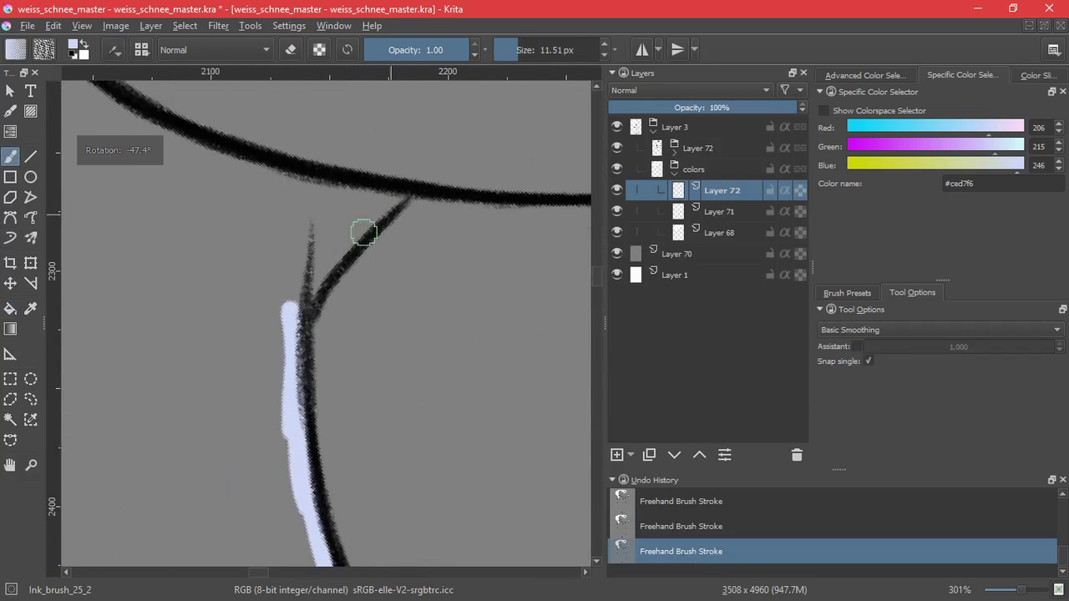
{"action": "mouse_move", "coordinate": [402, 196]}
{"action": "left_mouse_down"}
{"action": "mouse_move", "coordinate": [303, 281]}
{"action": "mouse_move", "coordinate": [393, 179]}
{"action": "left_mouse_up"}
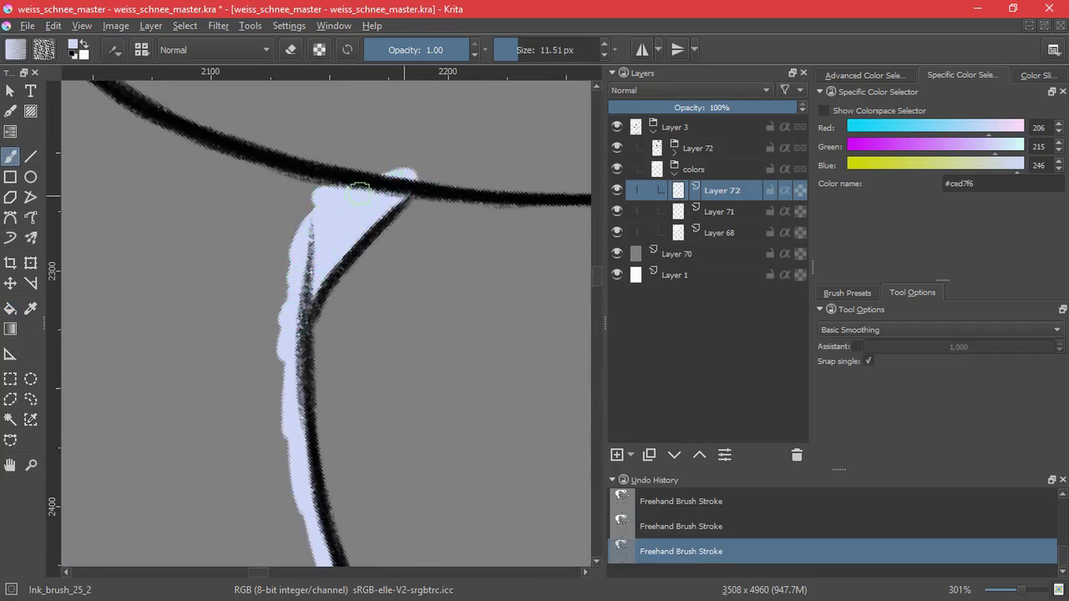
- Brush light blue inside the chest's side contour from the armpit fold toward the hem
{"action": "scroll", "coordinate": [393, 179], "scroll_direction": "down", "scroll_amount": 2}
{"action": "left_click_drag", "start_coordinate": [463, 138], "coordinate": [431, 375]}
{"action": "left_click_drag", "start_coordinate": [535, 167], "coordinate": [200, 334]}
{"action": "left_click_drag", "start_coordinate": [210, 165], "coordinate": [286, 338]}
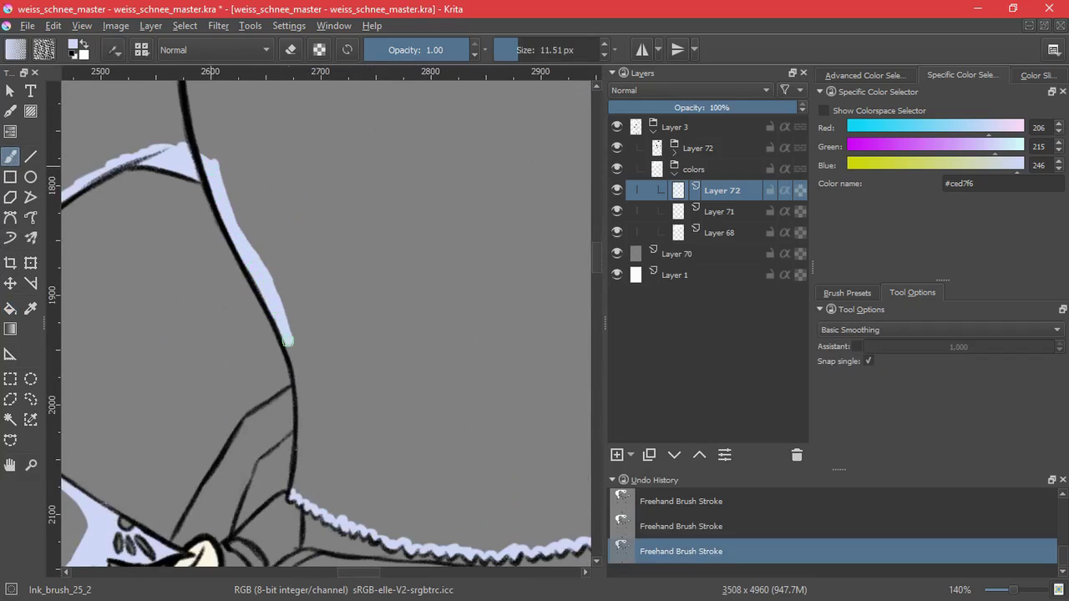
- Brush light blue inside the bent arm's outer contour around the elbow and down the wide sleeve
{"action": "left_click_drag", "start_coordinate": [117, 150], "coordinate": [515, 184]}
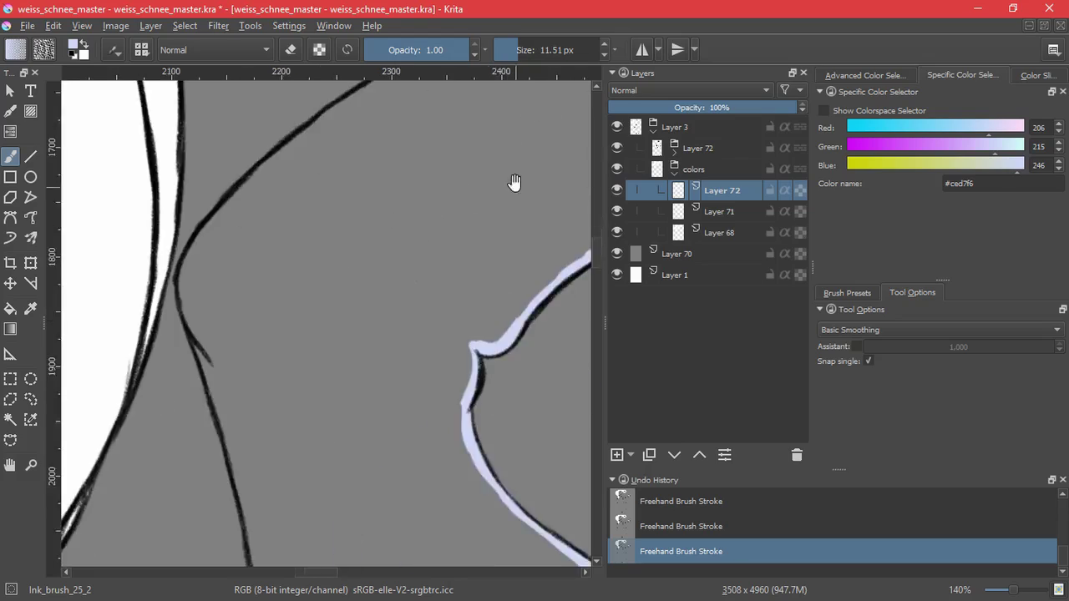
{"action": "left_click_drag", "start_coordinate": [451, 534], "coordinate": [467, 100]}
{"action": "left_click_drag", "start_coordinate": [295, 299], "coordinate": [304, 200]}
{"action": "left_click_drag", "start_coordinate": [301, 216], "coordinate": [295, 374]}
{"action": "left_click_drag", "start_coordinate": [304, 298], "coordinate": [316, 447]}
{"action": "left_click_drag", "start_coordinate": [313, 405], "coordinate": [294, 266]}
{"action": "left_click_drag", "start_coordinate": [308, 326], "coordinate": [336, 491]}
{"action": "mouse_move", "coordinate": [315, 430]}
{"action": "left_mouse_down"}
{"action": "mouse_move", "coordinate": [263, 260]}
{"action": "mouse_move", "coordinate": [275, 365]}
{"action": "mouse_move", "coordinate": [267, 285]}
{"action": "mouse_move", "coordinate": [355, 187]}
{"action": "mouse_move", "coordinate": [434, 127]}
{"action": "left_mouse_up"}
- Continue the light blue edge up the bent arm's outer line, past the fold and onto the shoulder
{"action": "scroll", "coordinate": [273, 318], "scroll_direction": "up", "scroll_amount": 2}
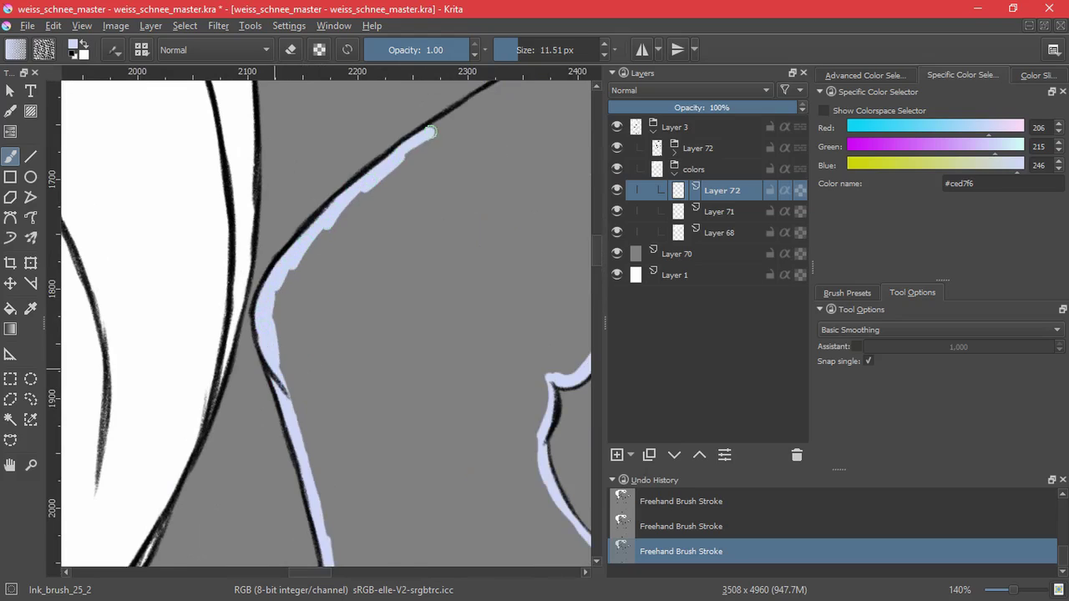
{"action": "scroll", "coordinate": [434, 127], "scroll_direction": "up", "scroll_amount": 3}
{"action": "mouse_move", "coordinate": [283, 267]}
{"action": "left_mouse_down"}
{"action": "mouse_move", "coordinate": [323, 250]}
{"action": "mouse_move", "coordinate": [452, 159]}
{"action": "left_mouse_up"}
{"action": "left_click_drag", "start_coordinate": [453, 160], "coordinate": [372, 274]}
{"action": "left_click_drag", "start_coordinate": [369, 268], "coordinate": [396, 247]}
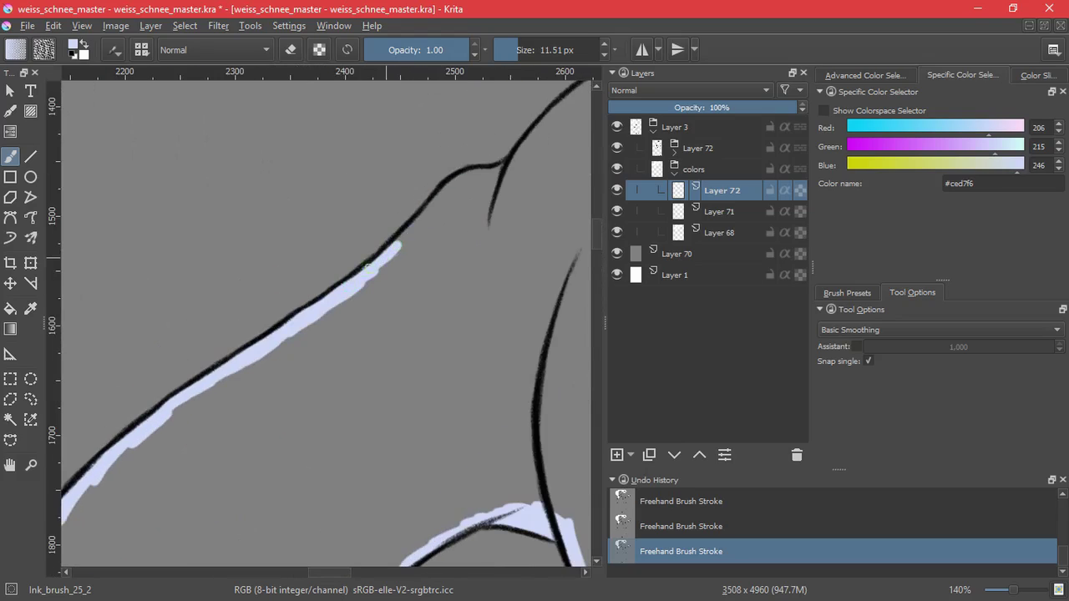
{"action": "left_click_drag", "start_coordinate": [523, 156], "coordinate": [536, 137]}
{"action": "left_click_drag", "start_coordinate": [531, 144], "coordinate": [380, 299]}
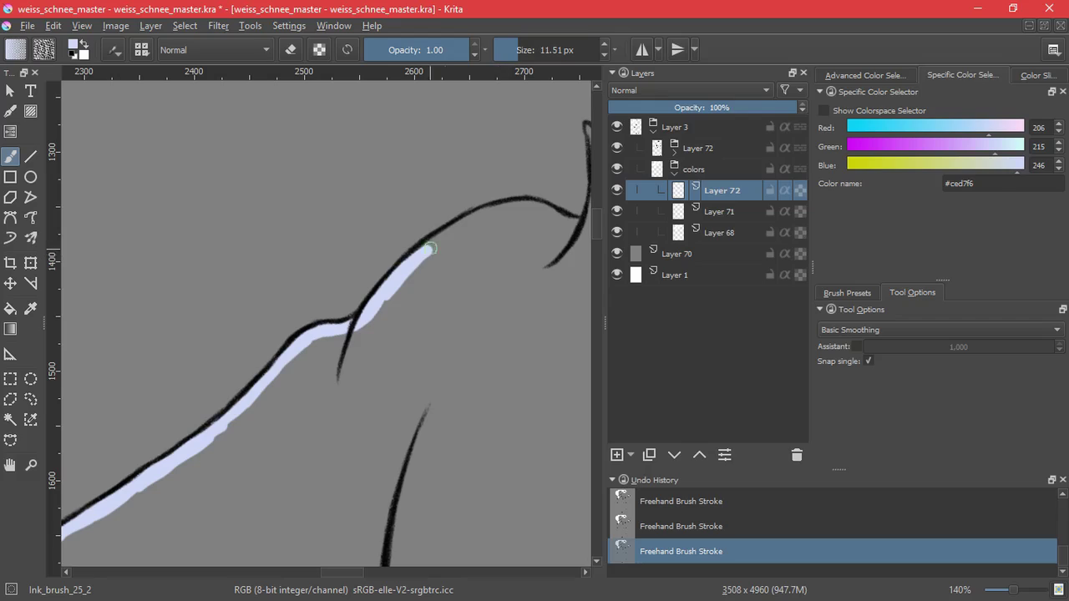
- Carry the light blue edge over the shoulder and up the side of the collar
{"action": "scroll", "coordinate": [341, 323], "scroll_direction": "up", "scroll_amount": 3}
{"action": "mouse_move", "coordinate": [472, 225]}
{"action": "left_mouse_down"}
{"action": "mouse_move", "coordinate": [377, 311]}
{"action": "mouse_move", "coordinate": [434, 293]}
{"action": "mouse_move", "coordinate": [526, 326]}
{"action": "mouse_move", "coordinate": [409, 381]}
{"action": "left_mouse_up"}
{"action": "mouse_move", "coordinate": [416, 384]}
{"action": "left_mouse_down"}
{"action": "mouse_move", "coordinate": [430, 362]}
{"action": "mouse_move", "coordinate": [428, 294]}
{"action": "left_mouse_up"}
{"action": "mouse_move", "coordinate": [288, 451]}
{"action": "left_mouse_down"}
{"action": "mouse_move", "coordinate": [349, 342]}
{"action": "mouse_move", "coordinate": [403, 276]}
{"action": "left_mouse_up"}
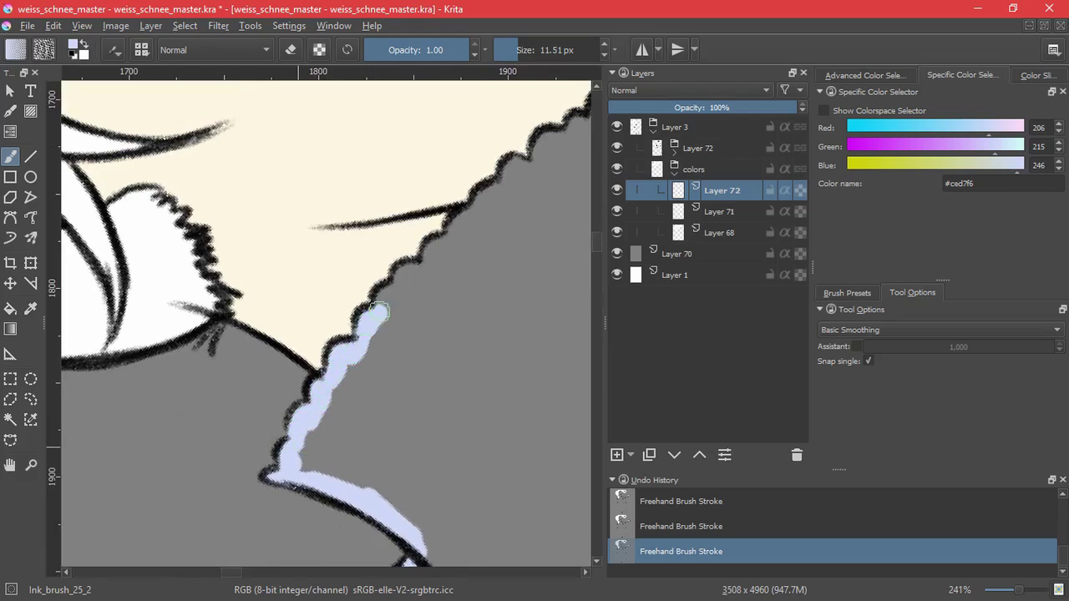
- Paint light blue along the inside of the collar's scalloped neckline
{"action": "mouse_move", "coordinate": [413, 289]}
{"action": "left_mouse_down"}
{"action": "mouse_move", "coordinate": [347, 366]}
{"action": "mouse_move", "coordinate": [363, 332]}
{"action": "mouse_move", "coordinate": [439, 253]}
{"action": "mouse_move", "coordinate": [341, 341]}
{"action": "left_mouse_up"}
{"action": "left_click_drag", "start_coordinate": [344, 344], "coordinate": [431, 276]}
{"action": "mouse_move", "coordinate": [432, 276]}
{"action": "left_mouse_down"}
{"action": "mouse_move", "coordinate": [387, 331]}
{"action": "mouse_move", "coordinate": [542, 216]}
{"action": "left_mouse_up"}
{"action": "mouse_move", "coordinate": [534, 234]}
{"action": "left_mouse_down"}
{"action": "mouse_move", "coordinate": [339, 405]}
{"action": "mouse_move", "coordinate": [427, 274]}
{"action": "mouse_move", "coordinate": [526, 161]}
{"action": "mouse_move", "coordinate": [418, 242]}
{"action": "mouse_move", "coordinate": [525, 216]}
{"action": "mouse_move", "coordinate": [289, 302]}
{"action": "mouse_move", "coordinate": [310, 387]}
{"action": "left_mouse_up"}
{"action": "key", "text": "4"}
{"action": "key", "text": "4"}
{"action": "key", "text": "4"}
{"action": "key", "text": "4"}
{"action": "key", "text": "4"}
{"action": "key", "text": "4"}
{"action": "key", "text": "4"}
{"action": "key", "text": "4"}
{"action": "mouse_move", "coordinate": [304, 444]}
{"action": "left_mouse_down"}
{"action": "mouse_move", "coordinate": [289, 360]}
{"action": "mouse_move", "coordinate": [298, 317]}
{"action": "left_mouse_up"}
- Close the jacket's outline in light blue along the other shoulder and upper arm down to the elbow
{"action": "key", "text": "e"}
{"action": "key", "text": "e"}
{"action": "key", "text": "6"}
{"action": "key", "text": "6"}
{"action": "key", "text": "6"}
{"action": "key", "text": "6"}
{"action": "left_click_drag", "start_coordinate": [395, 262], "coordinate": [376, 333]}
{"action": "mouse_move", "coordinate": [293, 380]}
{"action": "left_mouse_down"}
{"action": "mouse_move", "coordinate": [334, 265]}
{"action": "mouse_move", "coordinate": [308, 325]}
{"action": "mouse_move", "coordinate": [363, 126]}
{"action": "left_mouse_up"}
{"action": "mouse_move", "coordinate": [359, 151]}
{"action": "left_mouse_down"}
{"action": "mouse_move", "coordinate": [315, 317]}
{"action": "mouse_move", "coordinate": [343, 188]}
{"action": "mouse_move", "coordinate": [298, 298]}
{"action": "mouse_move", "coordinate": [402, 94]}
{"action": "mouse_move", "coordinate": [291, 326]}
{"action": "mouse_move", "coordinate": [408, 152]}
{"action": "mouse_move", "coordinate": [441, 127]}
{"action": "mouse_move", "coordinate": [515, 102]}
{"action": "mouse_move", "coordinate": [346, 215]}
{"action": "mouse_move", "coordinate": [334, 353]}
{"action": "left_mouse_up"}
{"action": "mouse_move", "coordinate": [420, 352]}
{"action": "left_mouse_down"}
{"action": "mouse_move", "coordinate": [384, 356]}
{"action": "mouse_move", "coordinate": [548, 326]}
{"action": "left_mouse_up"}
{"action": "mouse_move", "coordinate": [462, 325]}
{"action": "left_mouse_down"}
{"action": "mouse_move", "coordinate": [465, 241]}
{"action": "mouse_move", "coordinate": [397, 209]}
{"action": "left_mouse_up"}
{"action": "left_click_drag", "start_coordinate": [438, 251], "coordinate": [410, 334]}
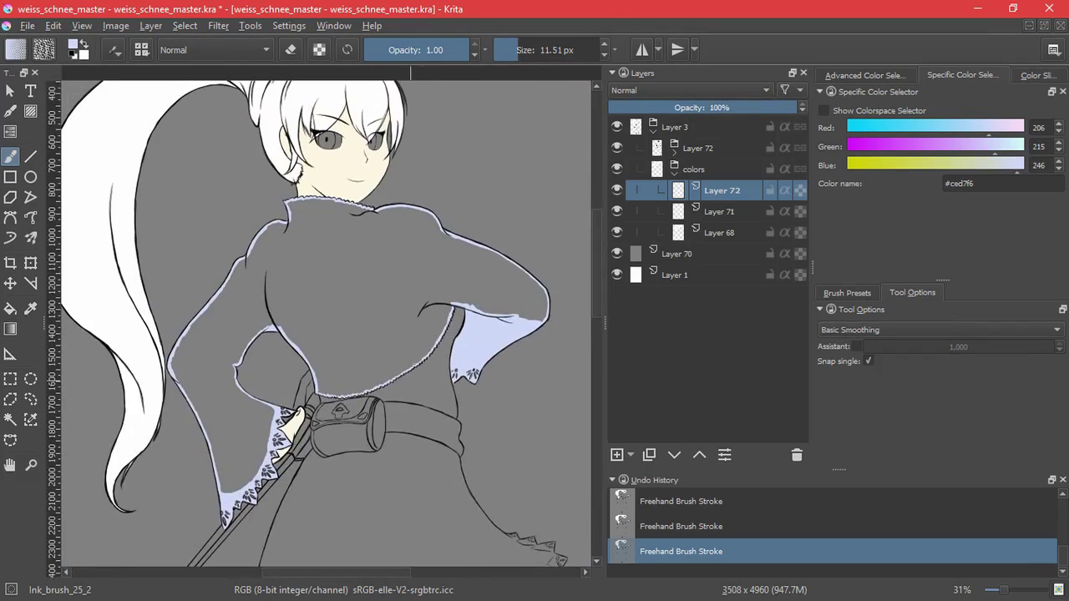
- Flood-fill the fully outlined jacket with light blue #ced7f6
{"action": "left_click", "coordinate": [10, 314]}
{"action": "left_click", "coordinate": [369, 339]}
{"action": "left_click", "coordinate": [357, 402]}
- Switch the paint colour to near-white #f4f3f8 and add a new layer directly below the jacket's Layer 72
{"action": "left_click_drag", "start_coordinate": [486, 401], "coordinate": [334, 365]}
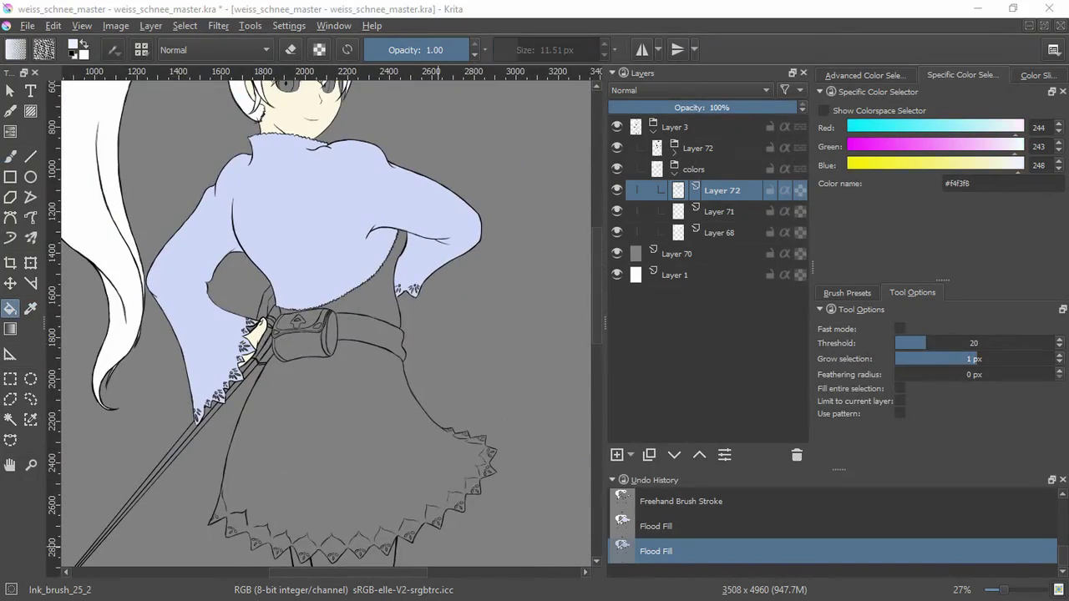
{"action": "left_click", "coordinate": [616, 454]}
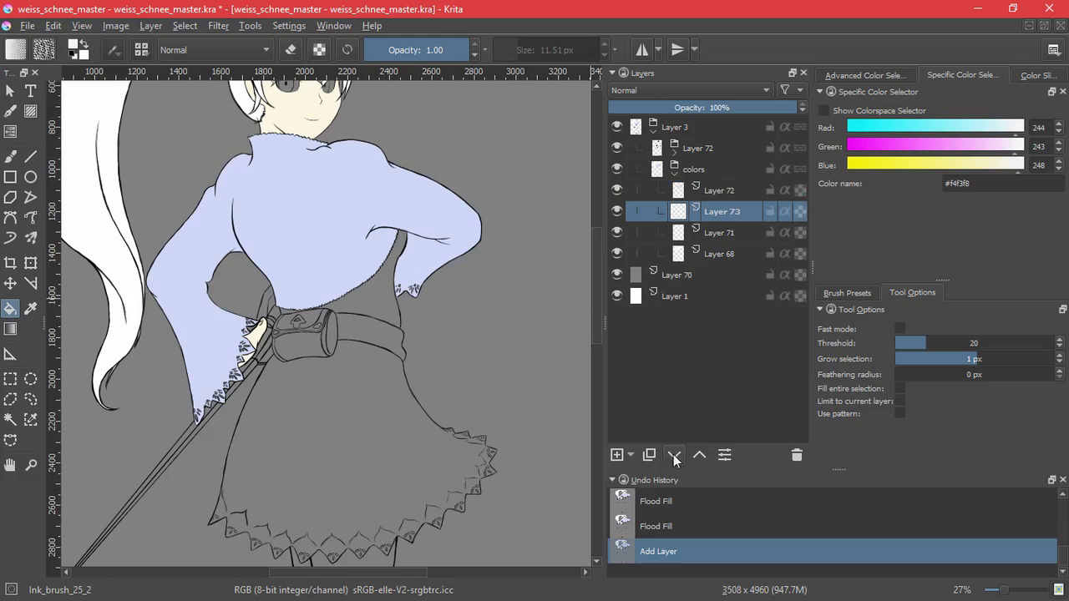
{"action": "left_click", "coordinate": [673, 454]}
- Flood-fill the dress's waist between jacket hem and belt with #f4f3f8, including the small areas beside the pouch
{"action": "scroll", "coordinate": [370, 287], "scroll_direction": "up", "scroll_amount": 5}
{"action": "left_click", "coordinate": [395, 390]}
{"action": "scroll", "coordinate": [395, 390], "scroll_direction": "up", "scroll_amount": 8}
{"action": "left_click", "coordinate": [203, 312]}
{"action": "left_click", "coordinate": [315, 312]}
{"action": "scroll", "coordinate": [429, 292], "scroll_direction": "down", "scroll_amount": 12}
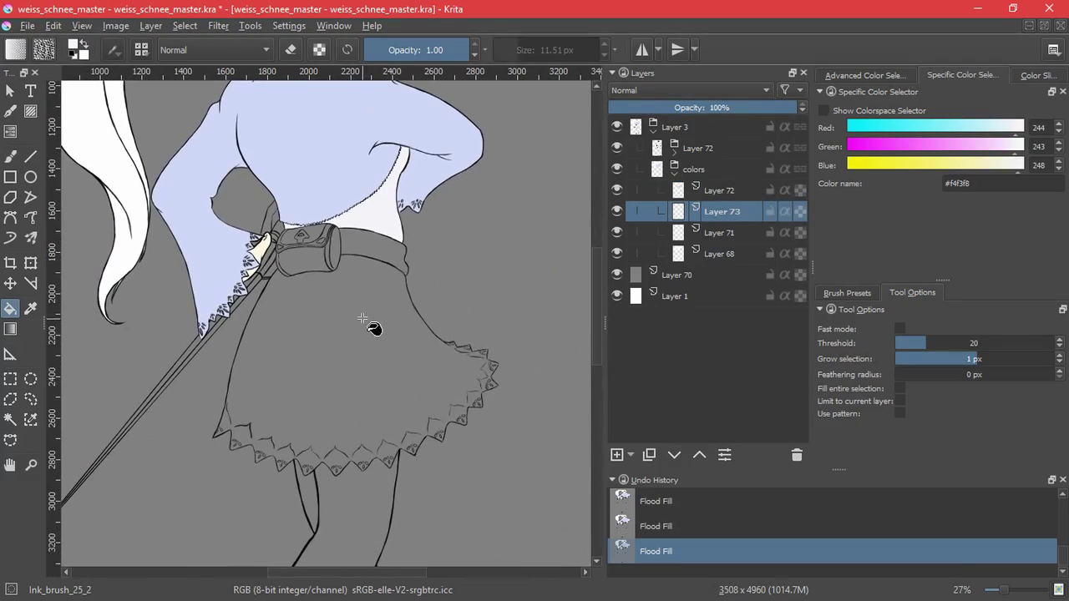
{"action": "left_click_drag", "start_coordinate": [354, 332], "coordinate": [356, 382]}
{"action": "left_click", "coordinate": [355, 381]}
{"action": "key", "text": "ctrl+z"}
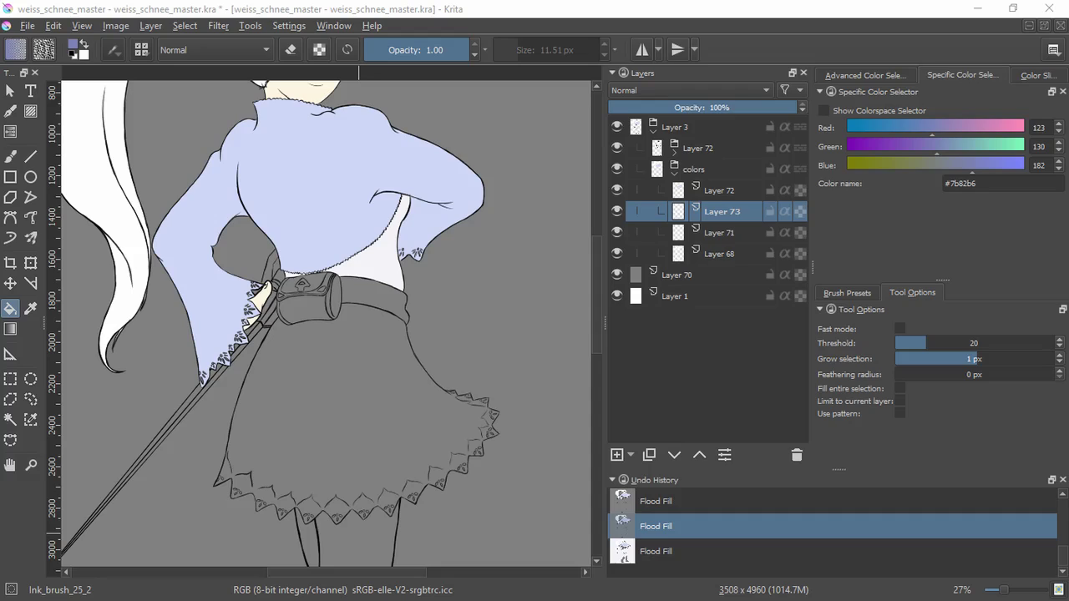
- Hide the grey backdrop Layer 70 and select the skirt from belt to lace hem with the Contiguous Selection tool
{"action": "left_click", "coordinate": [616, 275]}
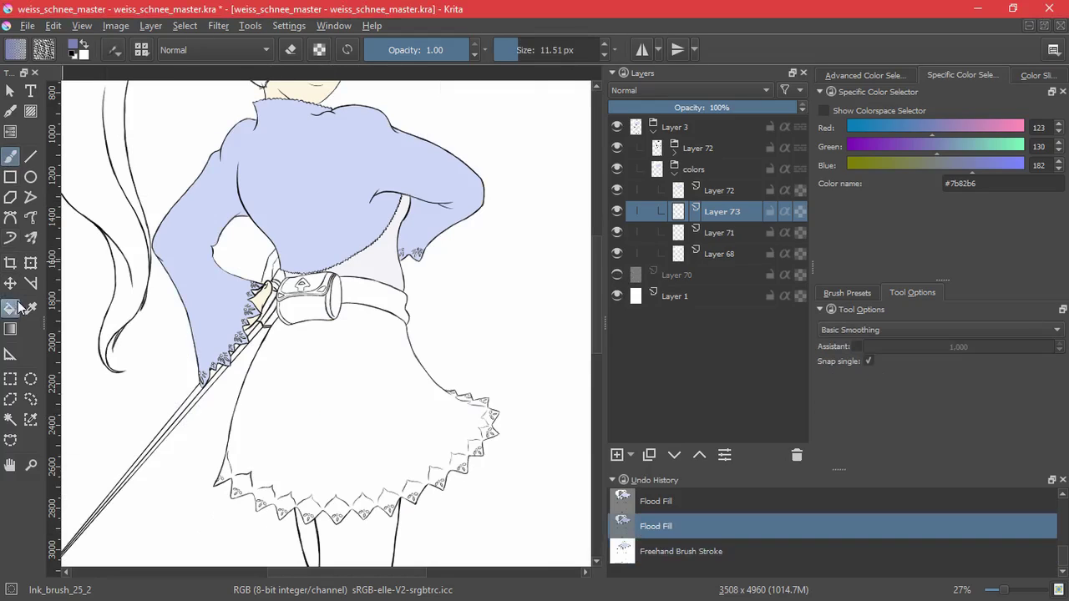
{"action": "left_click", "coordinate": [10, 419]}
{"action": "left_click", "coordinate": [398, 380]}
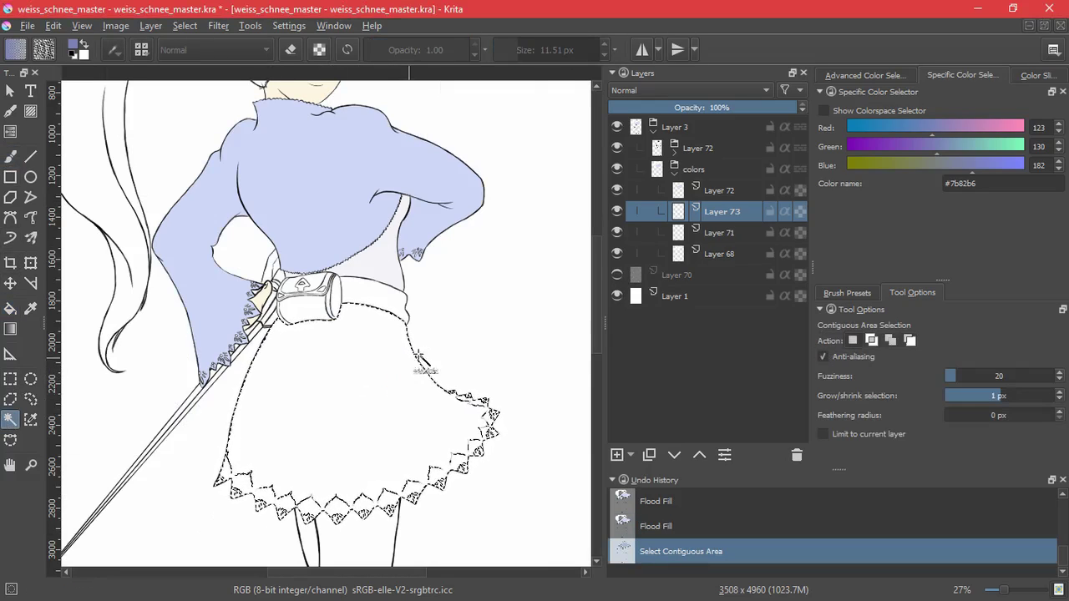
- Prepare a linear gradient for the skirt with pale blue #e4ebf8 as foreground and #7b82b6 as background
{"action": "key", "text": "g"}
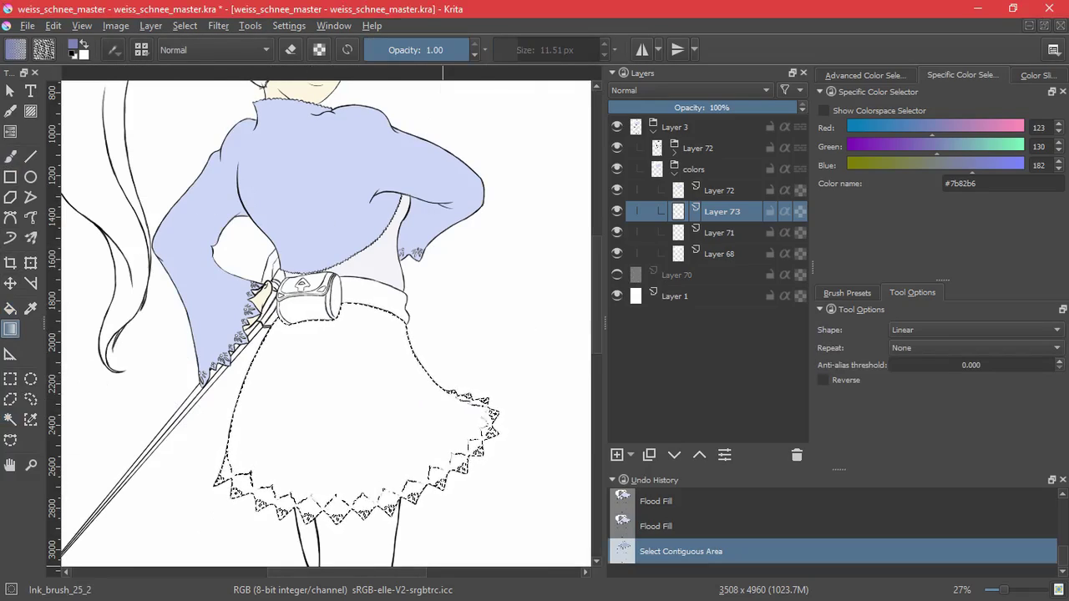
{"action": "left_click", "coordinate": [84, 44]}
{"action": "left_click", "coordinate": [261, 420]}
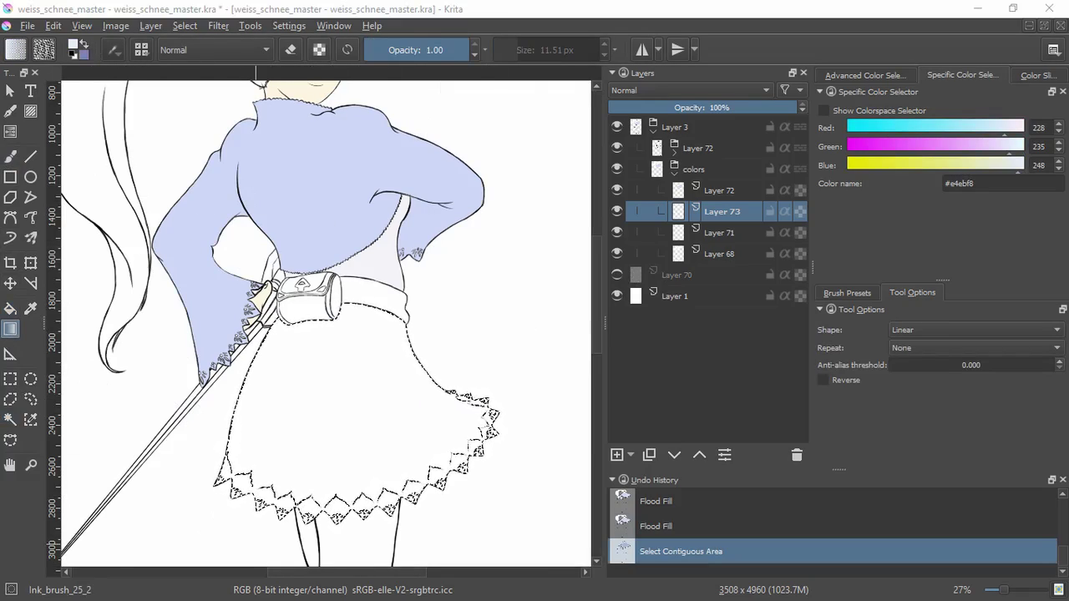
{"action": "left_click", "coordinate": [15, 50]}
{"action": "left_click", "coordinate": [52, 149]}
{"action": "left_click", "coordinate": [458, 19]}
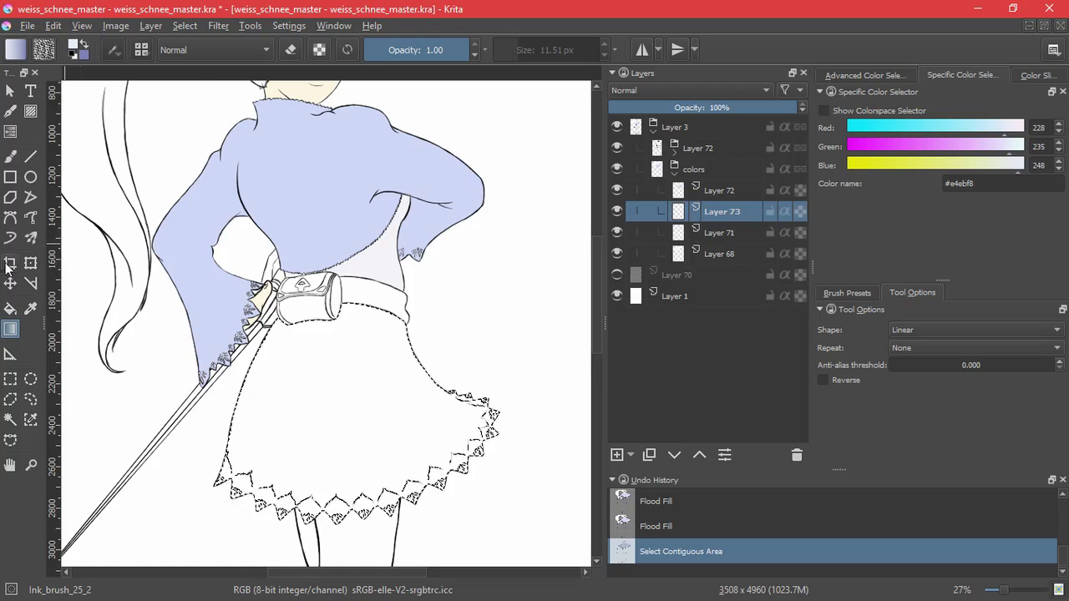
- Draw the gradient straight down the skirt from the belt to just below the hem and clear the selection
{"action": "left_click_drag", "start_coordinate": [355, 314], "coordinate": [361, 569]}
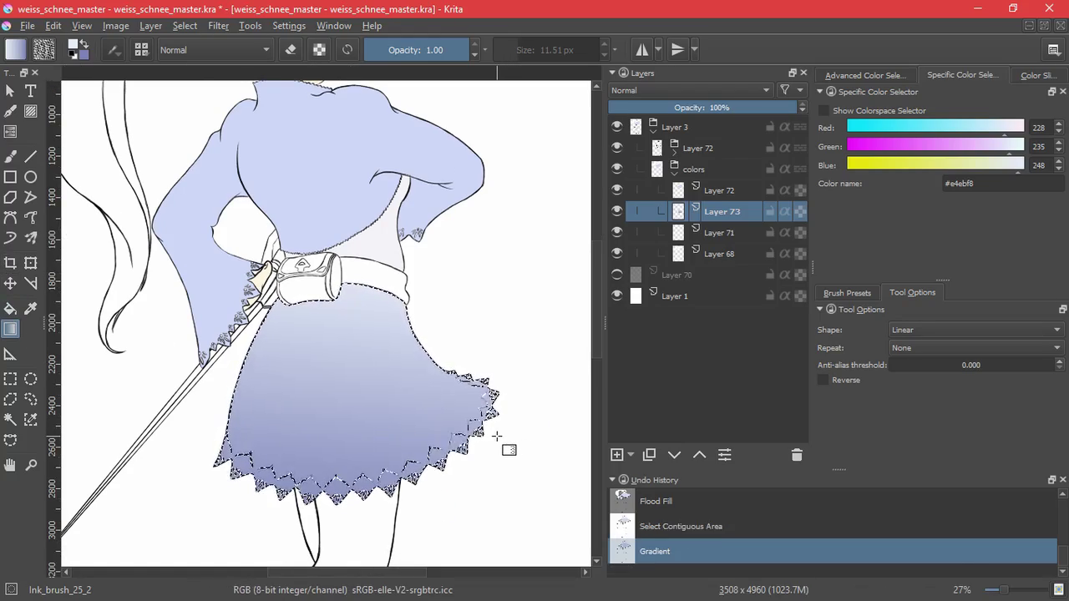
{"action": "left_click", "coordinate": [289, 25]}
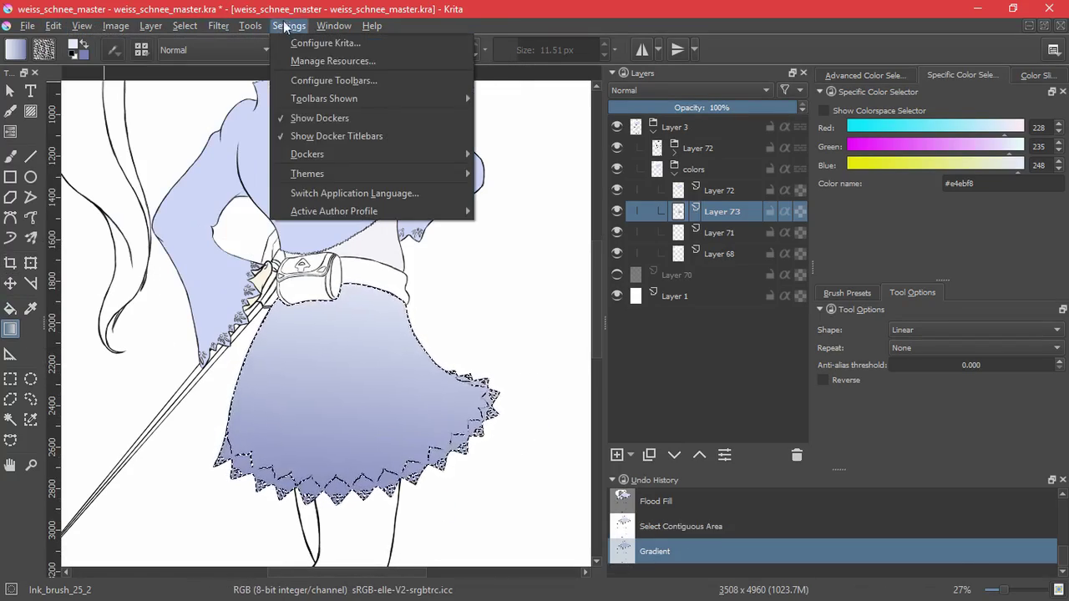
{"action": "left_click", "coordinate": [196, 59]}
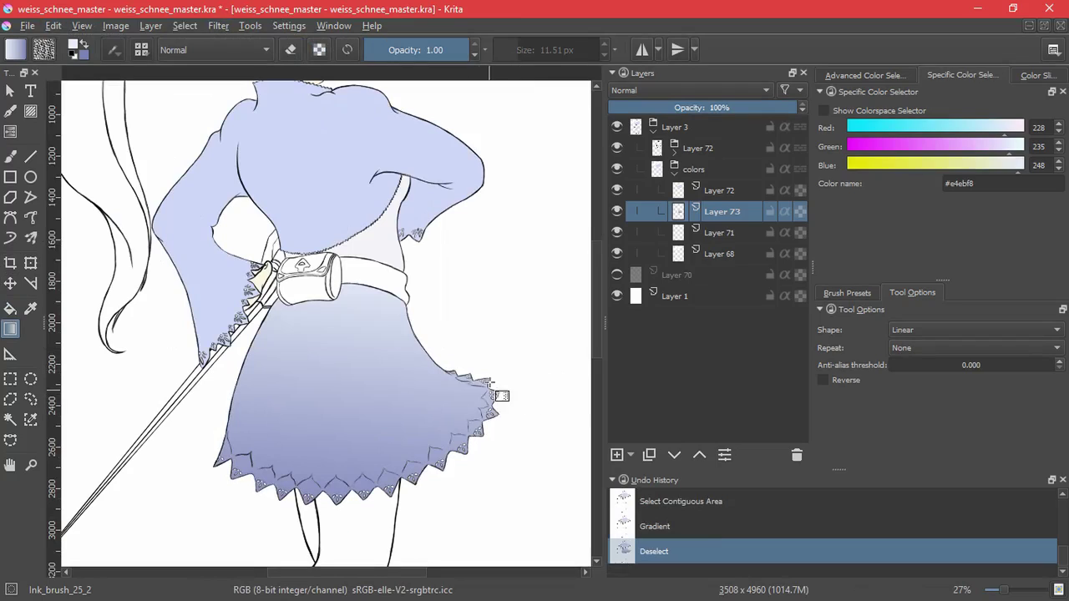
- On skin Layer 71, flood-fill the bare leg areas between skirt hem and boots with cream #fef6e3
{"action": "scroll", "coordinate": [489, 382], "scroll_direction": "down", "scroll_amount": 5}
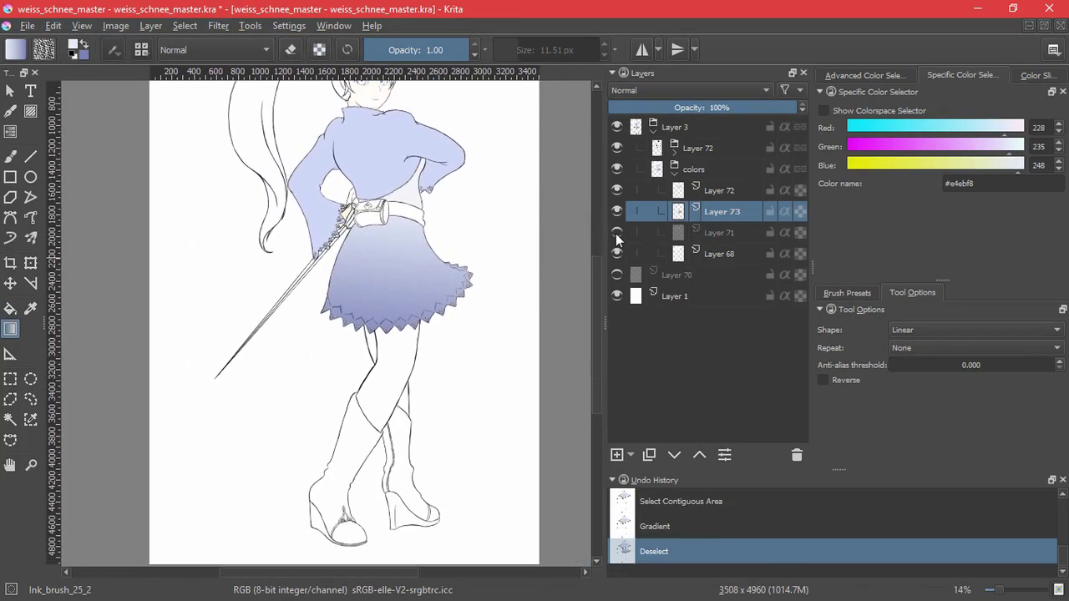
{"action": "left_click", "coordinate": [616, 234]}
{"action": "left_click", "coordinate": [674, 236]}
{"action": "left_click_drag", "start_coordinate": [400, 151], "coordinate": [406, 310]}
{"action": "left_click", "coordinate": [378, 250], "text": "ctrl"}
{"action": "left_click", "coordinate": [11, 308]}
{"action": "left_click_drag", "start_coordinate": [477, 472], "coordinate": [461, 292]}
{"action": "left_click", "coordinate": [382, 354]}
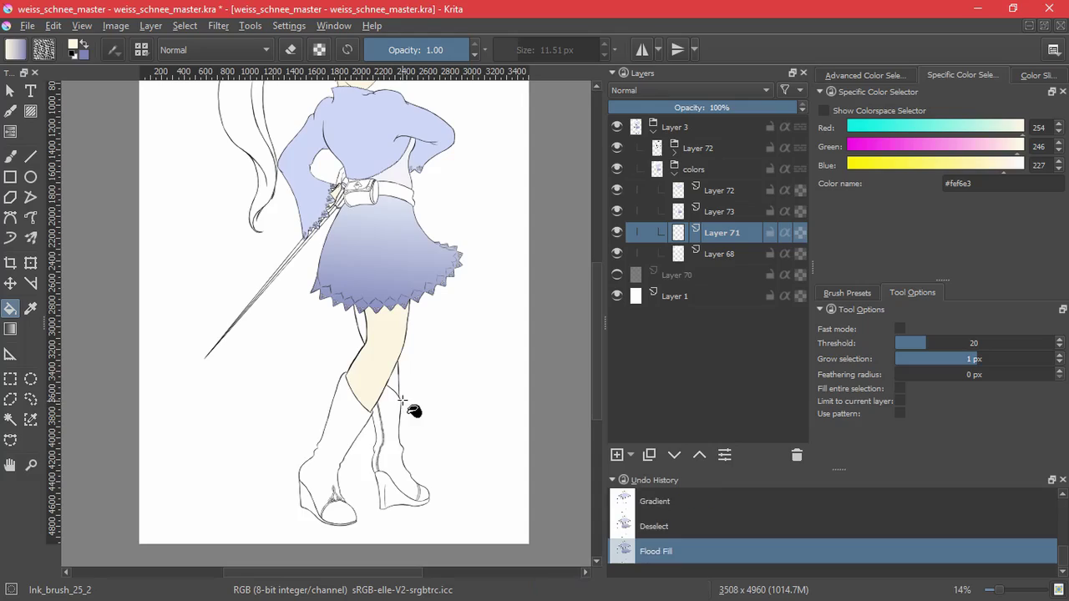
{"action": "scroll", "coordinate": [396, 364], "scroll_direction": "up", "scroll_amount": 6}
{"action": "left_click", "coordinate": [388, 438]}
{"action": "left_click", "coordinate": [270, 221]}
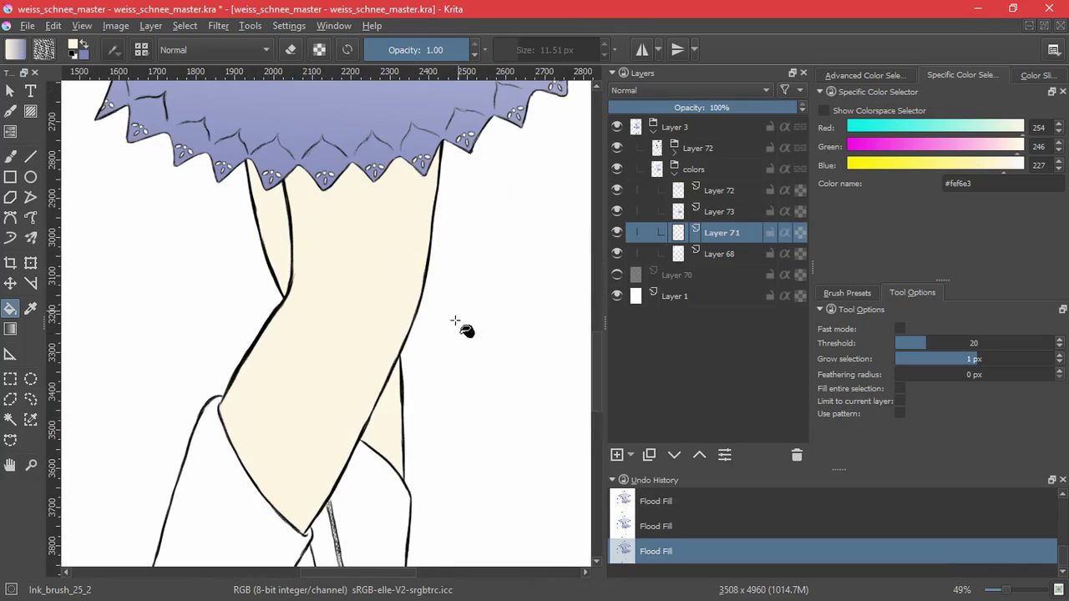
- Add a layer above skin Layer 71 and set the foreground to near-white #fcfcfc with a light blue background colour
{"action": "scroll", "coordinate": [463, 334], "scroll_direction": "down", "scroll_amount": 3}
{"action": "key", "text": "Insert"}
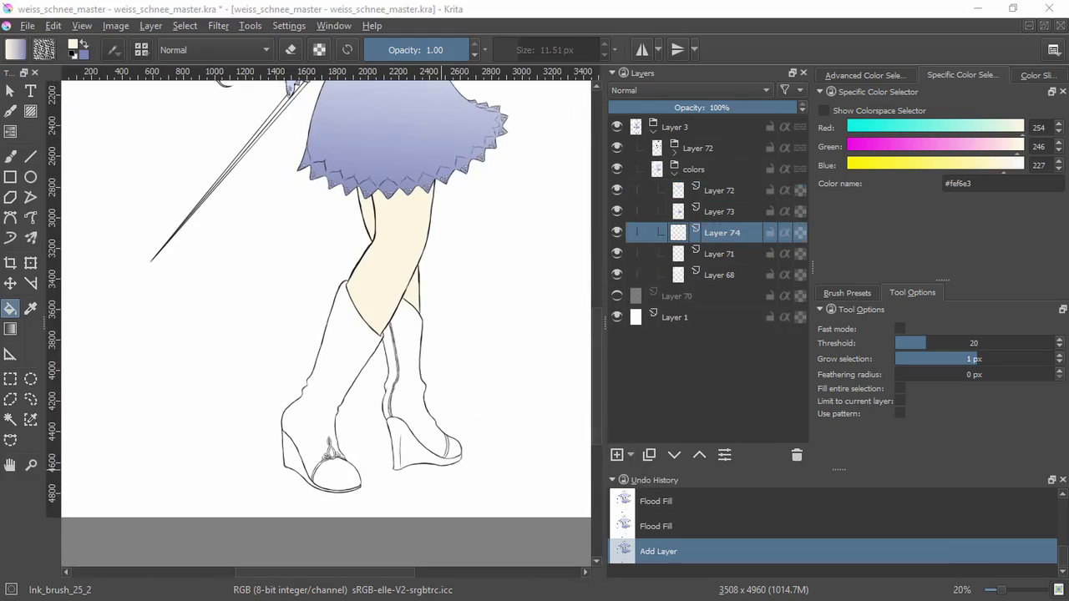
{"action": "left_click", "coordinate": [84, 45]}
{"action": "left_click", "coordinate": [74, 44]}
{"action": "left_click", "coordinate": [83, 45]}
{"action": "left_click", "coordinate": [73, 44]}
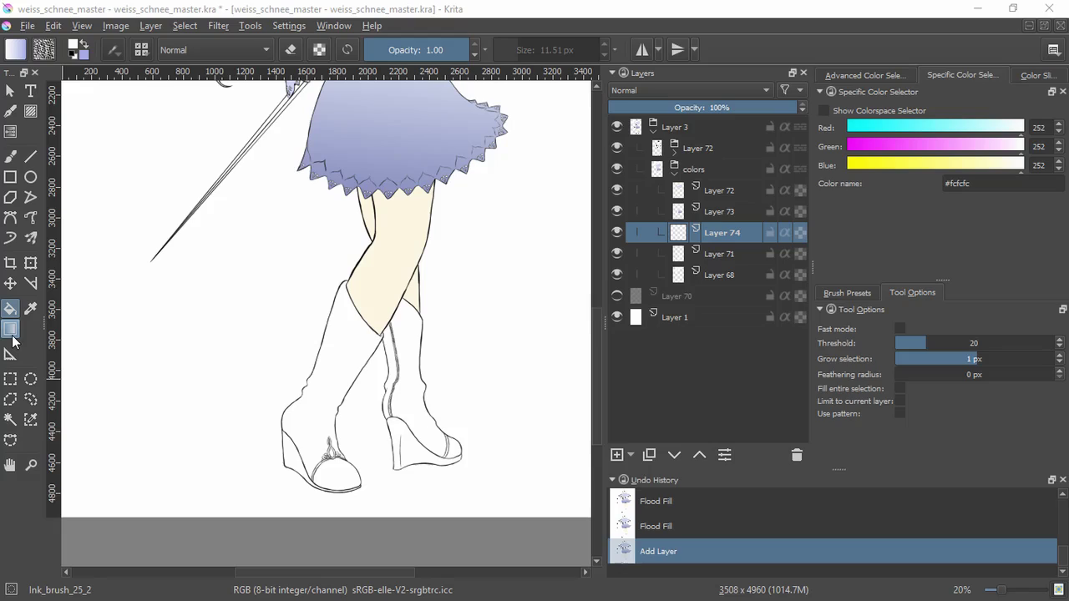
- Select the front boot's shaft and wedge heel by contiguous area and grow the selection over the line art
{"action": "left_click", "coordinate": [10, 420]}
{"action": "left_click", "coordinate": [329, 363]}
{"action": "left_click", "coordinate": [291, 460]}
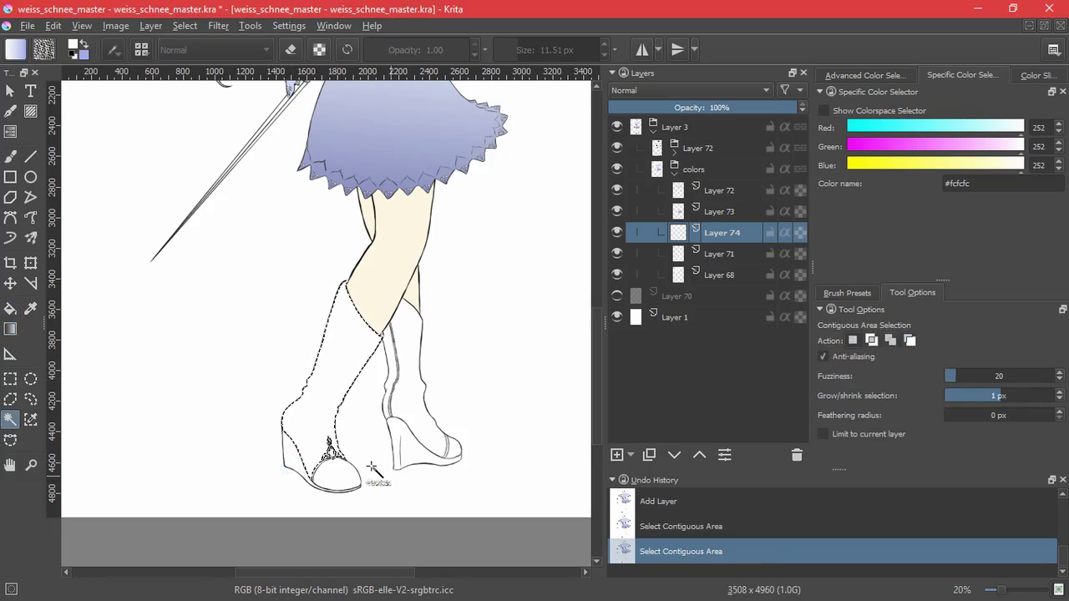
{"action": "left_click", "coordinate": [10, 328]}
{"action": "left_click", "coordinate": [186, 25]}
{"action": "left_click", "coordinate": [222, 292]}
{"action": "left_click", "coordinate": [524, 340]}
- Draw the near-white to blue gradient down the front boot, add a selection mask to its layer and deselect
{"action": "left_click_drag", "start_coordinate": [373, 341], "coordinate": [305, 489]}
{"action": "left_click", "coordinate": [629, 454]}
{"action": "left_click", "coordinate": [670, 592]}
{"action": "left_click", "coordinate": [185, 25]}
{"action": "left_click", "coordinate": [203, 63]}
{"action": "left_click", "coordinate": [696, 238]}
{"action": "left_click", "coordinate": [800, 254]}
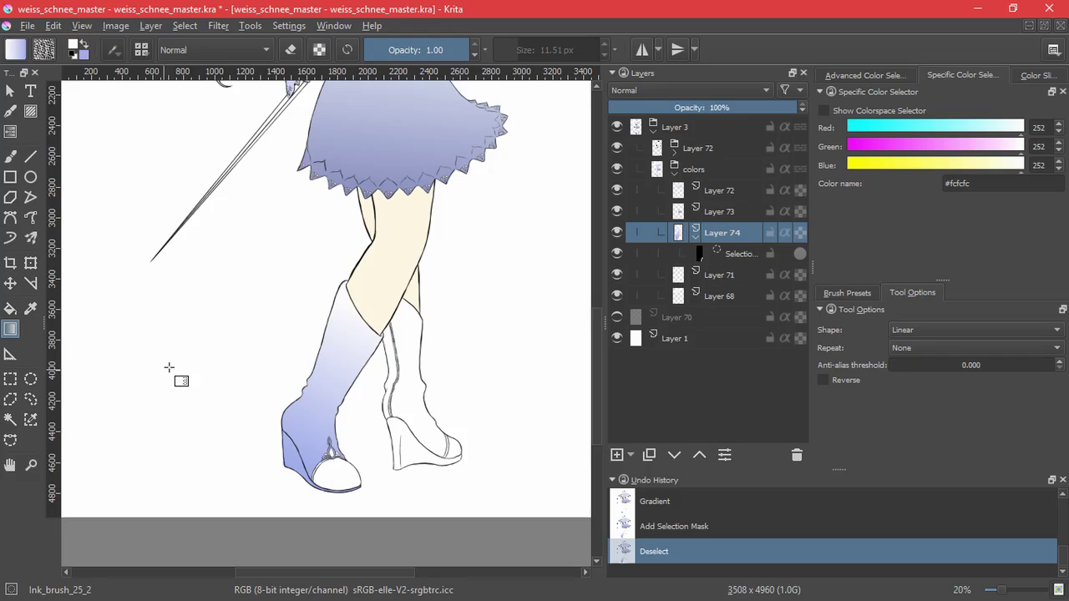
- Add a layer above Layer 74, select the rear boot's shaft and wedge heel on it, and grow the selection
{"action": "key", "text": "Insert"}
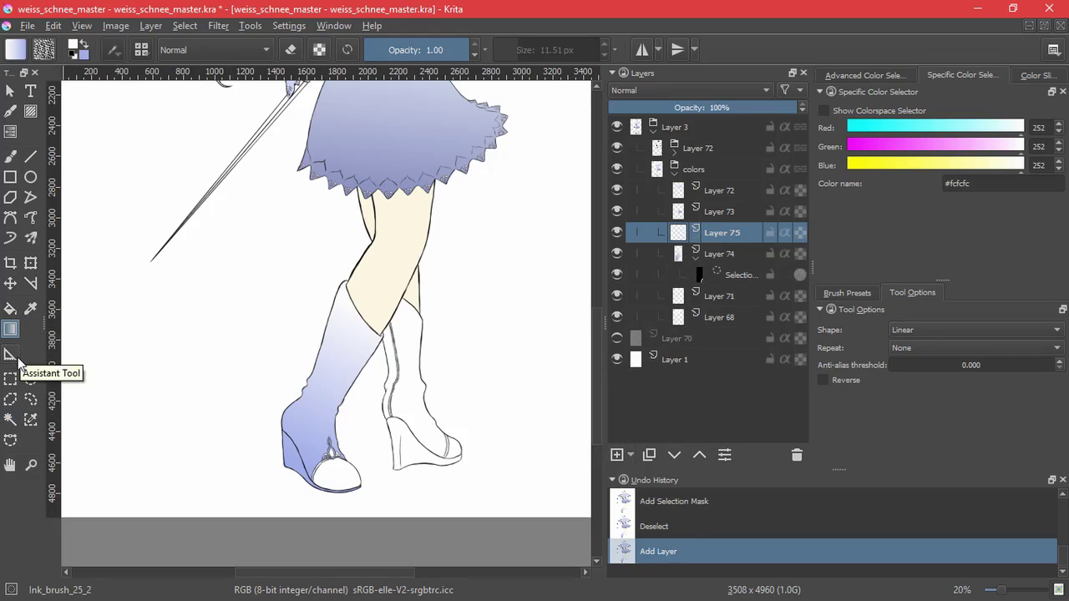
{"action": "left_click", "coordinate": [10, 419]}
{"action": "left_click", "coordinate": [399, 399]}
{"action": "left_click", "coordinate": [390, 362]}
{"action": "left_click", "coordinate": [452, 459]}
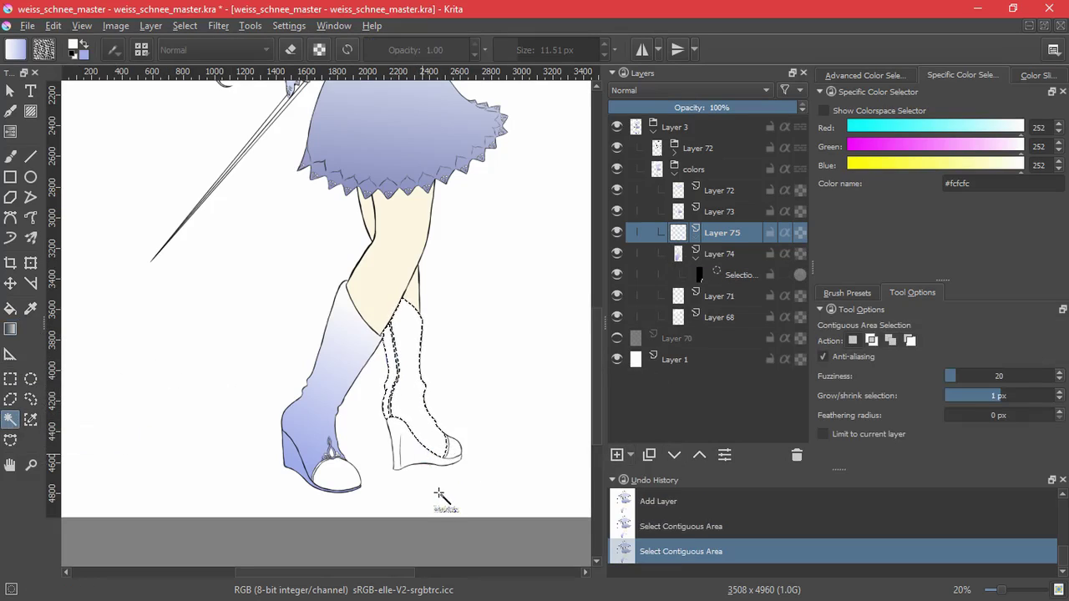
{"action": "left_click", "coordinate": [185, 25]}
{"action": "left_click", "coordinate": [235, 285]}
{"action": "left_click", "coordinate": [547, 331]}
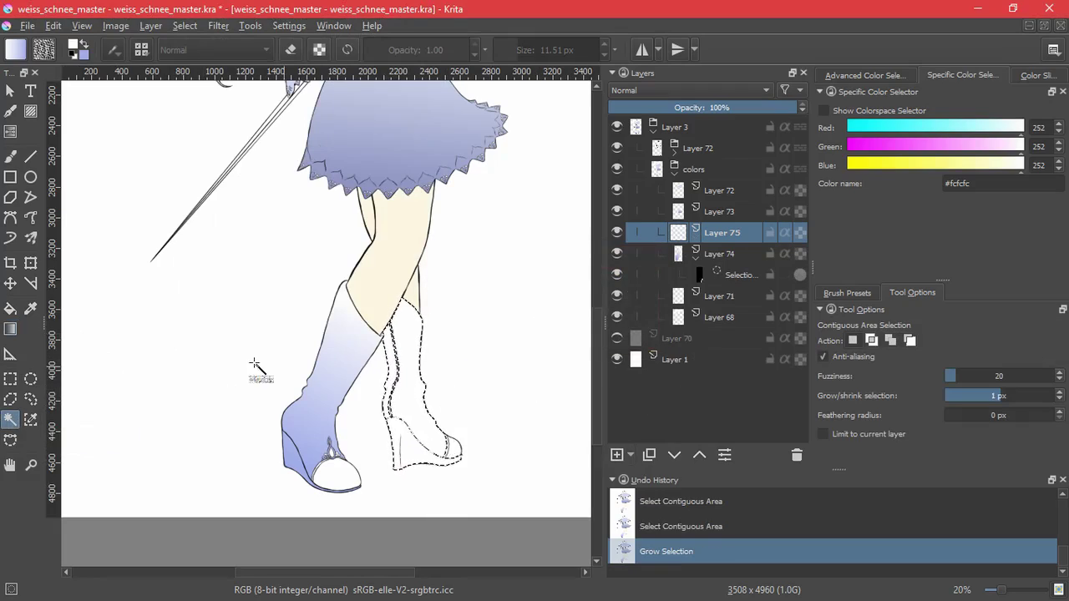
- Draw the near-white to blue gradient diagonally down the rear boot, add a selection mask to its layer and deselect
{"action": "key", "text": "g"}
{"action": "left_click_drag", "start_coordinate": [398, 287], "coordinate": [499, 384]}
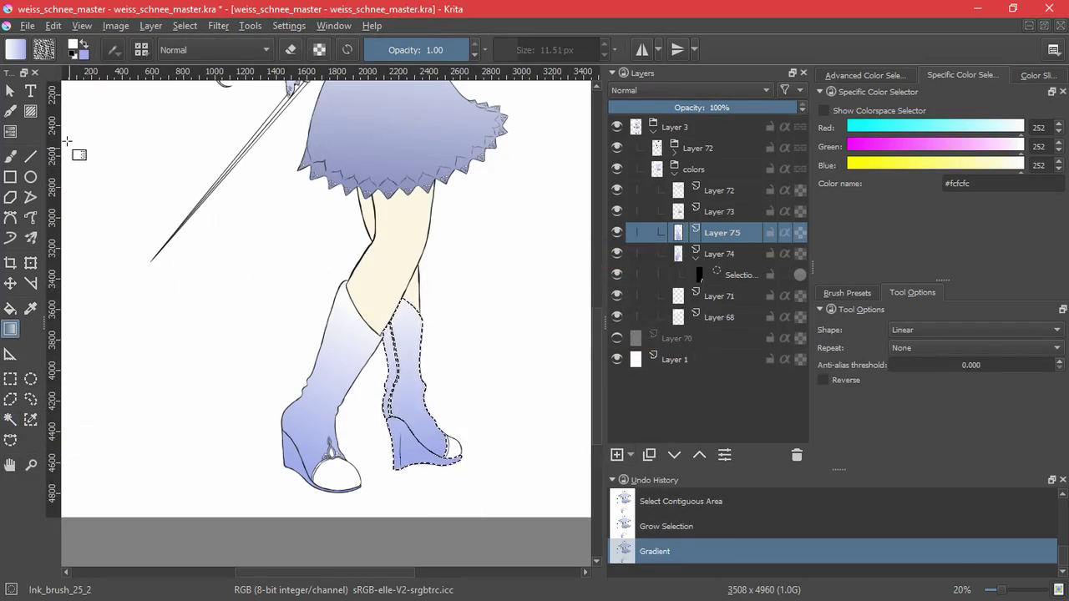
{"action": "left_click", "coordinate": [629, 454]}
{"action": "left_click", "coordinate": [660, 589]}
{"action": "left_click", "coordinate": [185, 25]}
{"action": "left_click", "coordinate": [207, 64]}
- Put the rear boot's Layer 75 and the front boot's Layer 74 each into a group of its own
{"action": "scroll", "coordinate": [515, 346], "scroll_direction": "down", "scroll_amount": 5}
{"action": "scroll", "coordinate": [465, 315], "scroll_direction": "up", "scroll_amount": 4}
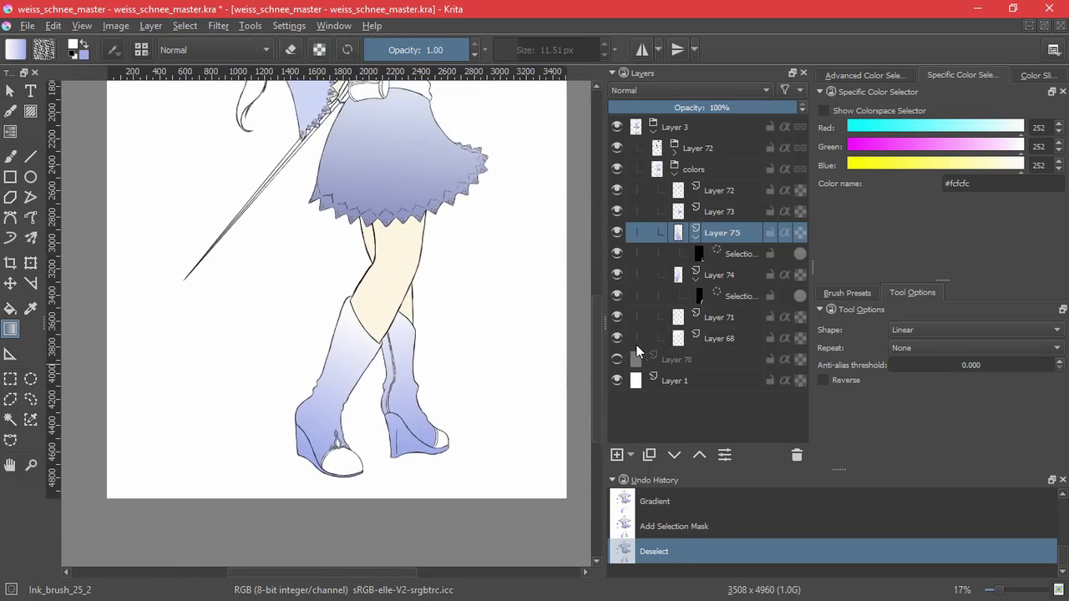
{"action": "key", "text": "ctrl+g"}
{"action": "left_click", "coordinate": [714, 274]}
{"action": "key", "text": "ctrl+g"}
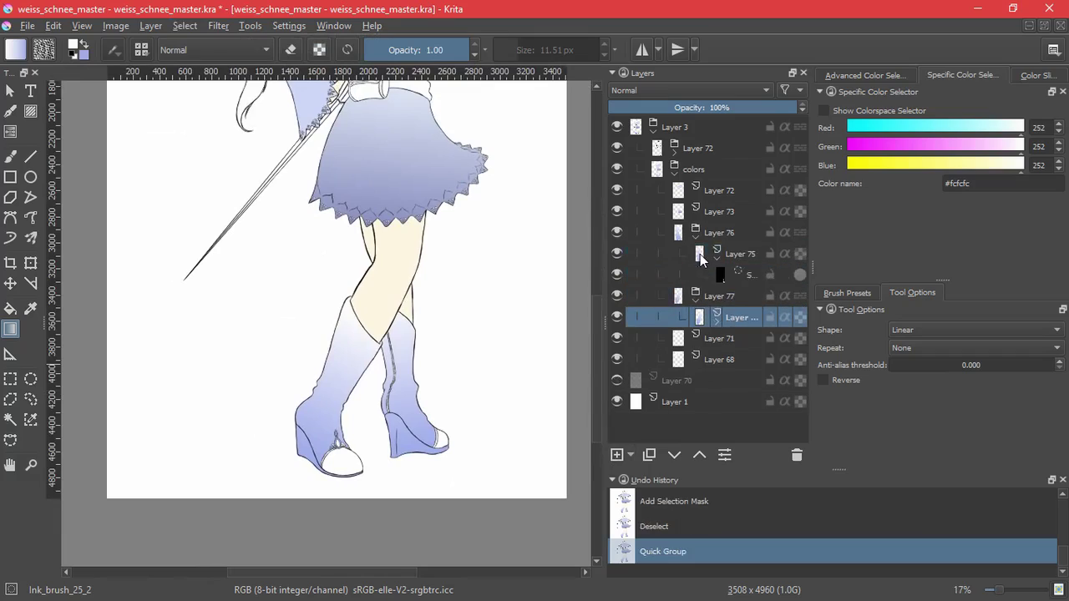
- Add a layer above Layer 75 in the rear boot's group and lower the paint colour's lightness to 65.10
{"action": "key", "text": "Insert"}
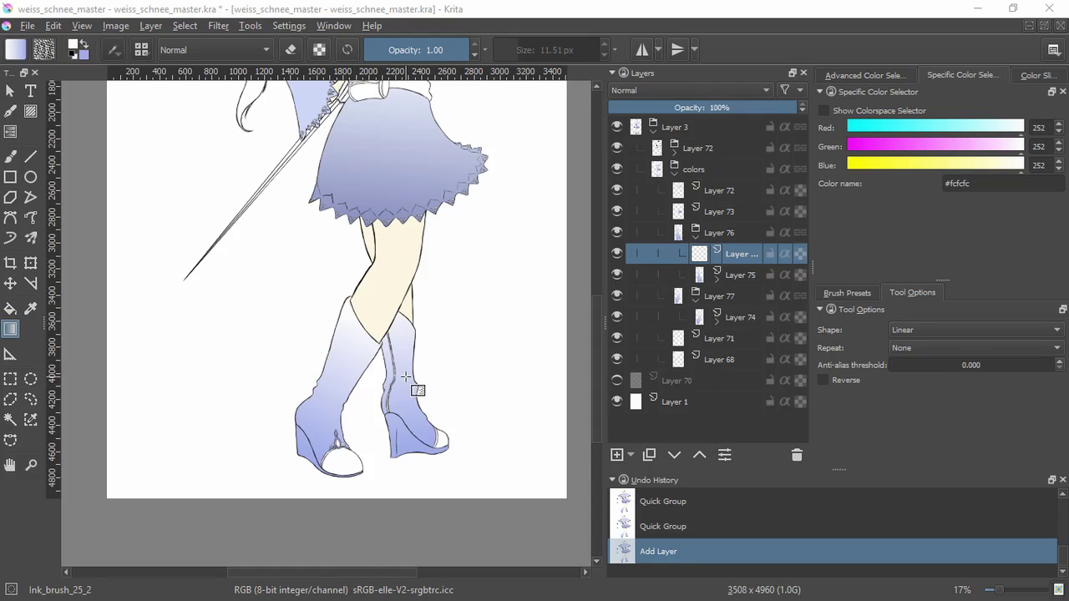
{"action": "left_click", "coordinate": [1037, 75]}
{"action": "left_click_drag", "start_coordinate": [1008, 153], "coordinate": [960, 154]}
{"action": "left_click", "coordinate": [12, 162]}
{"action": "mouse_move", "coordinate": [414, 349]}
{"action": "left_mouse_down"}
{"action": "mouse_move", "coordinate": [382, 374]}
{"action": "mouse_move", "coordinate": [489, 226]}
{"action": "left_mouse_up"}
{"action": "key", "text": "ctrl+z"}
{"action": "left_click_drag", "start_coordinate": [456, 278], "coordinate": [399, 384]}
{"action": "key", "text": "ctrl+z"}
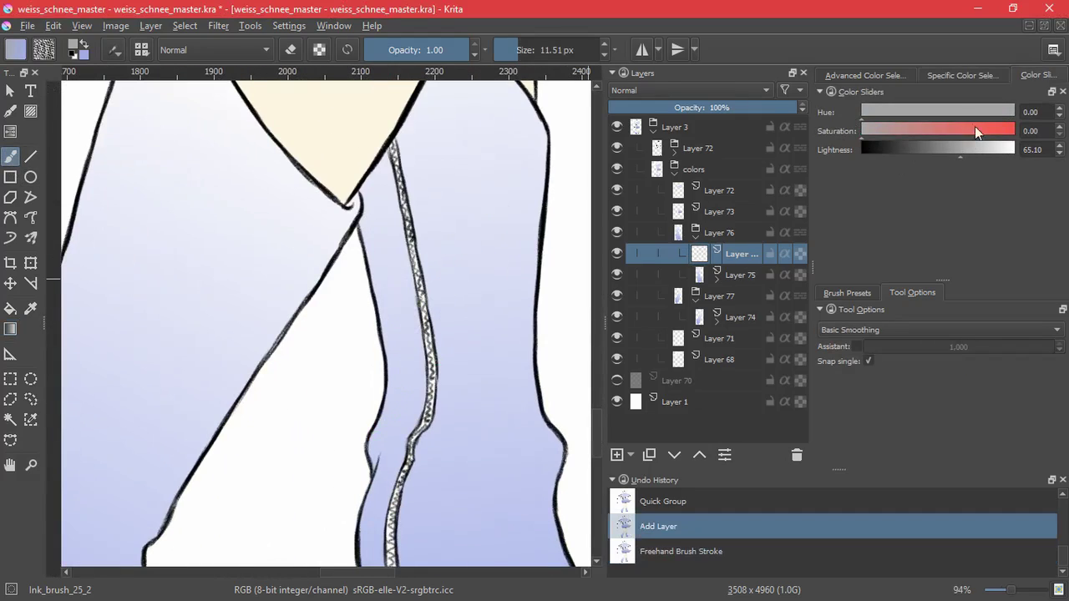
- Set the brush colour to hue 212, saturation 24.32 and lightness 71, testing it with temporary strokes on the zipper
{"action": "left_click", "coordinate": [951, 111]}
{"action": "mouse_move", "coordinate": [406, 283]}
{"action": "left_mouse_down"}
{"action": "mouse_move", "coordinate": [427, 289]}
{"action": "mouse_move", "coordinate": [447, 405]}
{"action": "left_mouse_up"}
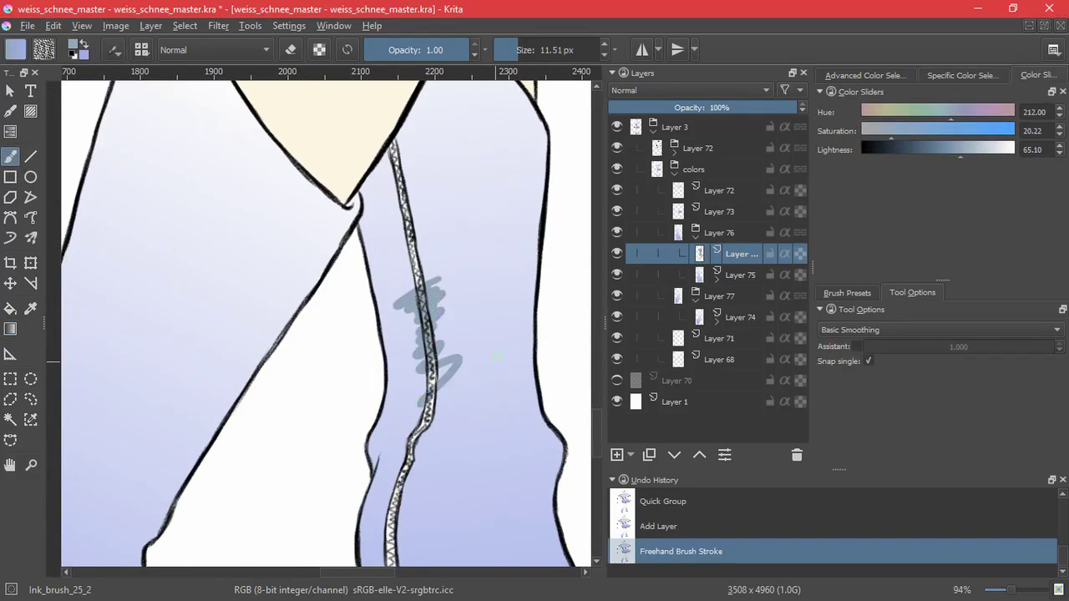
{"action": "key", "text": "ctrl+z"}
{"action": "left_click", "coordinate": [968, 149]}
{"action": "mouse_move", "coordinate": [421, 268]}
{"action": "left_mouse_down"}
{"action": "mouse_move", "coordinate": [405, 317]}
{"action": "mouse_move", "coordinate": [455, 305]}
{"action": "left_mouse_up"}
{"action": "key", "text": "ctrl+z"}
{"action": "left_click", "coordinate": [895, 130]}
{"action": "key", "text": "ctrl+z"}
- Paint the narrow zipper strip grey-blue along the rear boot's shaft up towards its upper edge
{"action": "scroll", "coordinate": [438, 317], "scroll_direction": "up", "scroll_amount": 3}
{"action": "mouse_move", "coordinate": [364, 493]}
{"action": "left_mouse_down"}
{"action": "mouse_move", "coordinate": [349, 363]}
{"action": "mouse_move", "coordinate": [367, 270]}
{"action": "mouse_move", "coordinate": [427, 93]}
{"action": "left_mouse_up"}
{"action": "mouse_move", "coordinate": [426, 97]}
{"action": "left_mouse_down"}
{"action": "mouse_move", "coordinate": [396, 275]}
{"action": "mouse_move", "coordinate": [394, 197]}
{"action": "left_mouse_up"}
{"action": "left_click_drag", "start_coordinate": [393, 194], "coordinate": [394, 389]}
{"action": "left_click_drag", "start_coordinate": [394, 369], "coordinate": [390, 332]}
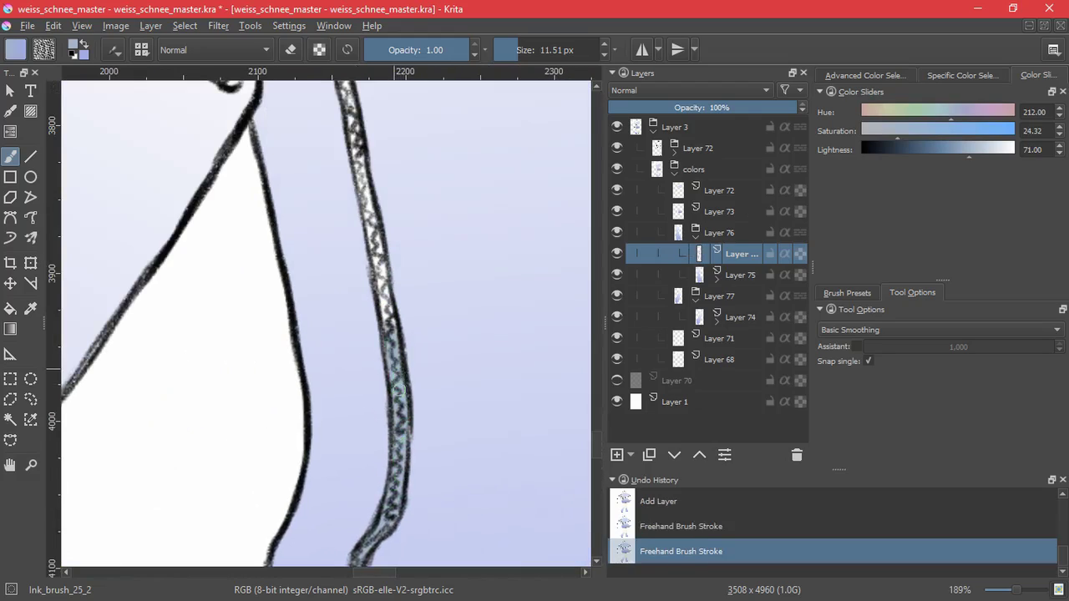
{"action": "left_click_drag", "start_coordinate": [398, 385], "coordinate": [384, 271]}
{"action": "left_click_drag", "start_coordinate": [367, 205], "coordinate": [366, 200]}
{"action": "left_click_drag", "start_coordinate": [366, 199], "coordinate": [384, 356]}
{"action": "left_click_drag", "start_coordinate": [378, 312], "coordinate": [378, 340]}
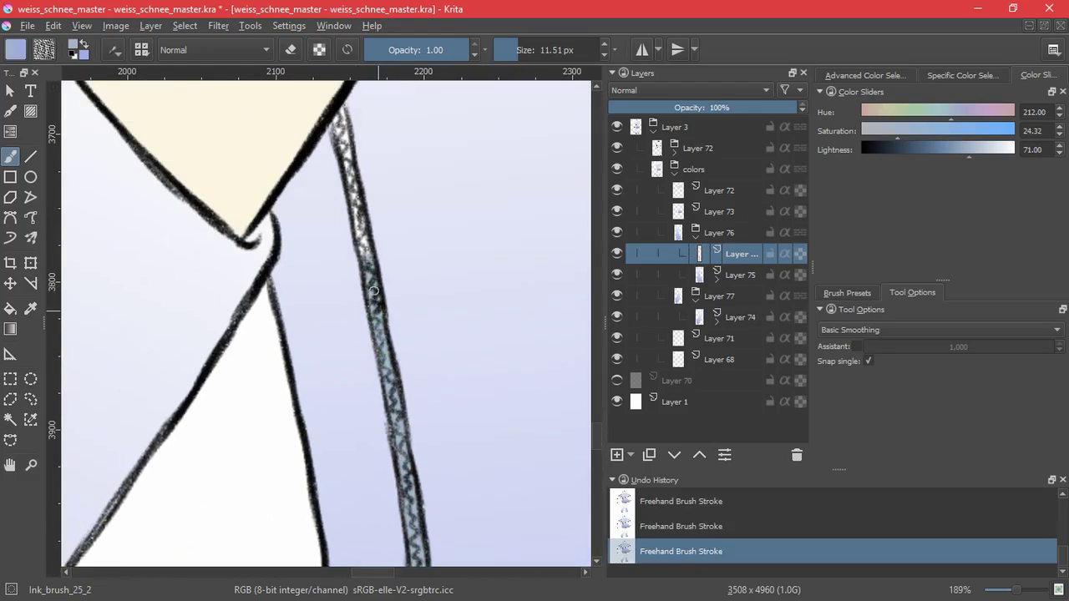
{"action": "left_click_drag", "start_coordinate": [365, 258], "coordinate": [384, 397]}
{"action": "left_click_drag", "start_coordinate": [381, 373], "coordinate": [368, 306]}
{"action": "left_click_drag", "start_coordinate": [444, 319], "coordinate": [470, 503]}
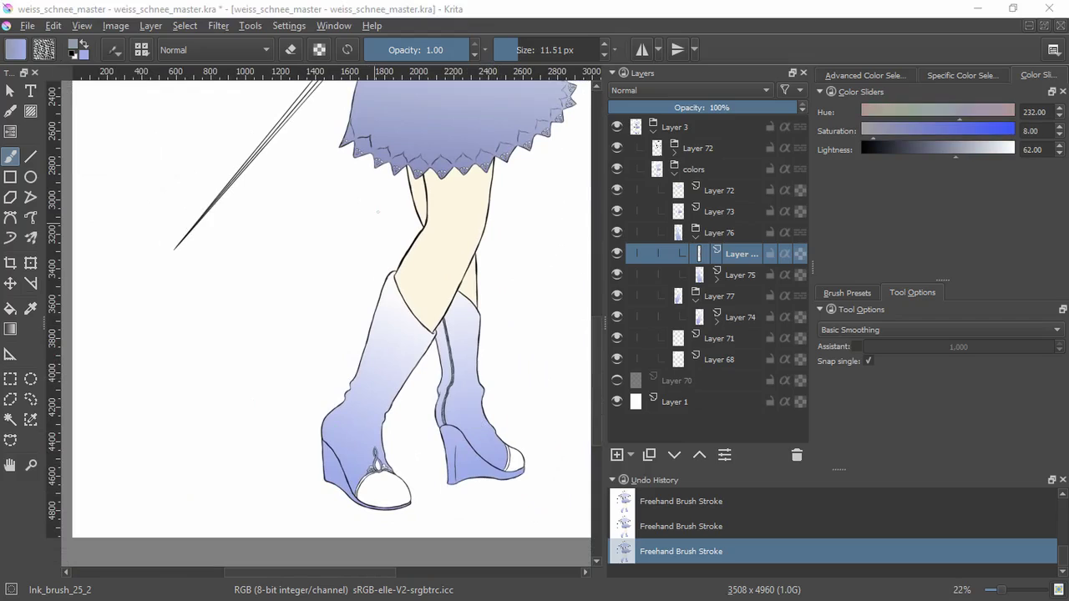
- Add a layer above Layer 78 and flood-fill the rear boot's narrow toe trim with grey, hue 232, saturation 8, lightness 62
{"action": "left_click", "coordinate": [619, 455]}
{"action": "left_click_drag", "start_coordinate": [502, 477], "coordinate": [503, 453]}
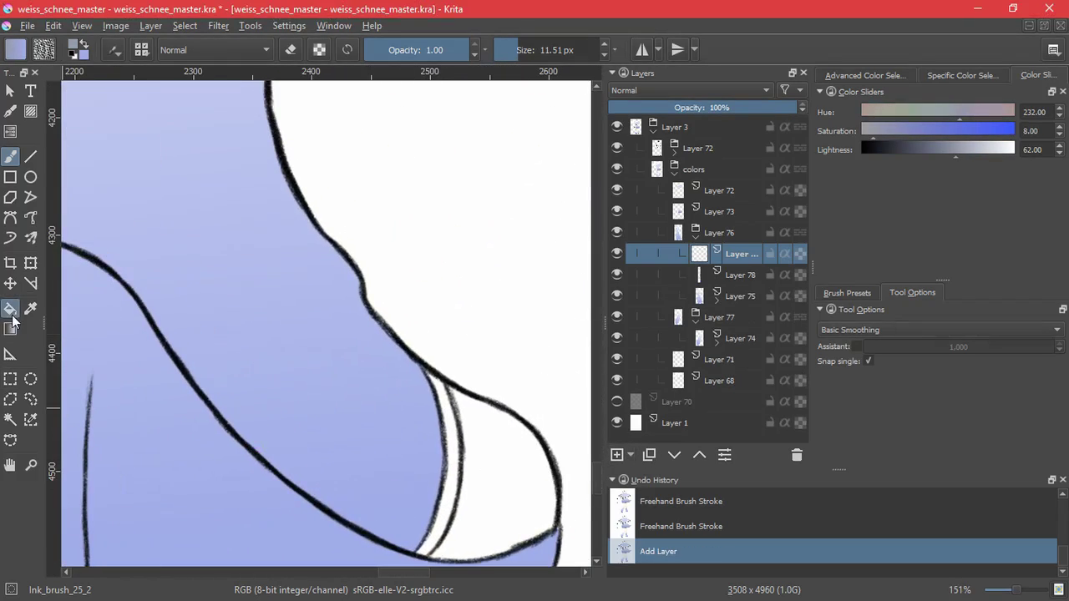
{"action": "left_click", "coordinate": [10, 310]}
{"action": "left_click", "coordinate": [453, 501]}
{"action": "left_click", "coordinate": [441, 544]}
- Add a layer above Layer 74 in the front boot's group and flood-fill the trim band around its toe with the same grey
{"action": "left_click_drag", "start_coordinate": [513, 365], "coordinate": [313, 416]}
{"action": "left_click_drag", "start_coordinate": [313, 416], "coordinate": [424, 423]}
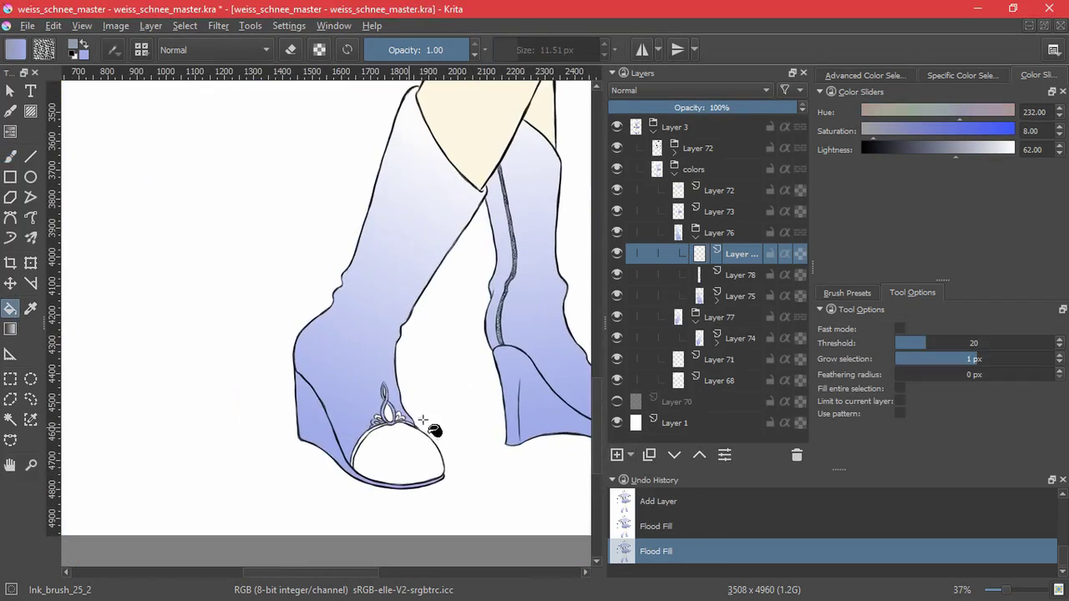
{"action": "left_click", "coordinate": [696, 237]}
{"action": "left_click", "coordinate": [708, 254]}
{"action": "left_click", "coordinate": [618, 455]}
{"action": "scroll", "coordinate": [388, 423], "scroll_direction": "up", "scroll_amount": 7}
{"action": "left_click", "coordinate": [409, 325]}
{"action": "left_click", "coordinate": [478, 307]}
{"action": "left_click", "coordinate": [463, 307]}
{"action": "key", "text": "ctrl+z"}
{"action": "mouse_move", "coordinate": [462, 332]}
{"action": "left_mouse_down"}
{"action": "mouse_move", "coordinate": [419, 401]}
{"action": "mouse_move", "coordinate": [435, 330]}
{"action": "left_mouse_up"}
- Brush the leaf-shaped petals on both sides of the front boot's toe ornament with the same grey
{"action": "left_click", "coordinate": [10, 156]}
{"action": "left_click_drag", "start_coordinate": [506, 362], "coordinate": [376, 380]}
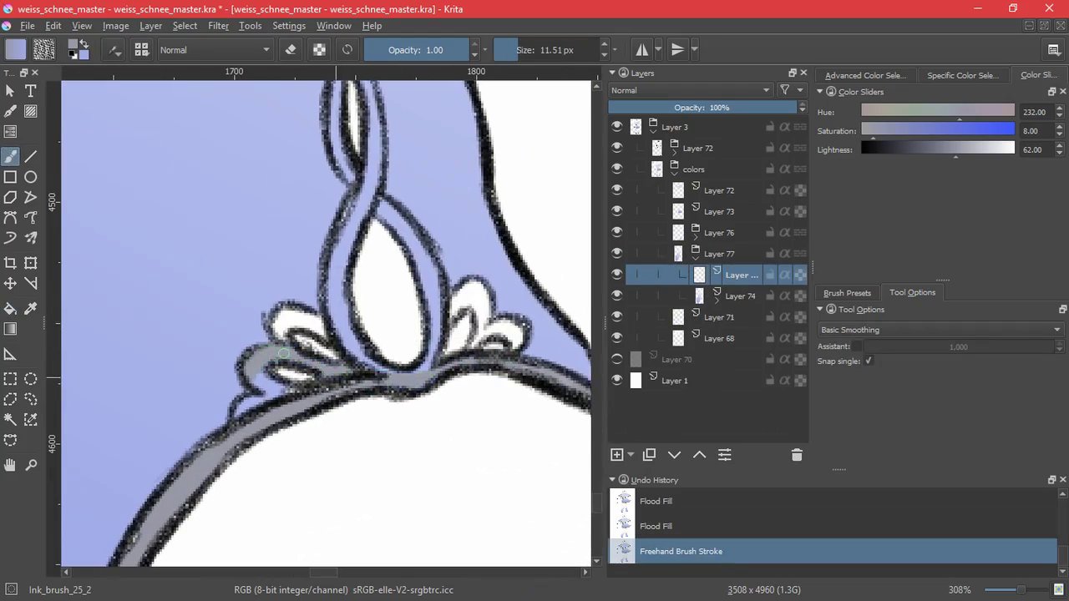
{"action": "left_click_drag", "start_coordinate": [298, 372], "coordinate": [319, 380]}
{"action": "scroll", "coordinate": [286, 434], "scroll_direction": "up", "scroll_amount": 3}
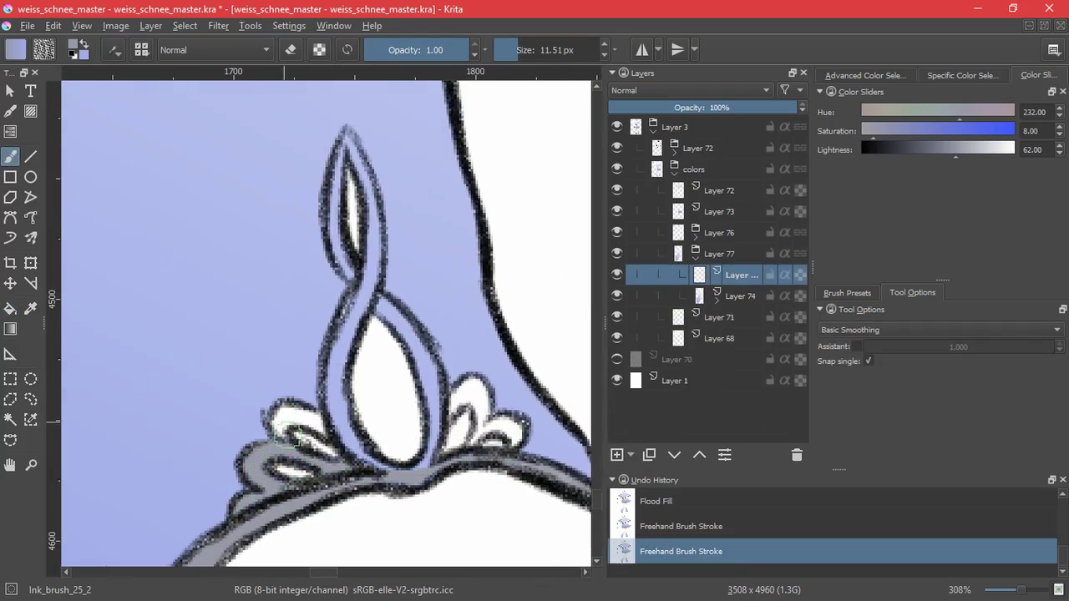
{"action": "left_click_drag", "start_coordinate": [325, 430], "coordinate": [290, 412]}
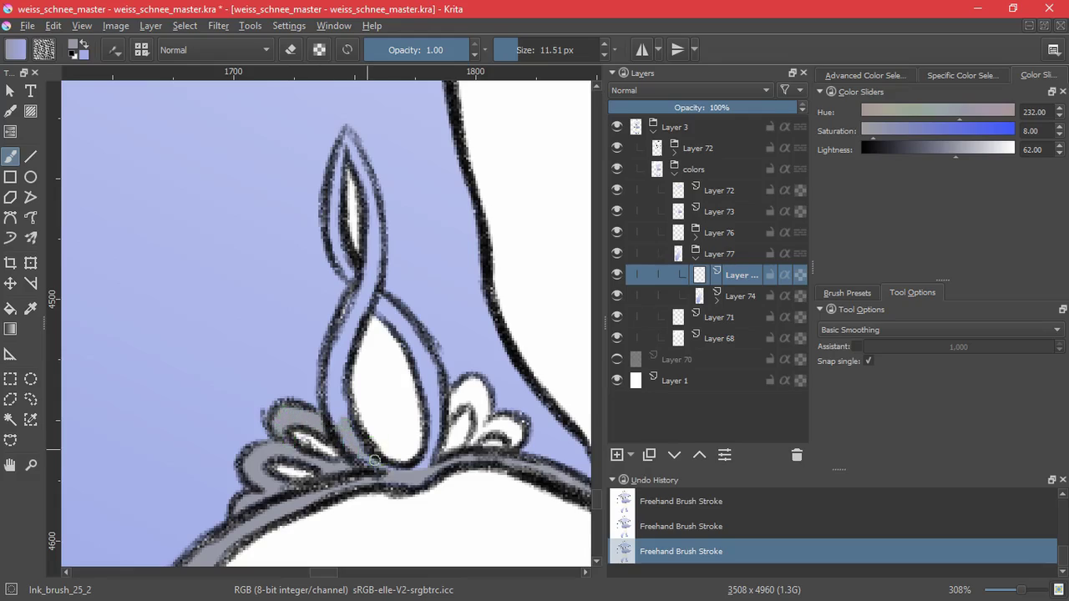
{"action": "left_click_drag", "start_coordinate": [429, 458], "coordinate": [452, 391]}
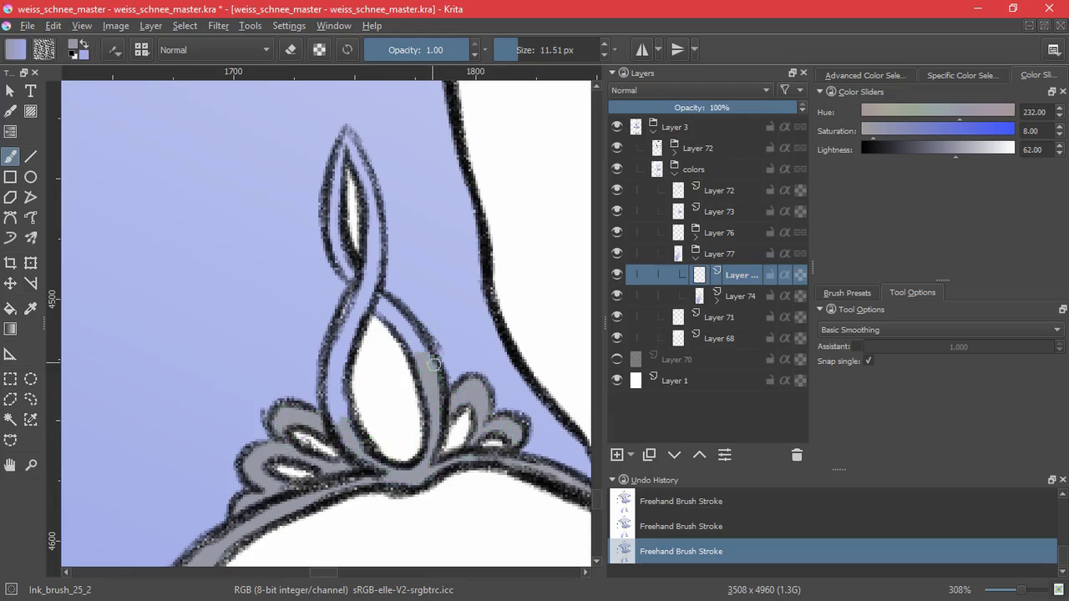
- Paint the ornament's teardrop frame and pointed upper loop grey, and extend the grey into the tapering end of the toe trim
{"action": "left_click_drag", "start_coordinate": [342, 321], "coordinate": [331, 365]}
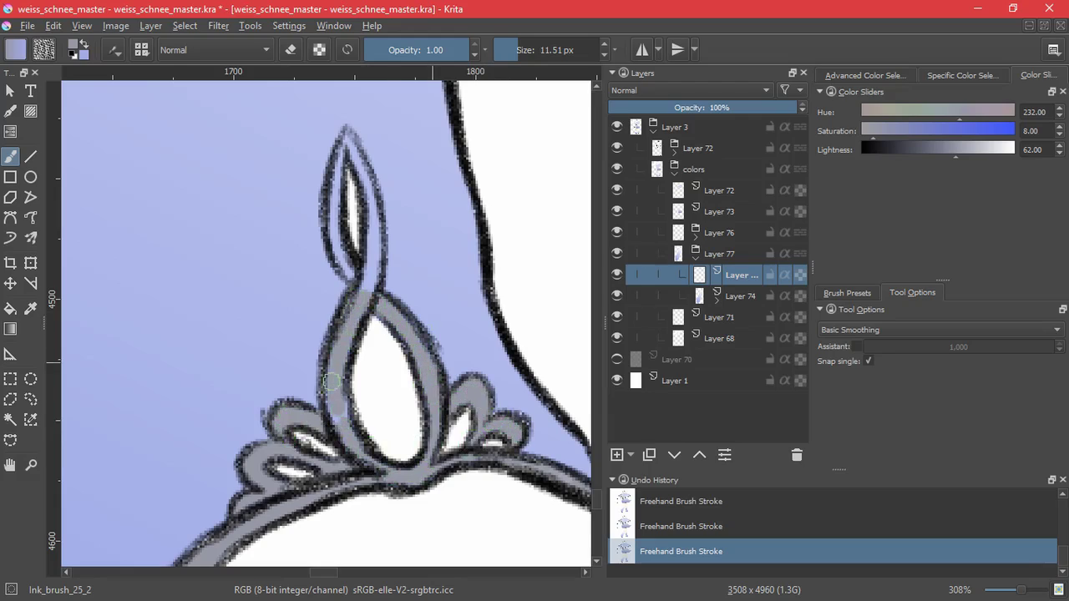
{"action": "scroll", "coordinate": [340, 397], "scroll_direction": "up", "scroll_amount": 3}
{"action": "left_click_drag", "start_coordinate": [371, 441], "coordinate": [365, 381]}
{"action": "left_click_drag", "start_coordinate": [335, 310], "coordinate": [342, 426]}
{"action": "scroll", "coordinate": [357, 351], "scroll_direction": "down", "scroll_amount": 3}
{"action": "scroll", "coordinate": [359, 349], "scroll_direction": "up", "scroll_amount": 3}
{"action": "left_click_drag", "start_coordinate": [288, 346], "coordinate": [323, 370]}
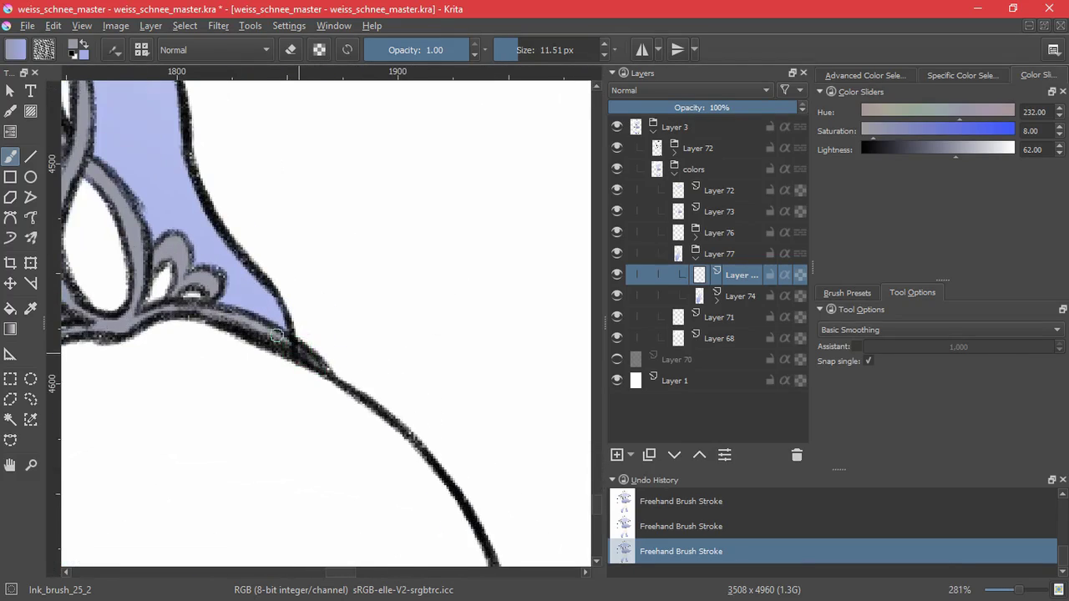
{"action": "scroll", "coordinate": [283, 341], "scroll_direction": "down", "scroll_amount": 8}
{"action": "scroll", "coordinate": [334, 420], "scroll_direction": "down", "scroll_amount": 6}
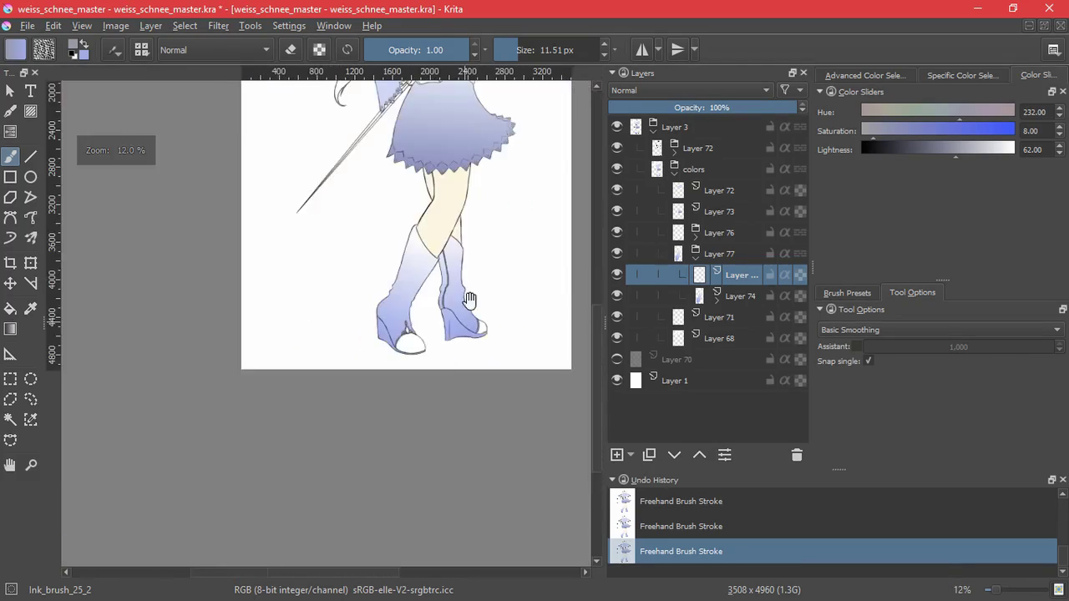
{"action": "left_click_drag", "start_coordinate": [462, 324], "coordinate": [417, 534]}
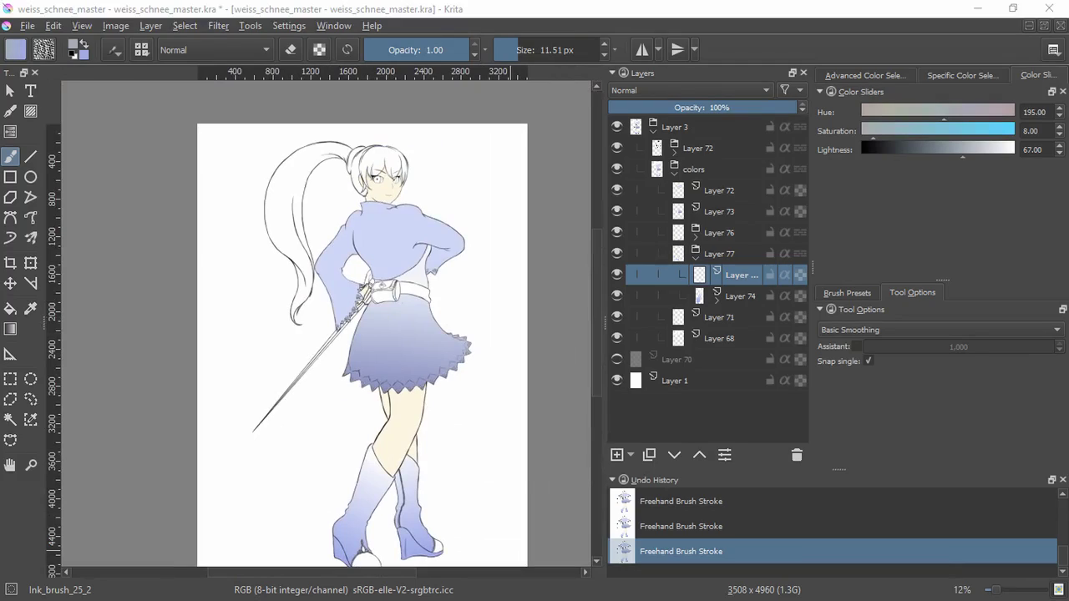
- Add a layer above Layer 72 in the colors group and paint the waist pouch's round end blue-grey, hue 195, saturation 8, lightness 67
{"action": "left_click", "coordinate": [695, 256]}
{"action": "left_click", "coordinate": [724, 189]}
{"action": "left_click", "coordinate": [617, 455]}
{"action": "left_click", "coordinate": [376, 315]}
{"action": "key", "text": "ctrl+z"}
{"action": "mouse_move", "coordinate": [375, 315]}
{"action": "left_mouse_down"}
{"action": "mouse_move", "coordinate": [498, 147]}
{"action": "mouse_move", "coordinate": [364, 388]}
{"action": "left_mouse_up"}
{"action": "scroll", "coordinate": [383, 396], "scroll_direction": "up", "scroll_amount": 3}
{"action": "mouse_move", "coordinate": [430, 511]}
{"action": "left_mouse_down"}
{"action": "mouse_move", "coordinate": [455, 501]}
{"action": "mouse_move", "coordinate": [476, 443]}
{"action": "mouse_move", "coordinate": [416, 391]}
{"action": "left_mouse_up"}
{"action": "left_click_drag", "start_coordinate": [415, 443], "coordinate": [431, 290]}
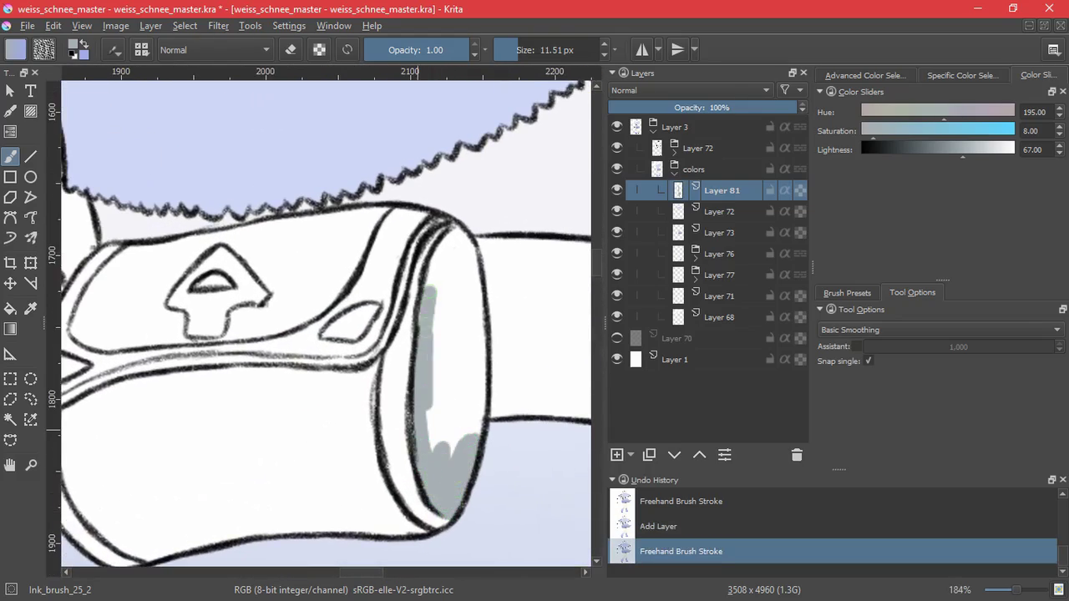
{"action": "mouse_move", "coordinate": [471, 255]}
{"action": "left_mouse_down"}
{"action": "mouse_move", "coordinate": [443, 442]}
{"action": "mouse_move", "coordinate": [464, 418]}
{"action": "mouse_move", "coordinate": [481, 422]}
{"action": "left_mouse_up"}
- Paint blue-grey along the inside edges of the pouch's main body
{"action": "left_click_drag", "start_coordinate": [235, 420], "coordinate": [396, 362]}
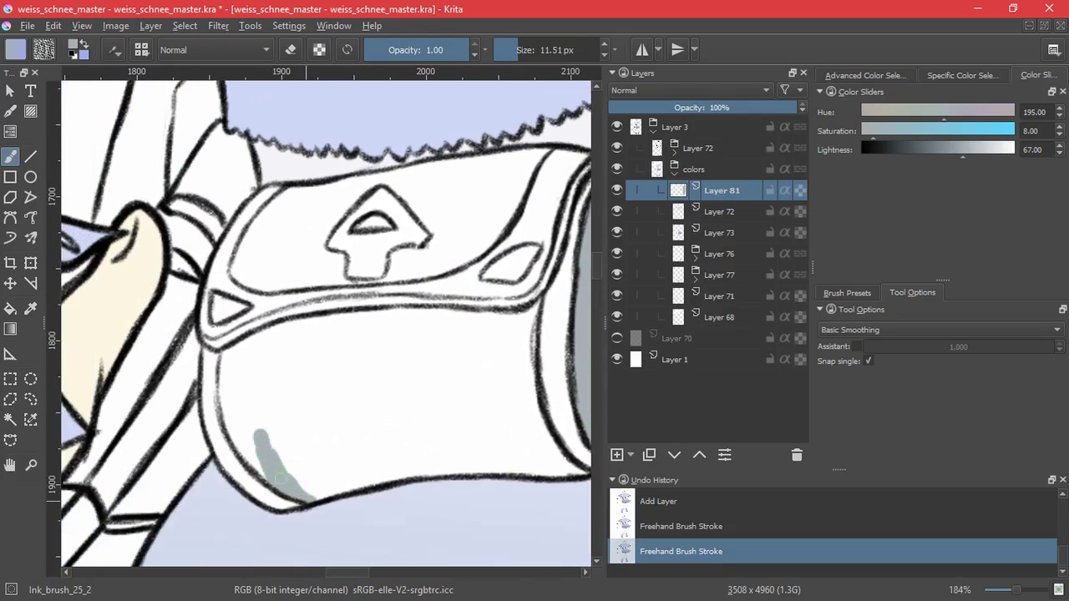
{"action": "mouse_move", "coordinate": [235, 427]}
{"action": "left_mouse_down"}
{"action": "mouse_move", "coordinate": [227, 374]}
{"action": "mouse_move", "coordinate": [288, 330]}
{"action": "mouse_move", "coordinate": [242, 371]}
{"action": "mouse_move", "coordinate": [341, 321]}
{"action": "mouse_move", "coordinate": [468, 320]}
{"action": "left_mouse_up"}
{"action": "left_click_drag", "start_coordinate": [467, 320], "coordinate": [364, 337]}
{"action": "left_click_drag", "start_coordinate": [430, 334], "coordinate": [427, 434]}
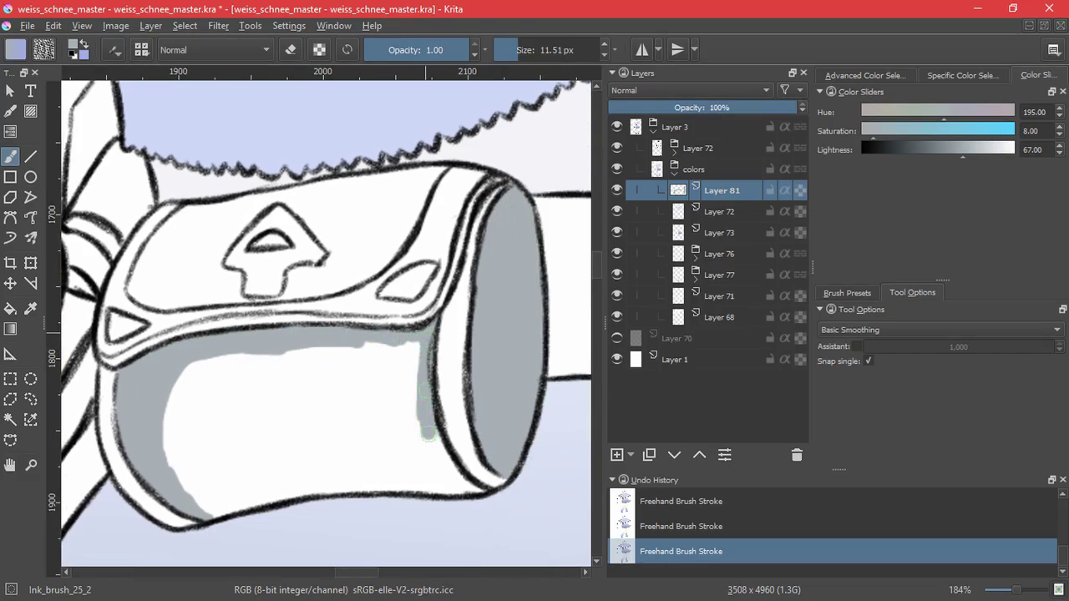
{"action": "mouse_move", "coordinate": [479, 491]}
{"action": "left_mouse_down"}
{"action": "mouse_move", "coordinate": [372, 484]}
{"action": "mouse_move", "coordinate": [359, 472]}
{"action": "mouse_move", "coordinate": [441, 437]}
{"action": "left_mouse_up"}
- Paint blue-grey along the inside edges of the pouch's flap, leaving the arrow emblem and trim clear
{"action": "left_click_drag", "start_coordinate": [344, 311], "coordinate": [334, 380]}
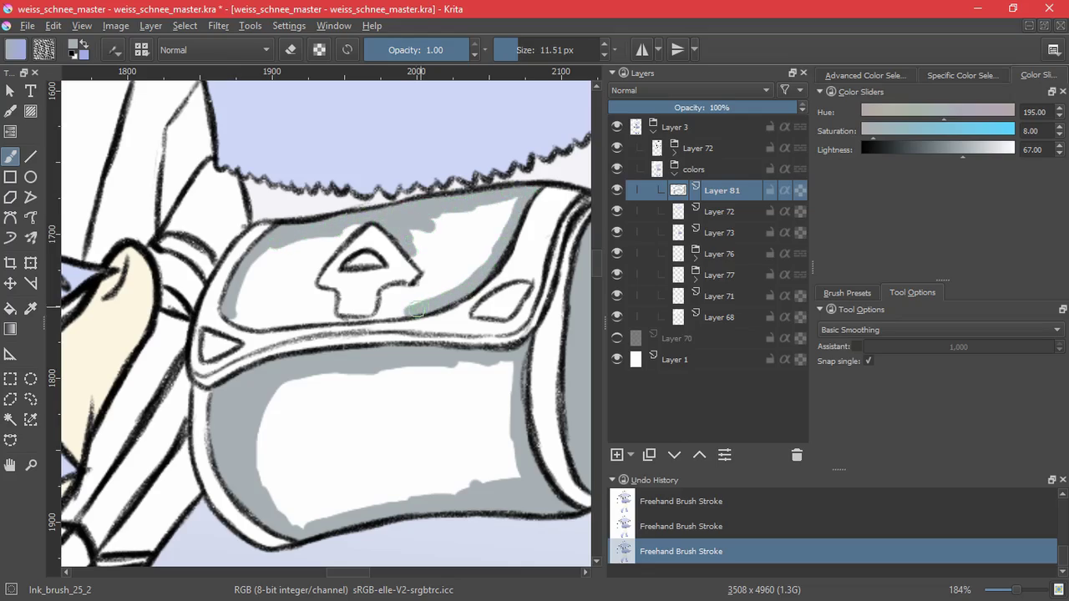
{"action": "left_click_drag", "start_coordinate": [349, 344], "coordinate": [375, 280]}
{"action": "mouse_move", "coordinate": [376, 280]}
{"action": "left_mouse_down"}
{"action": "mouse_move", "coordinate": [269, 434]}
{"action": "mouse_move", "coordinate": [273, 422]}
{"action": "left_mouse_up"}
{"action": "mouse_move", "coordinate": [391, 322]}
{"action": "left_mouse_down"}
{"action": "mouse_move", "coordinate": [543, 192]}
{"action": "mouse_move", "coordinate": [399, 360]}
{"action": "left_mouse_up"}
{"action": "left_click_drag", "start_coordinate": [464, 359], "coordinate": [526, 266]}
{"action": "left_click_drag", "start_coordinate": [526, 266], "coordinate": [413, 281]}
- Cover the rest of the pouch flap around the arrow emblem with blue-grey
{"action": "mouse_move", "coordinate": [405, 317]}
{"action": "left_mouse_down"}
{"action": "mouse_move", "coordinate": [457, 304]}
{"action": "mouse_move", "coordinate": [372, 365]}
{"action": "mouse_move", "coordinate": [378, 511]}
{"action": "mouse_move", "coordinate": [367, 535]}
{"action": "left_mouse_up"}
{"action": "left_click_drag", "start_coordinate": [415, 478], "coordinate": [432, 303]}
{"action": "left_click_drag", "start_coordinate": [282, 447], "coordinate": [331, 496]}
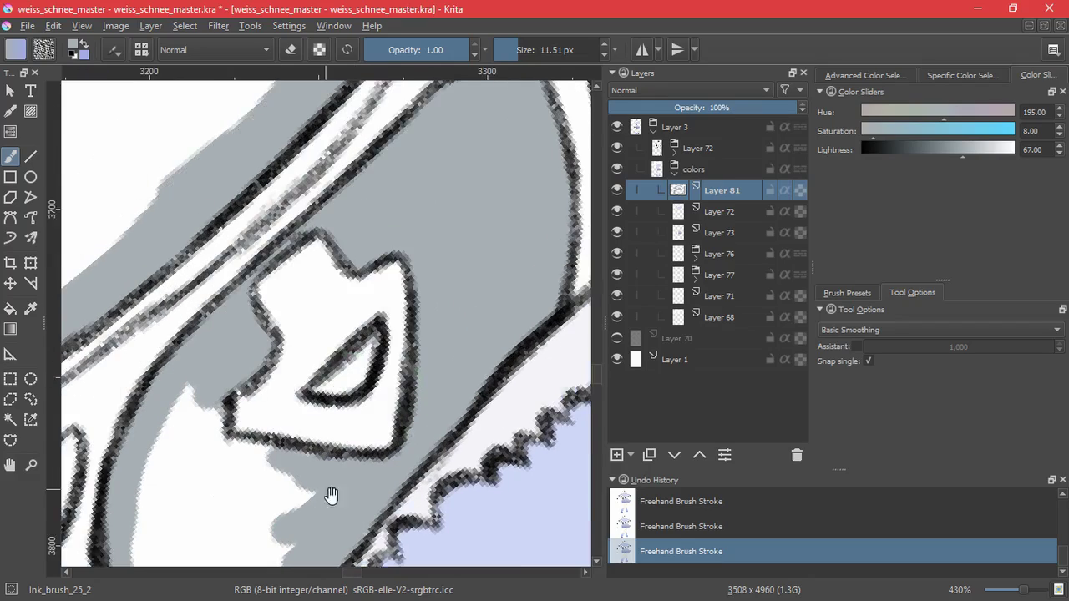
{"action": "left_click_drag", "start_coordinate": [356, 373], "coordinate": [337, 384]}
{"action": "left_click_drag", "start_coordinate": [284, 447], "coordinate": [420, 330]}
{"action": "mouse_move", "coordinate": [407, 338]}
{"action": "left_mouse_down"}
{"action": "mouse_move", "coordinate": [355, 344]}
{"action": "mouse_move", "coordinate": [287, 376]}
{"action": "mouse_move", "coordinate": [430, 370]}
{"action": "mouse_move", "coordinate": [341, 422]}
{"action": "left_mouse_up"}
{"action": "left_click_drag", "start_coordinate": [357, 384], "coordinate": [404, 293]}
{"action": "left_click_drag", "start_coordinate": [448, 326], "coordinate": [351, 504]}
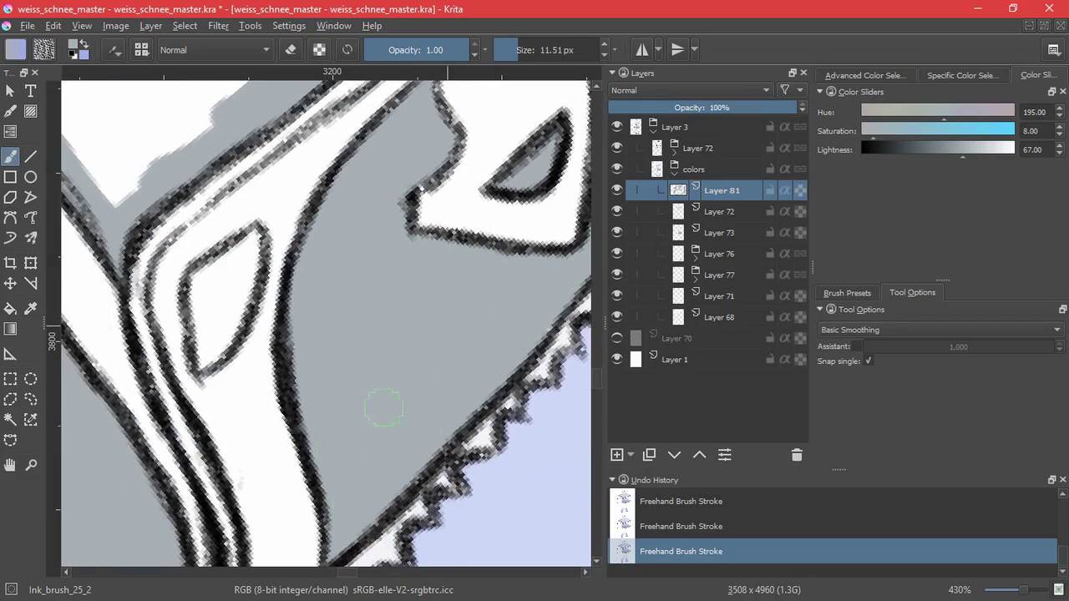
- Flood-fill the remaining white area of the pouch body and the small insets in the trim and emblem with blue-grey
{"action": "key", "text": "5"}
{"action": "left_click_drag", "start_coordinate": [384, 323], "coordinate": [384, 370]}
{"action": "left_click_drag", "start_coordinate": [159, 533], "coordinate": [278, 567]}
{"action": "key", "text": "f"}
{"action": "left_click", "coordinate": [267, 429]}
{"action": "left_click", "coordinate": [220, 375]}
{"action": "left_click", "coordinate": [321, 320]}
{"action": "left_click_drag", "start_coordinate": [455, 397], "coordinate": [197, 294]}
{"action": "left_click", "coordinate": [403, 379]}
{"action": "left_click_drag", "start_coordinate": [388, 374], "coordinate": [439, 419]}
{"action": "left_click_drag", "start_coordinate": [345, 387], "coordinate": [346, 329]}
{"action": "left_click", "coordinate": [478, 262]}
{"action": "left_click", "coordinate": [115, 329]}
{"action": "left_click_drag", "start_coordinate": [358, 378], "coordinate": [370, 409]}
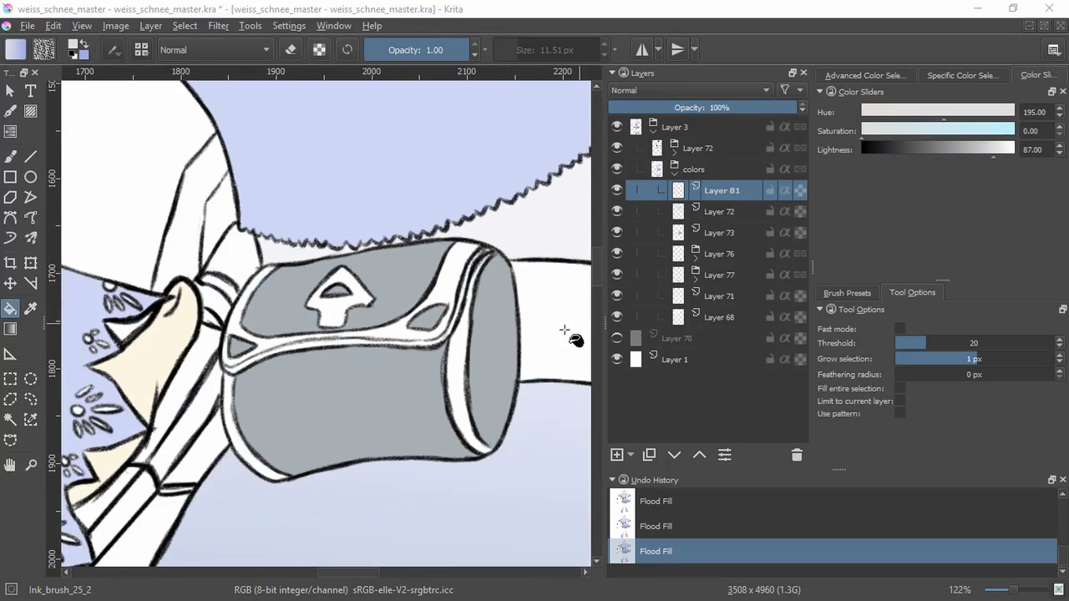
- Group Layer 81, add a layer above it, and flood-fill the pouch's trim and emblem light grey, hue 195, saturation 0, lightness 87
{"action": "key", "text": "ctrl+g"}
{"action": "left_click", "coordinate": [616, 455]}
{"action": "left_click", "coordinate": [456, 356]}
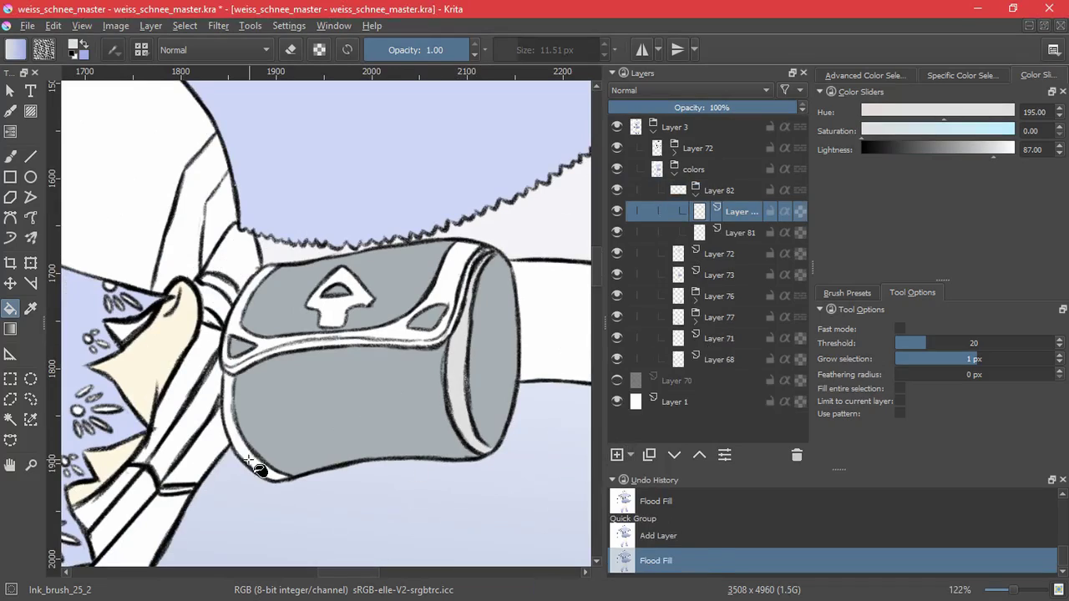
{"action": "left_click", "coordinate": [254, 455]}
{"action": "left_click", "coordinate": [271, 347]}
{"action": "left_click", "coordinate": [341, 333]}
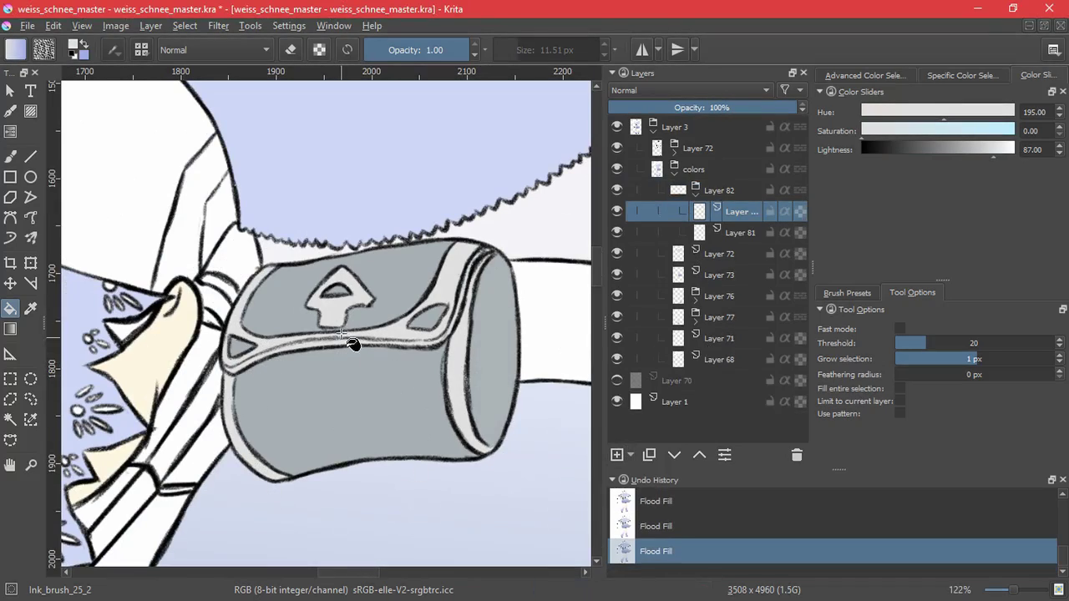
{"action": "scroll", "coordinate": [429, 362], "scroll_direction": "down", "scroll_amount": 5}
- Sample the pouch's blue-grey, add a layer at the top of the colors group, and paint the angular bar above the hand
{"action": "left_click_drag", "start_coordinate": [255, 396], "coordinate": [373, 449]}
{"action": "left_click", "coordinate": [403, 420], "text": "ctrl"}
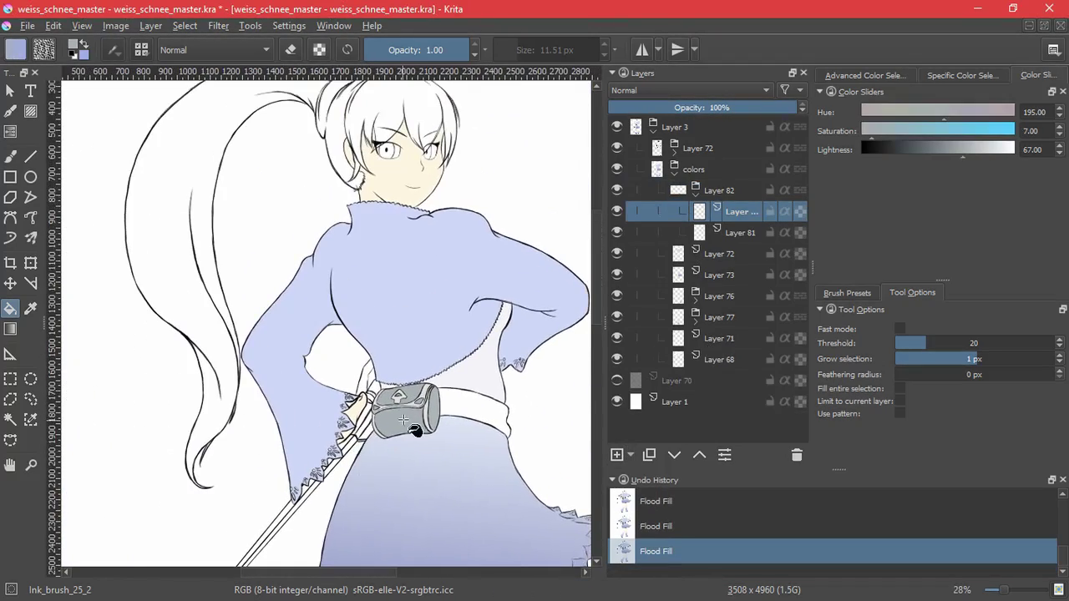
{"action": "left_click", "coordinate": [699, 170]}
{"action": "key", "text": "Insert"}
{"action": "scroll", "coordinate": [359, 398], "scroll_direction": "up", "scroll_amount": 8}
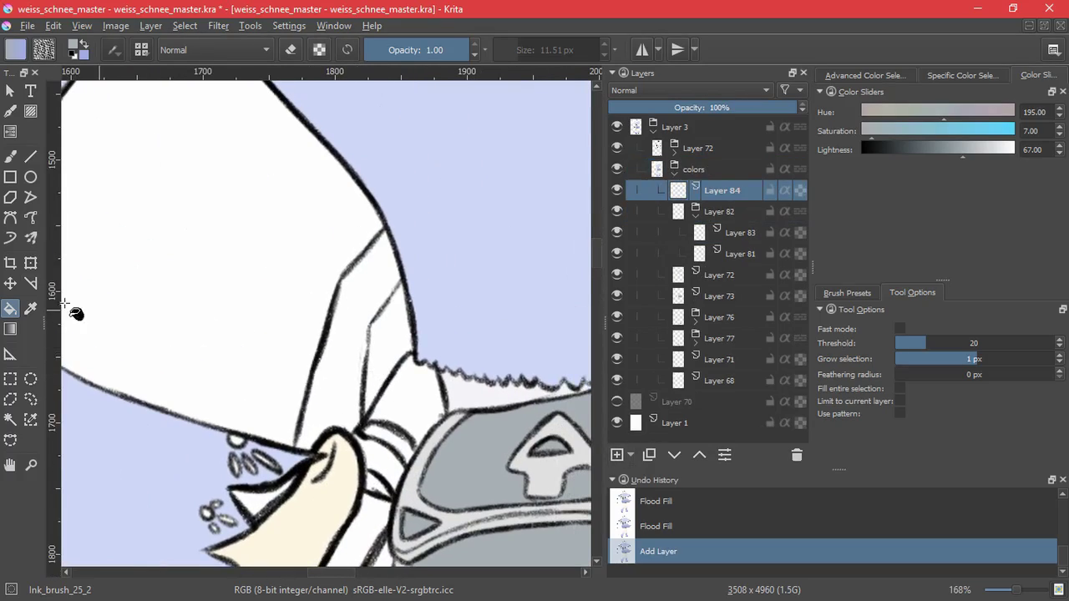
{"action": "key", "text": "b"}
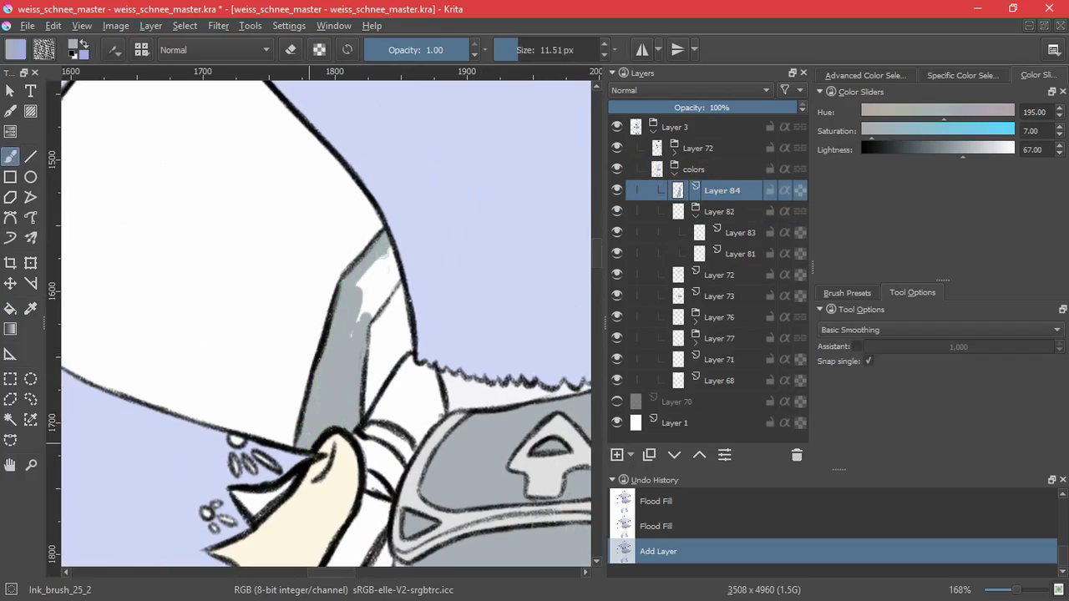
{"action": "left_click_drag", "start_coordinate": [383, 425], "coordinate": [351, 304]}
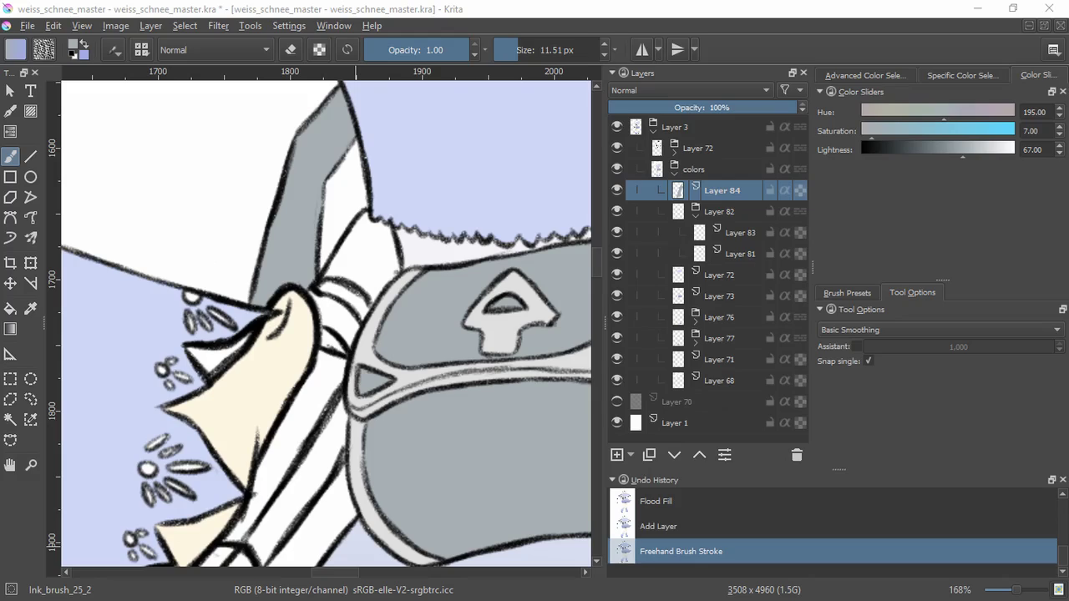
- Flood-fill the sword handle's rings and the long strips between the hand and the pouch with the same blue-grey
{"action": "key", "text": "f"}
{"action": "left_click", "coordinate": [354, 259]}
{"action": "left_click", "coordinate": [369, 305]}
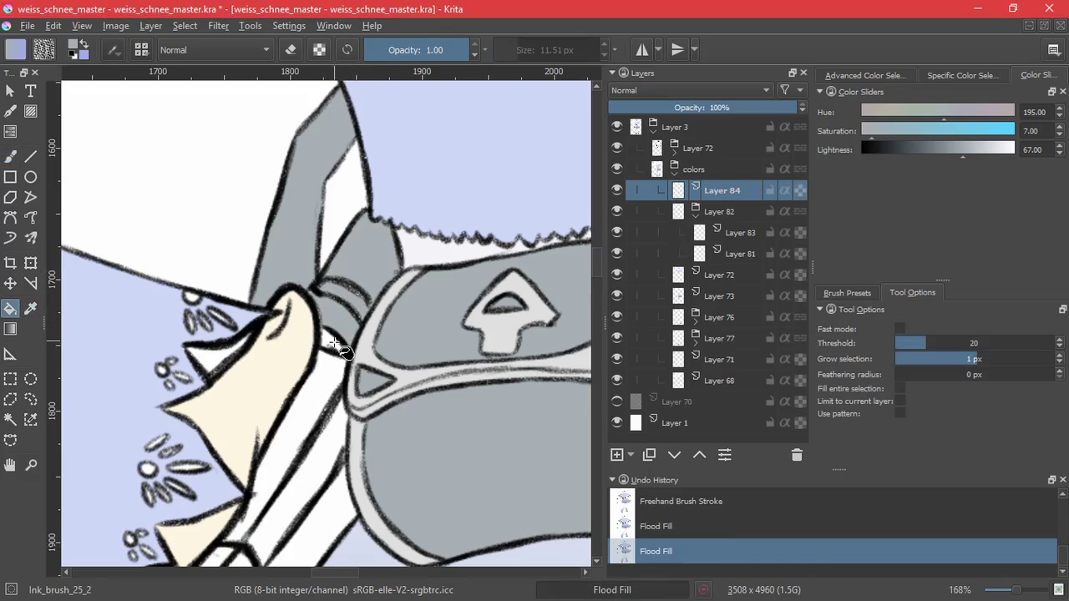
{"action": "left_click", "coordinate": [345, 353]}
{"action": "scroll", "coordinate": [302, 441], "scroll_direction": "down", "scroll_amount": 1}
{"action": "left_click_drag", "start_coordinate": [303, 441], "coordinate": [315, 271]}
{"action": "left_click", "coordinate": [315, 289]}
{"action": "left_click", "coordinate": [289, 375]}
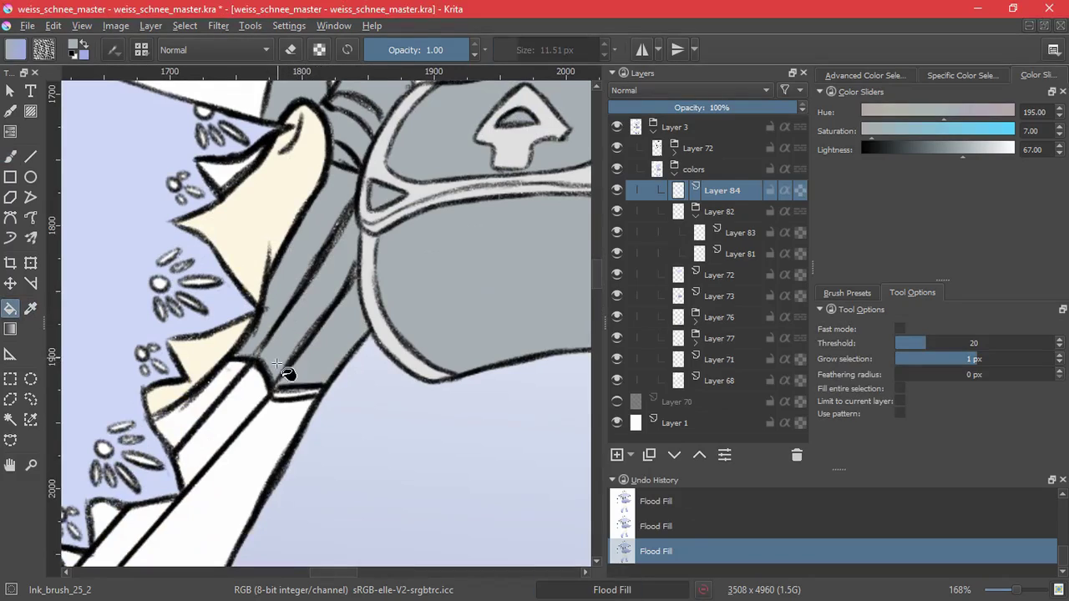
- Flood-fill the blade strips and narrow band just below the handle, undoing the fill made beside the skirt
{"action": "left_click", "coordinate": [229, 374]}
{"action": "left_click", "coordinate": [249, 389]}
{"action": "left_click", "coordinate": [287, 395]}
{"action": "left_click", "coordinate": [235, 472]}
{"action": "left_click_drag", "start_coordinate": [285, 435], "coordinate": [222, 591]}
{"action": "key", "text": "ctrl+z"}
- Flood-fill the remaining blade sections along the sleeve's lace edge and down to the sword's tip with blue-grey
{"action": "left_click_drag", "start_coordinate": [246, 478], "coordinate": [302, 317]}
{"action": "left_click", "coordinate": [307, 314]}
{"action": "left_click", "coordinate": [308, 290]}
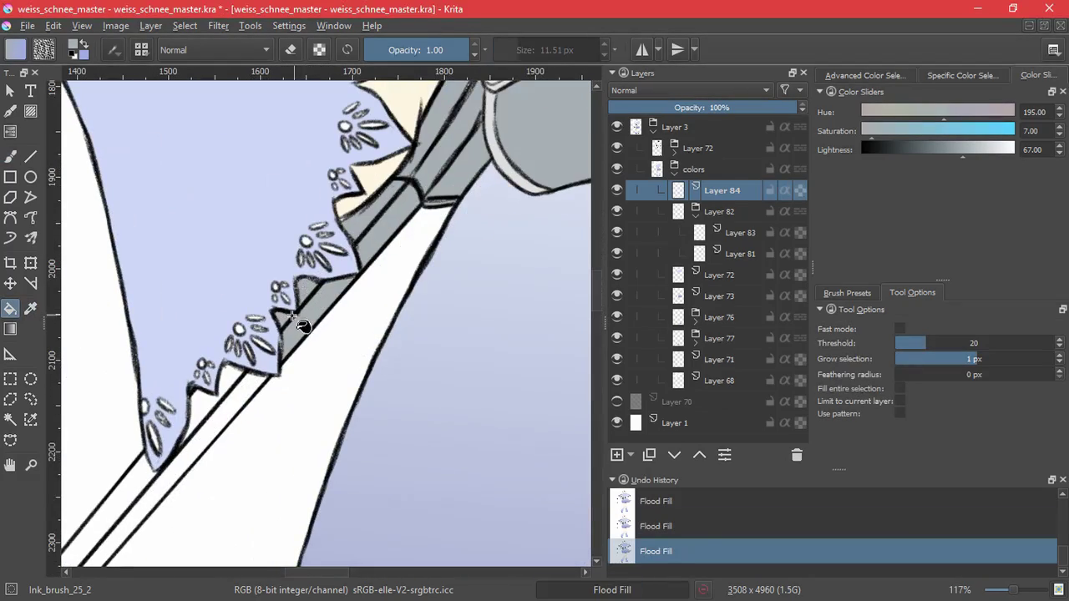
{"action": "left_click", "coordinate": [286, 320]}
{"action": "scroll", "coordinate": [239, 425], "scroll_direction": "down", "scroll_amount": 7}
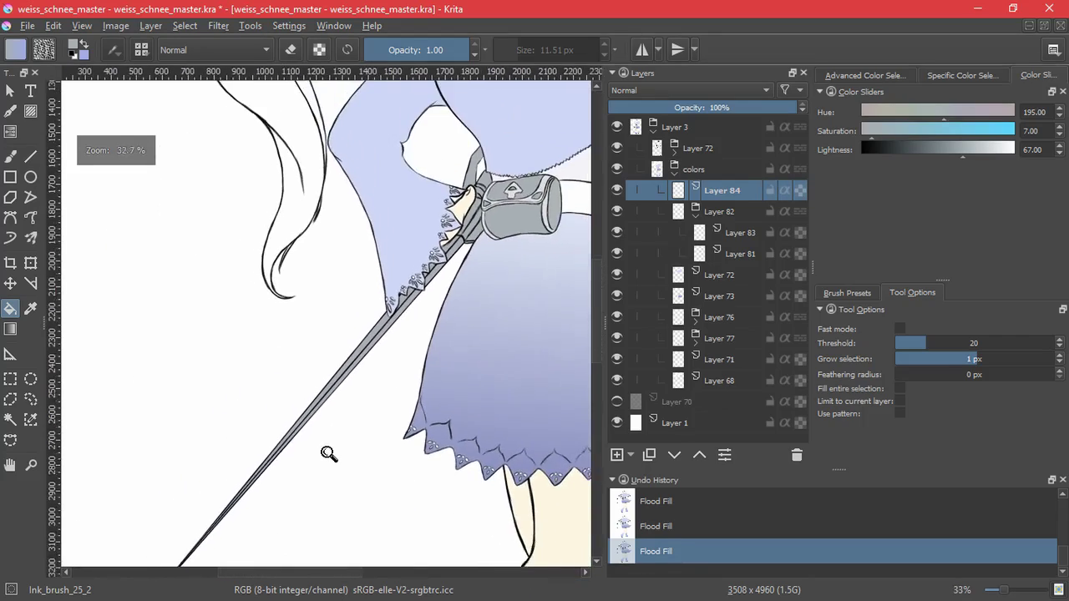
{"action": "scroll", "coordinate": [320, 417], "scroll_direction": "up", "scroll_amount": 3}
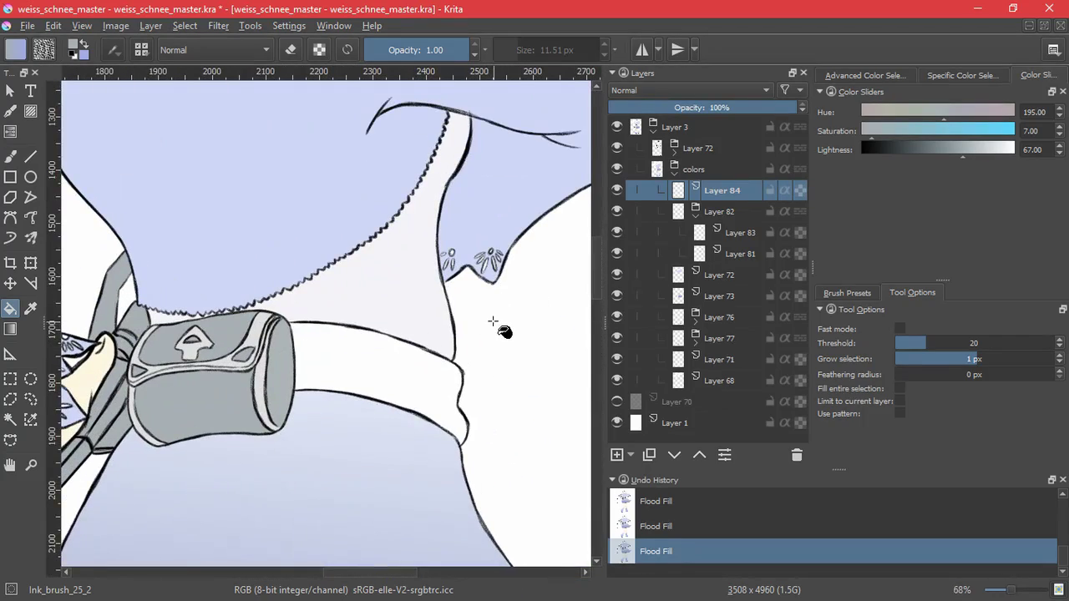
{"action": "scroll", "coordinate": [492, 322], "scroll_direction": "down", "scroll_amount": 3}
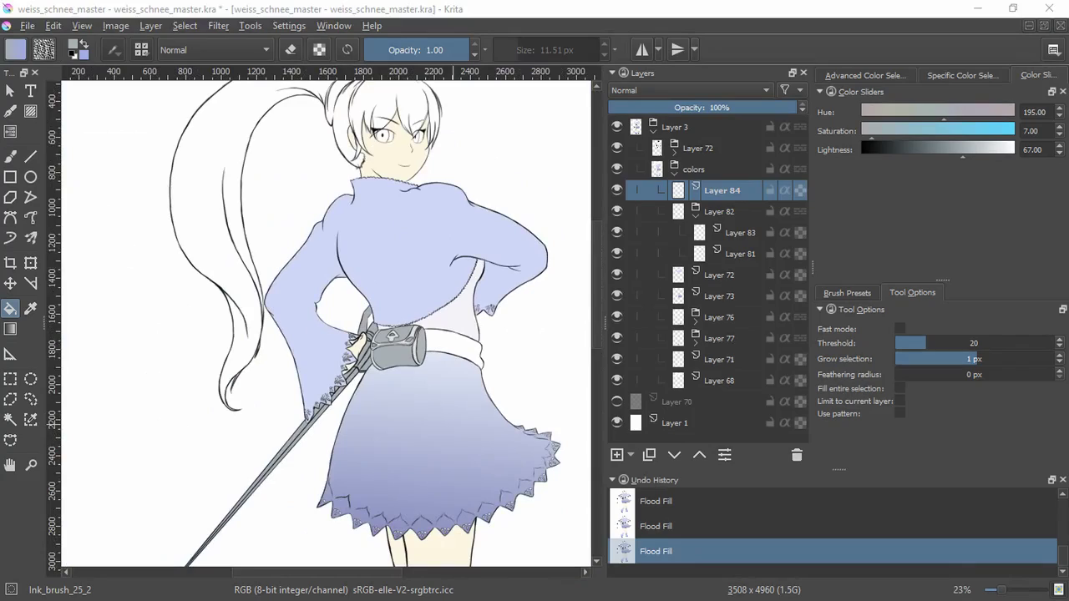
- Sample the bodice's pale lavender, set it to hue 260, saturation 14, lightness 91, and check the colour layers' contents by toggling their visibility
{"action": "left_click", "coordinate": [454, 317], "text": "ctrl"}
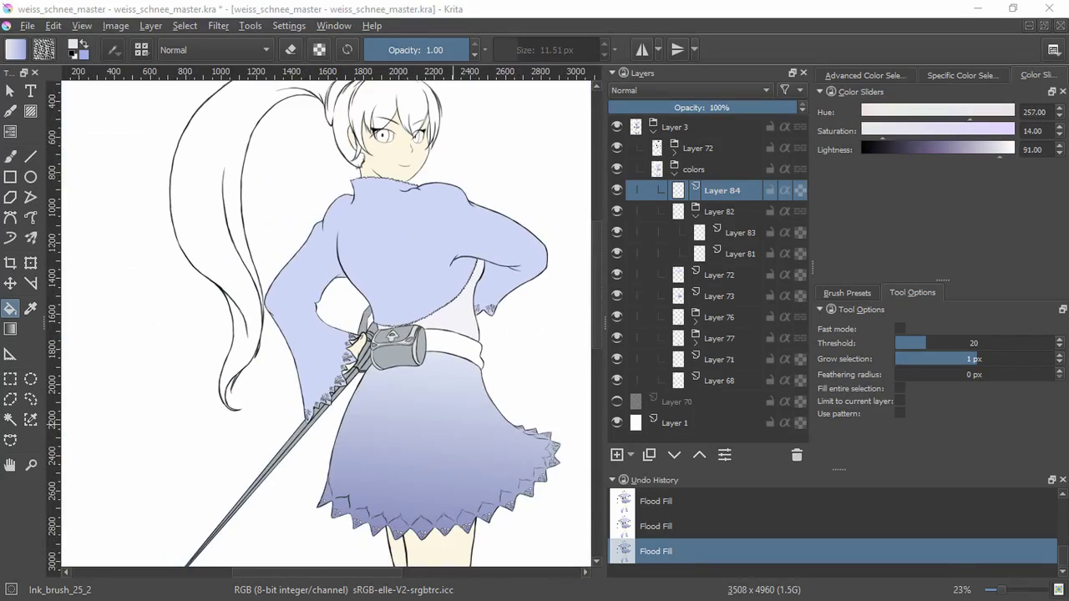
{"action": "left_click", "coordinate": [672, 359]}
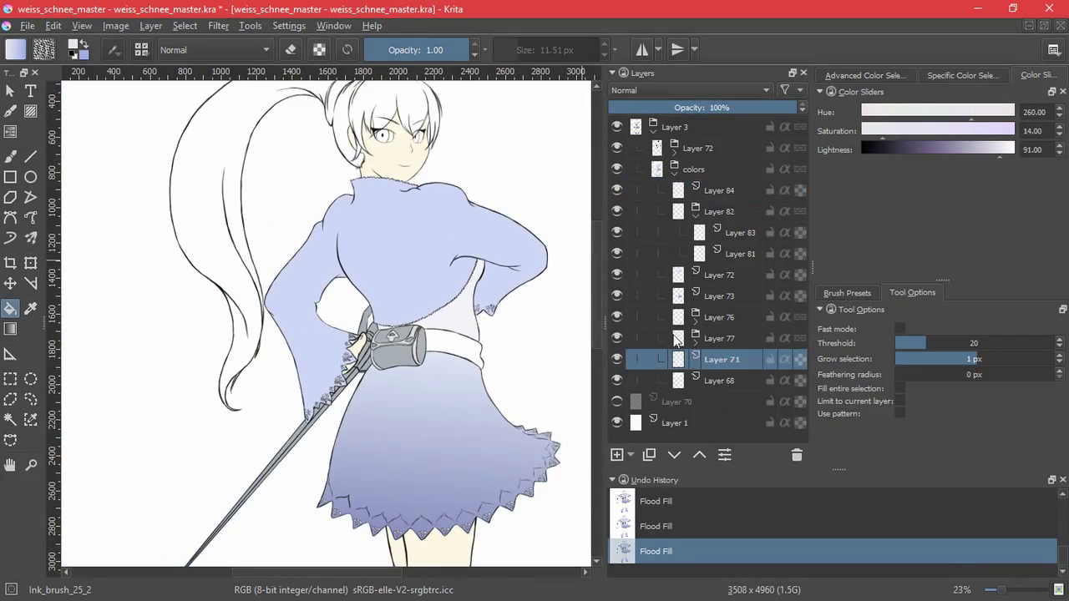
{"action": "left_click", "coordinate": [619, 320]}
{"action": "left_click", "coordinate": [620, 320]}
{"action": "left_click", "coordinate": [620, 298]}
{"action": "left_click", "coordinate": [620, 297]}
{"action": "left_click", "coordinate": [618, 273]}
{"action": "left_click", "coordinate": [618, 273]}
- Add a layer above Layer 73 and flood-fill the small triangular sleeve lining beside the hand with pale lavender
{"action": "left_click", "coordinate": [724, 272]}
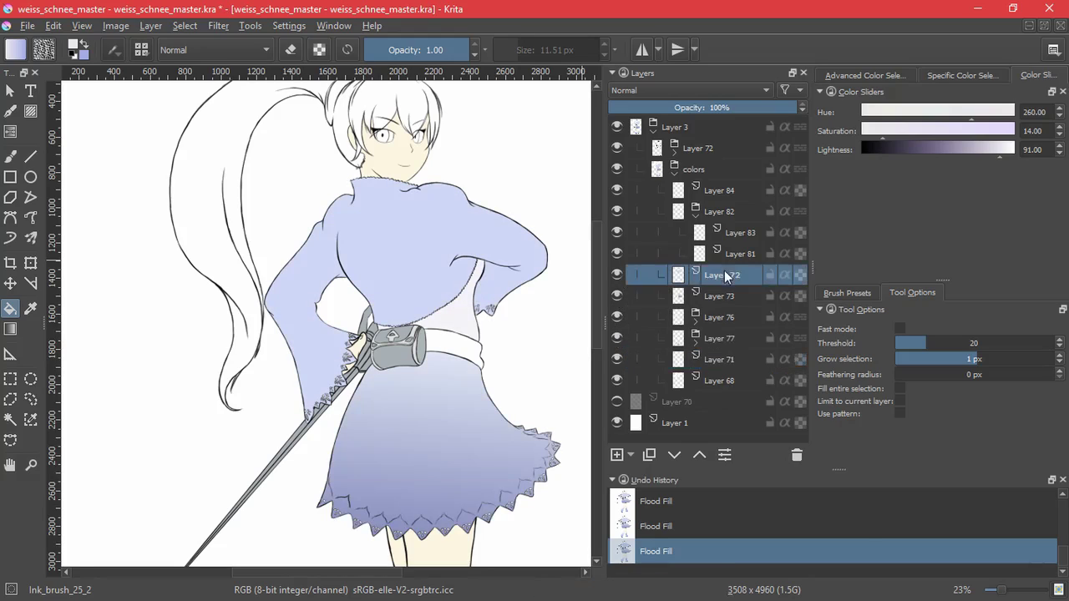
{"action": "left_click", "coordinate": [718, 296]}
{"action": "left_click", "coordinate": [615, 455]}
{"action": "scroll", "coordinate": [349, 356], "scroll_direction": "up", "scroll_amount": 6}
{"action": "left_click", "coordinate": [380, 217]}
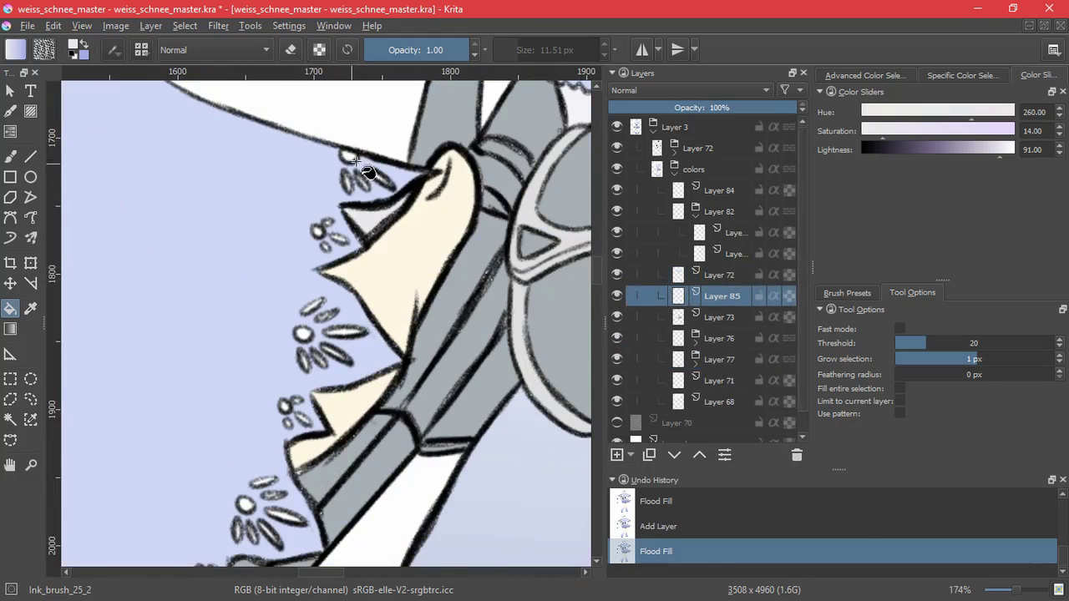
- Flood-fill the half-hidden flower beside the hand and the small flower below it with pale lavender
{"action": "scroll", "coordinate": [351, 142], "scroll_direction": "up", "scroll_amount": 3}
{"action": "left_click", "coordinate": [292, 421]}
{"action": "left_click", "coordinate": [325, 401]}
{"action": "left_click", "coordinate": [302, 360]}
{"action": "left_click", "coordinate": [349, 202]}
{"action": "left_click", "coordinate": [345, 267]}
{"action": "left_click", "coordinate": [382, 263]}
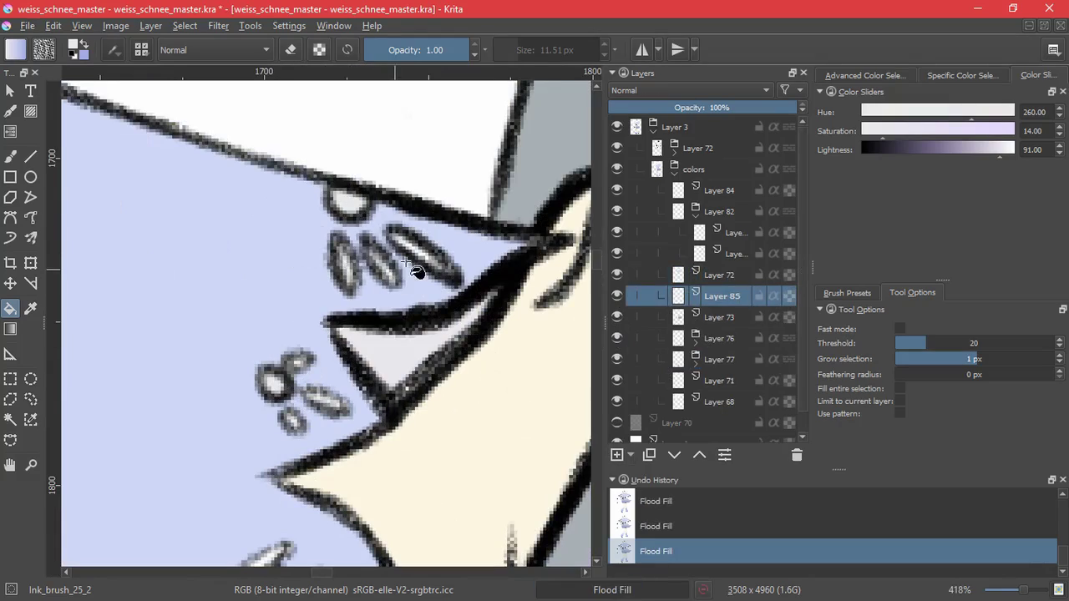
{"action": "left_click", "coordinate": [414, 254]}
- Flood-fill the round centre and petals of the first large flower on the hanging sleeve's lace edge
{"action": "left_click_drag", "start_coordinate": [299, 464], "coordinate": [361, 179]}
{"action": "left_click", "coordinate": [326, 279]}
{"action": "left_click", "coordinate": [354, 302]}
{"action": "left_click", "coordinate": [395, 340]}
{"action": "left_click", "coordinate": [378, 390]}
{"action": "left_click", "coordinate": [338, 401]}
{"action": "left_click", "coordinate": [301, 412]}
{"action": "left_click", "coordinate": [345, 411]}
- Fill the second small flower and the second large flower down the hanging sleeve's edge with pale lavender
{"action": "left_click_drag", "start_coordinate": [264, 495], "coordinate": [364, 252]}
{"action": "left_click", "coordinate": [359, 269]}
{"action": "left_click", "coordinate": [381, 260]}
{"action": "left_click", "coordinate": [401, 305]}
{"action": "left_click", "coordinate": [362, 316]}
{"action": "left_click_drag", "start_coordinate": [332, 420], "coordinate": [394, 260]}
{"action": "left_click", "coordinate": [367, 296]}
{"action": "left_click", "coordinate": [391, 327]}
{"action": "left_click", "coordinate": [415, 376]}
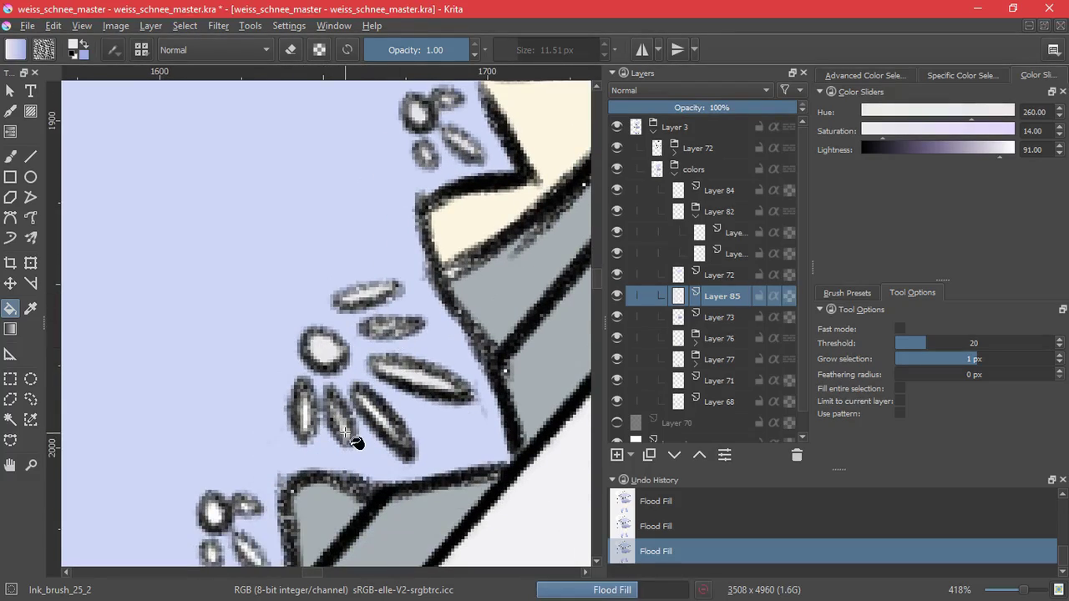
- Fill the third small flower and the third large flower down the hanging sleeve's edge with pale lavender
{"action": "left_click_drag", "start_coordinate": [222, 506], "coordinate": [324, 282]}
{"action": "left_click", "coordinate": [318, 292]}
{"action": "left_click", "coordinate": [356, 285]}
{"action": "left_click", "coordinate": [354, 336]}
{"action": "left_click", "coordinate": [314, 333]}
{"action": "left_click_drag", "start_coordinate": [248, 391], "coordinate": [385, 280]}
{"action": "left_click", "coordinate": [386, 292]}
{"action": "left_click", "coordinate": [397, 327]}
{"action": "left_click", "coordinate": [409, 391]}
- Fill the last small flower and the petals near the hanging sleeve's pointed tip with pale lavender
{"action": "left_click_drag", "start_coordinate": [246, 455], "coordinate": [361, 339]}
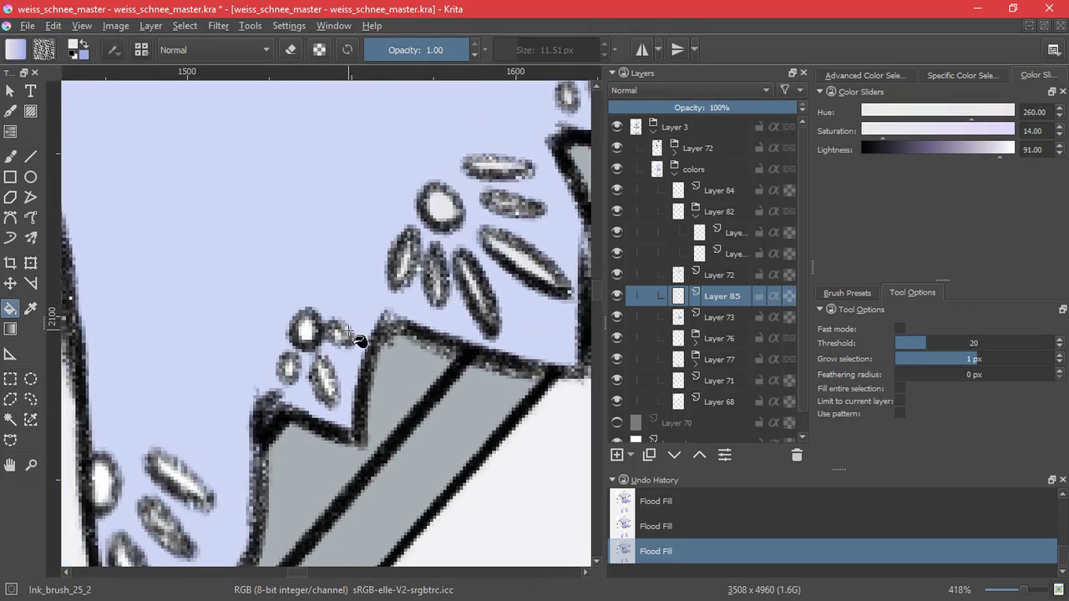
{"action": "left_click_drag", "start_coordinate": [252, 434], "coordinate": [403, 312]}
{"action": "left_click", "coordinate": [332, 359]}
{"action": "left_click", "coordinate": [258, 366]}
{"action": "left_click", "coordinate": [311, 404]}
{"action": "left_click", "coordinate": [288, 473]}
- Fill the petals of the flowers on the bent arm's cuff with pale lavender
{"action": "left_click_drag", "start_coordinate": [370, 383], "coordinate": [471, 329]}
{"action": "left_click_drag", "start_coordinate": [470, 329], "coordinate": [187, 532]}
{"action": "scroll", "coordinate": [188, 531], "scroll_direction": "up", "scroll_amount": 5}
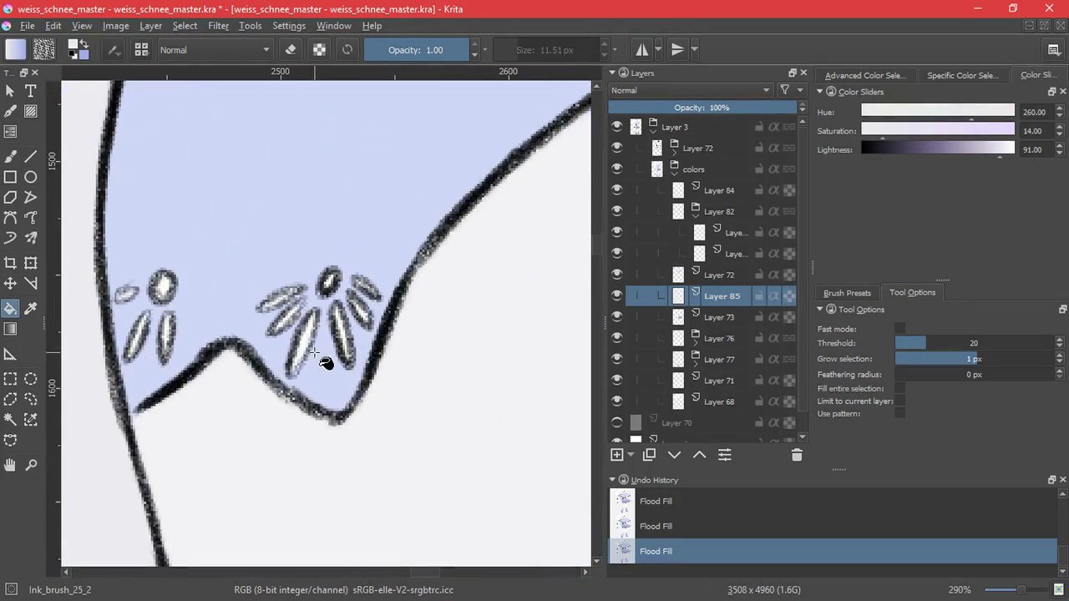
{"action": "left_click", "coordinate": [310, 344]}
{"action": "left_click", "coordinate": [371, 287]}
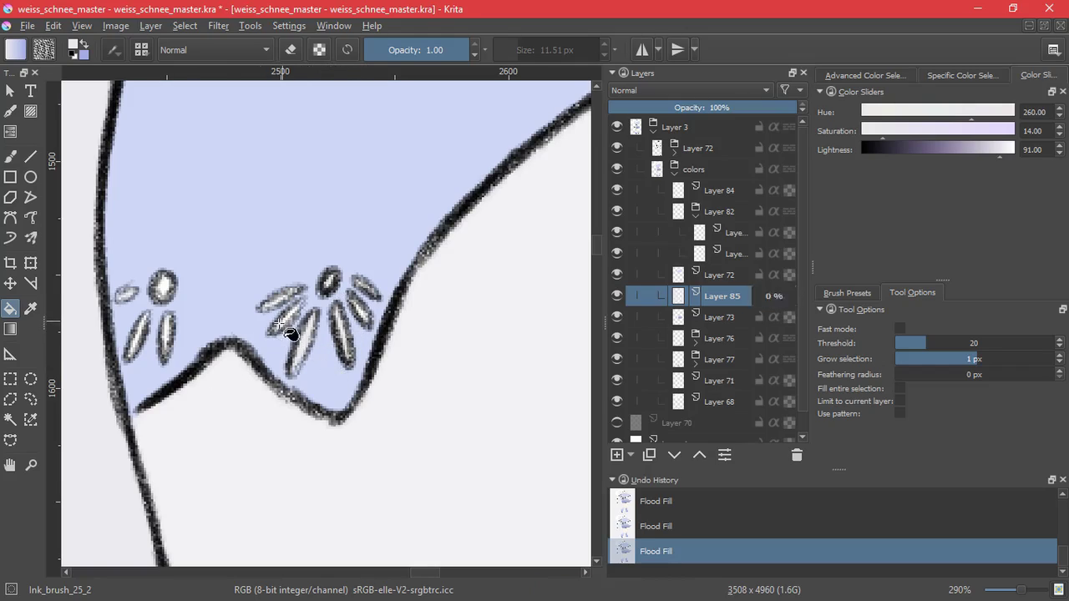
- Show the grey Layer 70 behind the figure and sample white as the fill colour
{"action": "scroll", "coordinate": [313, 545], "scroll_direction": "down", "scroll_amount": 6}
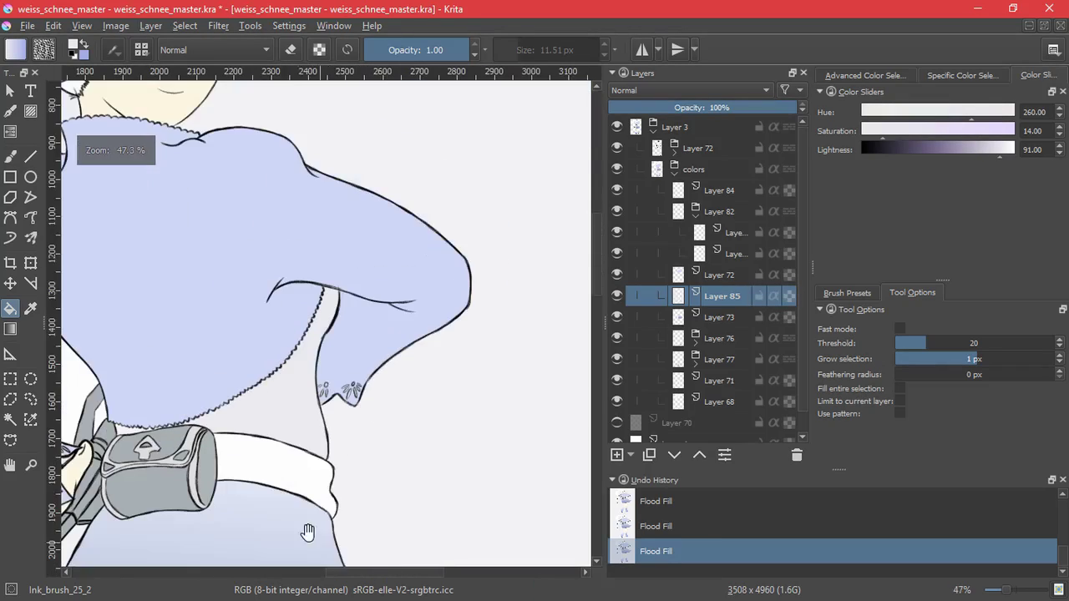
{"action": "left_click_drag", "start_coordinate": [293, 502], "coordinate": [334, 414]}
{"action": "left_click_drag", "start_coordinate": [401, 384], "coordinate": [411, 434]}
{"action": "left_click_drag", "start_coordinate": [380, 300], "coordinate": [365, 393]}
{"action": "key", "text": "alt+Tab"}
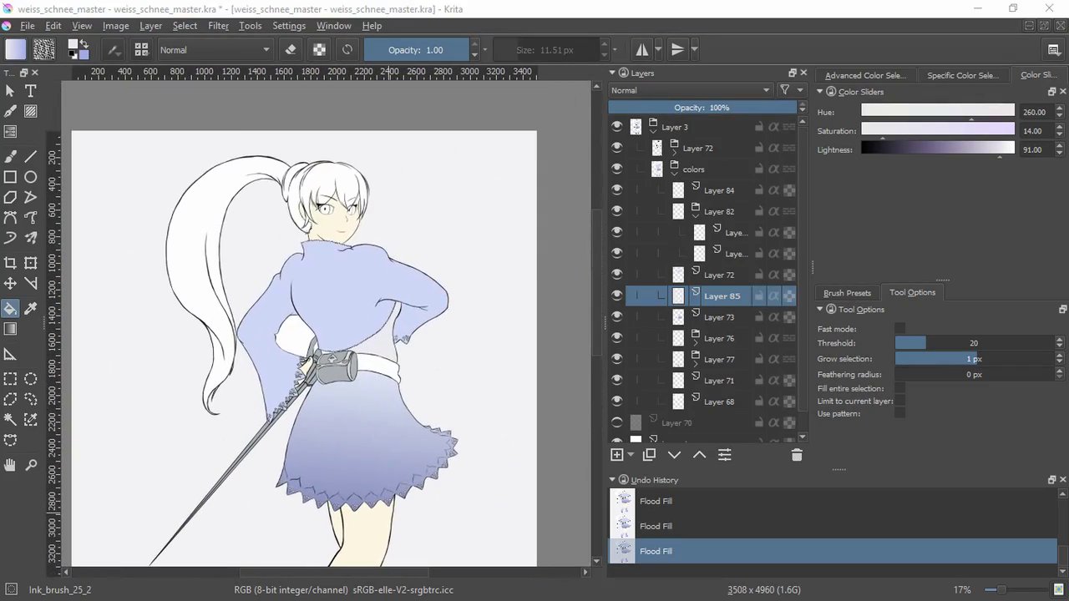
{"action": "left_click_drag", "start_coordinate": [596, 236], "coordinate": [596, 341]}
{"action": "left_click", "coordinate": [617, 423]}
{"action": "left_click_drag", "start_coordinate": [313, 465], "coordinate": [351, 376]}
{"action": "scroll", "coordinate": [350, 377], "scroll_direction": "up", "scroll_amount": 3}
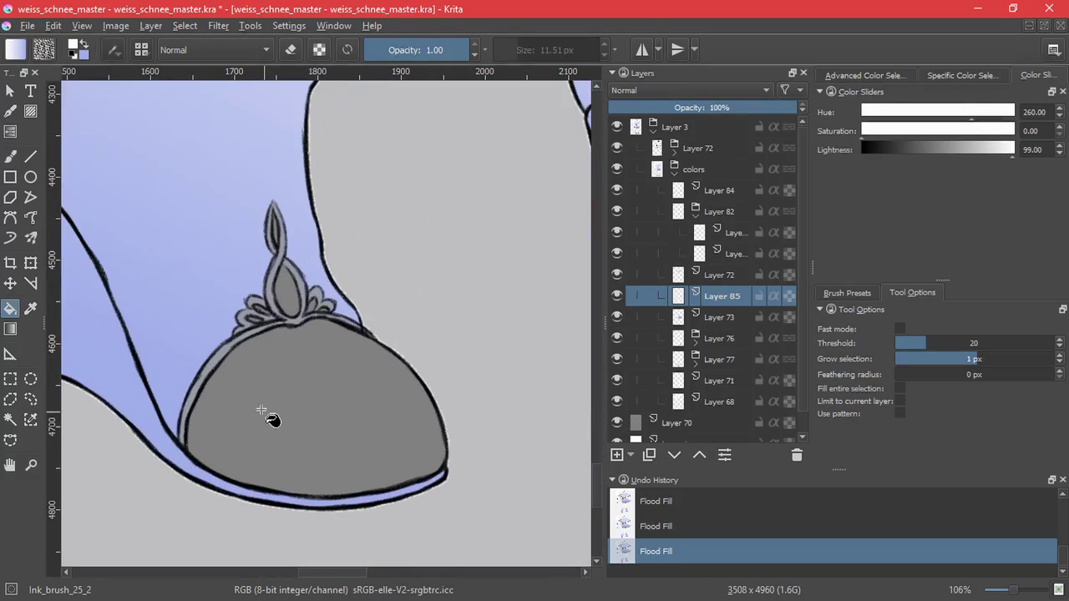
- Add a layer at the bottom of the Layer 77 group and fill the front boot's toe cap with white
{"action": "key", "text": "ctrl+z"}
{"action": "left_click", "coordinate": [618, 339]}
{"action": "left_click", "coordinate": [703, 385]}
{"action": "left_click", "coordinate": [695, 363]}
{"action": "left_click", "coordinate": [617, 402]}
{"action": "left_click", "coordinate": [617, 401]}
{"action": "left_click", "coordinate": [741, 398]}
{"action": "left_click", "coordinate": [616, 455]}
{"action": "left_click", "coordinate": [401, 397]}
- Try filling the openings of the front boot's toe ornament with white
{"action": "scroll", "coordinate": [278, 323], "scroll_direction": "up", "scroll_amount": 4}
{"action": "left_click", "coordinate": [183, 308]}
{"action": "left_click", "coordinate": [205, 267]}
{"action": "left_click", "coordinate": [334, 287]}
{"action": "left_click_drag", "start_coordinate": [324, 257], "coordinate": [261, 326]}
{"action": "left_click", "coordinate": [358, 345]}
{"action": "left_click", "coordinate": [416, 337]}
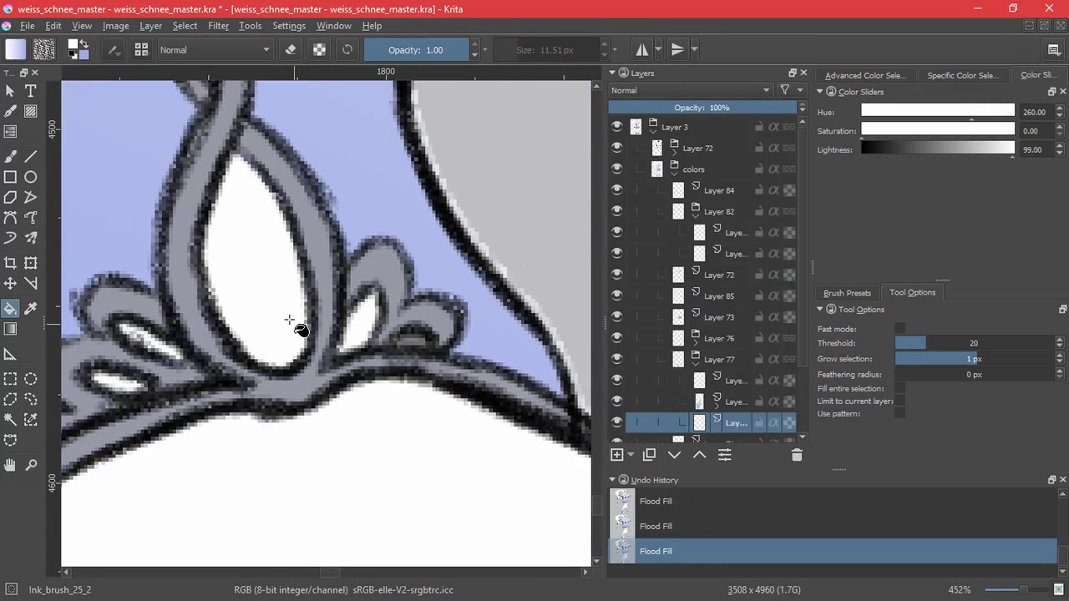
{"action": "left_click_drag", "start_coordinate": [279, 150], "coordinate": [327, 413]}
{"action": "left_click", "coordinate": [251, 245]}
{"action": "scroll", "coordinate": [352, 404], "scroll_direction": "down", "scroll_amount": 6}
{"action": "scroll", "coordinate": [422, 378], "scroll_direction": "up", "scroll_amount": 4}
{"action": "key", "text": "ctrl+z"}
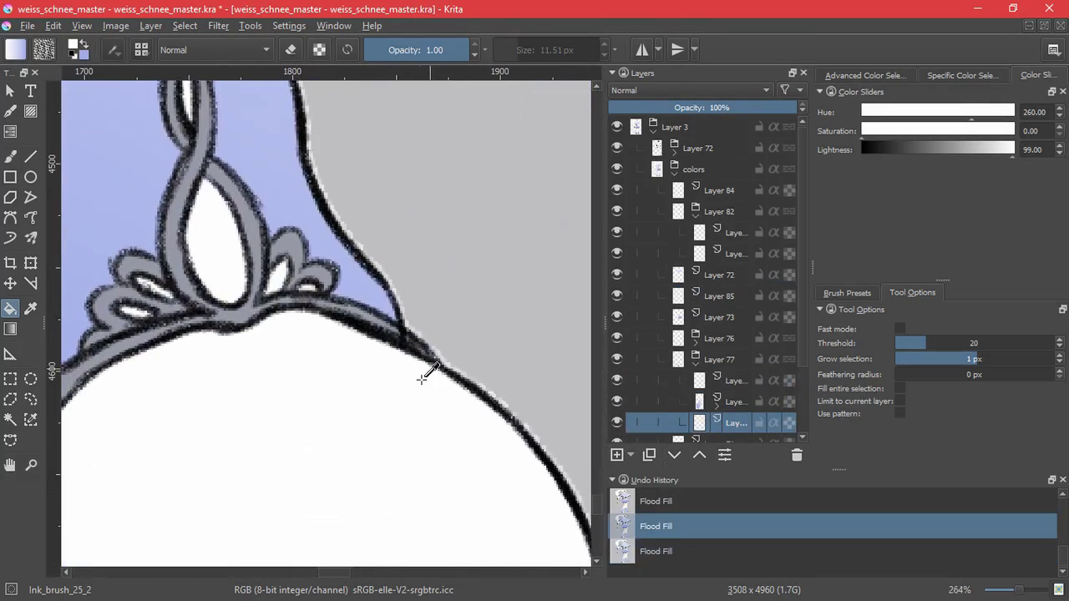
{"action": "key", "text": "ctrl+z"}
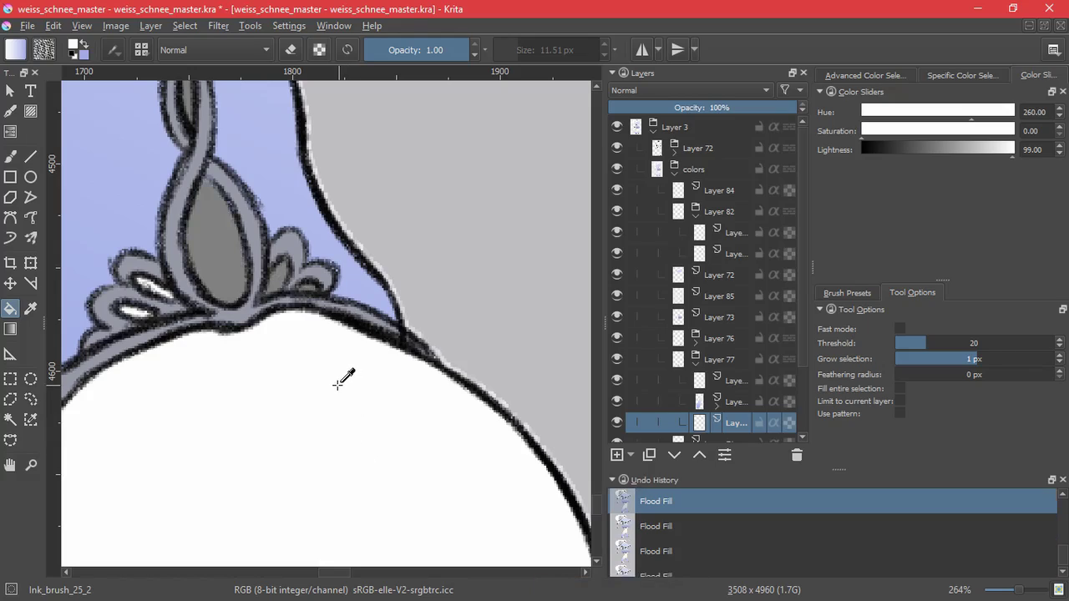
- Toggle the visibility of Layers 77, 76, 73 and 85 to find which one colours the background
{"action": "scroll", "coordinate": [615, 386], "scroll_direction": "down", "scroll_amount": 4}
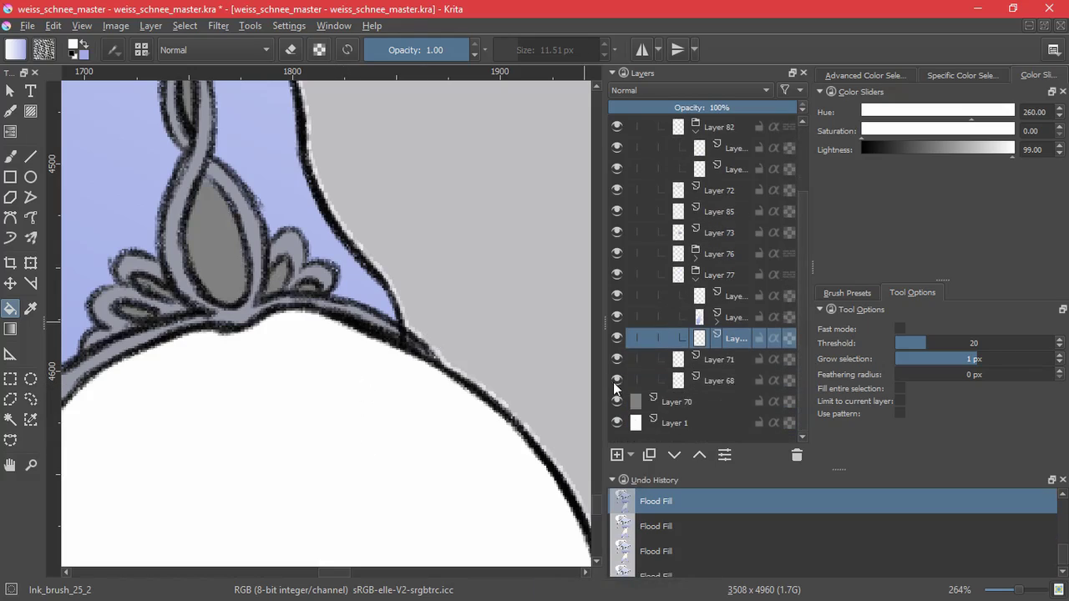
{"action": "left_click", "coordinate": [616, 275]}
{"action": "left_click", "coordinate": [616, 275]}
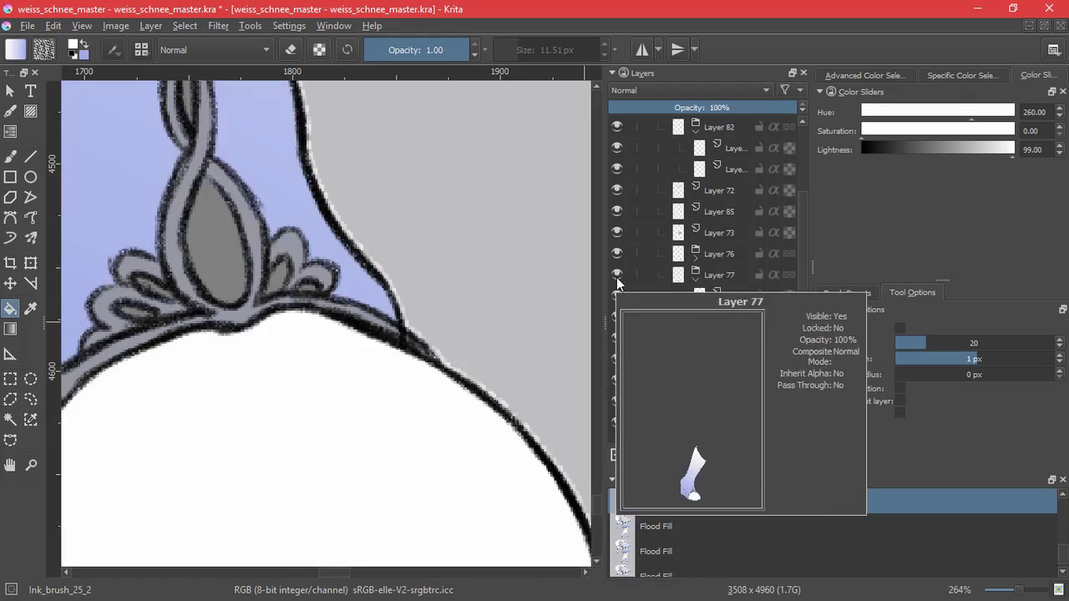
{"action": "left_click", "coordinate": [619, 253]}
{"action": "left_click", "coordinate": [618, 252]}
{"action": "left_click", "coordinate": [617, 232]}
{"action": "left_click", "coordinate": [617, 232]}
{"action": "left_click", "coordinate": [617, 211]}
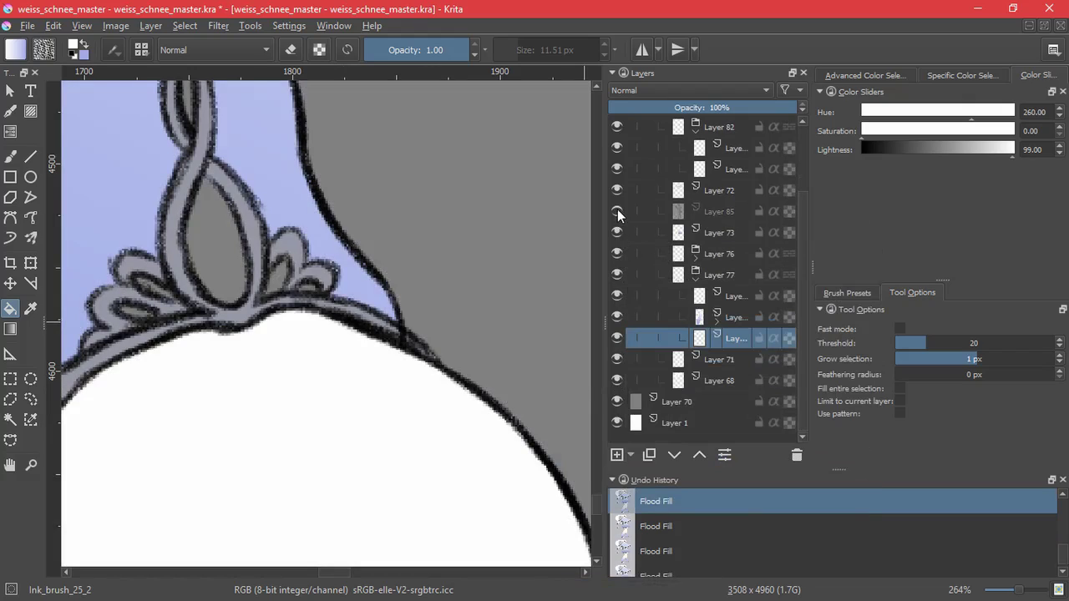
{"action": "left_click", "coordinate": [617, 211]}
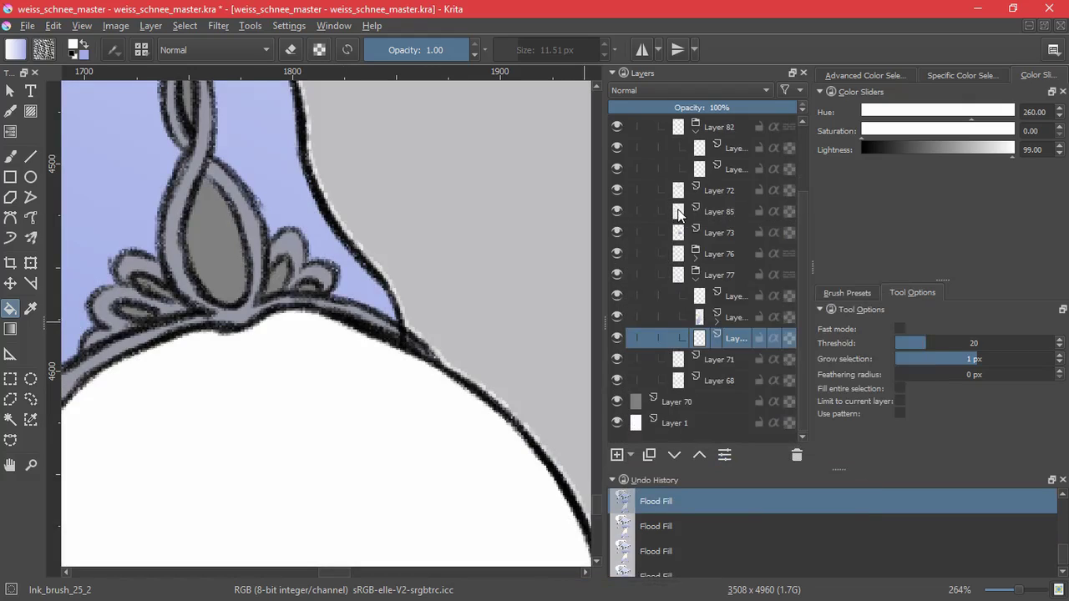
- Hide and show Layer 85 repeatedly to examine what it covers around the whole figure
{"action": "left_click", "coordinate": [528, 246], "text": "ctrl"}
{"action": "left_click_drag", "start_coordinate": [525, 307], "coordinate": [480, 96]}
{"action": "left_click_drag", "start_coordinate": [468, 96], "coordinate": [431, 508]}
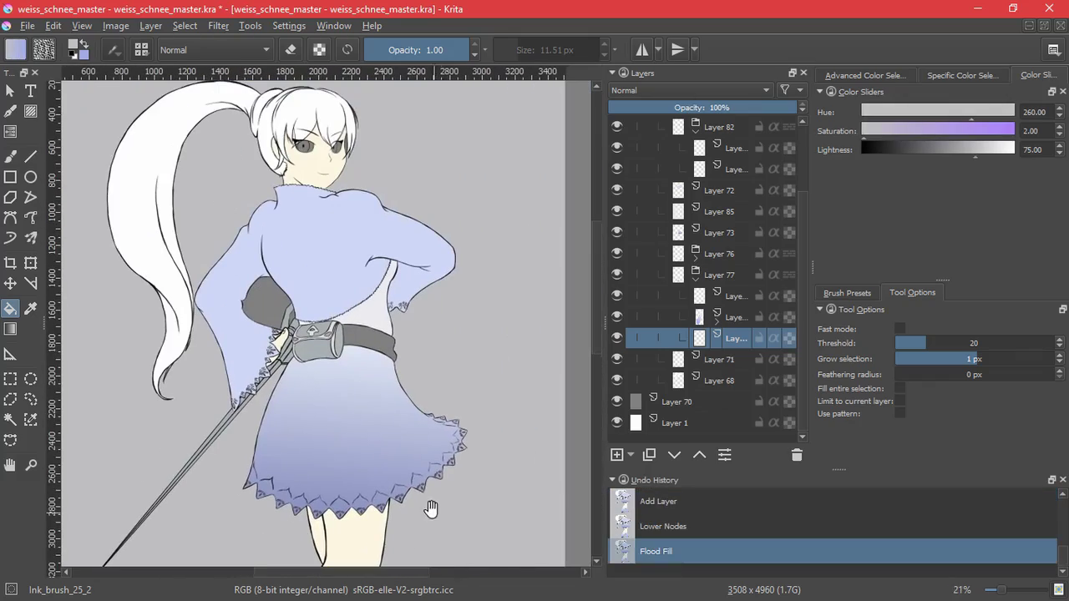
{"action": "left_click", "coordinate": [672, 212]}
{"action": "left_click", "coordinate": [618, 213]}
{"action": "left_click", "coordinate": [618, 213]}
{"action": "left_click", "coordinate": [617, 213]}
{"action": "left_click_drag", "start_coordinate": [486, 374], "coordinate": [496, 48]}
{"action": "left_click", "coordinate": [618, 213]}
{"action": "left_click", "coordinate": [618, 213]}
{"action": "left_click_drag", "start_coordinate": [500, 90], "coordinate": [544, 400]}
{"action": "left_click", "coordinate": [617, 212]}
{"action": "left_click", "coordinate": [617, 212]}
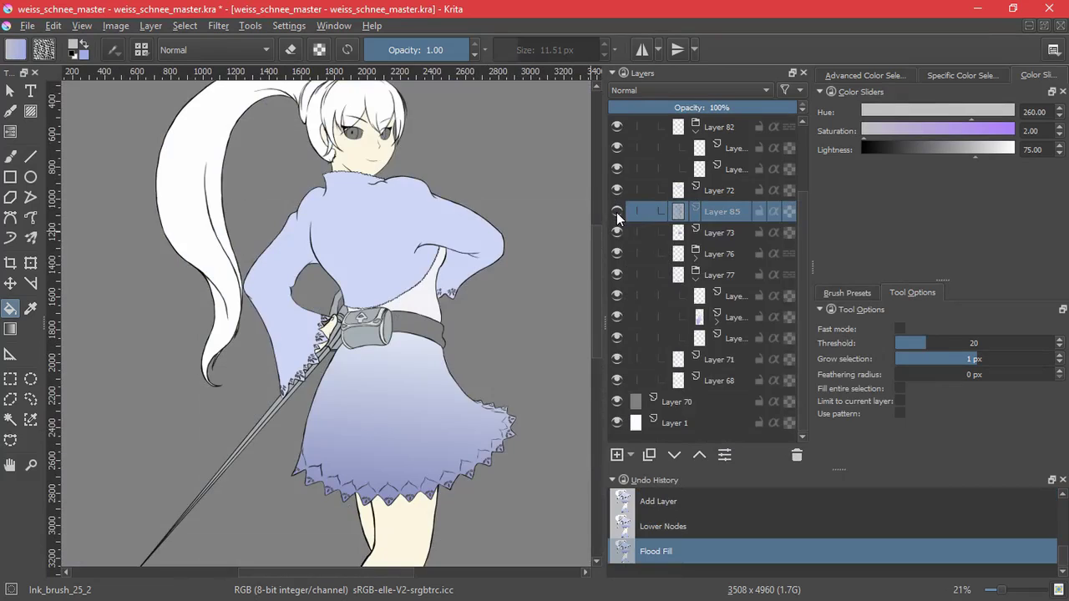
{"action": "left_click", "coordinate": [617, 213]}
{"action": "left_click", "coordinate": [617, 213]}
{"action": "left_click", "coordinate": [617, 213]}
- Sample the pale lavender and replace Layer 85 with a new empty layer directly above Layer 73
{"action": "scroll", "coordinate": [382, 235], "scroll_direction": "up", "scroll_amount": 12}
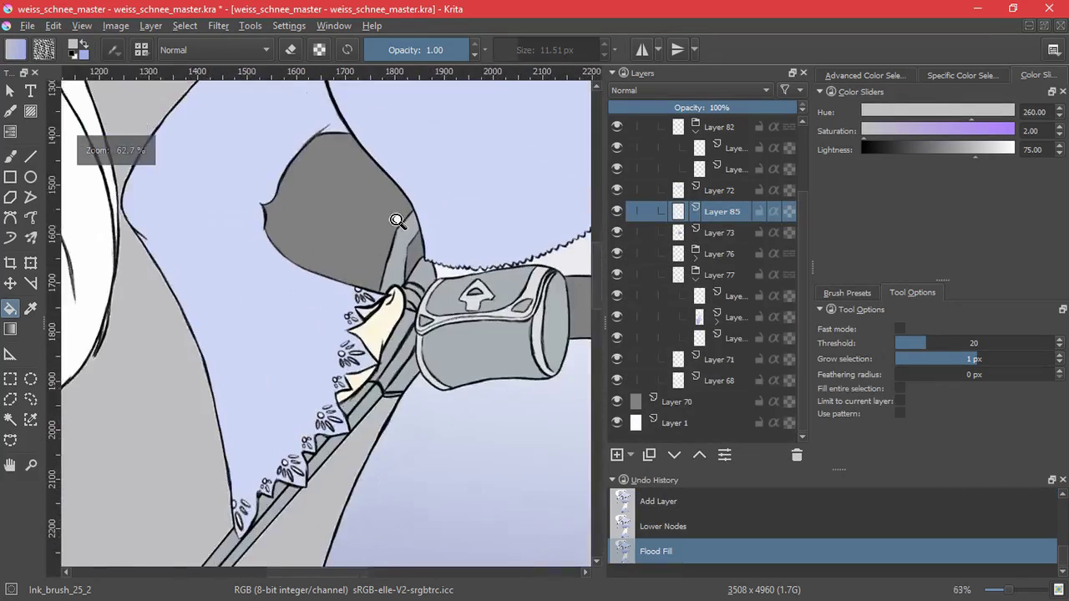
{"action": "left_click", "coordinate": [510, 249], "text": "ctrl"}
{"action": "scroll", "coordinate": [510, 249], "scroll_direction": "down", "scroll_amount": 12}
{"action": "left_click", "coordinate": [796, 455]}
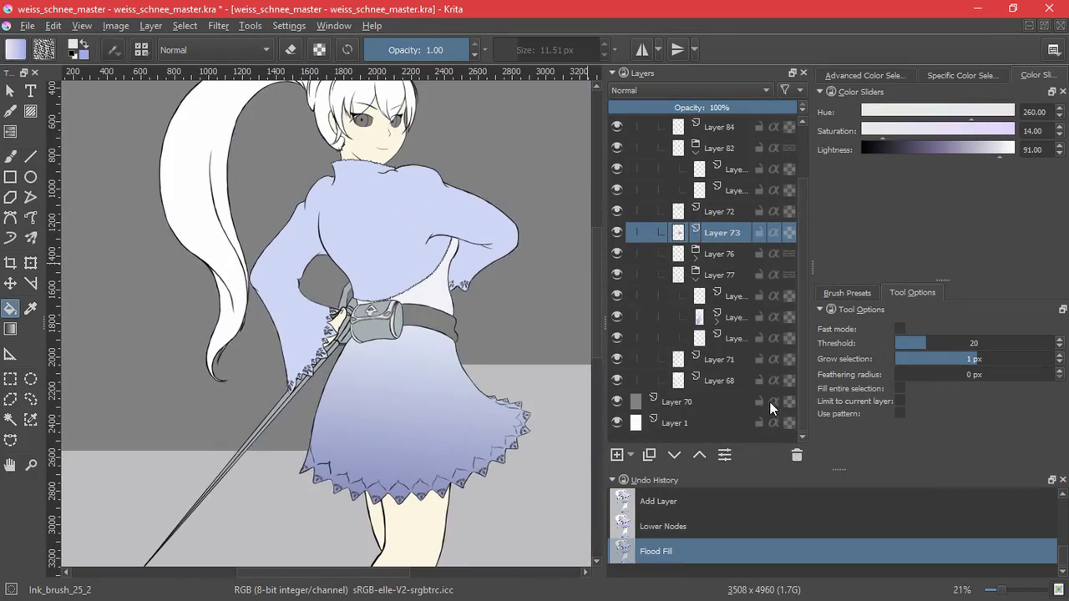
{"action": "left_click", "coordinate": [617, 455]}
- Fill the lining triangle beside the hand and the two uppermost flowers on the hanging sleeve with pale lavender
{"action": "scroll", "coordinate": [328, 334], "scroll_direction": "up", "scroll_amount": 12}
{"action": "left_click", "coordinate": [376, 187]}
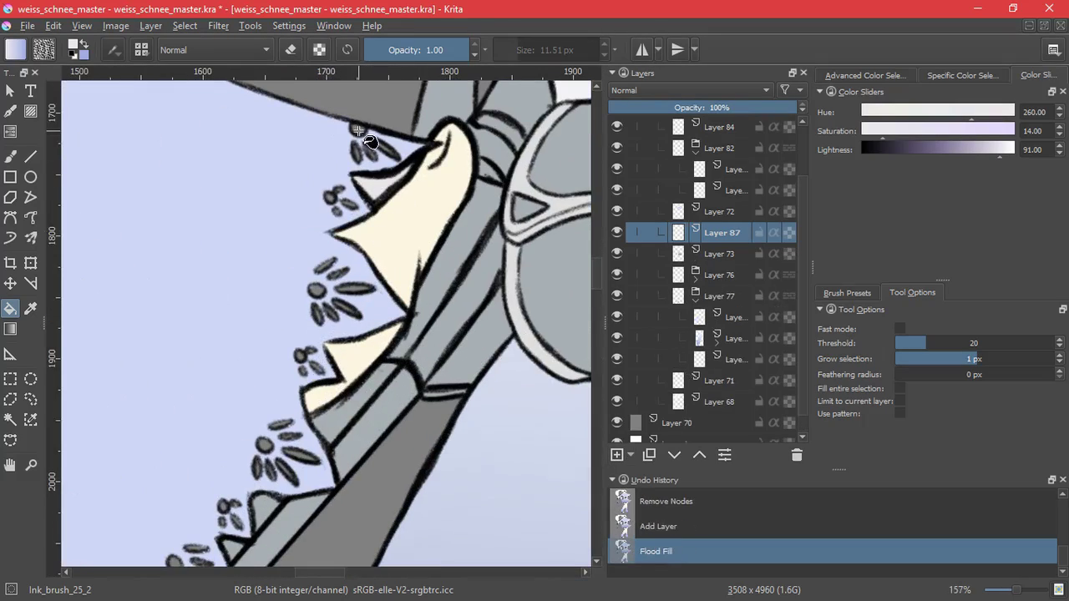
{"action": "left_click", "coordinate": [359, 128]}
{"action": "scroll", "coordinate": [358, 130], "scroll_direction": "up", "scroll_amount": 4}
{"action": "left_click", "coordinate": [309, 470]}
{"action": "left_click", "coordinate": [271, 460]}
{"action": "left_click", "coordinate": [285, 488]}
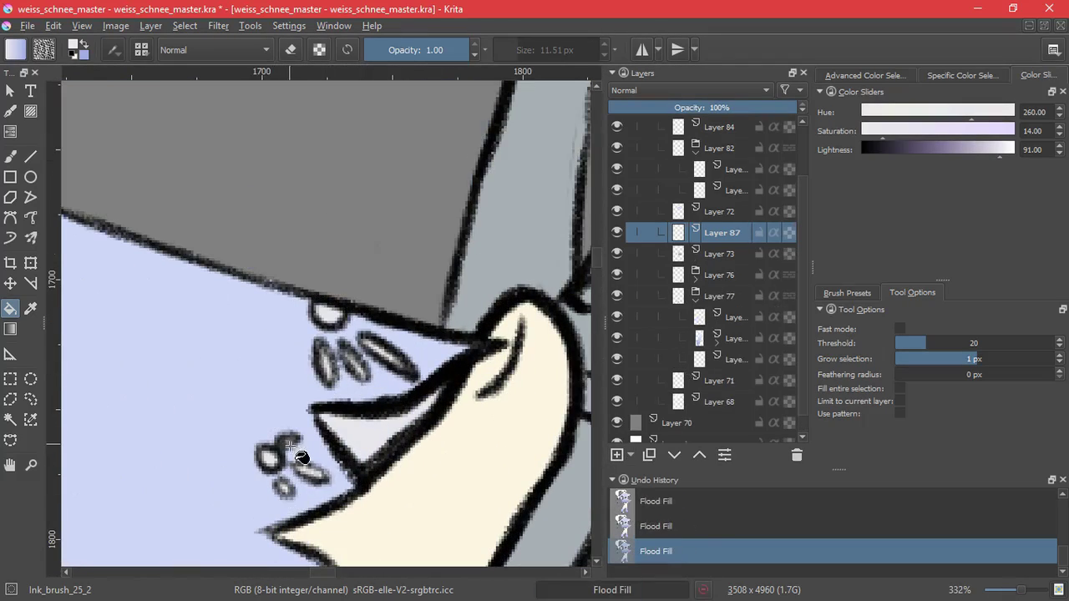
{"action": "left_click", "coordinate": [289, 442]}
- Fill the next two large flowers and the small one between them along the hanging sleeve's edge with pale lavender
{"action": "left_click_drag", "start_coordinate": [280, 493], "coordinate": [374, 177]}
{"action": "left_click", "coordinate": [352, 286]}
{"action": "left_click", "coordinate": [380, 303]}
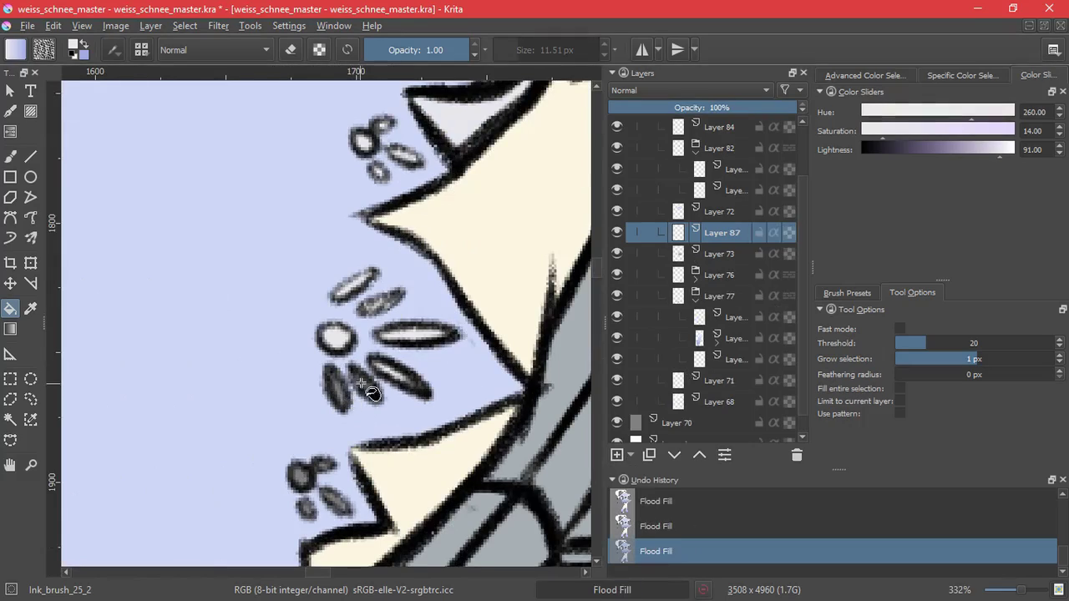
{"action": "scroll", "coordinate": [334, 343], "scroll_direction": "down", "scroll_amount": 3}
{"action": "scroll", "coordinate": [322, 365], "scroll_direction": "down", "scroll_amount": 3}
{"action": "scroll", "coordinate": [322, 365], "scroll_direction": "down", "scroll_amount": 3}
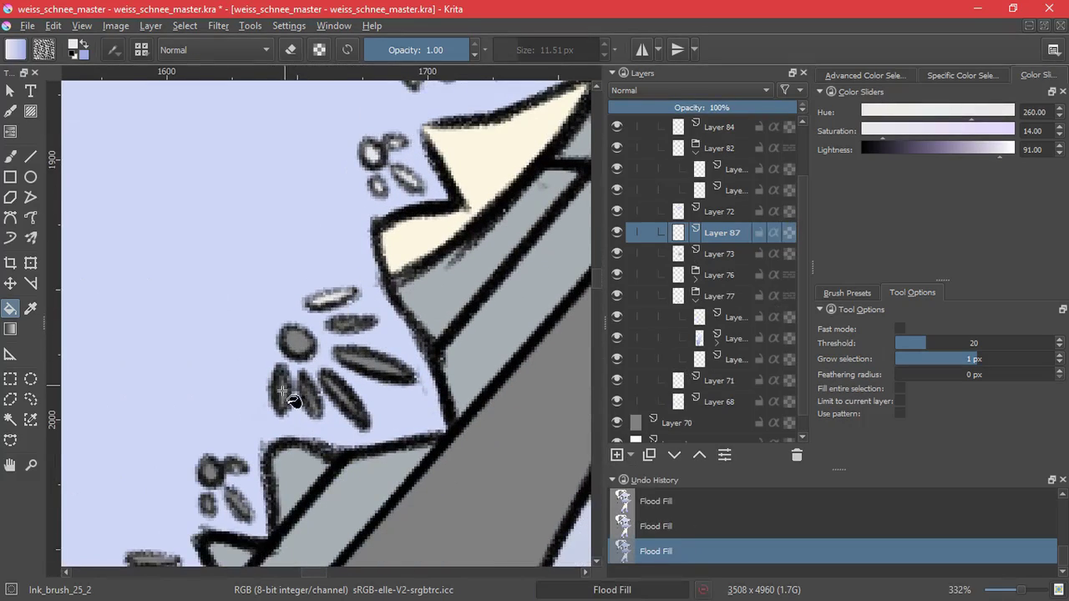
{"action": "left_click", "coordinate": [310, 404]}
{"action": "left_click", "coordinate": [344, 398]}
- Fill the third small flower and the large flower below it on the hanging sleeve with pale lavender
{"action": "left_click_drag", "start_coordinate": [262, 455], "coordinate": [327, 323]}
{"action": "left_click", "coordinate": [276, 340]}
{"action": "left_click", "coordinate": [302, 369]}
{"action": "left_click", "coordinate": [273, 374]}
{"action": "left_click", "coordinate": [301, 336]}
{"action": "left_click_drag", "start_coordinate": [259, 417], "coordinate": [355, 324]}
{"action": "left_click", "coordinate": [315, 334]}
{"action": "left_click", "coordinate": [271, 371]}
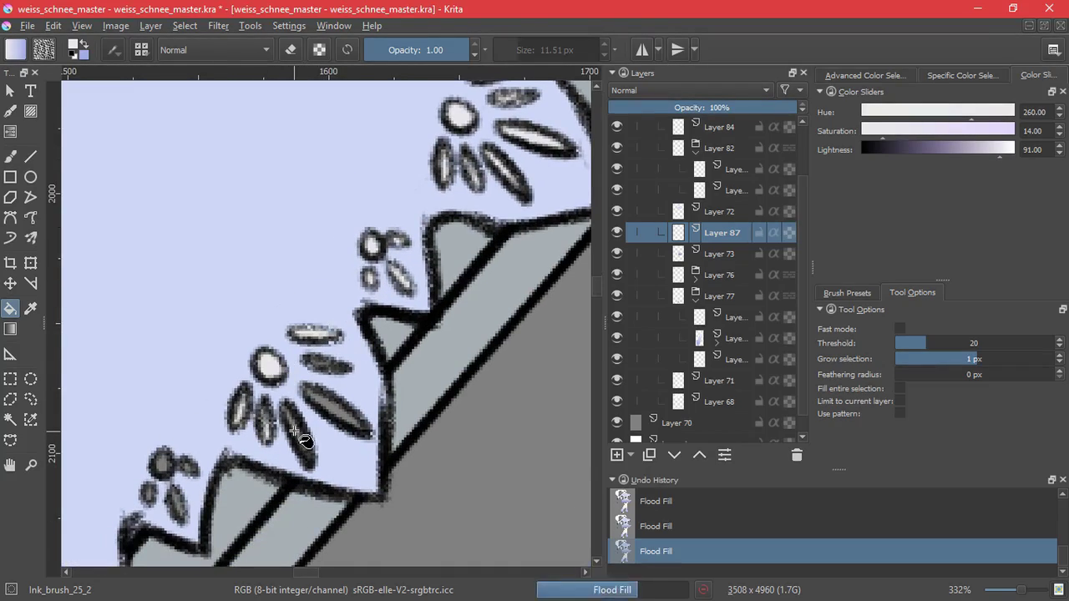
- Fill the lowest small flower and the petals at the hanging sleeve's pointed tip with pale lavender
{"action": "scroll", "coordinate": [250, 468], "scroll_direction": "down", "scroll_amount": 3}
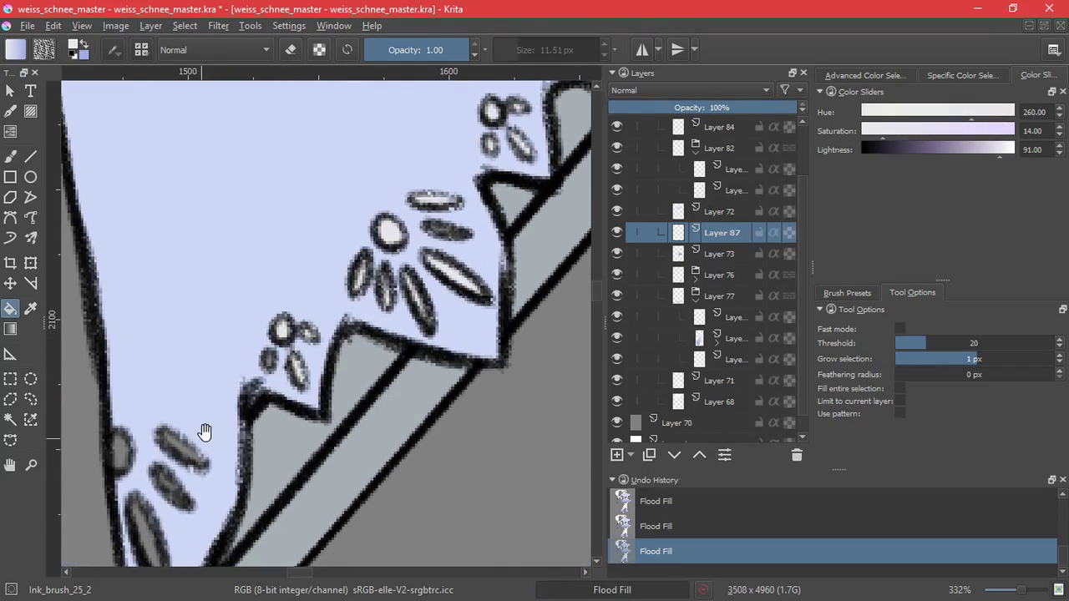
{"action": "left_click_drag", "start_coordinate": [202, 434], "coordinate": [324, 352]}
{"action": "left_click", "coordinate": [304, 367]}
{"action": "left_click", "coordinate": [248, 375]}
{"action": "left_click", "coordinate": [294, 407]}
{"action": "left_click", "coordinate": [277, 477]}
- Fill the flowers on the bent arm's cuff with pale lavender on the new layer and save the file
{"action": "left_click_drag", "start_coordinate": [468, 326], "coordinate": [489, 306]}
{"action": "scroll", "coordinate": [490, 307], "scroll_direction": "up", "scroll_amount": 4}
{"action": "left_click", "coordinate": [453, 343]}
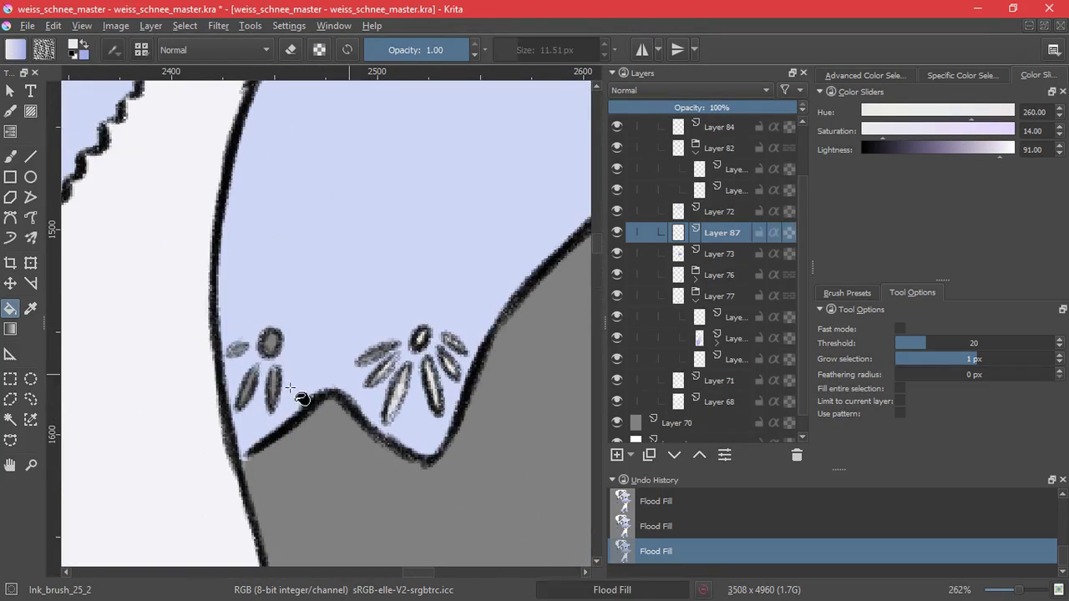
{"action": "scroll", "coordinate": [449, 325], "scroll_direction": "down", "scroll_amount": 8}
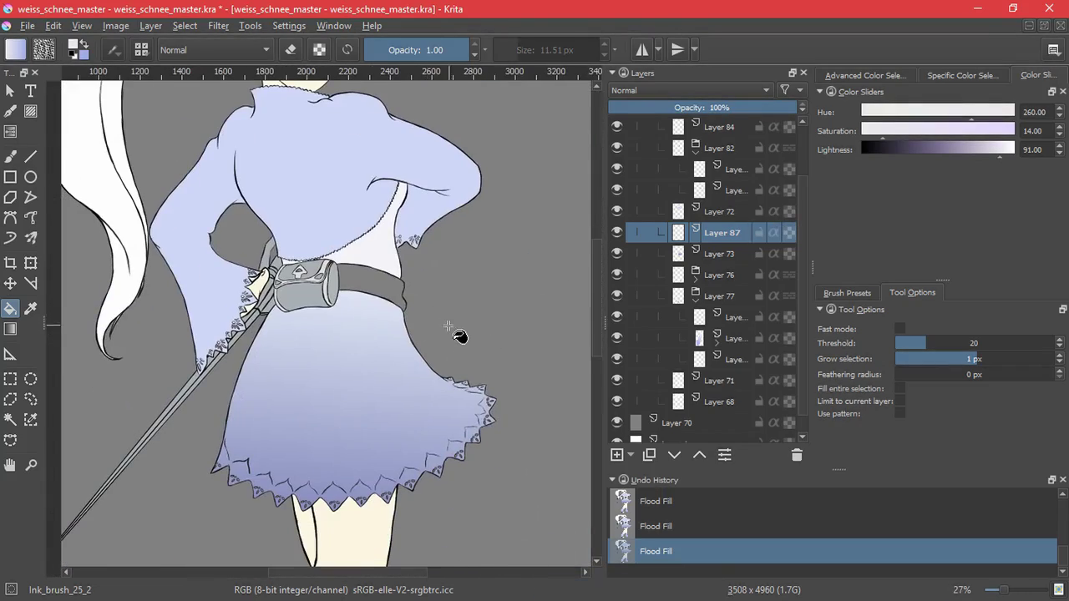
{"action": "key", "text": "2"}
{"action": "key", "text": "ctrl+s"}
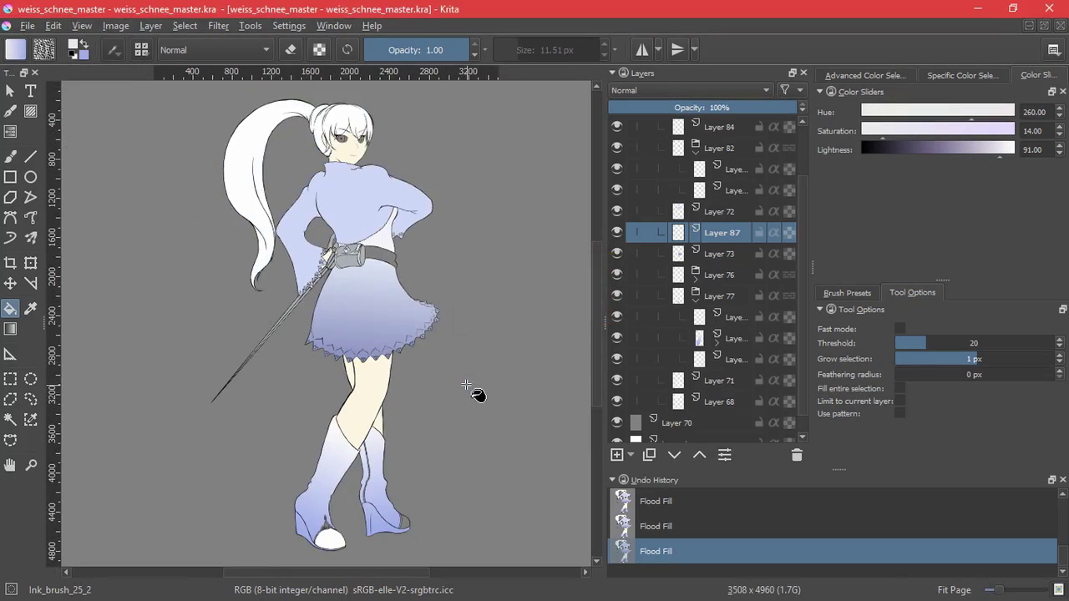
- Sample white from the front boot's toe cap as the fill colour
{"action": "left_click", "coordinate": [515, 397]}
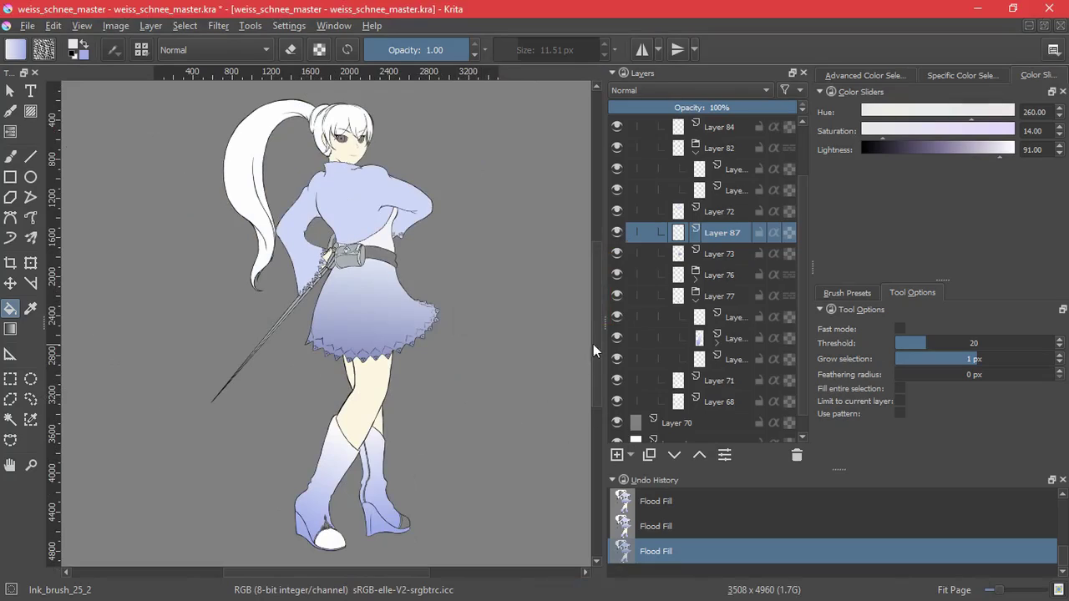
{"action": "scroll", "coordinate": [424, 437], "scroll_direction": "up", "scroll_amount": 4}
{"action": "left_click", "coordinate": [119, 503], "text": "ctrl"}
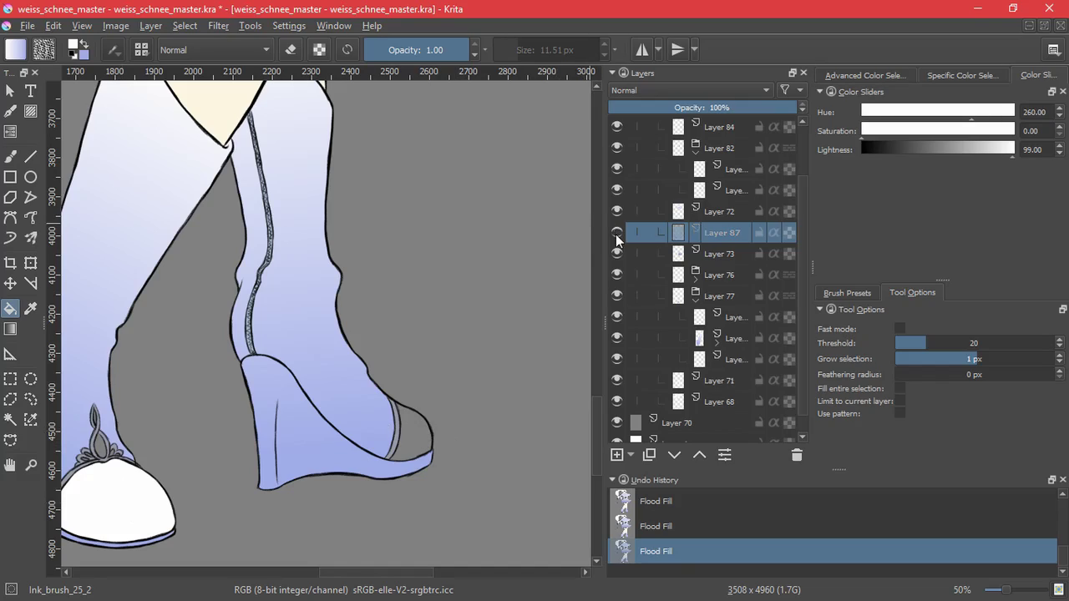
- Toggle the visibility of several colour layers to find the one holding the boot's toe cap fill
{"action": "left_click", "coordinate": [616, 235]}
{"action": "scroll", "coordinate": [617, 284], "scroll_direction": "down", "scroll_amount": 1}
{"action": "left_click", "coordinate": [617, 360]}
{"action": "left_click", "coordinate": [617, 359]}
{"action": "left_click", "coordinate": [618, 170]}
{"action": "left_click", "coordinate": [619, 172]}
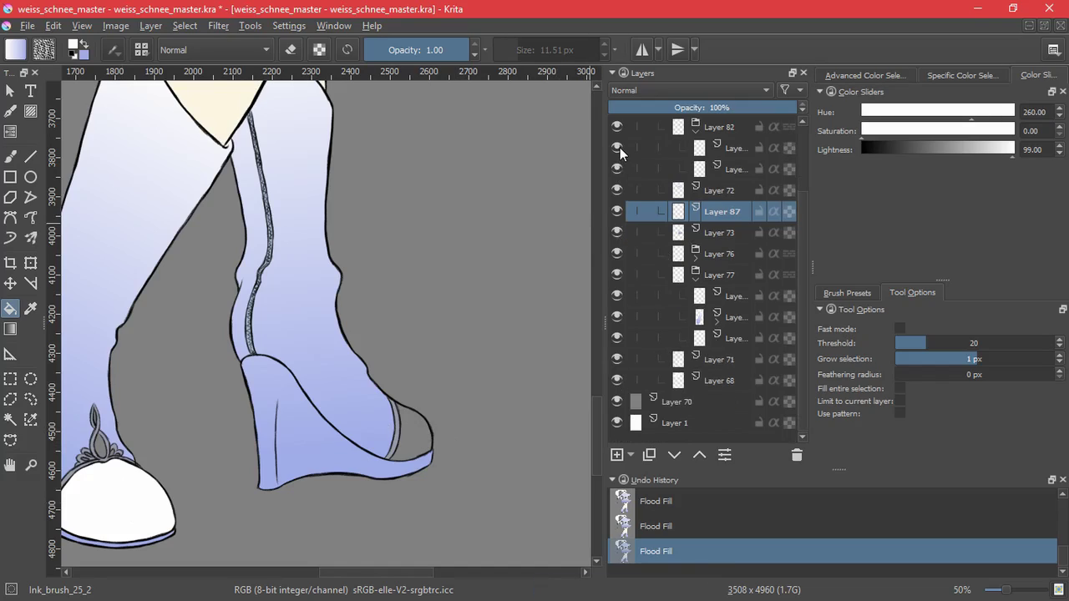
{"action": "left_click", "coordinate": [618, 253]}
{"action": "left_click", "coordinate": [617, 253]}
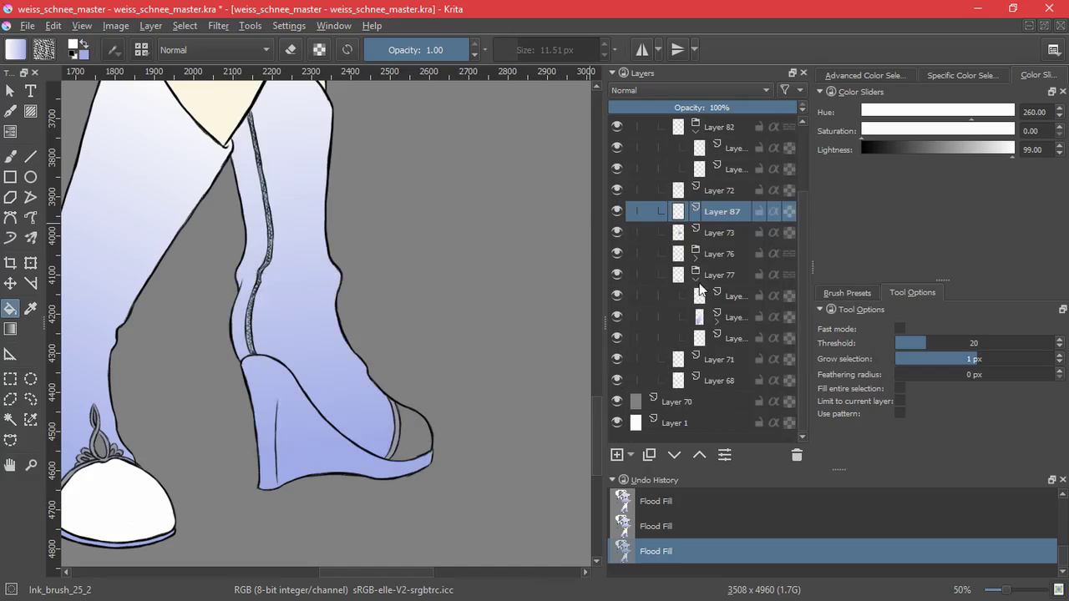
- On the lowest layer of the Layer 77 group, fill the openings of the front boot's toe ornament with white
{"action": "left_click", "coordinate": [618, 338]}
{"action": "left_click", "coordinate": [699, 339]}
{"action": "scroll", "coordinate": [121, 478], "scroll_direction": "up", "scroll_amount": 5}
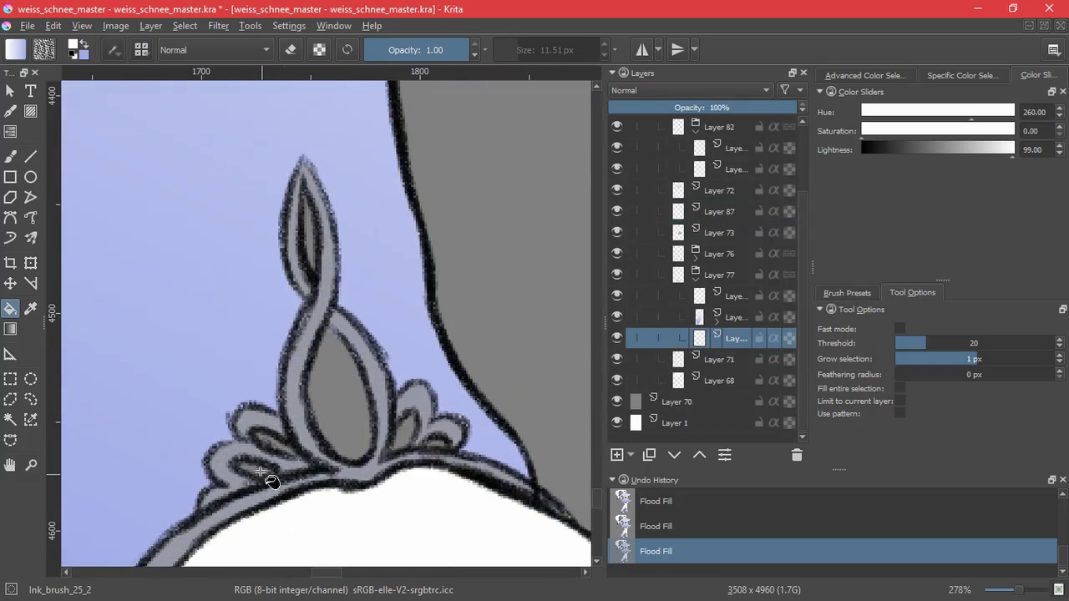
{"action": "key", "text": "ctrl+z"}
{"action": "key", "text": "ctrl+z"}
{"action": "key", "text": "ctrl+shift+z"}
{"action": "key", "text": "ctrl+shift+z"}
{"action": "left_click", "coordinate": [339, 415]}
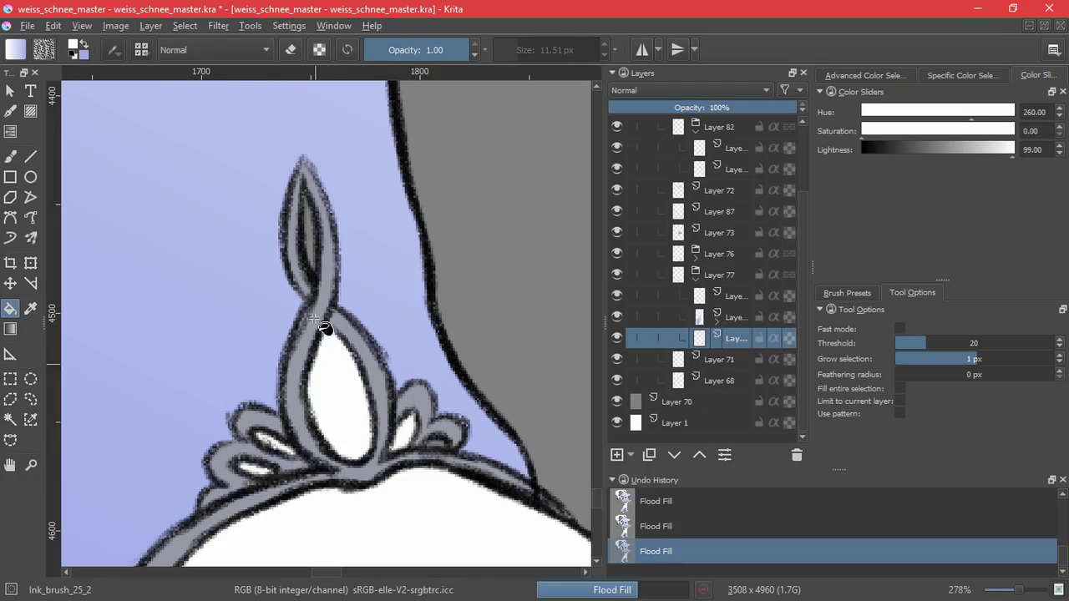
- Add a layer at the bottom of the Layer 76 group and fill the rear boot's toe cap with white
{"action": "scroll", "coordinate": [451, 389], "scroll_direction": "down", "scroll_amount": 5}
{"action": "left_click_drag", "start_coordinate": [451, 389], "coordinate": [173, 397]}
{"action": "left_click", "coordinate": [355, 445]}
{"action": "key", "text": "ctrl+z"}
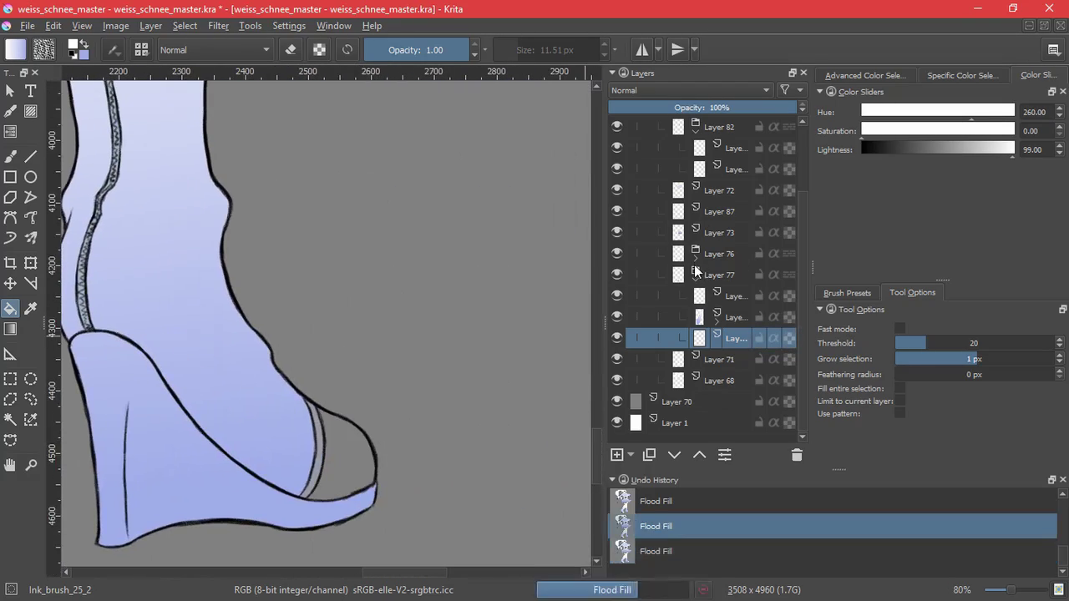
{"action": "left_click", "coordinate": [695, 258]}
{"action": "left_click", "coordinate": [705, 318]}
{"action": "left_click", "coordinate": [617, 455]}
{"action": "left_click", "coordinate": [674, 455]}
{"action": "left_click", "coordinate": [342, 472]}
- Collapse the layer groups and toggle Layers 71 and 76 to check what they contain
{"action": "scroll", "coordinate": [370, 334], "scroll_direction": "down", "scroll_amount": 4}
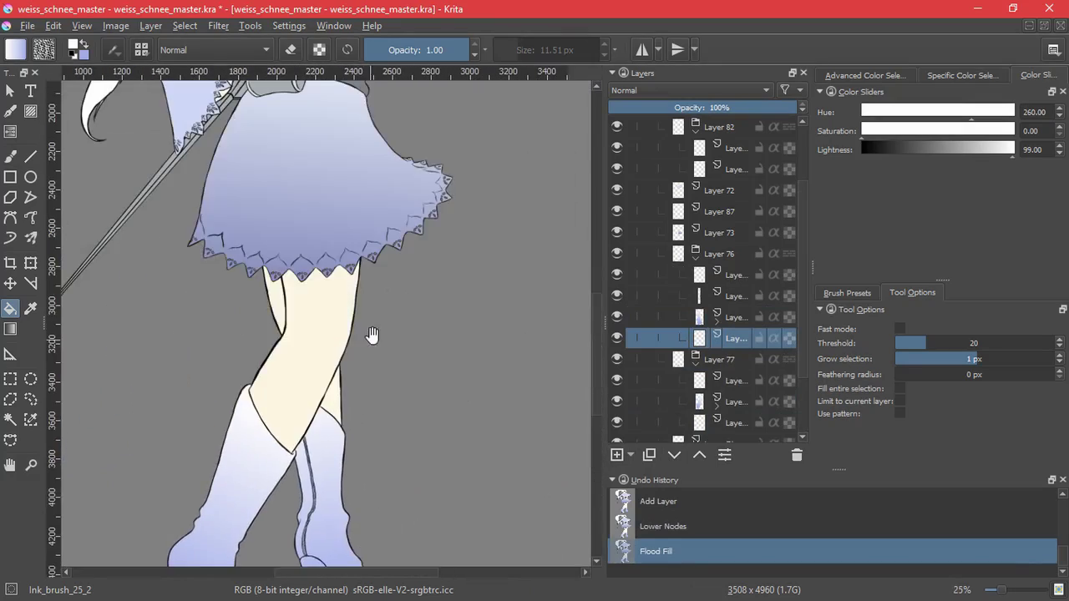
{"action": "scroll", "coordinate": [369, 334], "scroll_direction": "up", "scroll_amount": 5}
{"action": "left_click", "coordinate": [696, 193]}
{"action": "left_click", "coordinate": [615, 338]}
{"action": "left_click", "coordinate": [615, 337]}
{"action": "left_click", "coordinate": [617, 297]}
{"action": "left_click", "coordinate": [616, 296]}
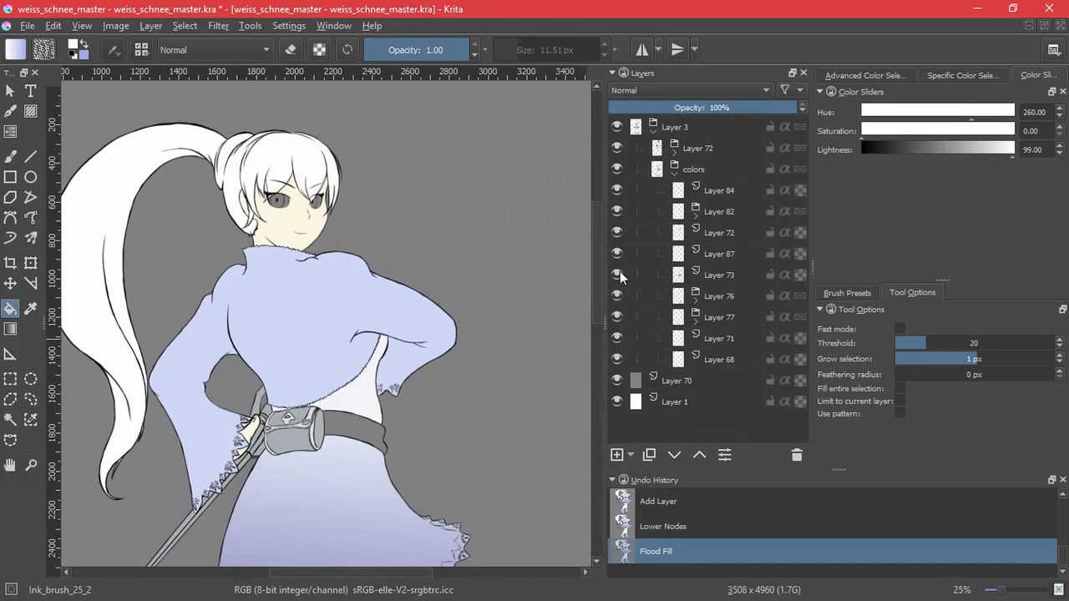
- Add a new layer and place it directly below Layer 73, above the Layer 76 group
{"action": "left_click", "coordinate": [718, 296]}
{"action": "left_click", "coordinate": [617, 455]}
{"action": "key", "text": "ctrl+z"}
{"action": "left_click", "coordinate": [708, 277]}
{"action": "left_click", "coordinate": [617, 455]}
{"action": "left_click", "coordinate": [674, 455]}
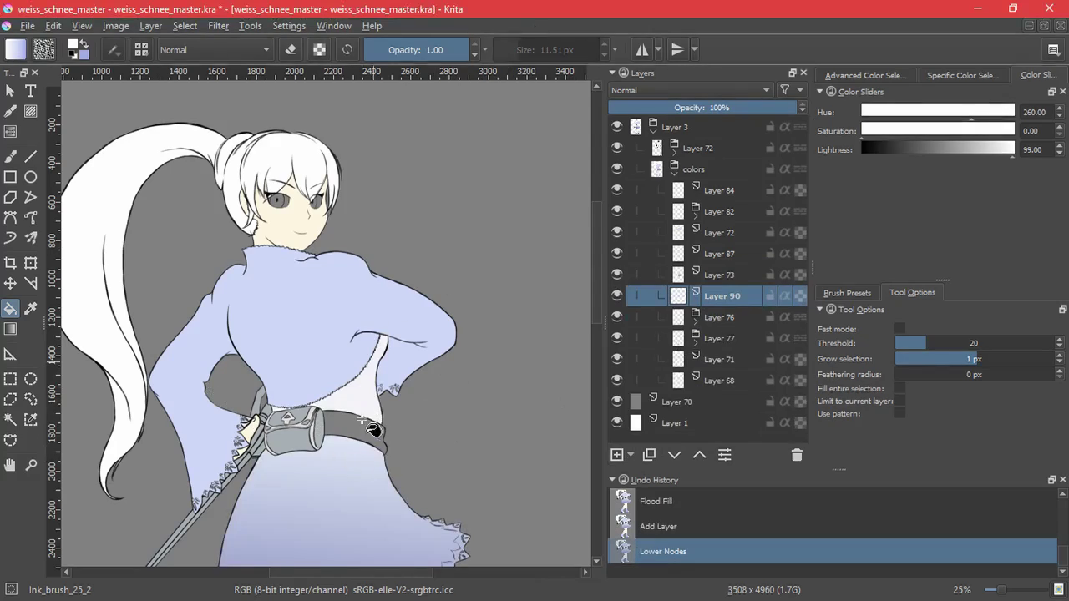
- Fill the belt with white on the new layer and put that layer into its own group
{"action": "left_click_drag", "start_coordinate": [374, 429], "coordinate": [396, 410]}
{"action": "left_click", "coordinate": [396, 410]}
{"action": "left_click_drag", "start_coordinate": [391, 334], "coordinate": [488, 387]}
{"action": "key", "text": "ctrl+g"}
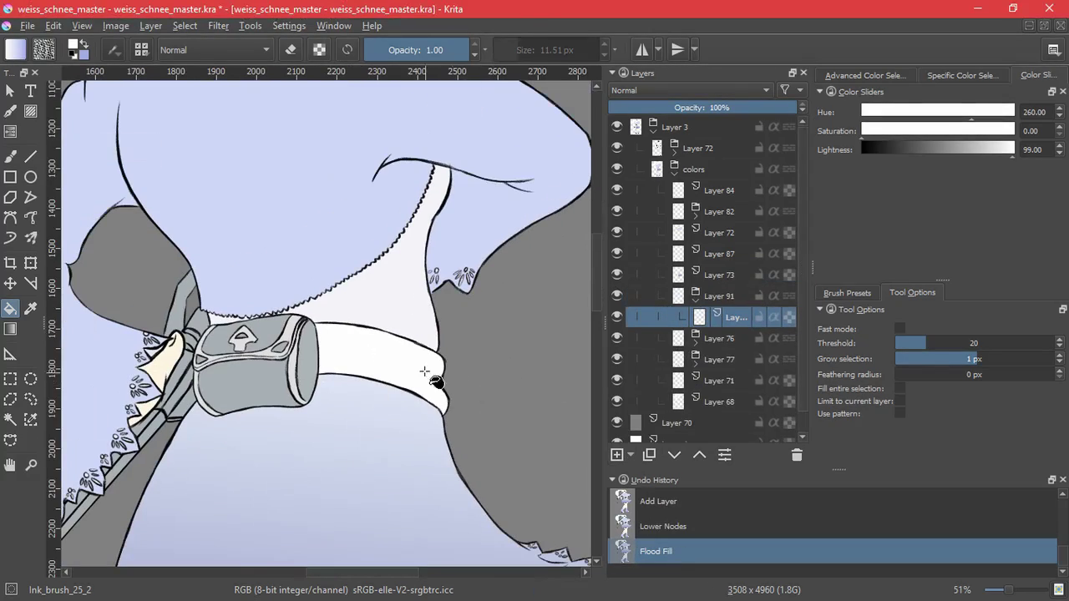
{"action": "left_click", "coordinate": [439, 416]}
- Select the opaque area of the belt layer and add a layer above it for a gradient
{"action": "left_click", "coordinate": [184, 26]}
{"action": "left_click", "coordinate": [220, 244]}
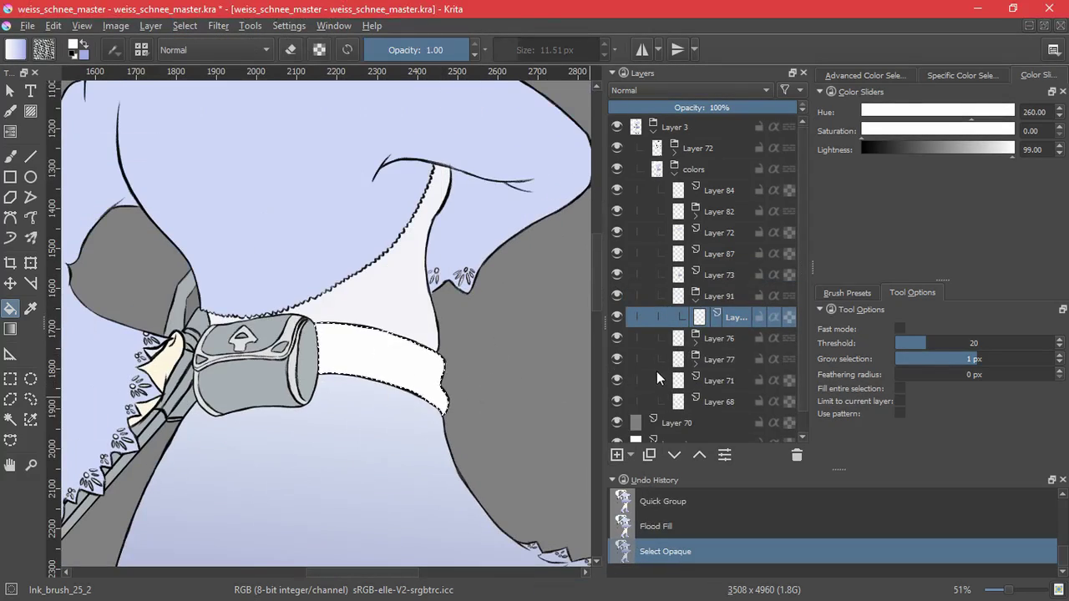
{"action": "key", "text": "Insert"}
{"action": "key", "text": "g"}
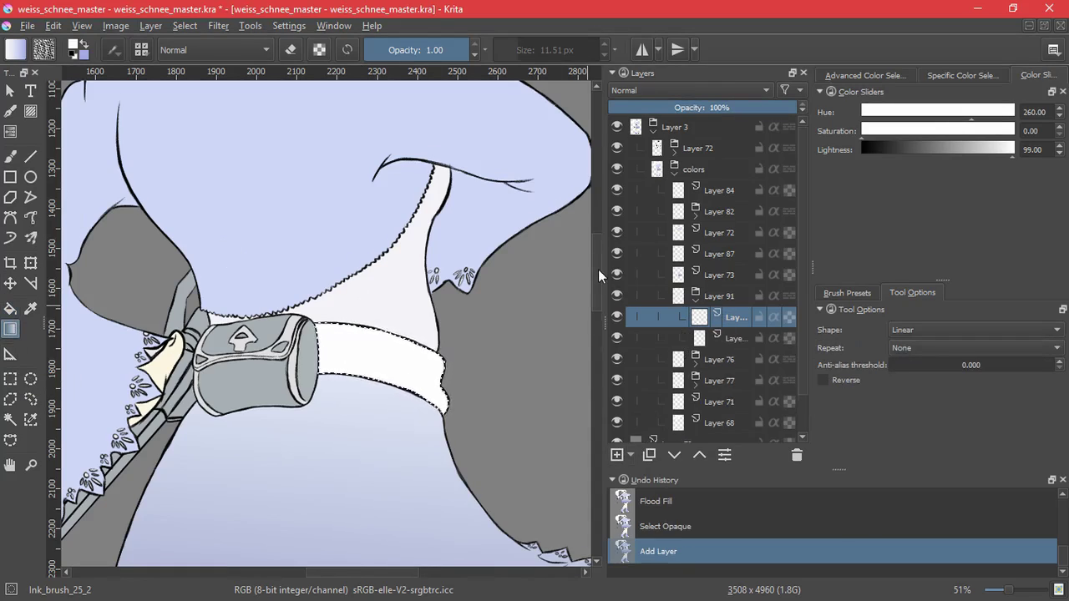
- Sample the skirt's blue-violet (hue 231, saturation 28, lightness 65) as foreground colour and choose a gradient preset
{"action": "left_click_drag", "start_coordinate": [598, 271], "coordinate": [598, 324]}
{"action": "left_click", "coordinate": [304, 442], "text": "ctrl"}
{"action": "left_click", "coordinate": [73, 55]}
{"action": "left_click", "coordinate": [315, 444], "text": "ctrl"}
{"action": "left_click", "coordinate": [16, 50]}
{"action": "left_click", "coordinate": [50, 146]}
{"action": "left_click", "coordinate": [526, 23]}
{"action": "left_click_drag", "start_coordinate": [597, 327], "coordinate": [598, 283]}
{"action": "left_click_drag", "start_coordinate": [380, 269], "coordinate": [384, 234]}
{"action": "key", "text": "ctrl+z"}
{"action": "left_click_drag", "start_coordinate": [366, 392], "coordinate": [417, 234]}
{"action": "key", "text": "ctrl+z"}
{"action": "mouse_move", "coordinate": [326, 387]}
{"action": "left_mouse_down"}
{"action": "mouse_move", "coordinate": [393, 239]}
{"action": "mouse_move", "coordinate": [381, 276]}
{"action": "left_mouse_up"}
{"action": "key", "text": "ctrl+z"}
{"action": "key", "text": "ctrl+shift+z"}
{"action": "key", "text": "ctrl+z"}
{"action": "key", "text": "ctrl+z"}
{"action": "key", "text": "ctrl+shift+z"}
{"action": "key", "text": "ctrl+z"}
- Draw a linear gradient from the belt's lower edge upward and clear the selection
{"action": "left_click_drag", "start_coordinate": [373, 363], "coordinate": [384, 291]}
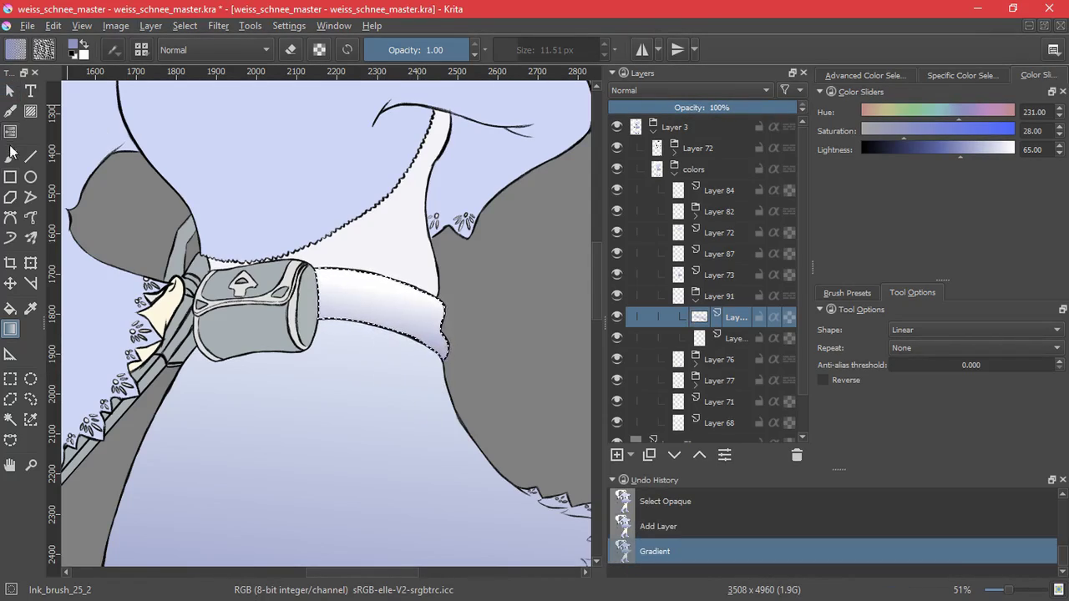
{"action": "left_click", "coordinate": [10, 379]}
{"action": "left_click", "coordinate": [528, 323]}
- Add a new layer directly below Layer 68 and put it into its own group
{"action": "scroll", "coordinate": [476, 324], "scroll_direction": "down", "scroll_amount": 4}
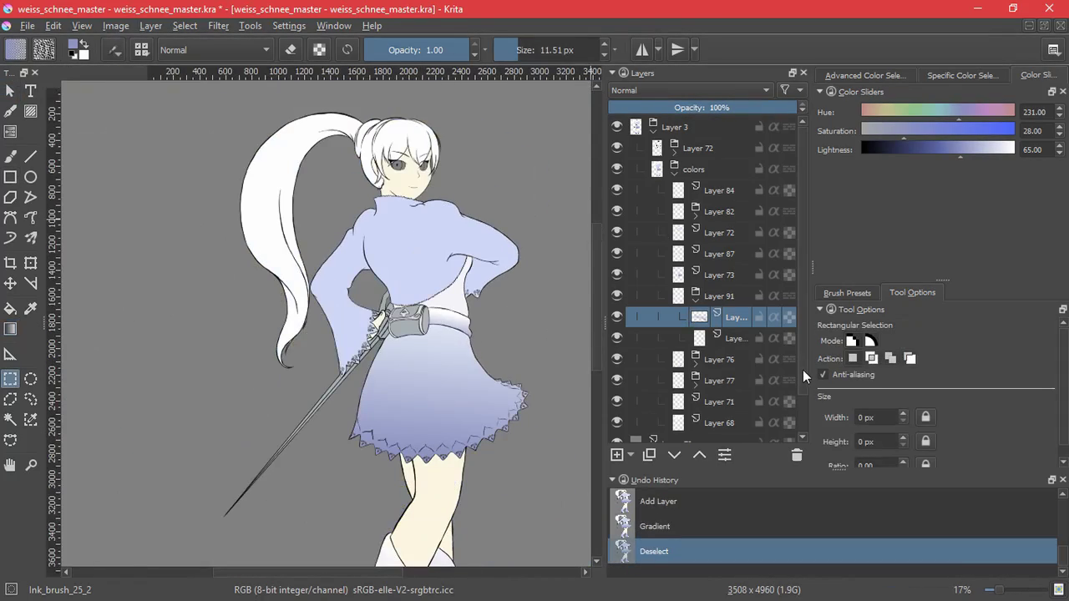
{"action": "left_click_drag", "start_coordinate": [803, 369], "coordinate": [802, 409]}
{"action": "left_click", "coordinate": [680, 382]}
{"action": "left_click", "coordinate": [617, 455]}
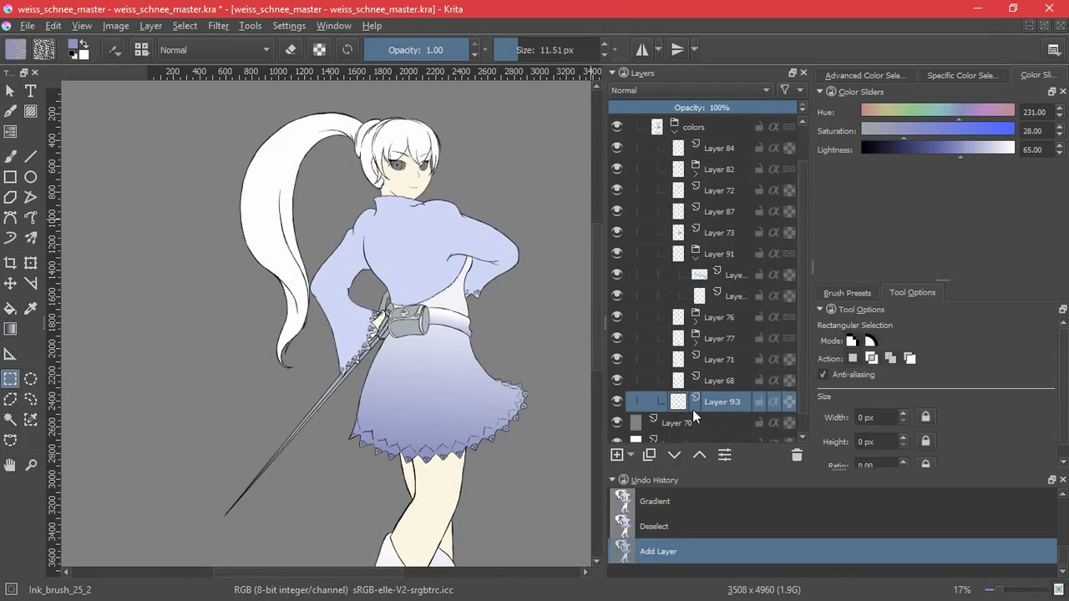
{"action": "key", "text": "ctrl+bracketleft"}
{"action": "key", "text": "ctrl+g"}
- Fill the eye whites of both eyes with white and add another layer above in the group
{"action": "scroll", "coordinate": [392, 309], "scroll_direction": "up", "scroll_amount": 12}
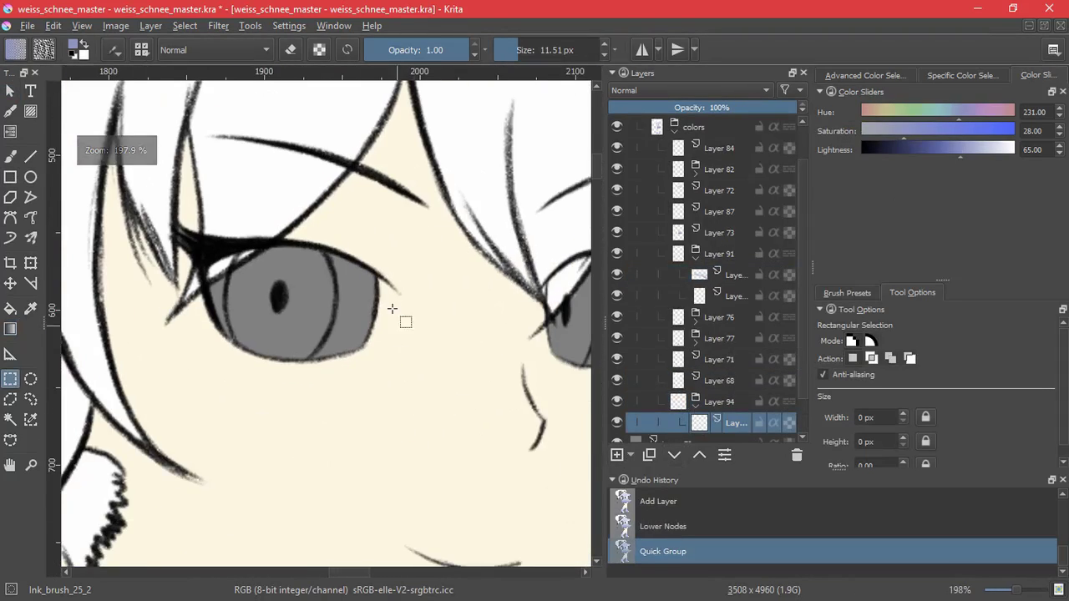
{"action": "scroll", "coordinate": [391, 309], "scroll_direction": "down", "scroll_amount": 1}
{"action": "key", "text": "f"}
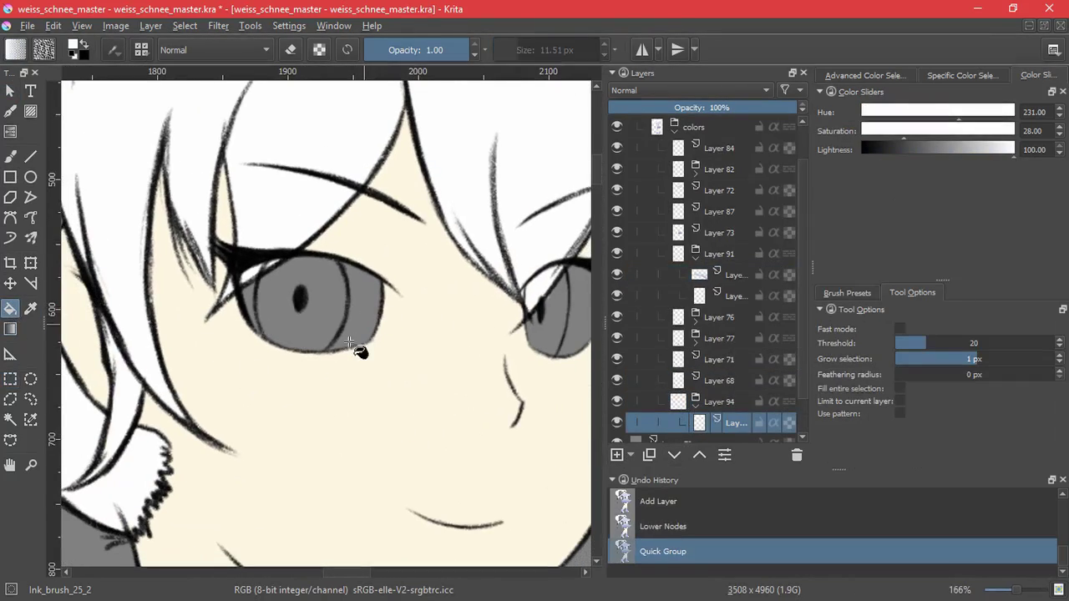
{"action": "left_click", "coordinate": [359, 331]}
{"action": "left_click", "coordinate": [248, 305]}
{"action": "left_click_drag", "start_coordinate": [543, 312], "coordinate": [431, 322]}
{"action": "left_click", "coordinate": [471, 338]}
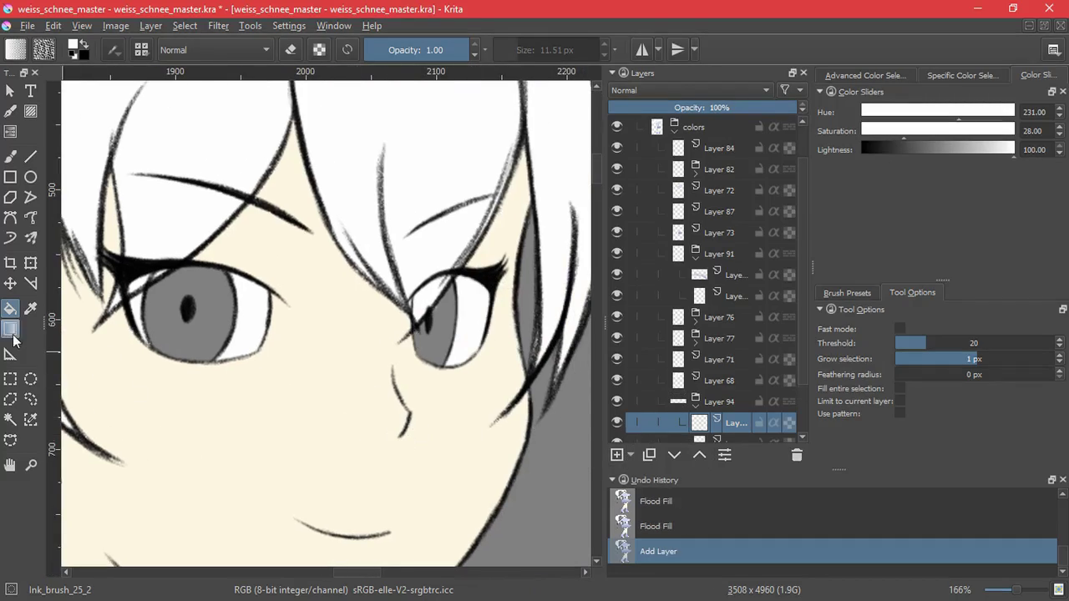
- Pick a light blue (hue 206, saturation 78, lightness 89) as fill colour for the irises
{"action": "left_click", "coordinate": [10, 419]}
{"action": "key", "text": "ctrl+z"}
{"action": "key", "text": "f"}
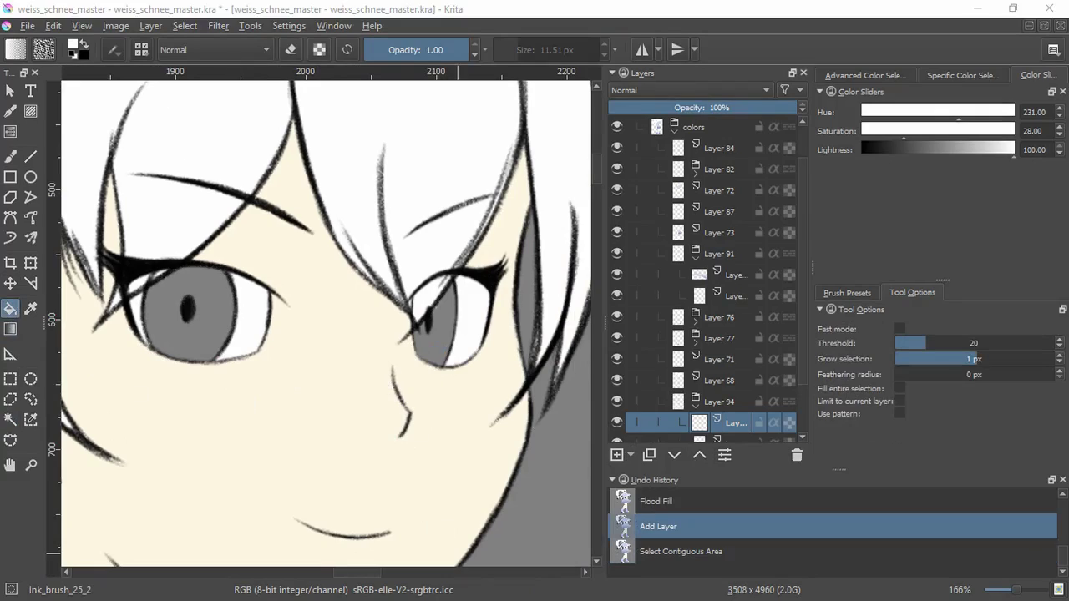
{"action": "left_click", "coordinate": [489, 599], "text": "ctrl"}
{"action": "left_click", "coordinate": [201, 336]}
{"action": "left_click", "coordinate": [453, 362]}
{"action": "left_click", "coordinate": [184, 26]}
{"action": "left_click", "coordinate": [381, 338]}
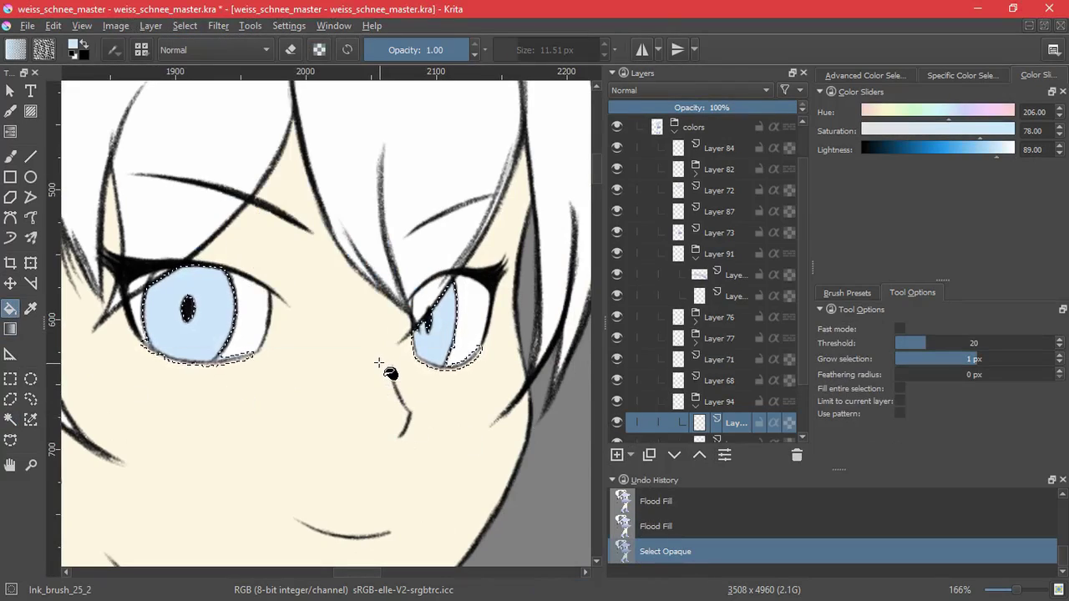
{"action": "key", "text": "ctrl+z"}
{"action": "key", "text": "ctrl+z"}
{"action": "key", "text": "ctrl+z"}
- Paint the irises light blue with the freehand brush, keeping inside the line art
{"action": "left_click", "coordinate": [11, 156]}
{"action": "scroll", "coordinate": [219, 291], "scroll_direction": "up", "scroll_amount": 5}
{"action": "left_click_drag", "start_coordinate": [205, 327], "coordinate": [172, 338]}
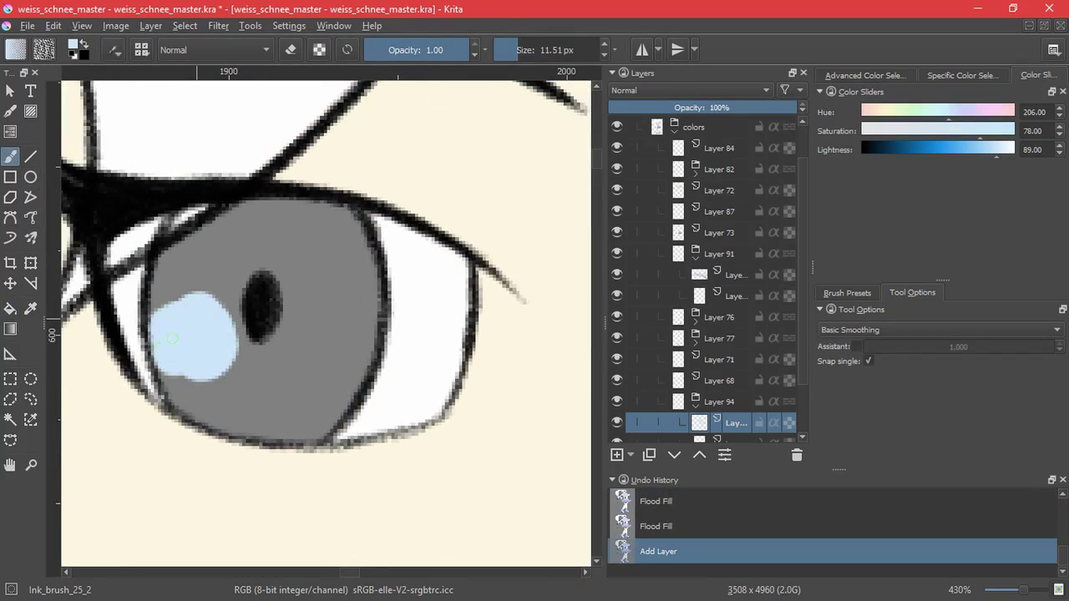
{"action": "mouse_move", "coordinate": [206, 242]}
{"action": "left_mouse_down"}
{"action": "mouse_move", "coordinate": [344, 225]}
{"action": "mouse_move", "coordinate": [363, 315]}
{"action": "mouse_move", "coordinate": [340, 388]}
{"action": "mouse_move", "coordinate": [314, 420]}
{"action": "mouse_move", "coordinate": [242, 415]}
{"action": "left_mouse_up"}
{"action": "mouse_move", "coordinate": [187, 389]}
{"action": "left_mouse_down"}
{"action": "mouse_move", "coordinate": [286, 241]}
{"action": "mouse_move", "coordinate": [280, 369]}
{"action": "mouse_move", "coordinate": [259, 369]}
{"action": "left_mouse_up"}
{"action": "mouse_move", "coordinate": [576, 371]}
{"action": "left_mouse_down"}
{"action": "mouse_move", "coordinate": [366, 402]}
{"action": "mouse_move", "coordinate": [230, 354]}
{"action": "left_mouse_up"}
{"action": "mouse_move", "coordinate": [257, 360]}
{"action": "left_mouse_down"}
{"action": "mouse_move", "coordinate": [336, 254]}
{"action": "mouse_move", "coordinate": [342, 272]}
{"action": "mouse_move", "coordinate": [321, 334]}
{"action": "left_mouse_up"}
{"action": "left_click_drag", "start_coordinate": [287, 414], "coordinate": [307, 426]}
{"action": "mouse_move", "coordinate": [327, 360]}
{"action": "left_mouse_down"}
{"action": "mouse_move", "coordinate": [287, 448]}
{"action": "mouse_move", "coordinate": [361, 470]}
{"action": "left_mouse_up"}
{"action": "left_click", "coordinate": [181, 26]}
{"action": "left_click", "coordinate": [218, 242]}
{"action": "key", "text": "ctrl+z"}
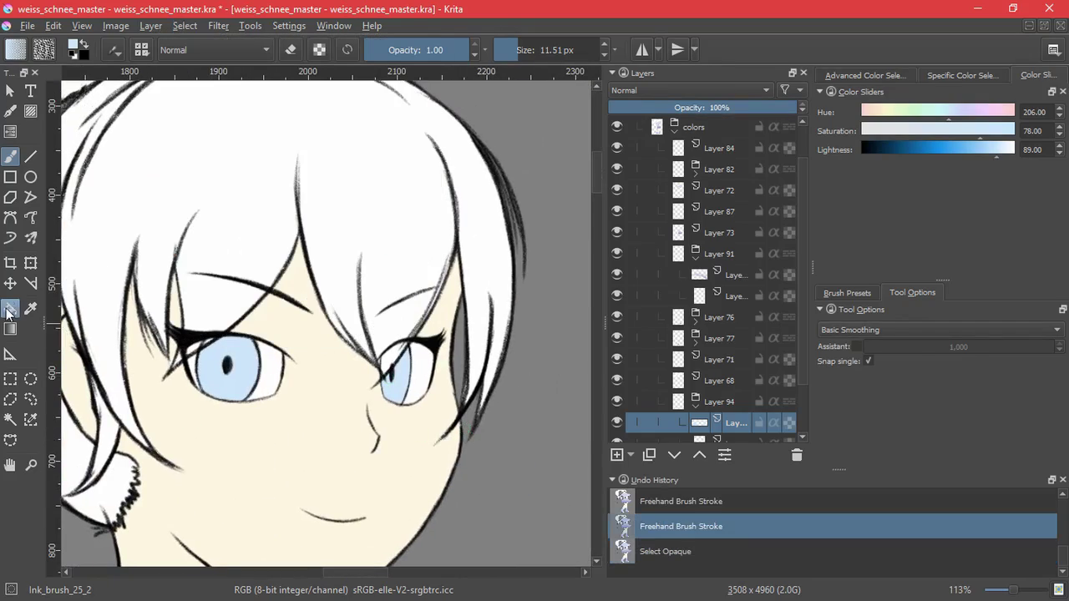
- Fill both irises with light blue, select their opaque area and add a layer above
{"action": "left_click", "coordinate": [10, 307]}
{"action": "left_click", "coordinate": [243, 375]}
{"action": "left_click", "coordinate": [397, 387]}
{"action": "left_click", "coordinate": [184, 26]}
{"action": "left_click", "coordinate": [217, 243]}
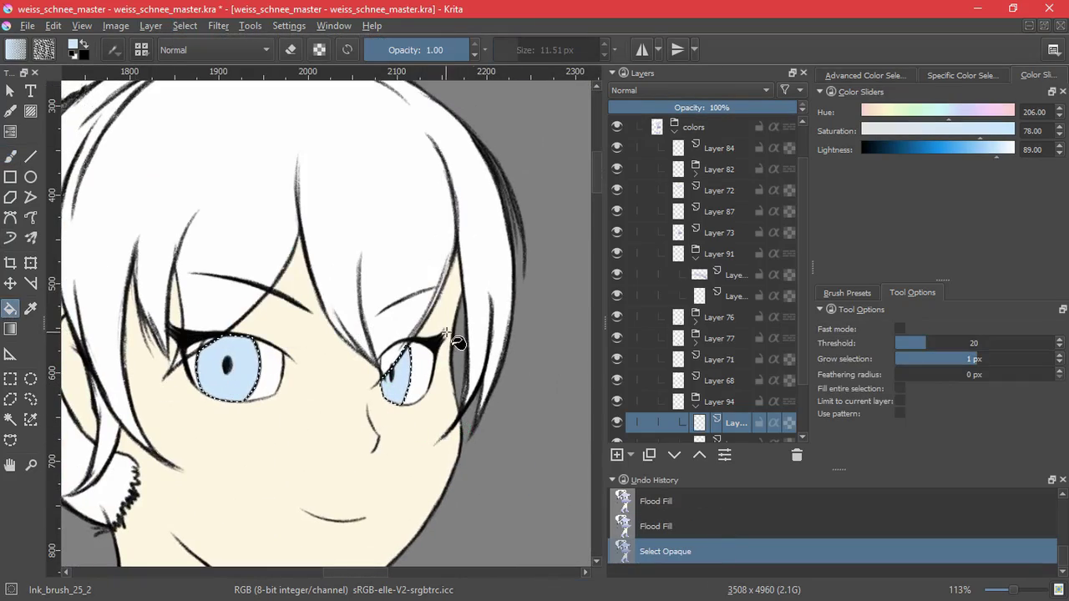
{"action": "scroll", "coordinate": [632, 430], "scroll_direction": "down", "scroll_amount": 1}
{"action": "left_click", "coordinate": [690, 90]}
{"action": "left_click", "coordinate": [639, 229]}
{"action": "key", "text": "g"}
{"action": "left_click_drag", "start_coordinate": [221, 414], "coordinate": [228, 338]}
{"action": "left_click", "coordinate": [632, 91]}
{"action": "left_click", "coordinate": [652, 214]}
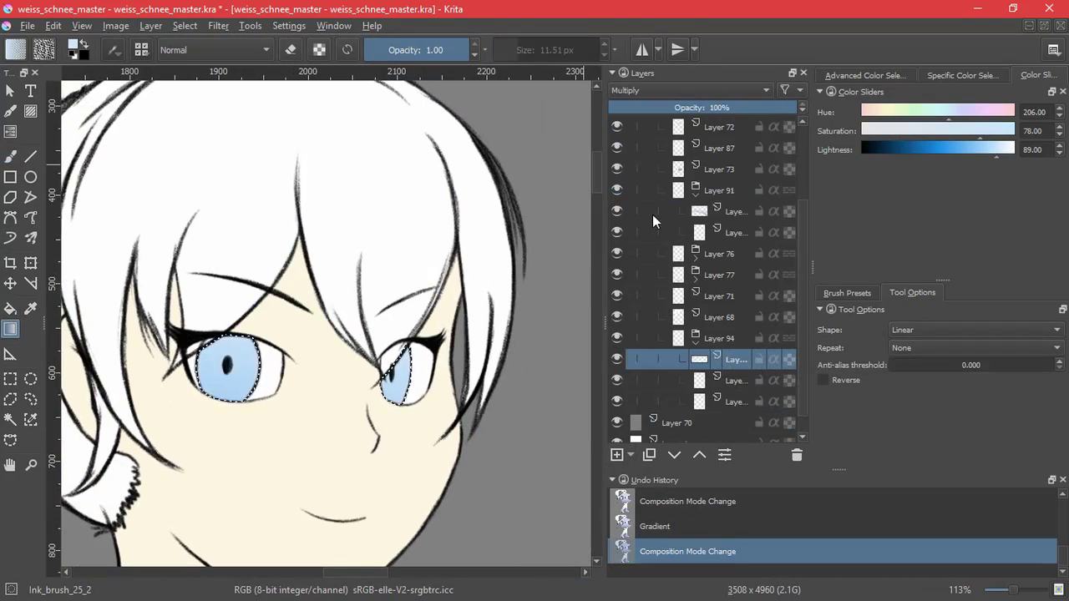
{"action": "key", "text": "ctrl+z"}
{"action": "key", "text": "ctrl+z"}
- Set the iris shading layer to Multiply and draw a linear gradient from the top of the irises downward
{"action": "left_click", "coordinate": [647, 90]}
{"action": "left_click", "coordinate": [647, 197]}
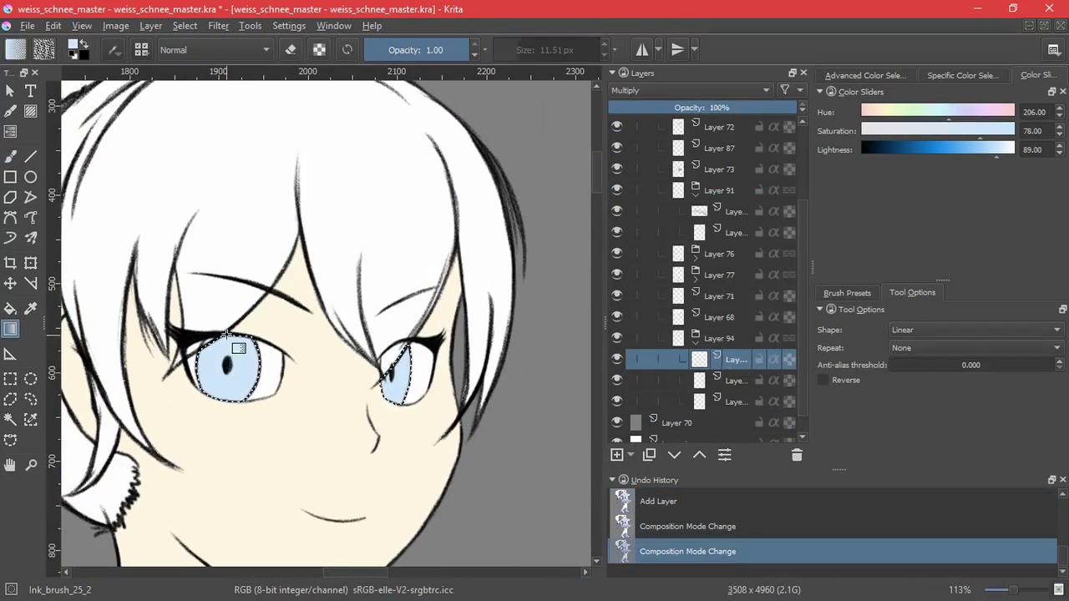
{"action": "key", "text": "ctrl+z"}
{"action": "key", "text": "ctrl+shift+z"}
{"action": "key", "text": "ctrl+z"}
{"action": "key", "text": "ctrl+shift+z"}
{"action": "key", "text": "ctrl+z"}
{"action": "left_click_drag", "start_coordinate": [215, 339], "coordinate": [223, 394]}
- Add a selection mask of the irises to the shading layer and clear the active selection
{"action": "left_click", "coordinate": [633, 455]}
{"action": "left_click", "coordinate": [648, 592]}
{"action": "left_click", "coordinate": [184, 26]}
{"action": "left_click", "coordinate": [207, 61]}
{"action": "left_click", "coordinate": [717, 363]}
{"action": "left_click_drag", "start_coordinate": [285, 283], "coordinate": [285, 426]}
{"action": "left_click_drag", "start_coordinate": [285, 426], "coordinate": [291, 294]}
{"action": "left_click_drag", "start_coordinate": [453, 317], "coordinate": [453, 315]}
{"action": "key", "text": "ctrl+z"}
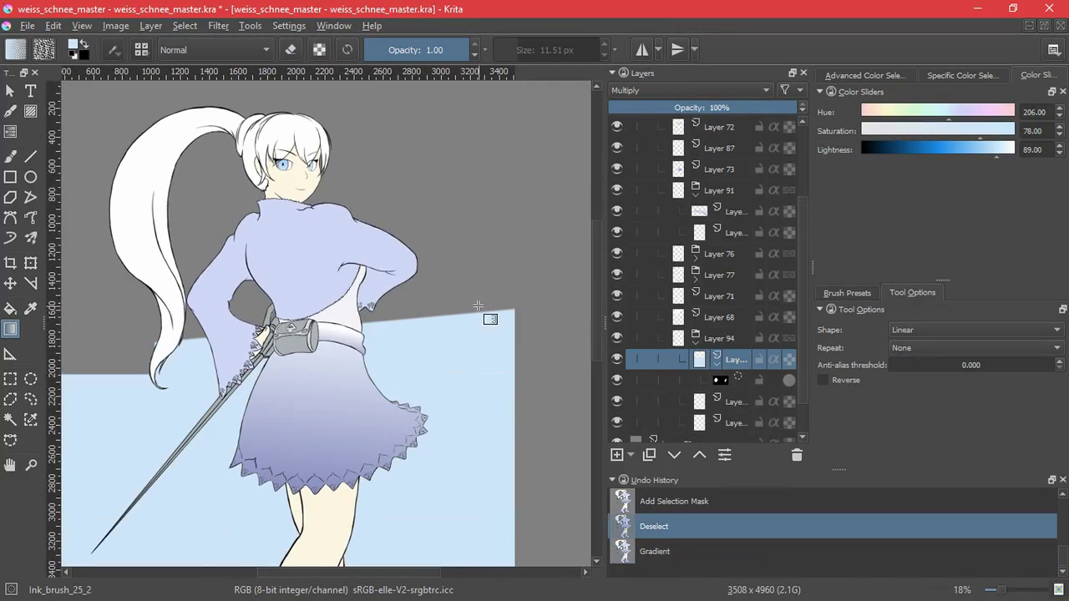
{"action": "key", "text": "ctrl+shift+0"}
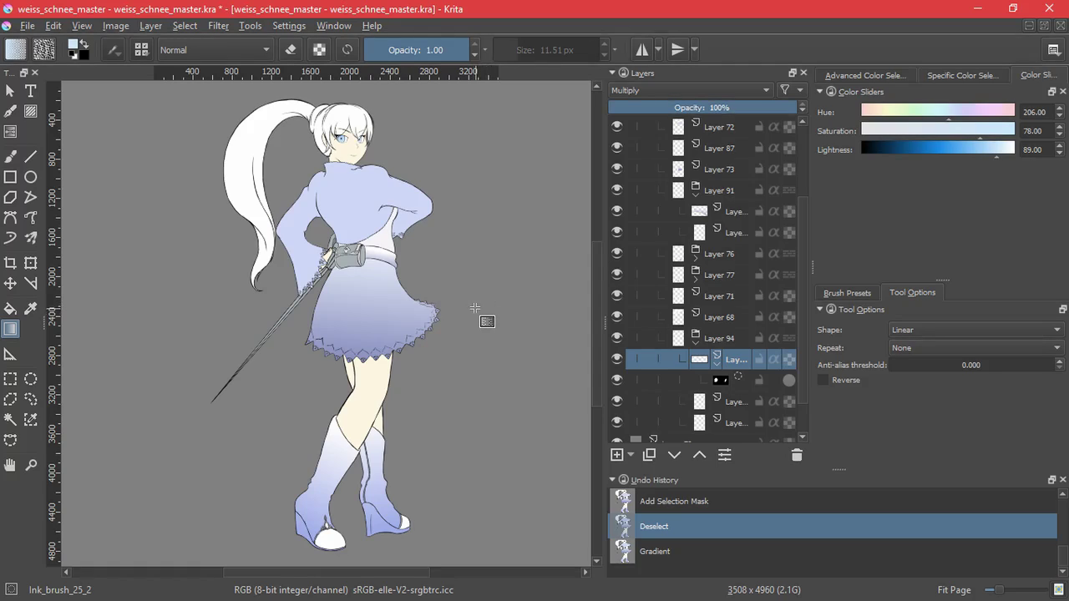
- Collapse the Layer 94 group, toggle layer visibility to find the lace flower layer, and select Layer 87
{"action": "left_click_drag", "start_coordinate": [424, 345], "coordinate": [381, 534]}
{"action": "left_click_drag", "start_coordinate": [377, 375], "coordinate": [380, 468]}
{"action": "left_click", "coordinate": [697, 342]}
{"action": "left_click", "coordinate": [619, 210]}
{"action": "left_click", "coordinate": [619, 209]}
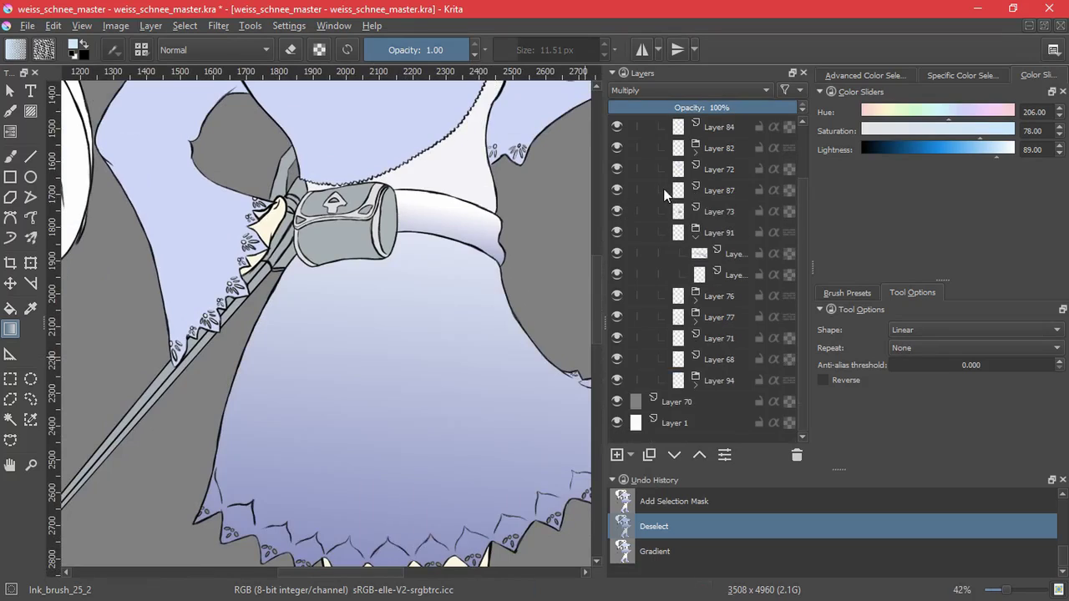
{"action": "left_click", "coordinate": [669, 188]}
{"action": "left_click", "coordinate": [620, 194]}
- Sample the pale off-white (hue 260, saturation 14, lightness 91) beside the sleeve's lace flowers
{"action": "key", "text": "p"}
{"action": "left_click_drag", "start_coordinate": [272, 228], "coordinate": [400, 86]}
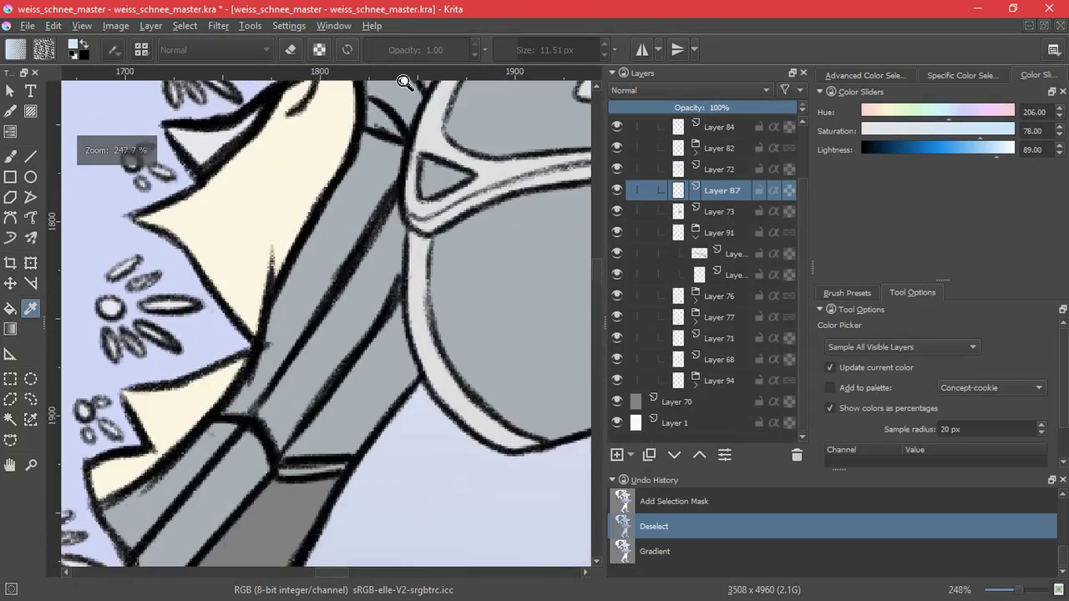
{"action": "left_click_drag", "start_coordinate": [143, 355], "coordinate": [196, 243]}
{"action": "left_click", "coordinate": [262, 302]}
{"action": "scroll", "coordinate": [378, 313], "scroll_direction": "down", "scroll_amount": 1}
{"action": "left_click", "coordinate": [296, 305]}
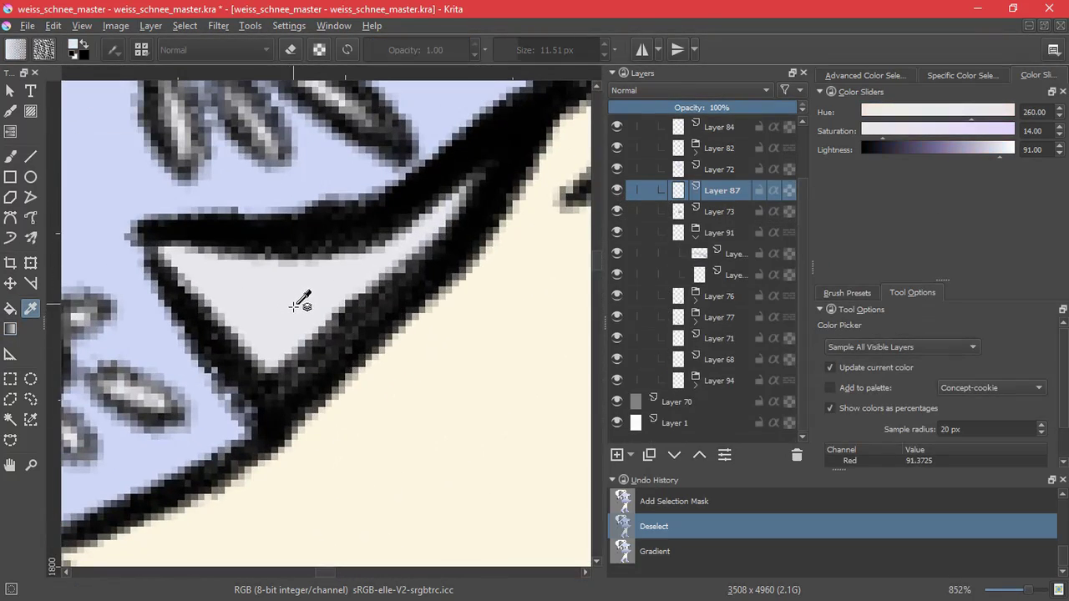
{"action": "left_click_drag", "start_coordinate": [279, 286], "coordinate": [300, 453]}
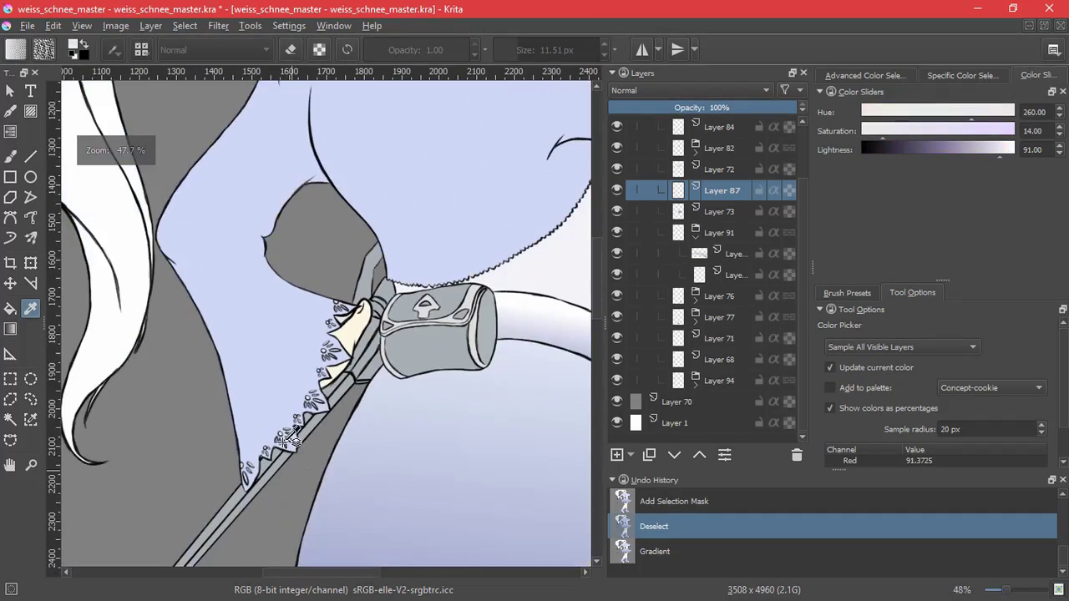
- Fill the petals and centres of the first two flowers at the skirt hem's left end with the off-white
{"action": "key", "text": "f"}
{"action": "left_click_drag", "start_coordinate": [398, 490], "coordinate": [378, 226]}
{"action": "mouse_move", "coordinate": [366, 336]}
{"action": "left_mouse_down"}
{"action": "mouse_move", "coordinate": [368, 246]}
{"action": "mouse_move", "coordinate": [355, 337]}
{"action": "left_mouse_up"}
{"action": "left_click", "coordinate": [314, 372]}
{"action": "left_click", "coordinate": [288, 355]}
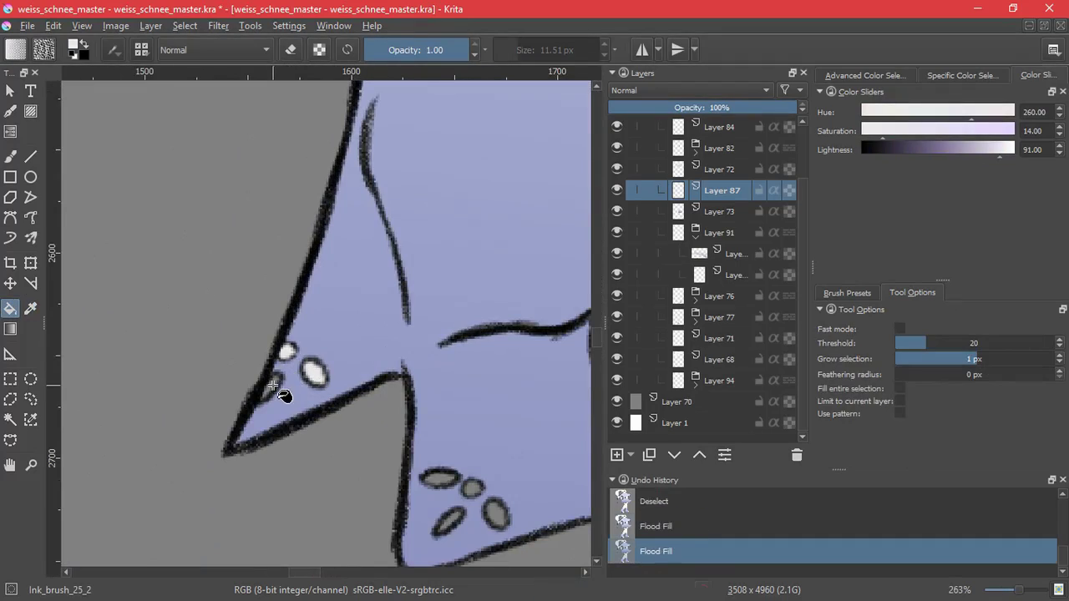
{"action": "left_click", "coordinate": [272, 386]}
{"action": "left_click", "coordinate": [440, 478]}
{"action": "left_click", "coordinate": [472, 488]}
{"action": "left_click", "coordinate": [496, 516]}
{"action": "left_click", "coordinate": [449, 522]}
- Fill the third and fourth flowers along the skirt hem with the off-white
{"action": "left_click_drag", "start_coordinate": [523, 472], "coordinate": [147, 260]}
{"action": "left_click", "coordinate": [296, 379]}
{"action": "left_click", "coordinate": [332, 381]}
{"action": "left_click", "coordinate": [315, 421]}
{"action": "left_click", "coordinate": [360, 406]}
{"action": "left_click_drag", "start_coordinate": [460, 507], "coordinate": [228, 418]}
{"action": "left_click", "coordinate": [273, 382]}
{"action": "left_click", "coordinate": [306, 382]}
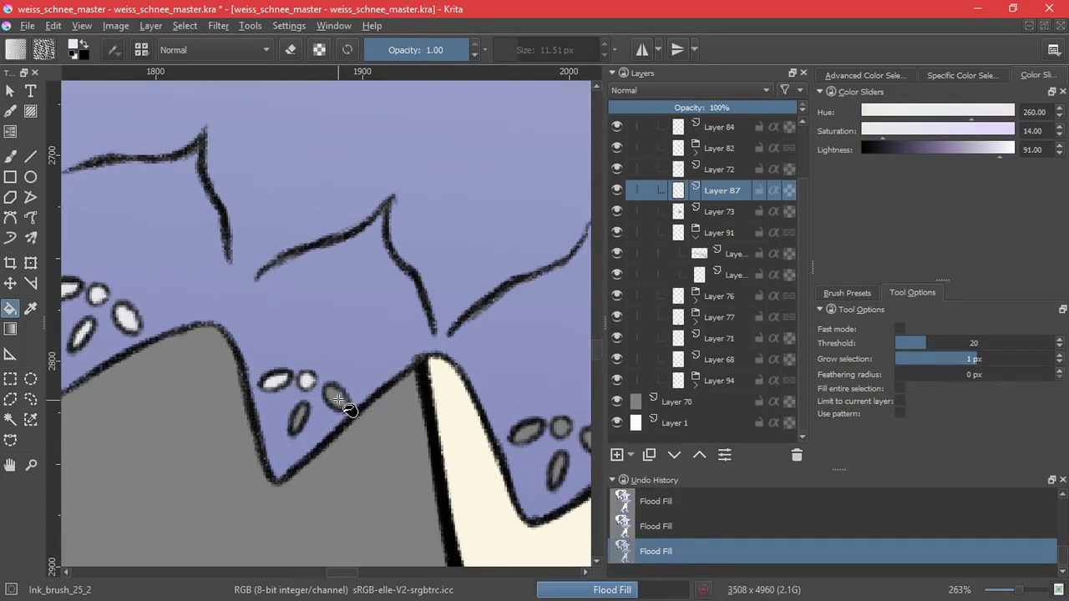
- Fill the fifth to eighth flowers along the skirt hem with the off-white
{"action": "left_click_drag", "start_coordinate": [425, 455], "coordinate": [158, 429]}
{"action": "left_click", "coordinate": [259, 408]}
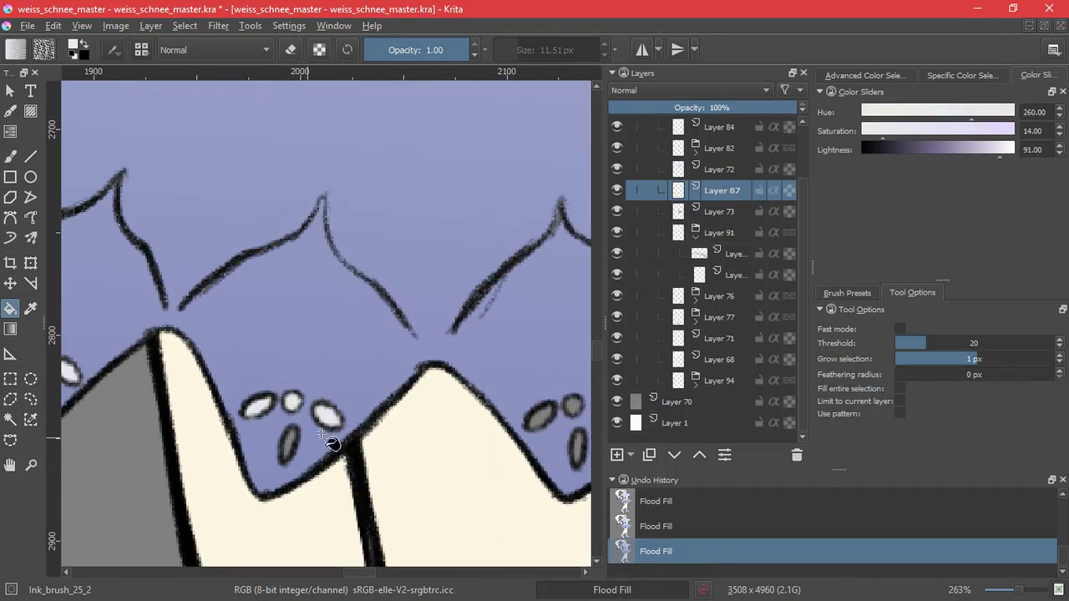
{"action": "left_click_drag", "start_coordinate": [582, 449], "coordinate": [262, 441]}
{"action": "left_click", "coordinate": [261, 441]}
{"action": "left_click", "coordinate": [288, 406]}
{"action": "left_click_drag", "start_coordinate": [524, 403], "coordinate": [265, 448]}
{"action": "left_click_drag", "start_coordinate": [449, 396], "coordinate": [259, 459]}
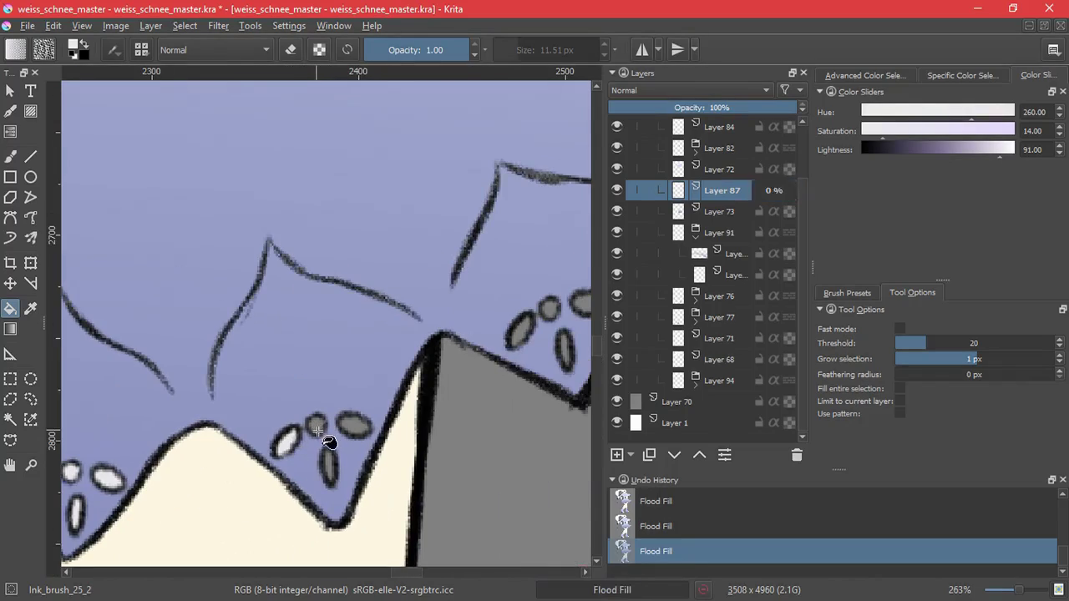
{"action": "left_click", "coordinate": [362, 424]}
- Fill the petals and centres of the next flowers along the skirt hem with off-white, up to its lower right corner
{"action": "left_click_drag", "start_coordinate": [424, 421], "coordinate": [153, 541]}
{"action": "left_click", "coordinate": [251, 451]}
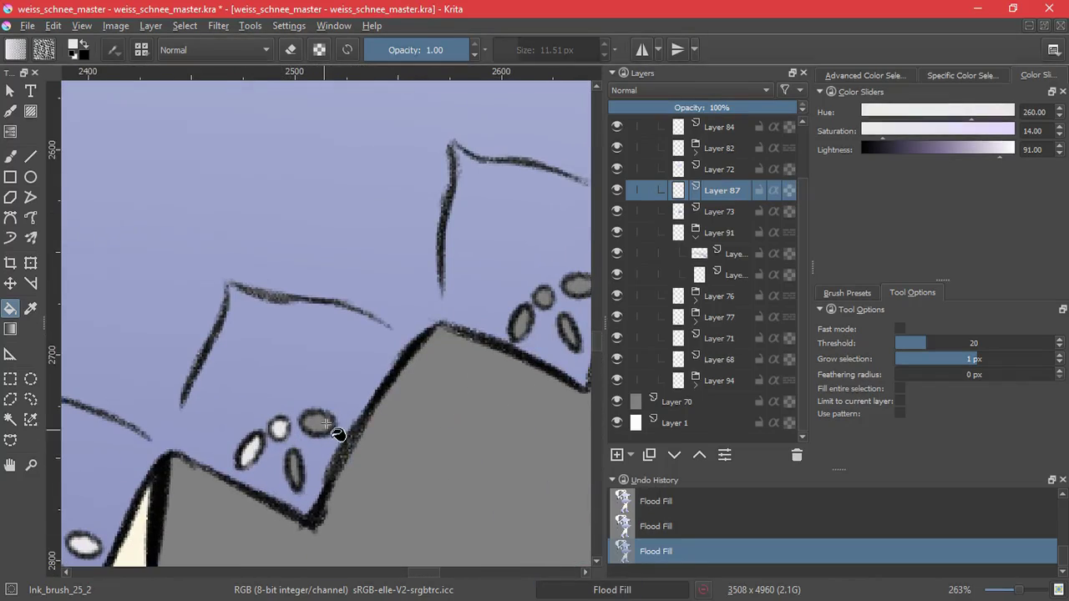
{"action": "left_click_drag", "start_coordinate": [424, 398], "coordinate": [267, 446]}
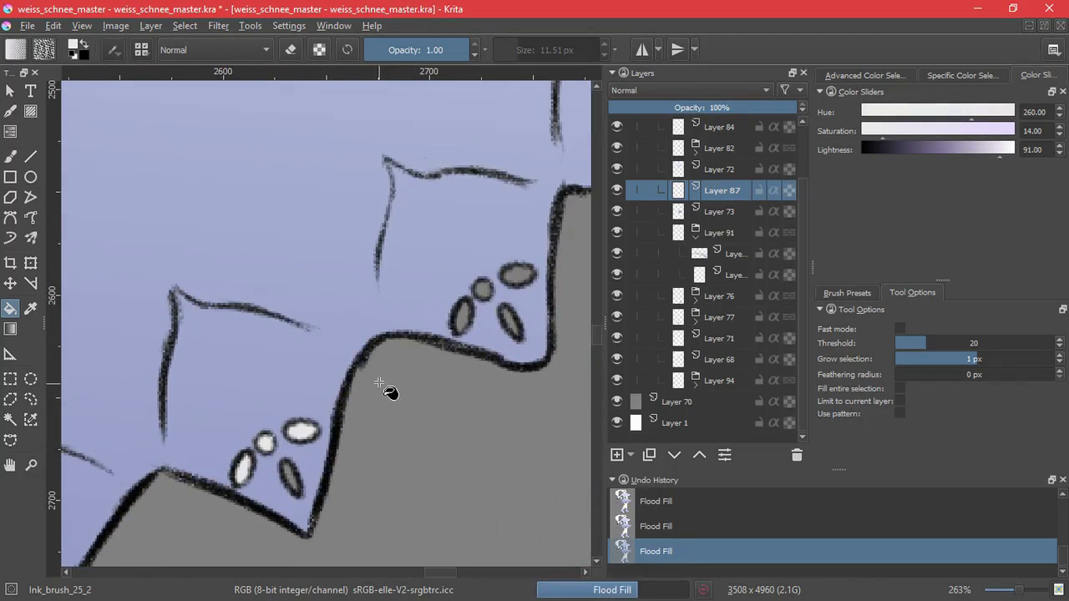
{"action": "left_click_drag", "start_coordinate": [483, 292], "coordinate": [312, 456]}
{"action": "left_click_drag", "start_coordinate": [402, 390], "coordinate": [323, 455]}
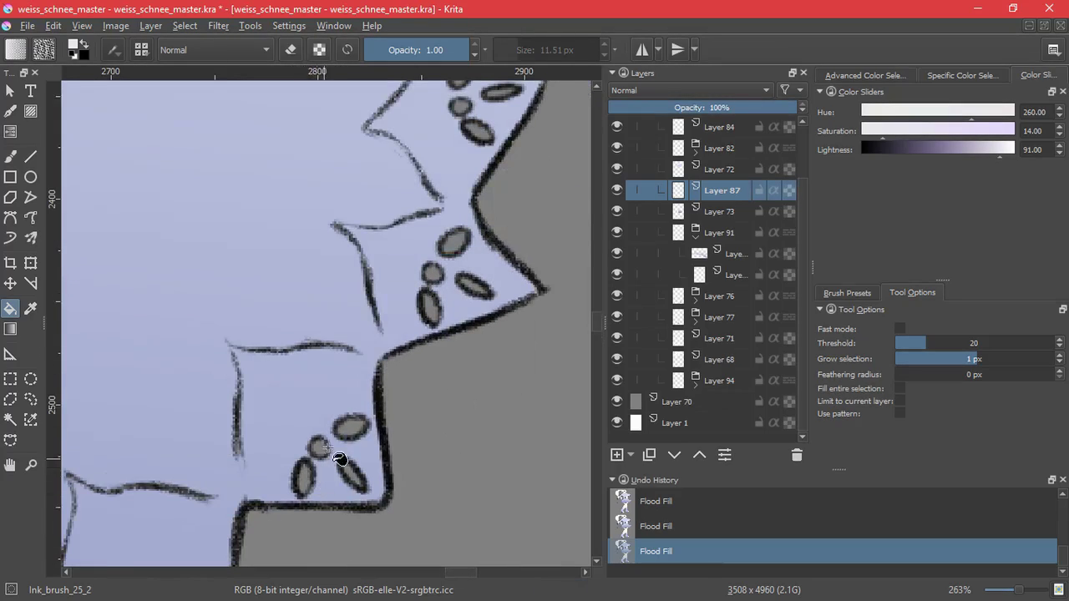
- Fill the first two flowers above the skirt hem's lower right corner with the off-white
{"action": "left_click_drag", "start_coordinate": [421, 308], "coordinate": [339, 425]}
{"action": "left_click", "coordinate": [349, 418]}
{"action": "left_click", "coordinate": [357, 395]}
{"action": "left_click", "coordinate": [393, 404]}
{"action": "left_click", "coordinate": [377, 361]}
{"action": "left_click_drag", "start_coordinate": [380, 289], "coordinate": [347, 477]}
{"action": "left_click", "coordinate": [362, 434]}
{"action": "left_click", "coordinate": [345, 412]}
{"action": "left_click", "coordinate": [389, 401]}
{"action": "left_click", "coordinate": [345, 382]}
- Fill the petals and centres of the following two flowers up the skirt's right edge with off-white
{"action": "left_click_drag", "start_coordinate": [303, 363], "coordinate": [350, 483]}
{"action": "left_click", "coordinate": [339, 404]}
{"action": "left_click", "coordinate": [338, 380]}
{"action": "left_click", "coordinate": [308, 400]}
{"action": "left_click", "coordinate": [295, 383]}
{"action": "left_click_drag", "start_coordinate": [219, 429], "coordinate": [350, 484]}
{"action": "left_click", "coordinate": [313, 411]}
{"action": "left_click", "coordinate": [288, 408]}
{"action": "left_click", "coordinate": [302, 390]}
{"action": "left_click", "coordinate": [272, 398]}
- Fill the last flowers at the upper right end of the skirt hem with off-white and fit the whole page in view
{"action": "left_click_drag", "start_coordinate": [162, 366], "coordinate": [329, 342]}
{"action": "left_click", "coordinate": [326, 415]}
{"action": "left_click", "coordinate": [309, 415]}
{"action": "left_click", "coordinate": [365, 334]}
{"action": "left_click", "coordinate": [301, 358]}
{"action": "left_click_drag", "start_coordinate": [334, 434], "coordinate": [298, 589]}
{"action": "left_click_drag", "start_coordinate": [298, 551], "coordinate": [354, 548]}
{"action": "key", "text": "2"}
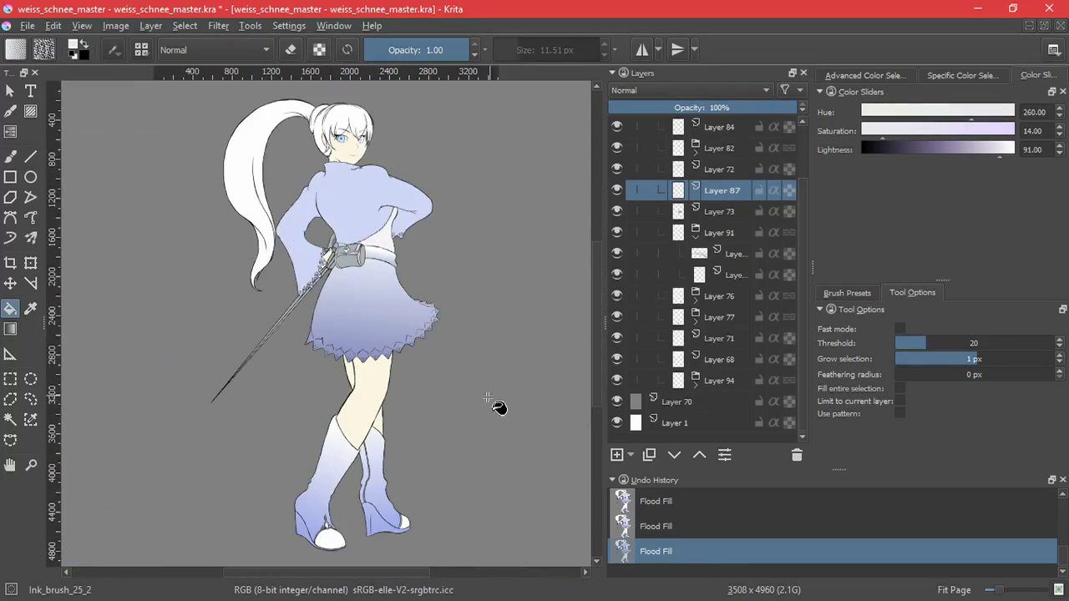
- Put the sword's colour layer, Layer 84, into its own group, select its opaque pixels and save the document
{"action": "scroll", "coordinate": [805, 214], "scroll_direction": "up", "scroll_amount": 3}
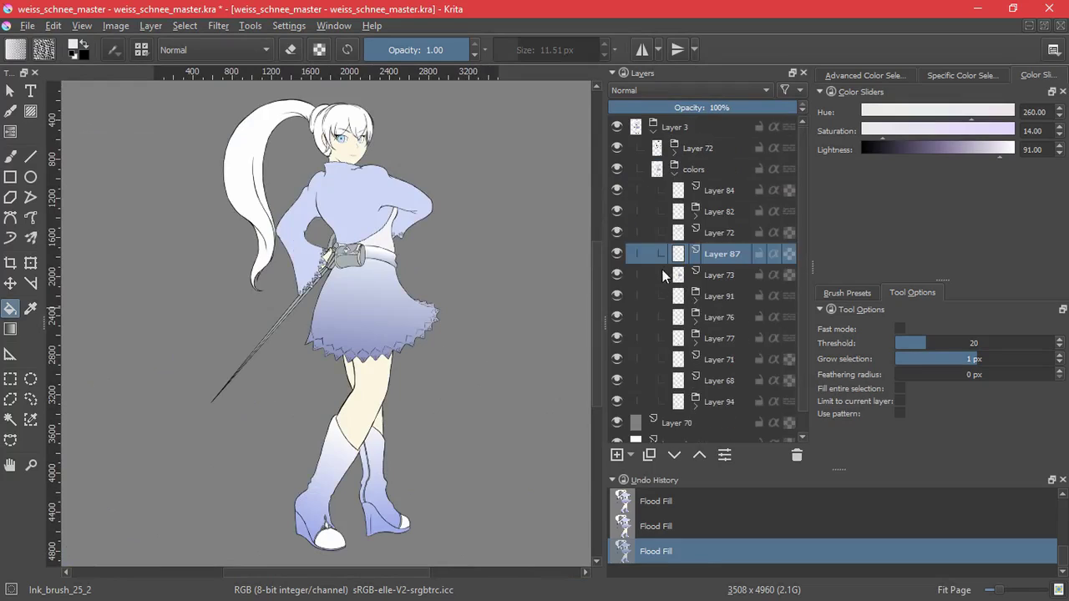
{"action": "left_click", "coordinate": [685, 192]}
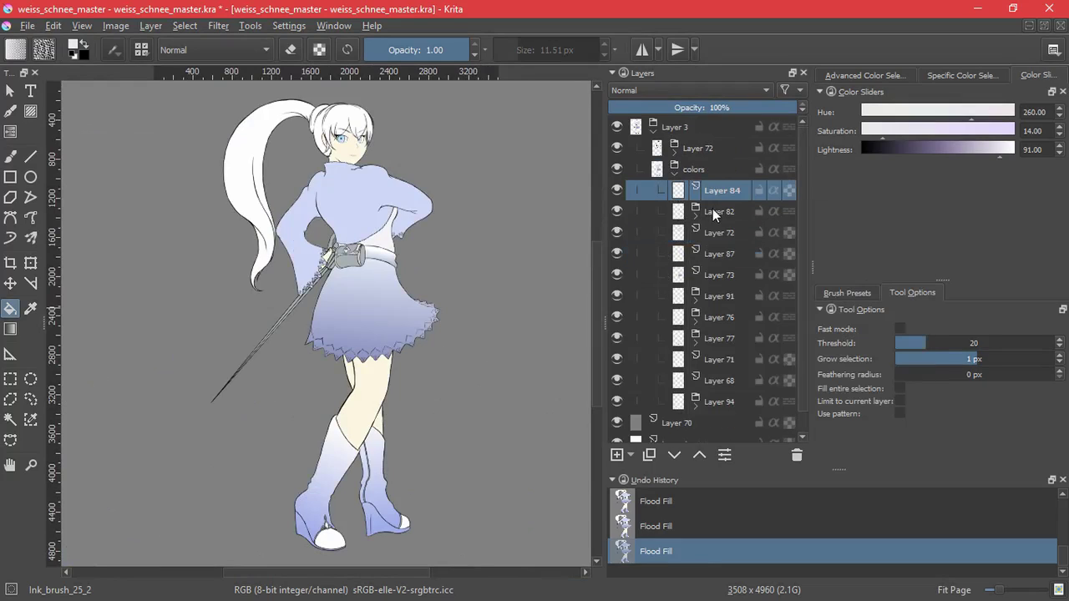
{"action": "key", "text": "ctrl+g"}
{"action": "left_click", "coordinate": [185, 26]}
{"action": "left_click", "coordinate": [242, 245]}
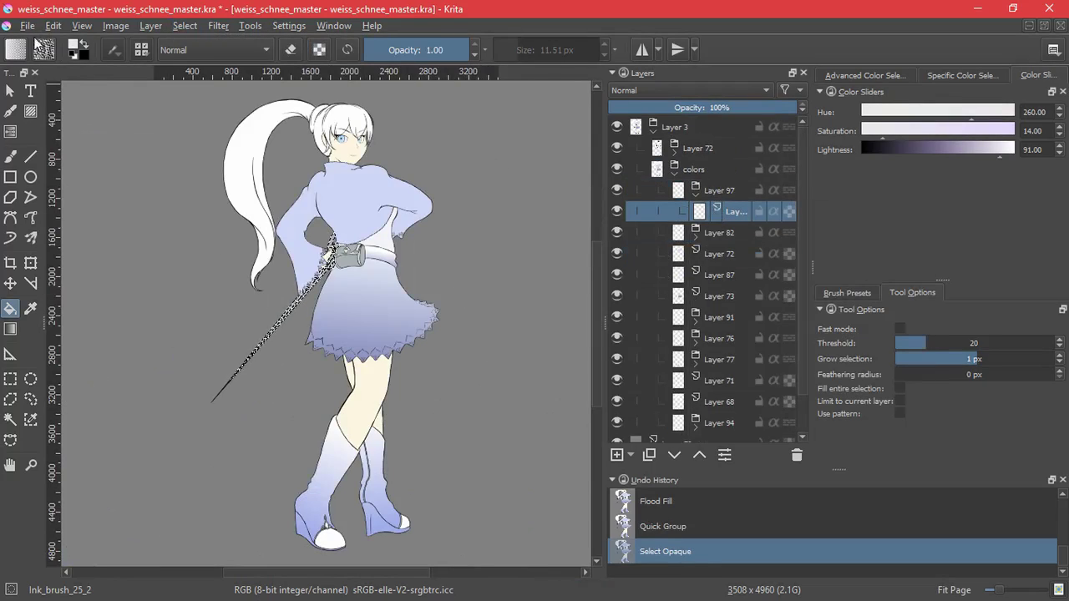
{"action": "key", "text": "ctrl+s"}
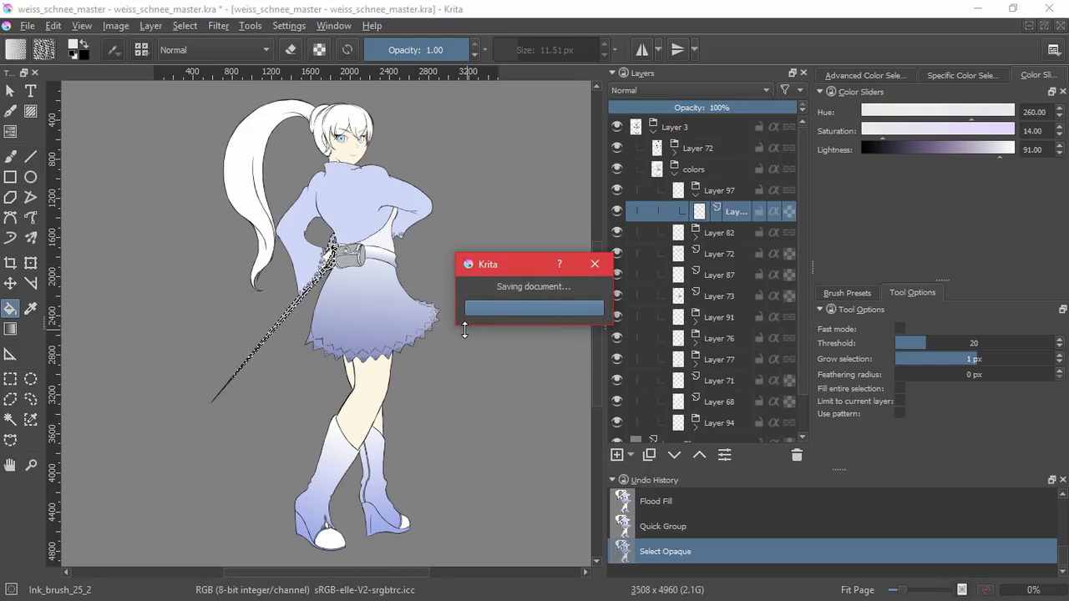
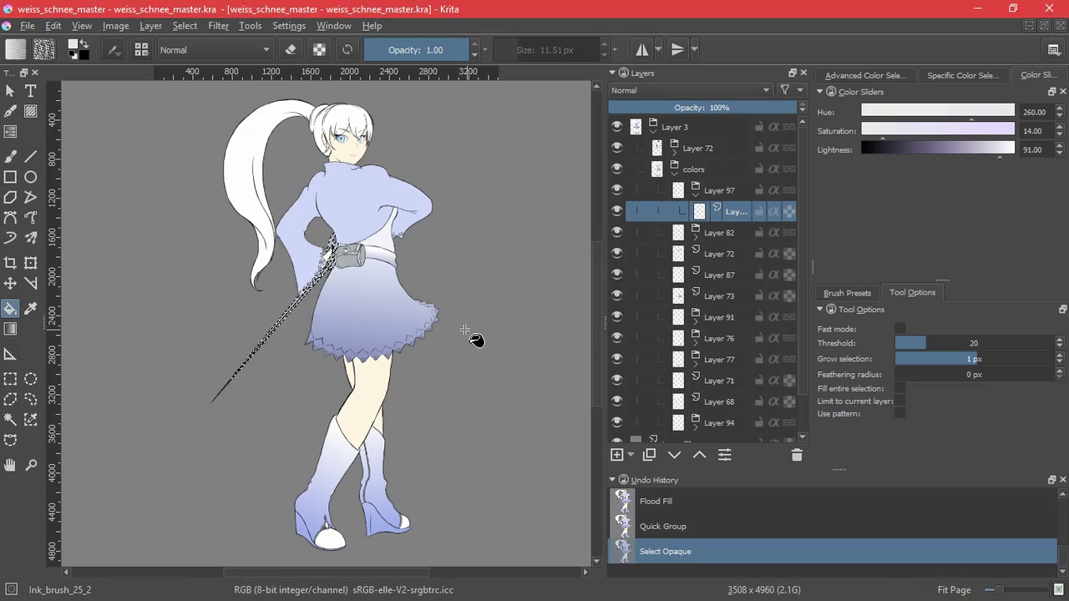
- Add a Multiply layer above the sword colour and sample the blade's blue-grey (hue 195, saturation 7, lightness 67)
{"action": "left_click", "coordinate": [619, 453]}
{"action": "left_click", "coordinate": [647, 90]}
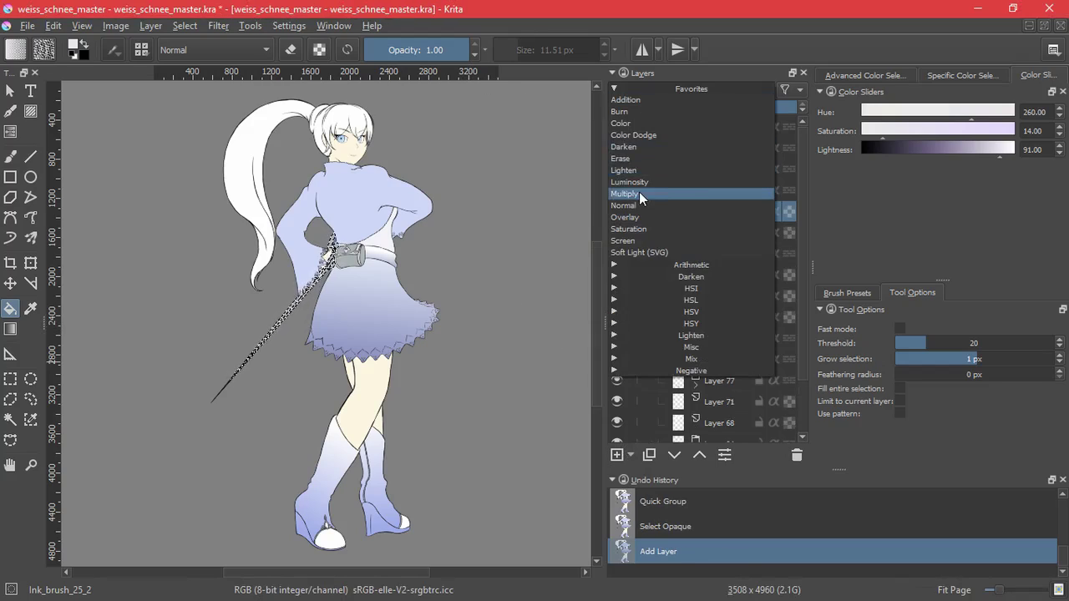
{"action": "left_click", "coordinate": [639, 196]}
{"action": "scroll", "coordinate": [286, 263], "scroll_direction": "up", "scroll_amount": 7}
{"action": "left_click_drag", "start_coordinate": [574, 237], "coordinate": [120, 421]}
{"action": "scroll", "coordinate": [120, 422], "scroll_direction": "up", "scroll_amount": 2}
{"action": "left_click", "coordinate": [324, 327], "text": "ctrl"}
{"action": "scroll", "coordinate": [324, 327], "scroll_direction": "down", "scroll_amount": 3}
{"action": "scroll", "coordinate": [325, 329], "scroll_direction": "down", "scroll_amount": 5}
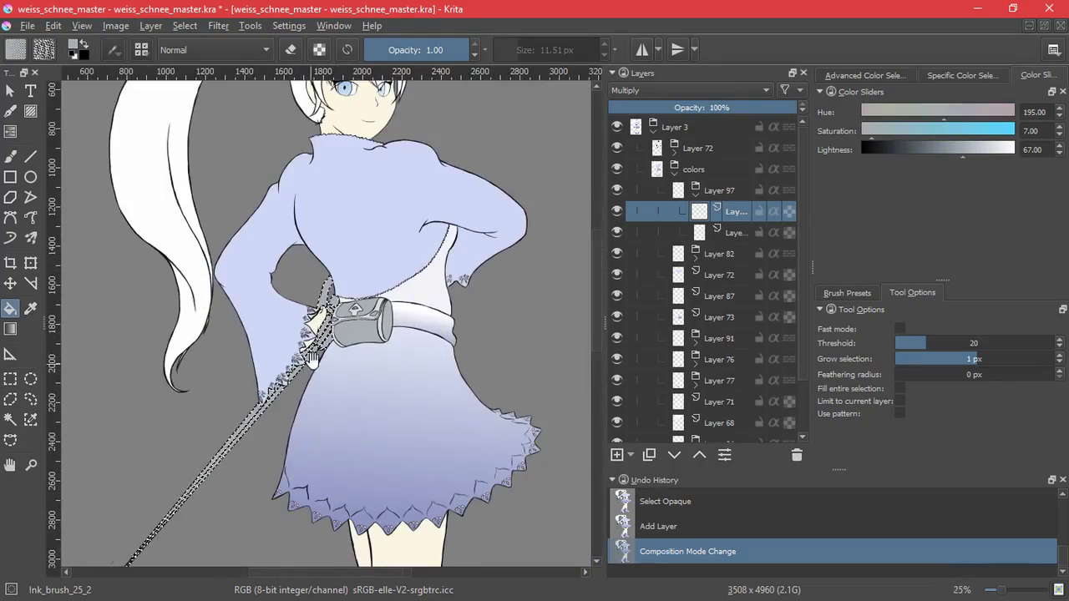
- Grow the sword selection, shade the sword with a linear gradient along the blade, and deselect
{"action": "scroll", "coordinate": [275, 392], "scroll_direction": "up", "scroll_amount": 5}
{"action": "left_click", "coordinate": [185, 25]}
{"action": "left_click", "coordinate": [219, 282]}
{"action": "left_click", "coordinate": [555, 334]}
{"action": "scroll", "coordinate": [406, 318], "scroll_direction": "down", "scroll_amount": 3}
{"action": "key", "text": "g"}
{"action": "left_click_drag", "start_coordinate": [410, 282], "coordinate": [409, 220]}
{"action": "left_click_drag", "start_coordinate": [443, 142], "coordinate": [127, 483]}
{"action": "left_click", "coordinate": [185, 26]}
{"action": "left_click", "coordinate": [200, 63]}
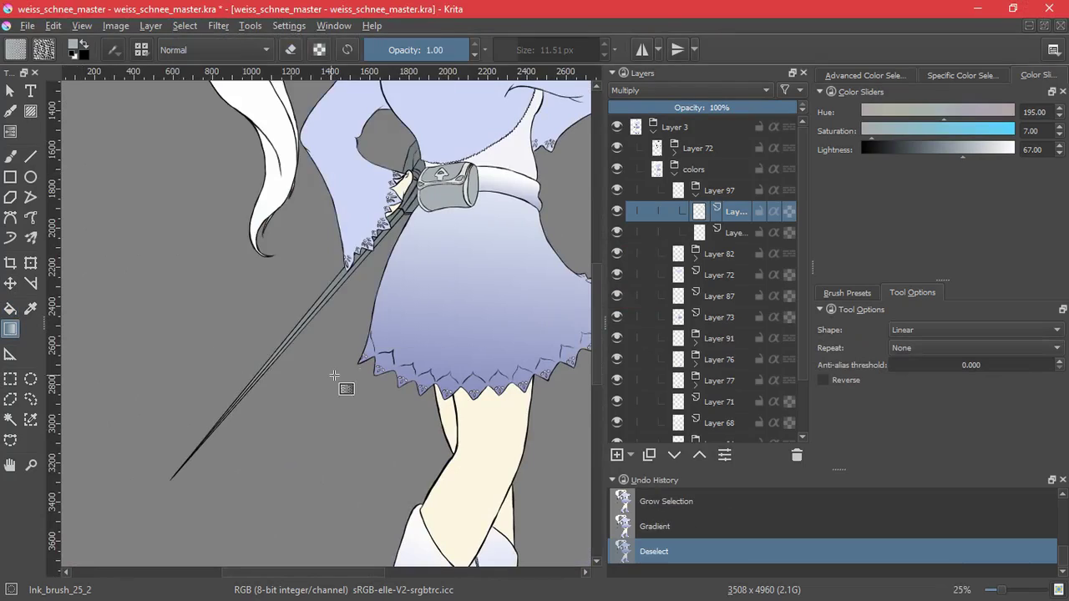
- Put the pouch's base colour layer inside Layer 82 into its own group
{"action": "left_click_drag", "start_coordinate": [430, 260], "coordinate": [326, 427]}
{"action": "left_click", "coordinate": [694, 194]}
{"action": "left_click", "coordinate": [696, 216]}
{"action": "left_click", "coordinate": [617, 212]}
{"action": "left_click", "coordinate": [617, 212]}
{"action": "left_click", "coordinate": [698, 253]}
{"action": "key", "text": "ctrl+g"}
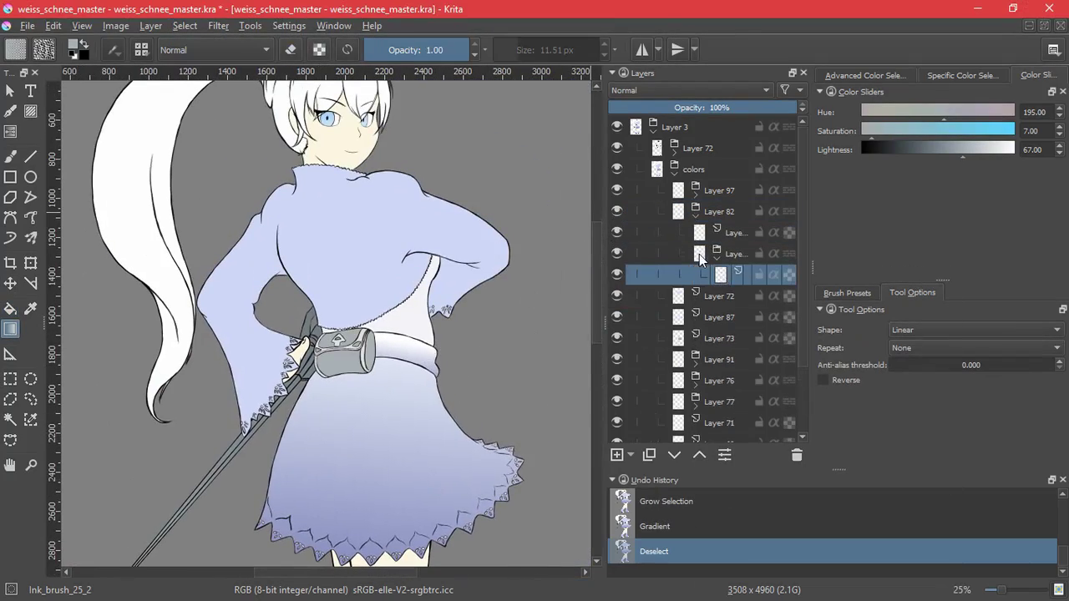
- Select the pouch base layer's opaque pixels, add a new layer above it and grow the selection
{"action": "left_click", "coordinate": [185, 26]}
{"action": "left_click", "coordinate": [224, 243]}
{"action": "left_click", "coordinate": [184, 25]}
{"action": "left_click", "coordinate": [239, 296]}
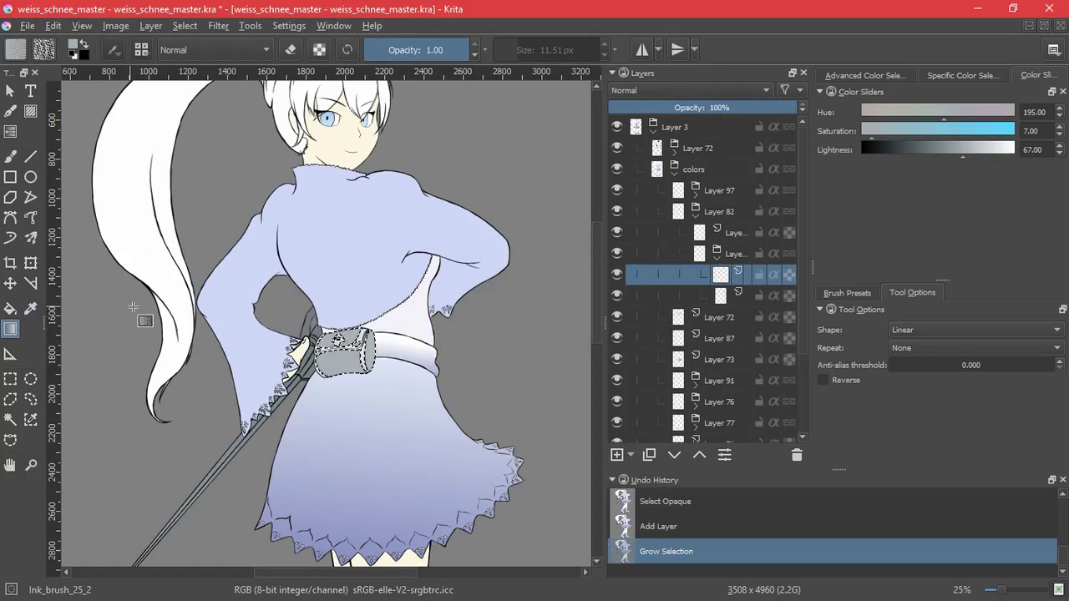
- Set the new pouch layer to Multiply, shade the pouch downward with a linear gradient and deselect
{"action": "left_click", "coordinate": [642, 91]}
{"action": "left_click", "coordinate": [641, 259]}
{"action": "left_click_drag", "start_coordinate": [340, 334], "coordinate": [369, 408]}
{"action": "key", "text": "ctrl+z"}
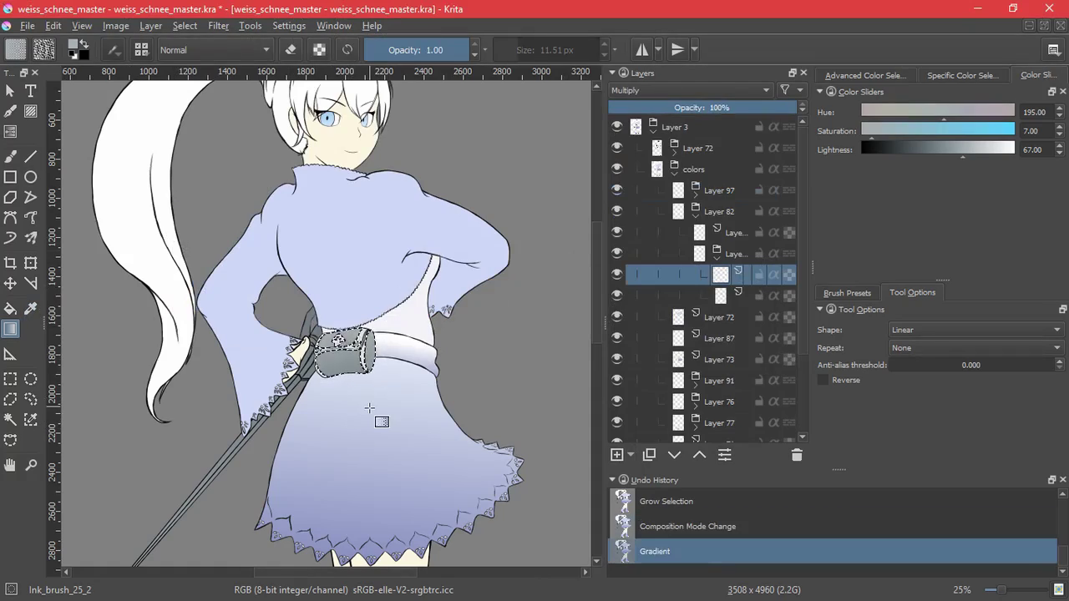
{"action": "left_click", "coordinate": [717, 257]}
- Put the pouch trim's colour layer into its own group, select its opaque pixels and grow the selection
{"action": "left_click", "coordinate": [732, 236]}
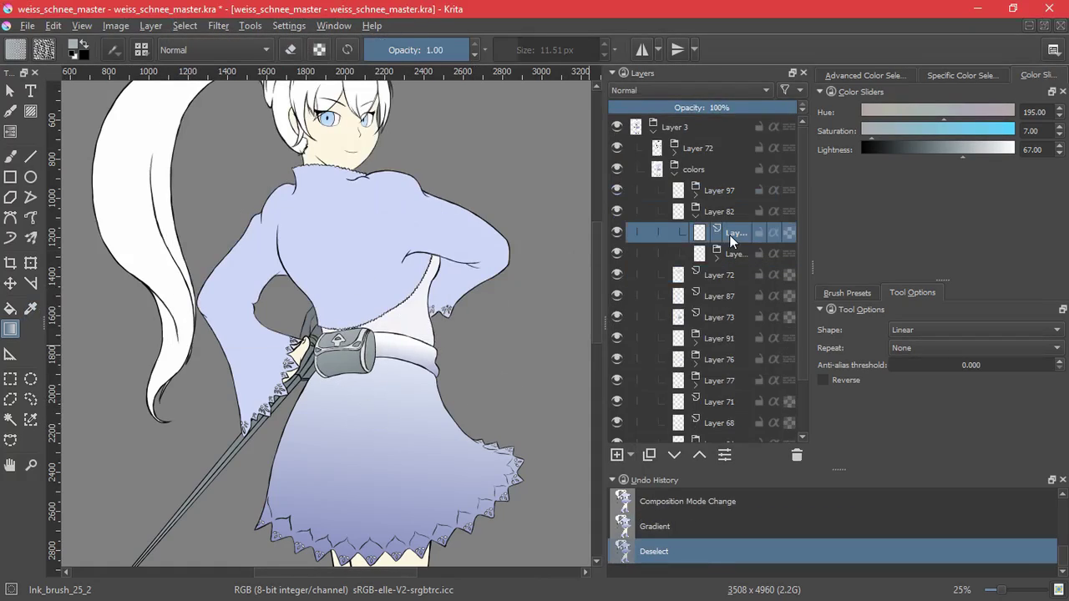
{"action": "key", "text": "ctrl+g"}
{"action": "left_click", "coordinate": [184, 26]}
{"action": "left_click", "coordinate": [221, 244]}
{"action": "left_click", "coordinate": [185, 25]}
{"action": "left_click", "coordinate": [226, 281]}
- Add a Multiply layer above the pouch trim and sample its light grey (hue 195, saturation 0, lightness 87)
{"action": "key", "text": "Insert"}
{"action": "scroll", "coordinate": [363, 363], "scroll_direction": "up", "scroll_amount": 1}
{"action": "scroll", "coordinate": [364, 363], "scroll_direction": "down", "scroll_amount": 3}
{"action": "left_click", "coordinate": [690, 90]}
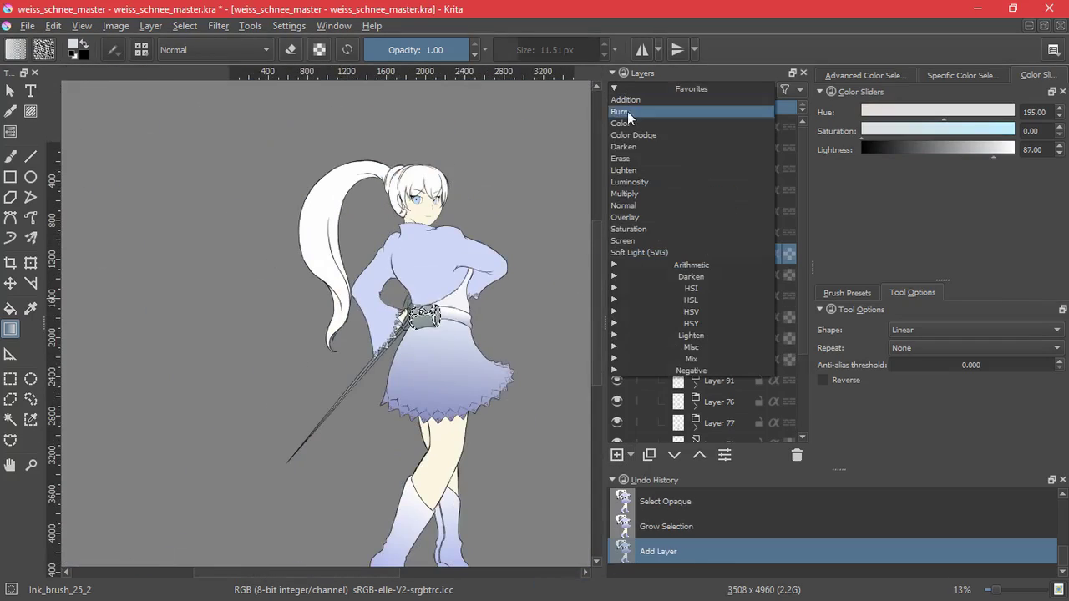
{"action": "left_click", "coordinate": [652, 125]}
- Try a linear gradient down the pouch trim, then undo it
{"action": "scroll", "coordinate": [285, 287], "scroll_direction": "up", "scroll_amount": 4}
{"action": "left_click_drag", "start_coordinate": [285, 287], "coordinate": [306, 351]}
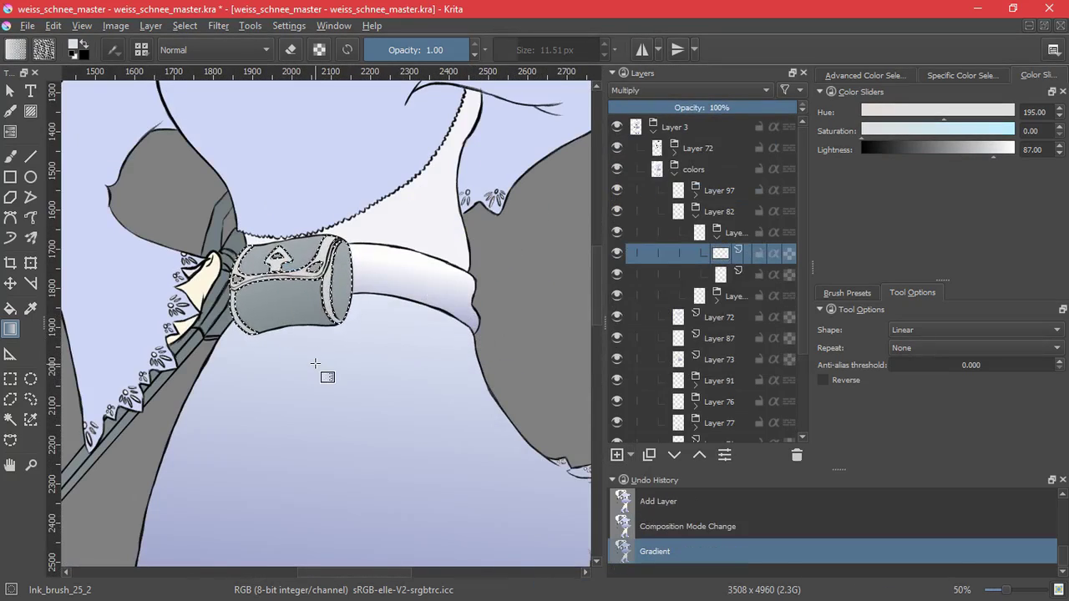
{"action": "left_click", "coordinate": [185, 25]}
{"action": "left_click", "coordinate": [201, 62]}
{"action": "key", "text": "ctrl+z"}
{"action": "key", "text": "ctrl+z"}
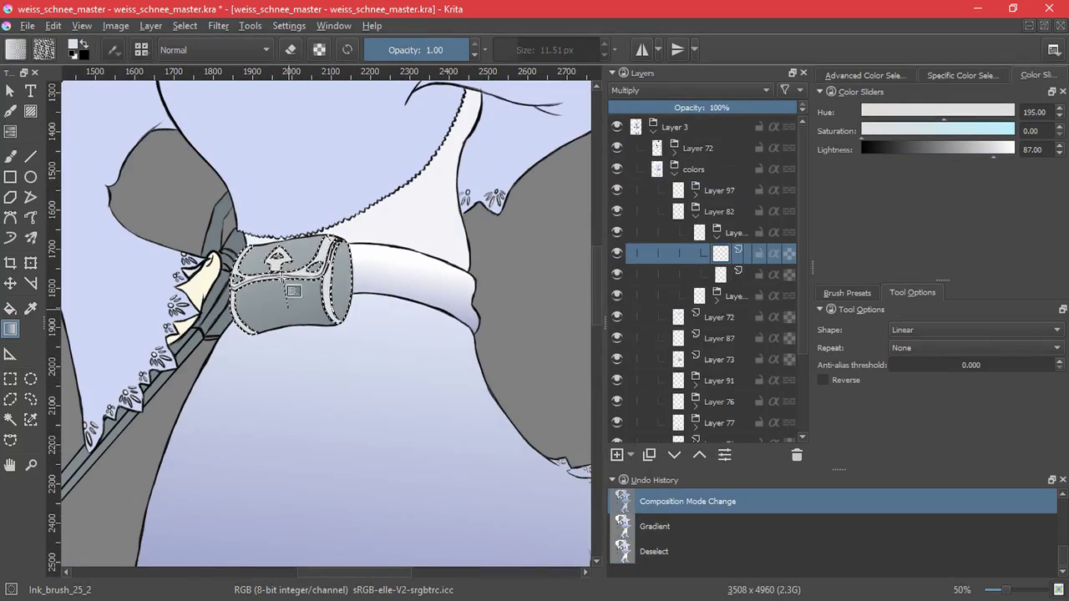
- Shade the pouch trim with a short downward linear gradient, deselect and collapse the pouch group
{"action": "left_click_drag", "start_coordinate": [289, 284], "coordinate": [302, 338]}
{"action": "key", "text": "ctrl+shift+a"}
{"action": "scroll", "coordinate": [377, 370], "scroll_direction": "down", "scroll_amount": 4}
{"action": "left_click", "coordinate": [696, 215]}
- Group the jacket's colour layer, add a Multiply layer above it and sample its blue (hue 226, saturation 68, lightness 87)
{"action": "left_click", "coordinate": [617, 232]}
{"action": "left_click", "coordinate": [619, 231]}
{"action": "left_click", "coordinate": [680, 233]}
{"action": "key", "text": "ctrl+g"}
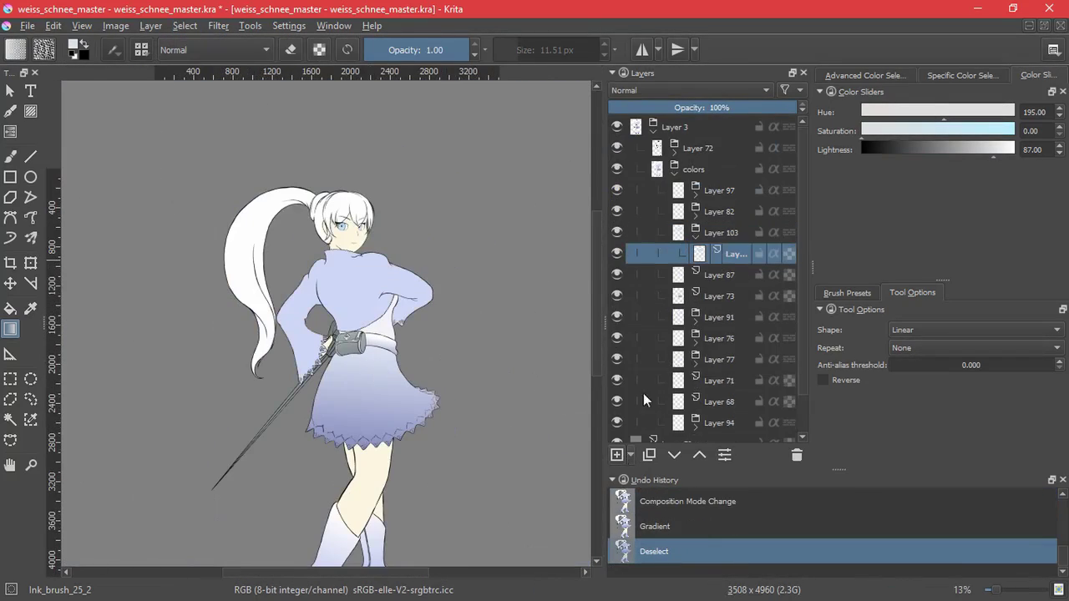
{"action": "key", "text": "Insert"}
{"action": "left_click", "coordinate": [689, 90]}
{"action": "left_click", "coordinate": [655, 158]}
{"action": "left_click", "coordinate": [367, 295], "text": "ctrl"}
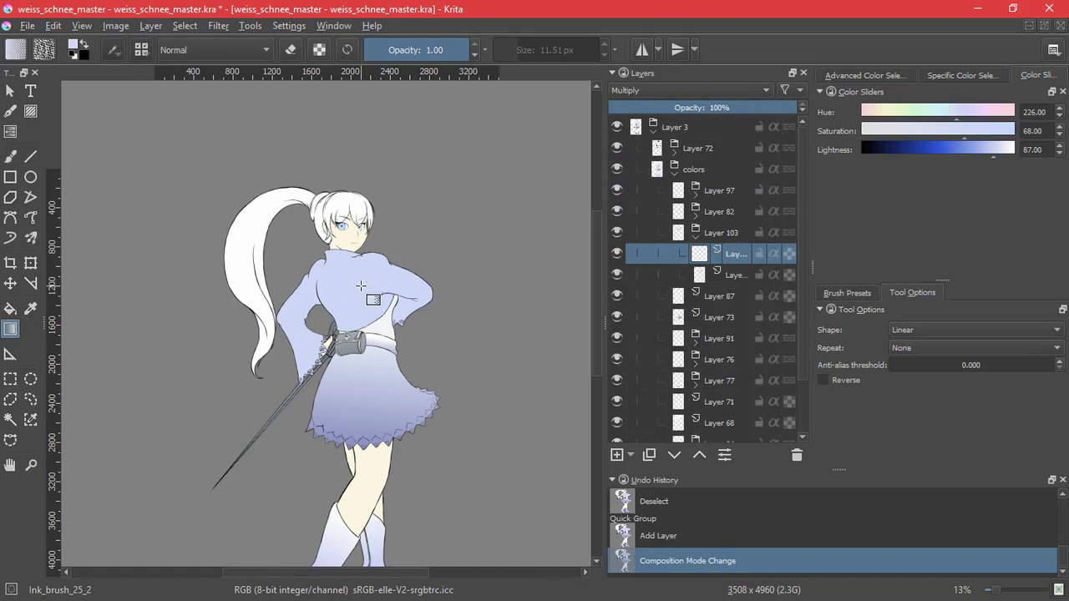
- Select the opaque pixels of the jacket's base colour layer
{"action": "left_click", "coordinate": [713, 275]}
{"action": "left_click", "coordinate": [187, 26]}
{"action": "left_click", "coordinate": [230, 258]}
{"action": "scroll", "coordinate": [354, 359], "scroll_direction": "up", "scroll_amount": 3}
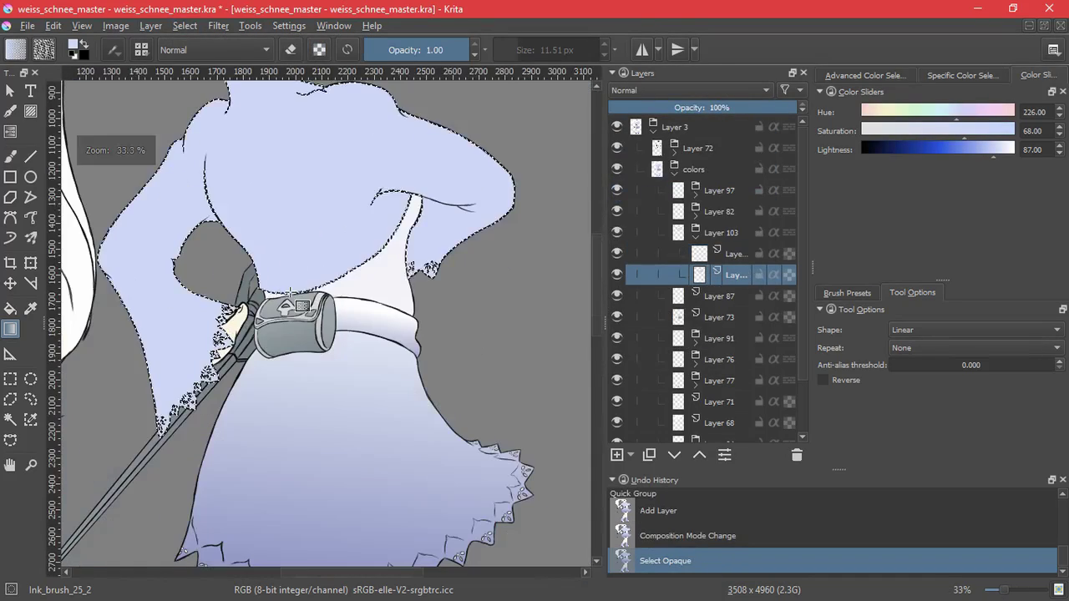
- Try a linear gradient across the jacket on its base colour layer, then undo it
{"action": "scroll", "coordinate": [419, 280], "scroll_direction": "down", "scroll_amount": 2}
{"action": "left_click_drag", "start_coordinate": [422, 288], "coordinate": [317, 176]}
{"action": "key", "text": "ctrl+z"}
- Shade the jacket and its sleeves with several linear gradients on the Multiply layer, then deselect
{"action": "left_click", "coordinate": [716, 254]}
{"action": "left_click_drag", "start_coordinate": [434, 294], "coordinate": [307, 172]}
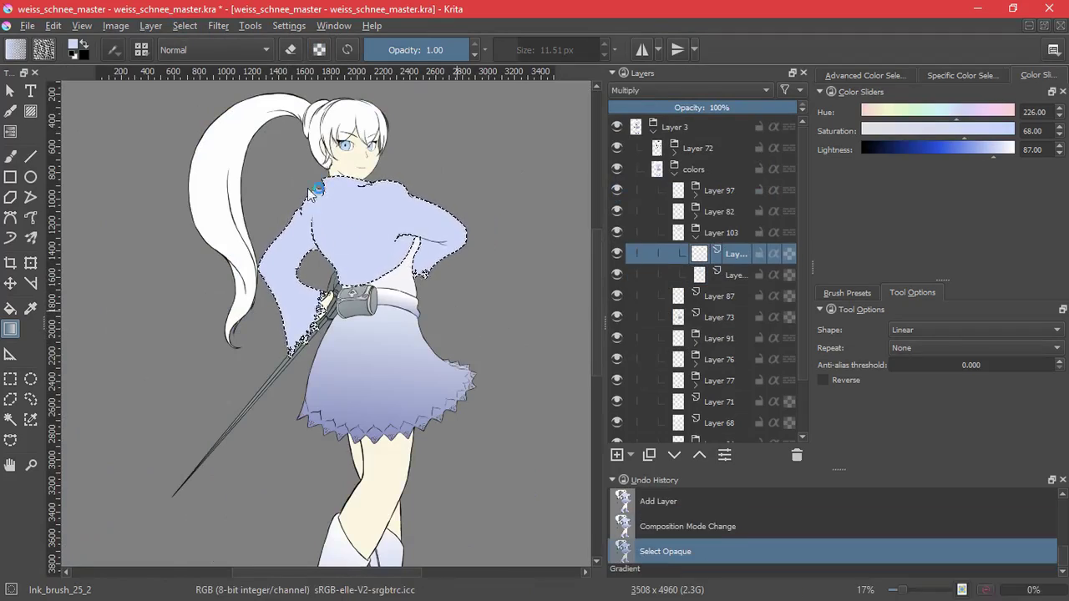
{"action": "left_click_drag", "start_coordinate": [449, 305], "coordinate": [466, 368]}
{"action": "left_click_drag", "start_coordinate": [344, 410], "coordinate": [304, 350]}
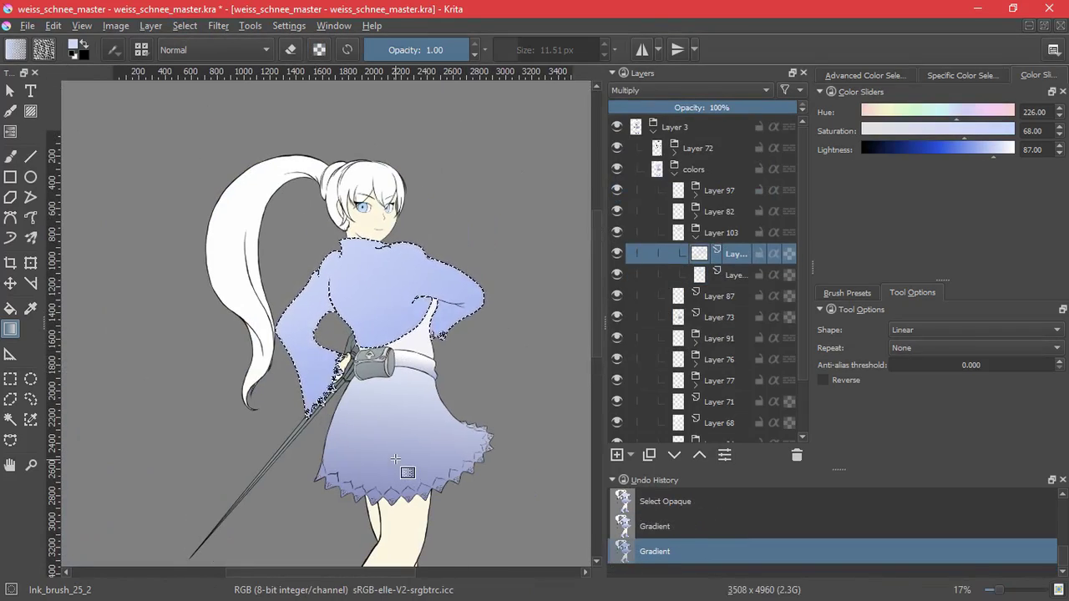
{"action": "left_click_drag", "start_coordinate": [472, 288], "coordinate": [529, 391]}
{"action": "key", "text": "ctrl+shift+a"}
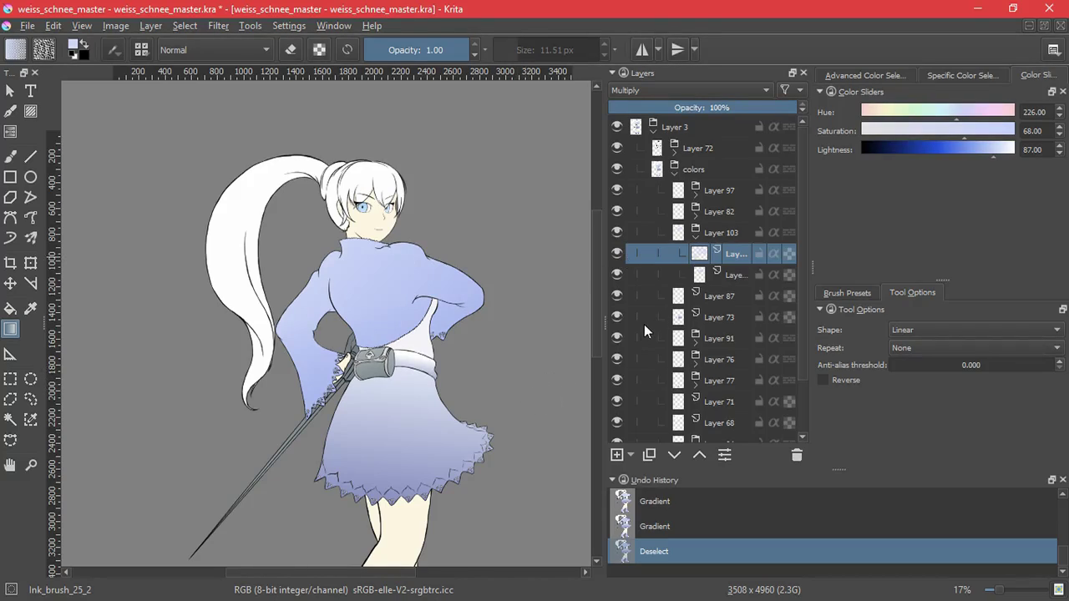
- Put the lace flowers' layer, Layer 87, into its own group and select its opaque pixels
{"action": "left_click", "coordinate": [694, 236]}
{"action": "left_click", "coordinate": [676, 254]}
{"action": "left_click", "coordinate": [617, 254]}
{"action": "key", "text": "ctrl+g"}
{"action": "left_click", "coordinate": [184, 26]}
{"action": "left_click", "coordinate": [214, 241]}
- Add a Multiply layer above the lace flowers and sample their off-white (hue 260, saturation 13, lightness 91)
{"action": "left_click", "coordinate": [616, 456]}
{"action": "left_click", "coordinate": [639, 92]}
{"action": "left_click", "coordinate": [625, 214]}
{"action": "scroll", "coordinate": [332, 370], "scroll_direction": "up", "scroll_amount": 11}
{"action": "left_click", "coordinate": [458, 234], "text": "ctrl"}
{"action": "scroll", "coordinate": [480, 277], "scroll_direction": "down", "scroll_amount": 6}
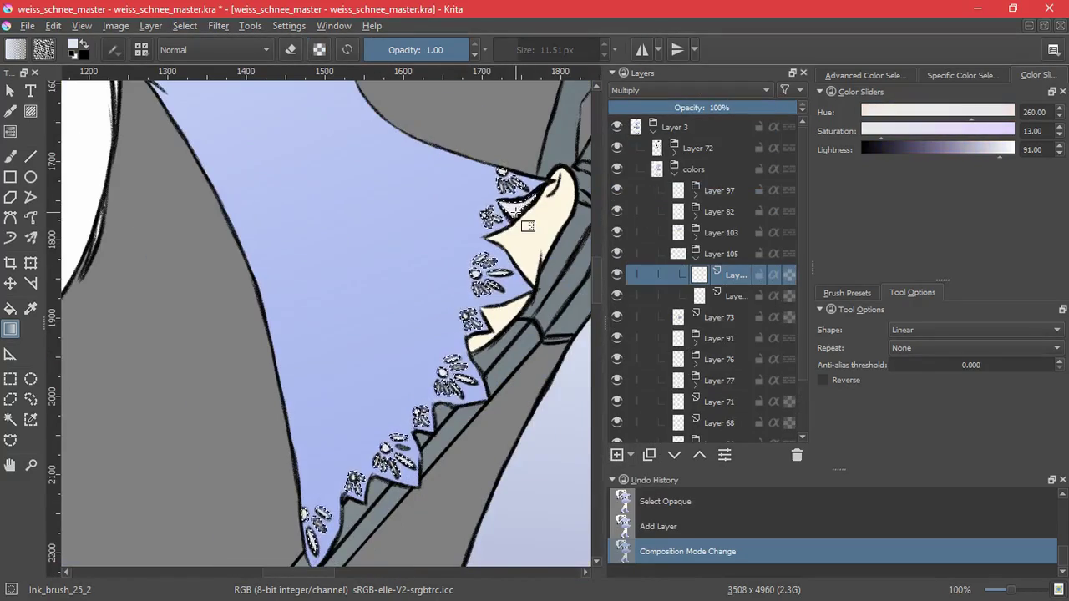
- Shade the selected lace flowers with a linear gradient and deselect
{"action": "scroll", "coordinate": [503, 251], "scroll_direction": "down", "scroll_amount": 4}
{"action": "left_click", "coordinate": [183, 25]}
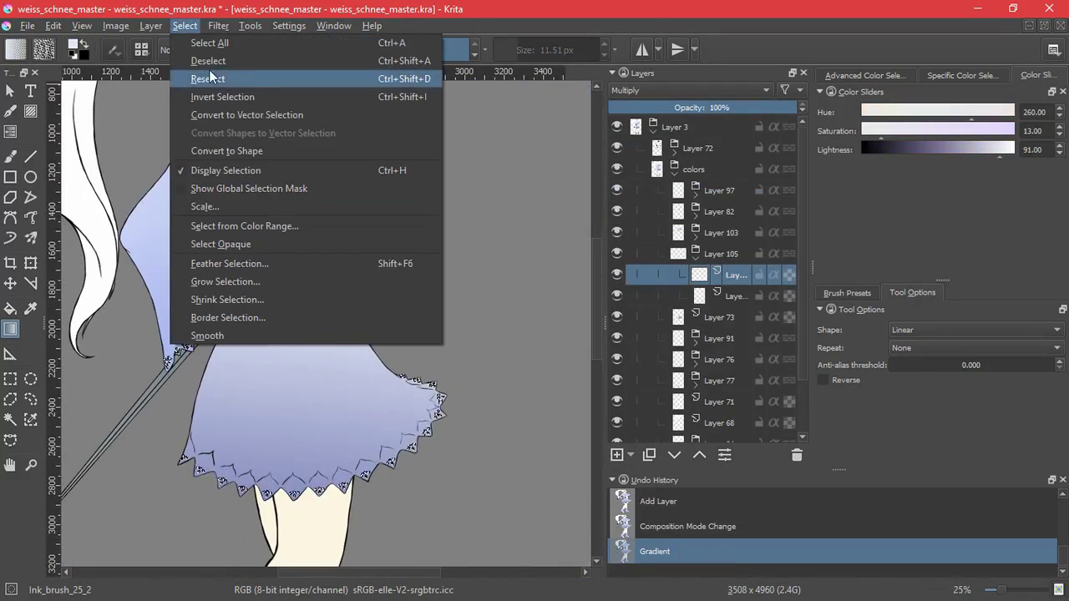
{"action": "left_click", "coordinate": [200, 60]}
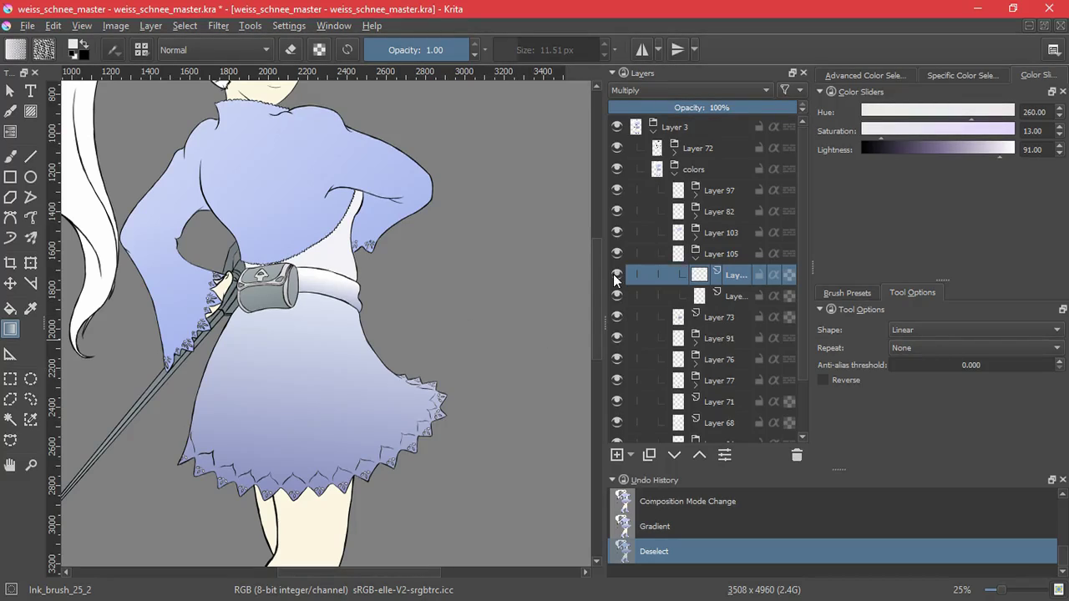
- Put the dress colour layer, Layer 73, into its own group and select its opaque pixels
{"action": "left_click", "coordinate": [694, 257]}
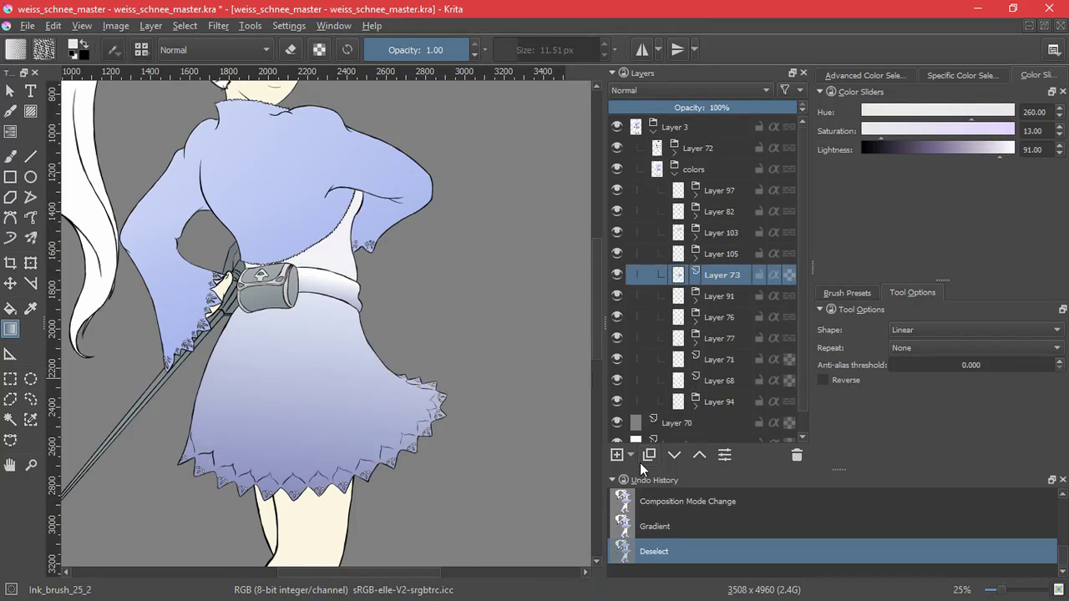
{"action": "key", "text": "ctrl+g"}
{"action": "left_click", "coordinate": [185, 26]}
{"action": "left_click", "coordinate": [227, 249]}
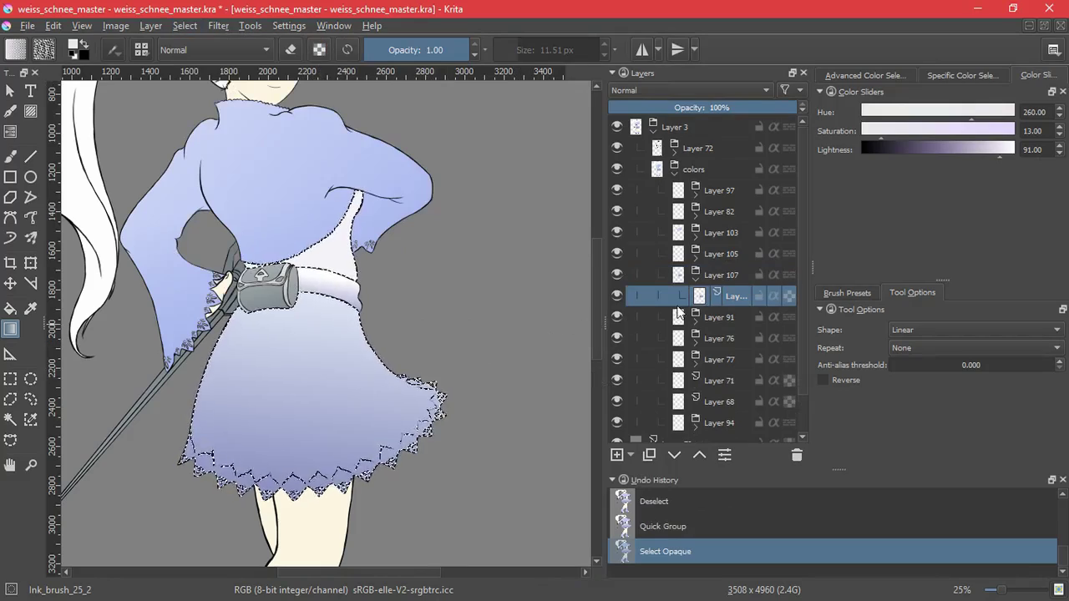
- Add a Multiply layer above the dress colour and sample the hem's blue (hue 229, saturation 30, lightness 70)
{"action": "left_click", "coordinate": [616, 454]}
{"action": "left_click", "coordinate": [689, 91]}
{"action": "left_click", "coordinate": [668, 207]}
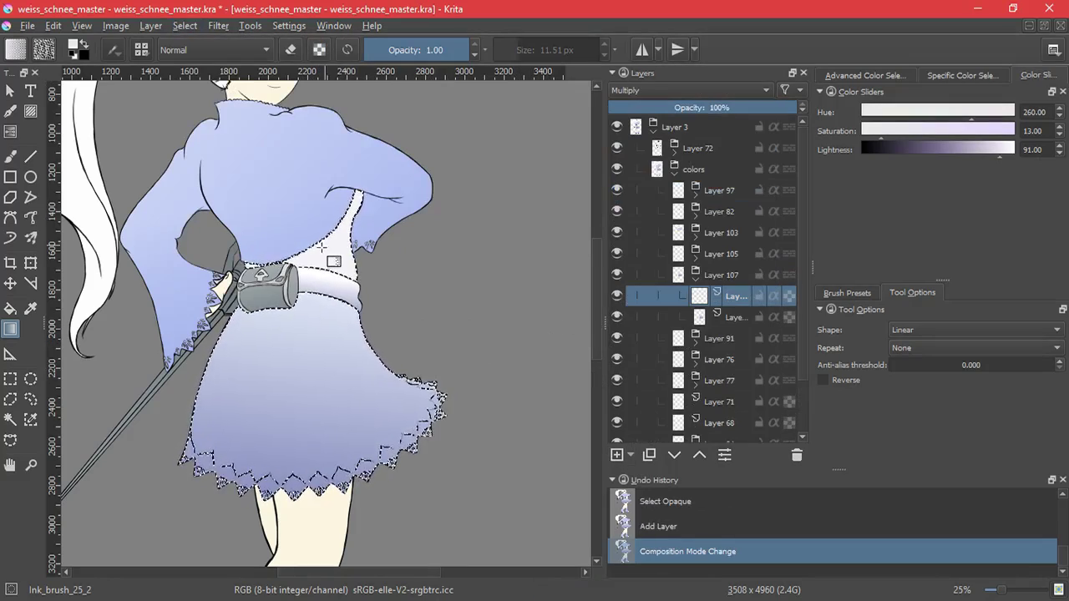
{"action": "left_click", "coordinate": [338, 448], "text": "ctrl"}
- Try two linear gradients from the bodice down across the dress, undoing each one
{"action": "left_click_drag", "start_coordinate": [304, 211], "coordinate": [373, 303]}
{"action": "key", "text": "ctrl+z"}
{"action": "left_click_drag", "start_coordinate": [310, 208], "coordinate": [418, 334]}
{"action": "key", "text": "ctrl+z"}
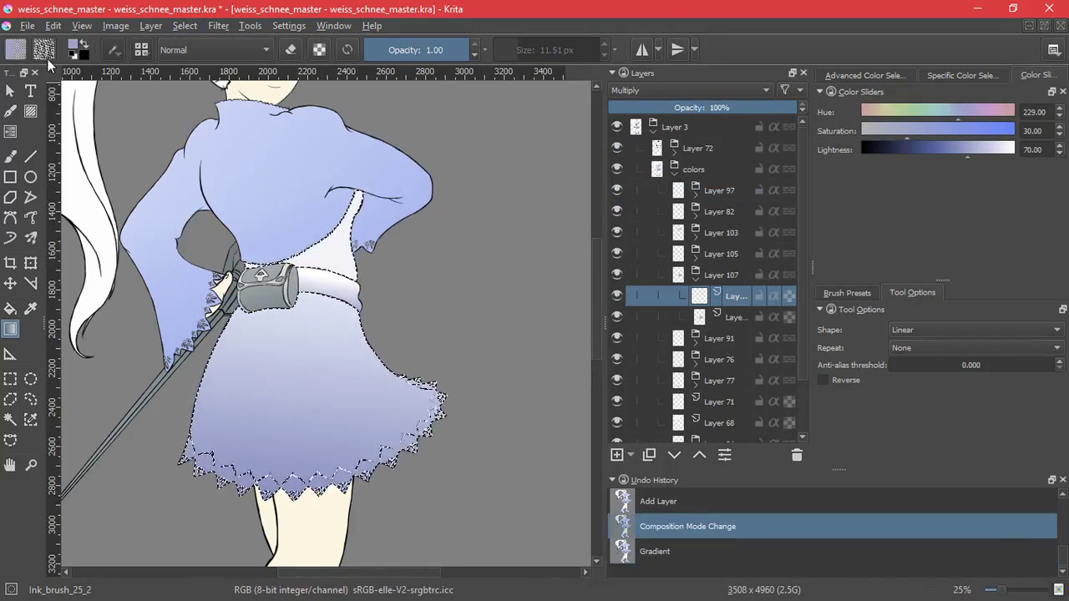
- Set the gradient shape to Radial, shade the dress outward from the upper bodice with the sampled blue, and deselect
{"action": "left_click", "coordinate": [975, 330]}
{"action": "left_click", "coordinate": [919, 361]}
{"action": "left_click_drag", "start_coordinate": [362, 284], "coordinate": [364, 286]}
{"action": "key", "text": "ctrl+z"}
{"action": "left_click_drag", "start_coordinate": [256, 162], "coordinate": [452, 339]}
{"action": "left_click", "coordinate": [181, 28]}
{"action": "left_click", "coordinate": [197, 57]}
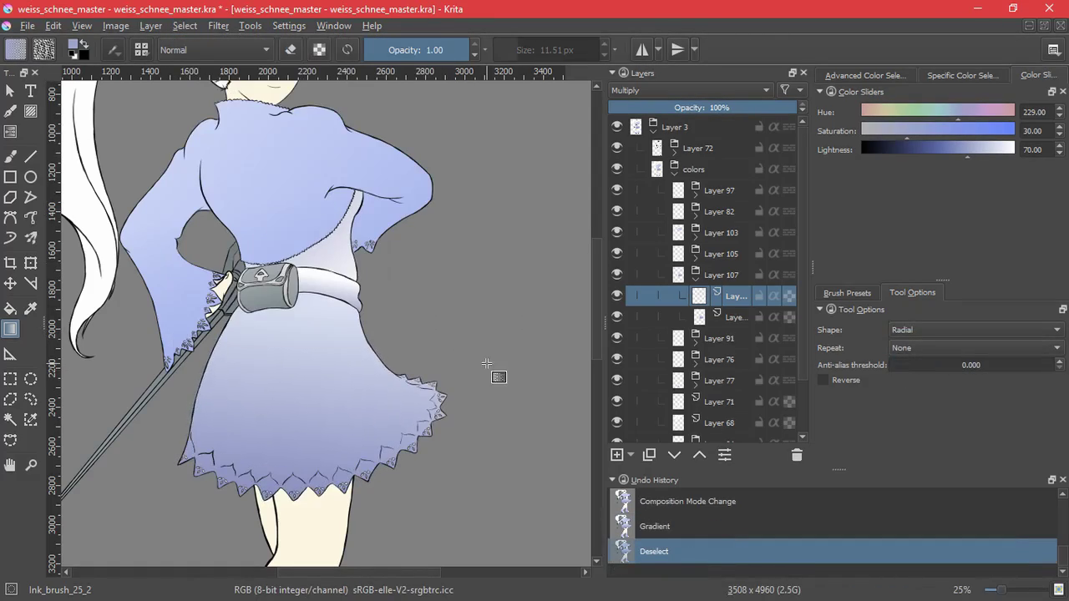
- Try other blending modes and opacities on the dress shading layer, restoring it to Multiply at 100%
{"action": "scroll", "coordinate": [481, 330], "scroll_direction": "down", "scroll_amount": 2}
{"action": "scroll", "coordinate": [471, 278], "scroll_direction": "up", "scroll_amount": 2}
{"action": "left_click", "coordinate": [660, 91]}
{"action": "left_click", "coordinate": [650, 172]}
{"action": "left_click", "coordinate": [661, 90]}
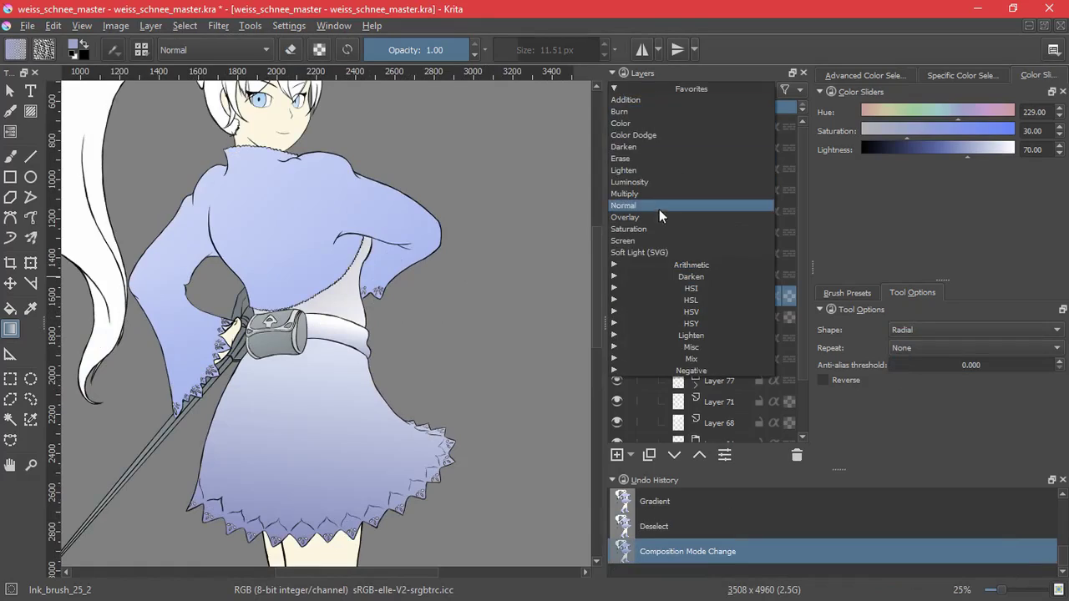
{"action": "left_click", "coordinate": [659, 207]}
{"action": "left_click", "coordinate": [660, 91]}
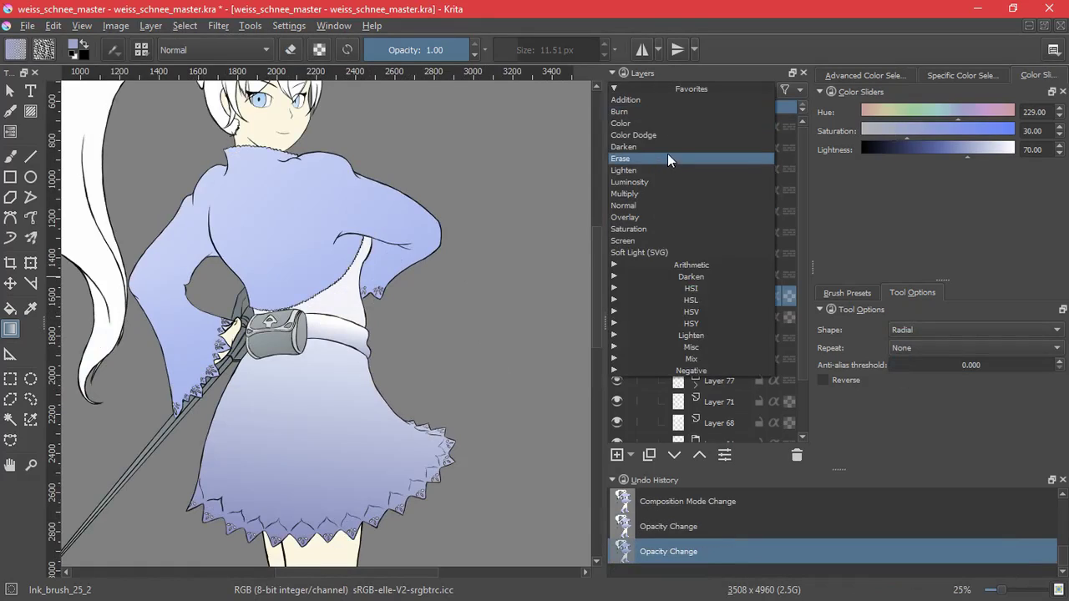
{"action": "left_click", "coordinate": [676, 183]}
- Try radial gradients from the dress outward without a selection, undoing each one
{"action": "left_click_drag", "start_coordinate": [298, 465], "coordinate": [392, 508]}
{"action": "key", "text": "ctrl+z"}
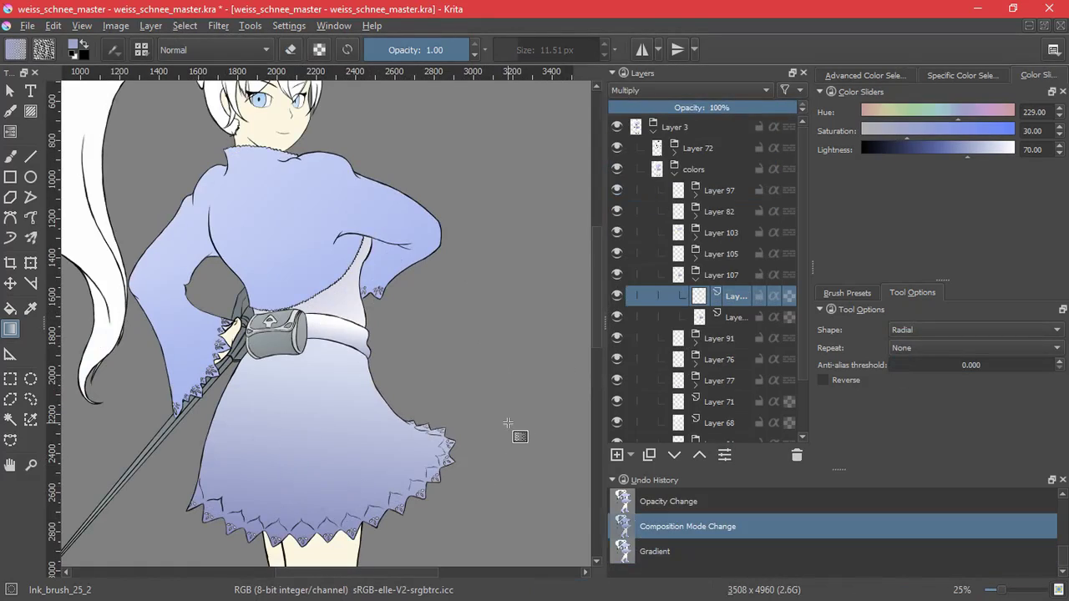
{"action": "scroll", "coordinate": [406, 535], "scroll_direction": "down", "scroll_amount": 3}
{"action": "left_click_drag", "start_coordinate": [319, 276], "coordinate": [476, 407]}
{"action": "key", "text": "ctrl+z"}
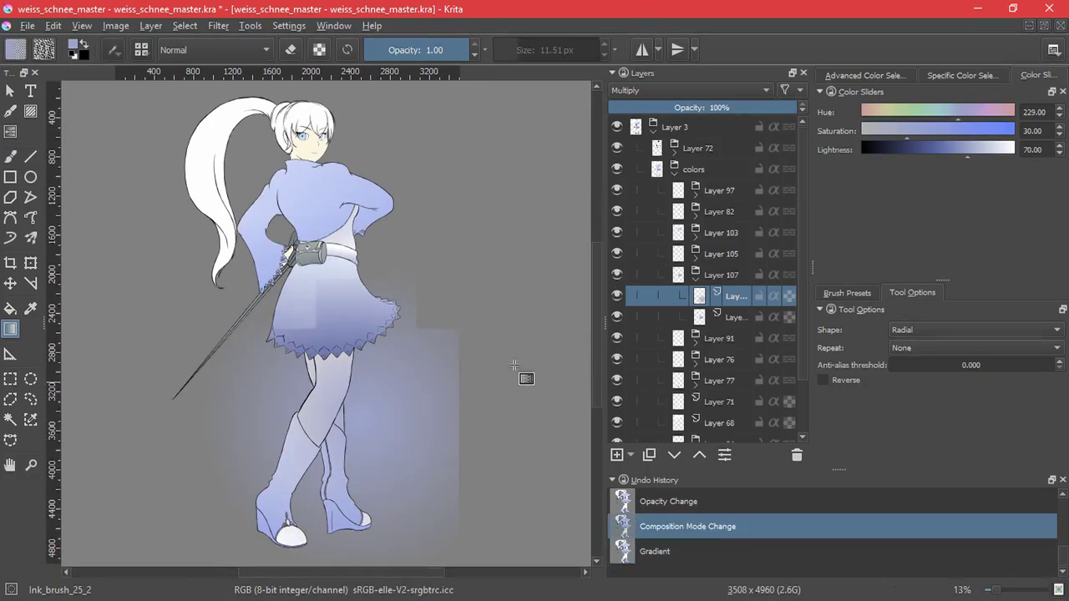
- Restore the dress selection, darken the dress with another radial gradient, and deselect
{"action": "left_click", "coordinate": [184, 25]}
{"action": "left_click", "coordinate": [203, 79]}
{"action": "left_click_drag", "start_coordinate": [360, 377], "coordinate": [362, 398]}
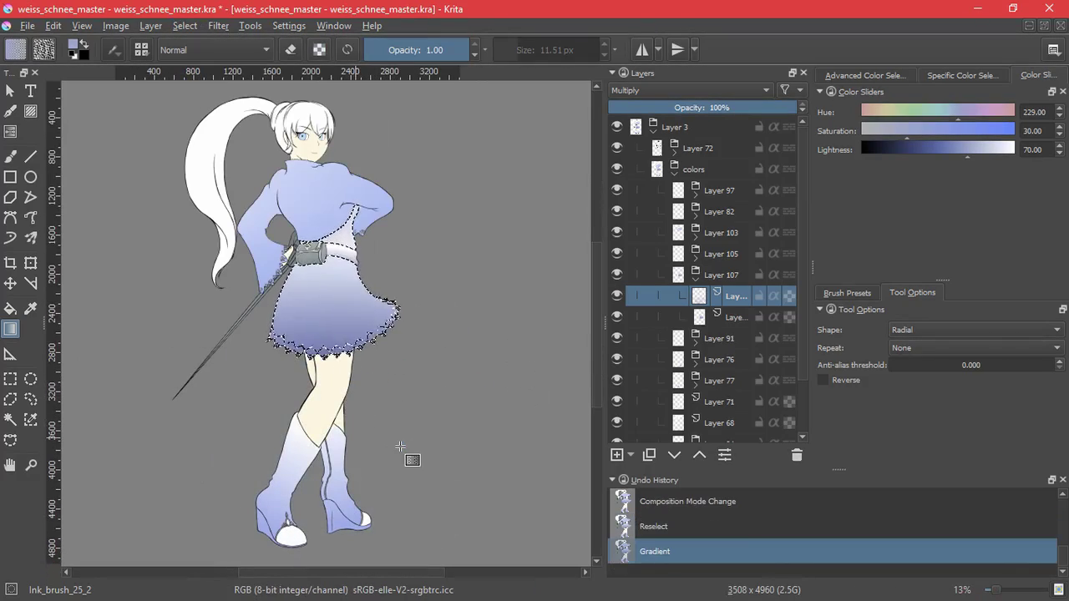
{"action": "left_click", "coordinate": [184, 26]}
{"action": "left_click", "coordinate": [203, 59]}
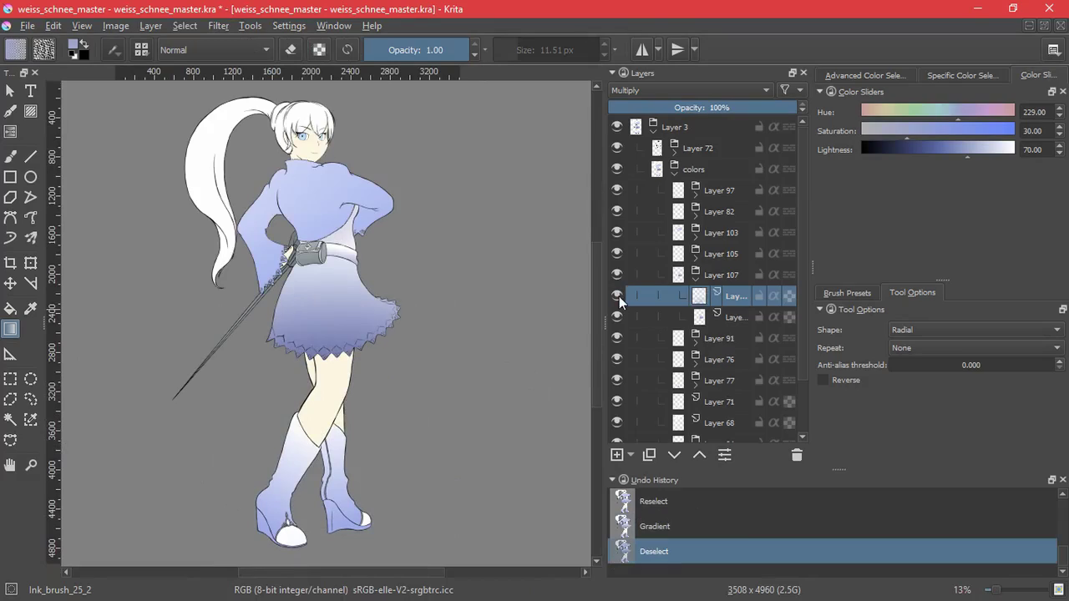
- Put the back boot's toe-cap colour layer, Layer 88, into its own group and add a Multiply layer above it
{"action": "left_click", "coordinate": [696, 283]}
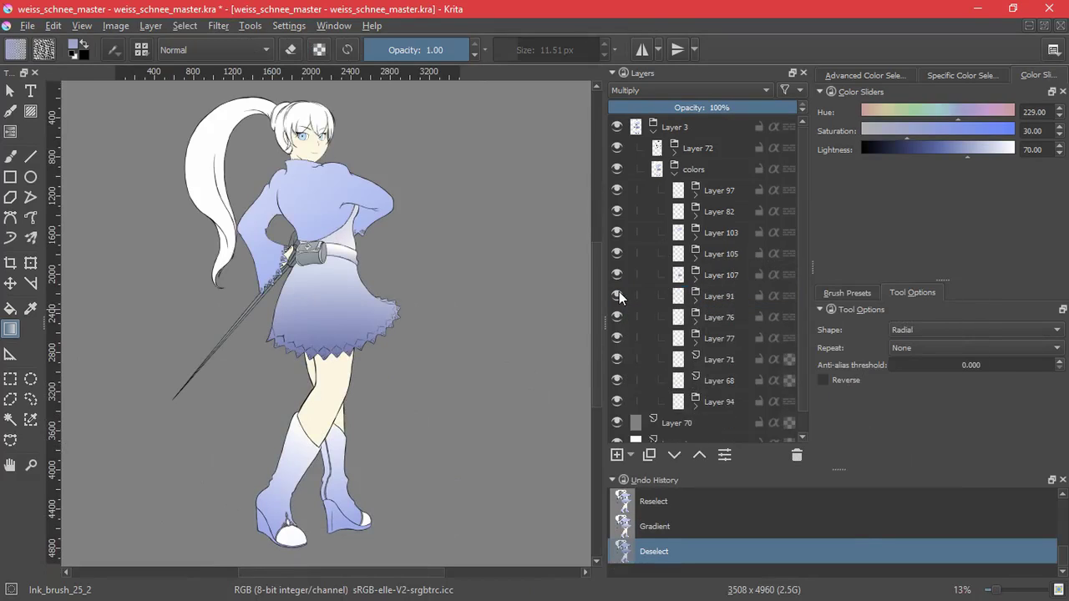
{"action": "left_click", "coordinate": [696, 324]}
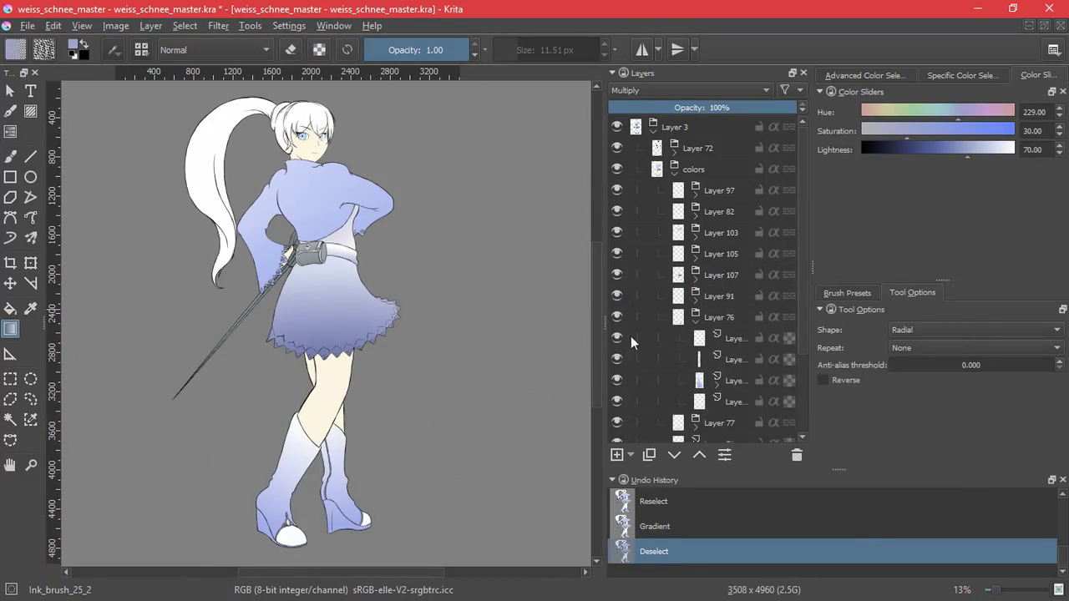
{"action": "left_click", "coordinate": [700, 404]}
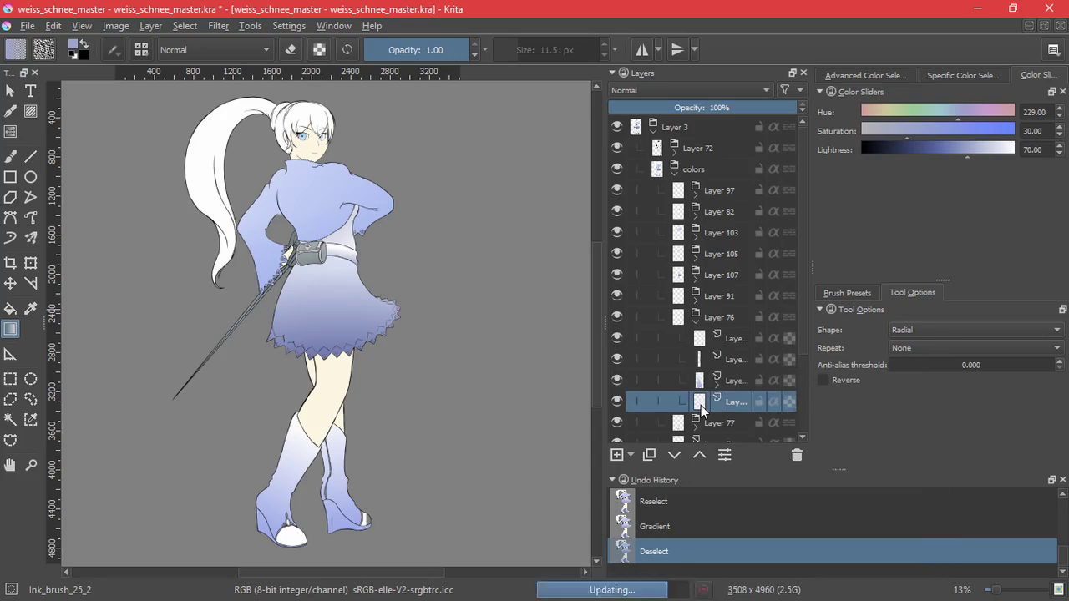
{"action": "left_click_drag", "start_coordinate": [700, 401], "coordinate": [446, 167]}
{"action": "key", "text": "Insert"}
{"action": "left_click", "coordinate": [185, 26]}
{"action": "left_click", "coordinate": [557, 239]}
{"action": "left_click", "coordinate": [627, 91]}
{"action": "left_click", "coordinate": [628, 196]}
{"action": "left_click_drag", "start_coordinate": [803, 336], "coordinate": [803, 435]}
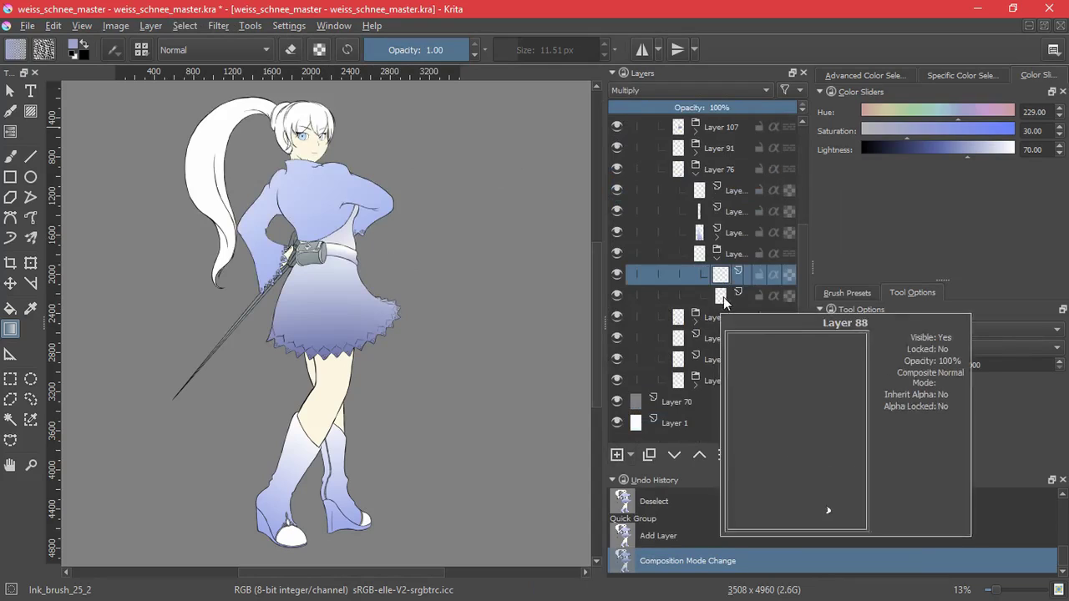
- Select the opaque pixels of Layer 88, shade the back boot's toe cap with a radial blue gradient, and deselect
{"action": "left_click", "coordinate": [721, 297], "text": "ctrl"}
{"action": "scroll", "coordinate": [367, 519], "scroll_direction": "up", "scroll_amount": 4}
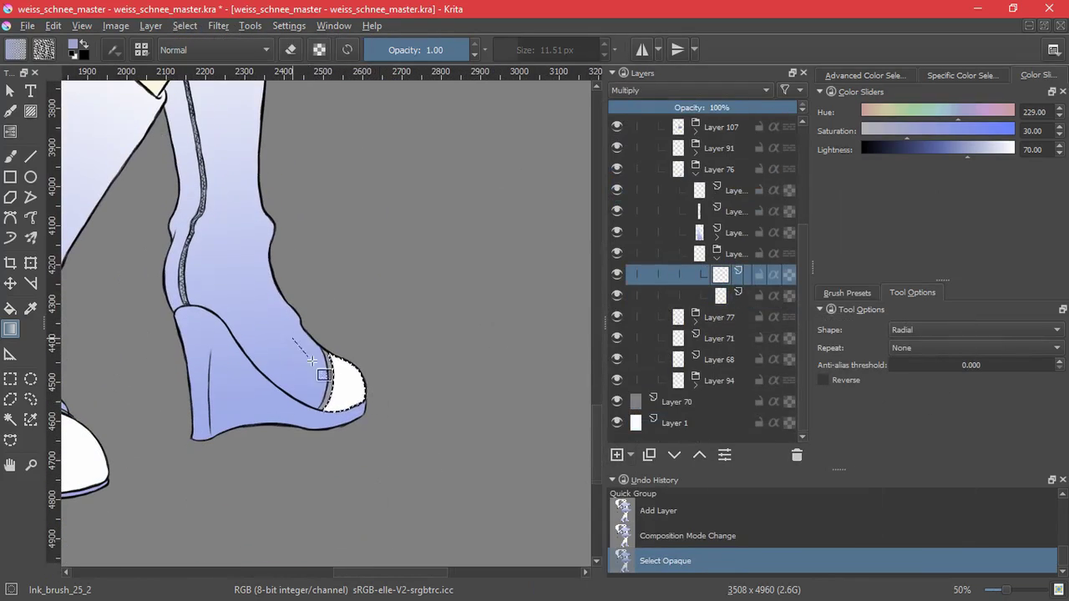
{"action": "left_click_drag", "start_coordinate": [336, 399], "coordinate": [423, 436]}
{"action": "key", "text": "ctrl+z"}
{"action": "mouse_move", "coordinate": [342, 404]}
{"action": "left_mouse_down"}
{"action": "mouse_move", "coordinate": [401, 429]}
{"action": "mouse_move", "coordinate": [345, 424]}
{"action": "left_mouse_up"}
{"action": "key", "text": "ctrl+z"}
{"action": "key", "text": "ctrl+z"}
{"action": "key", "text": "ctrl+shift+z"}
{"action": "key", "text": "ctrl+shift+a"}
{"action": "scroll", "coordinate": [512, 365], "scroll_direction": "down", "scroll_amount": 2}
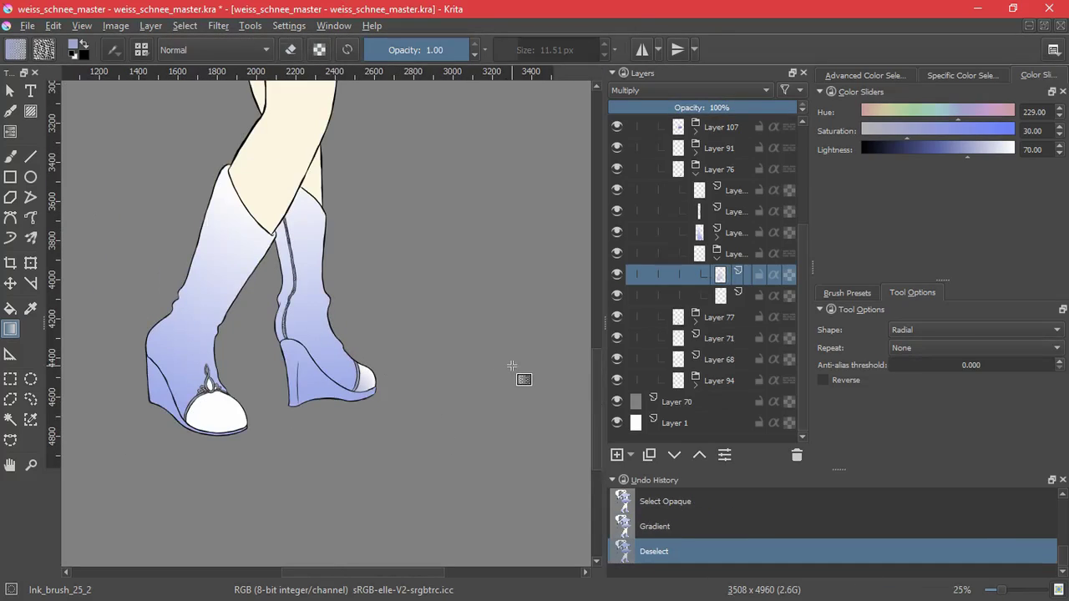
- Put the front boot's toe-cap colour layer inside Layer 77 into its own group and add a layer above it
{"action": "left_click", "coordinate": [716, 258]}
{"action": "left_click", "coordinate": [694, 216]}
{"action": "left_click", "coordinate": [694, 323]}
{"action": "left_click", "coordinate": [616, 380]}
{"action": "left_click", "coordinate": [700, 381]}
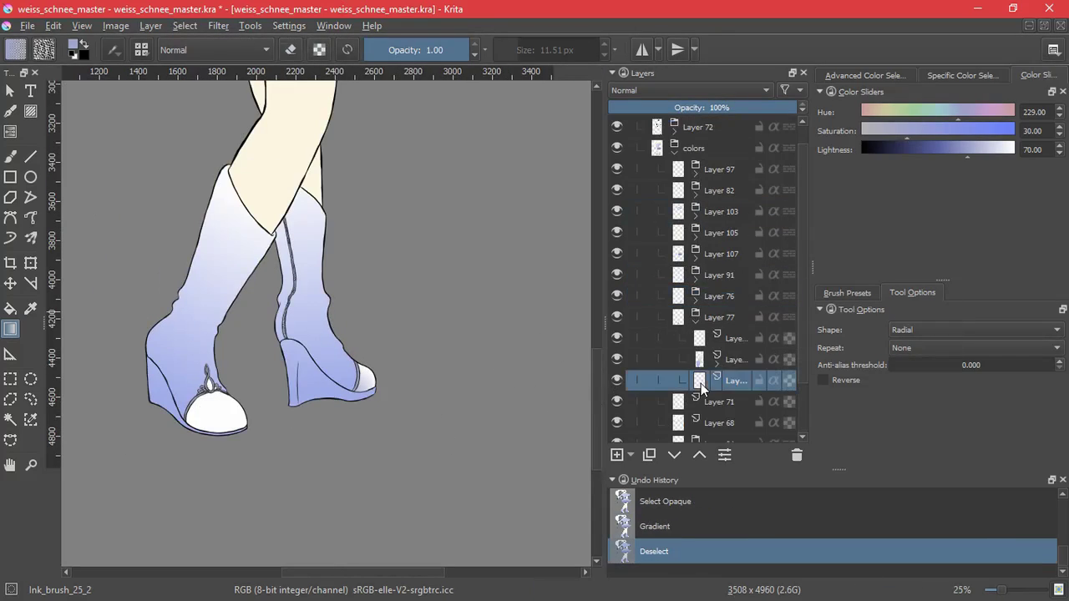
{"action": "key", "text": "ctrl+g"}
{"action": "key", "text": "Insert"}
{"action": "left_click", "coordinate": [659, 420]}
- Select the opaque pixels of the front toe-cap colour and set the new layer above it to Multiply
{"action": "left_click", "coordinate": [185, 25]}
{"action": "left_click", "coordinate": [226, 251]}
{"action": "left_click", "coordinate": [719, 401]}
{"action": "scroll", "coordinate": [197, 390], "scroll_direction": "up", "scroll_amount": 6}
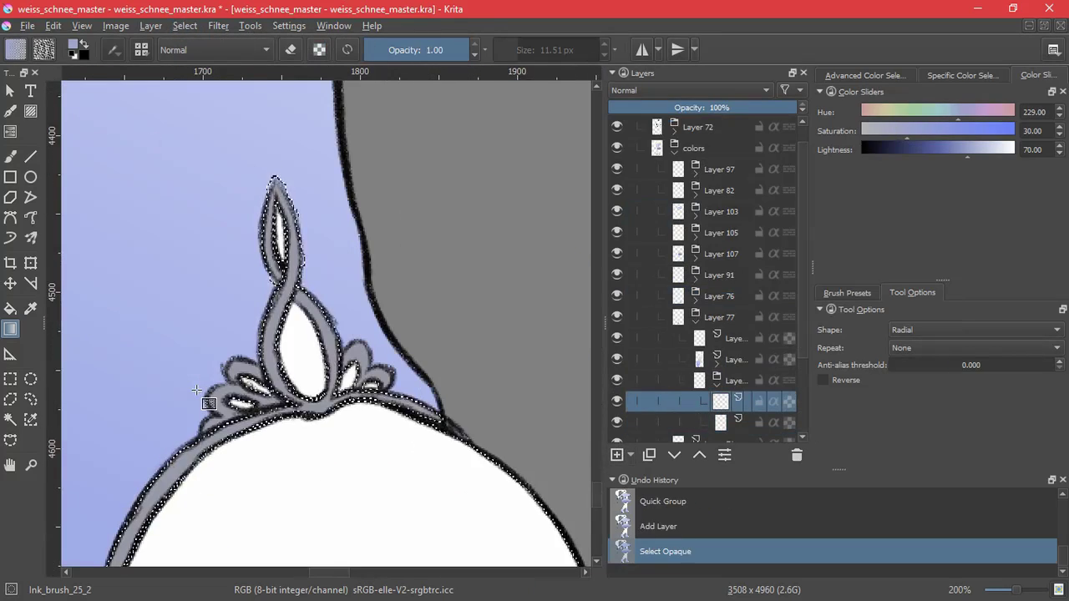
{"action": "scroll", "coordinate": [212, 392], "scroll_direction": "down", "scroll_amount": 4}
{"action": "left_click", "coordinate": [185, 26]}
{"action": "left_click", "coordinate": [727, 403]}
{"action": "left_click", "coordinate": [691, 90]}
{"action": "left_click", "coordinate": [672, 246]}
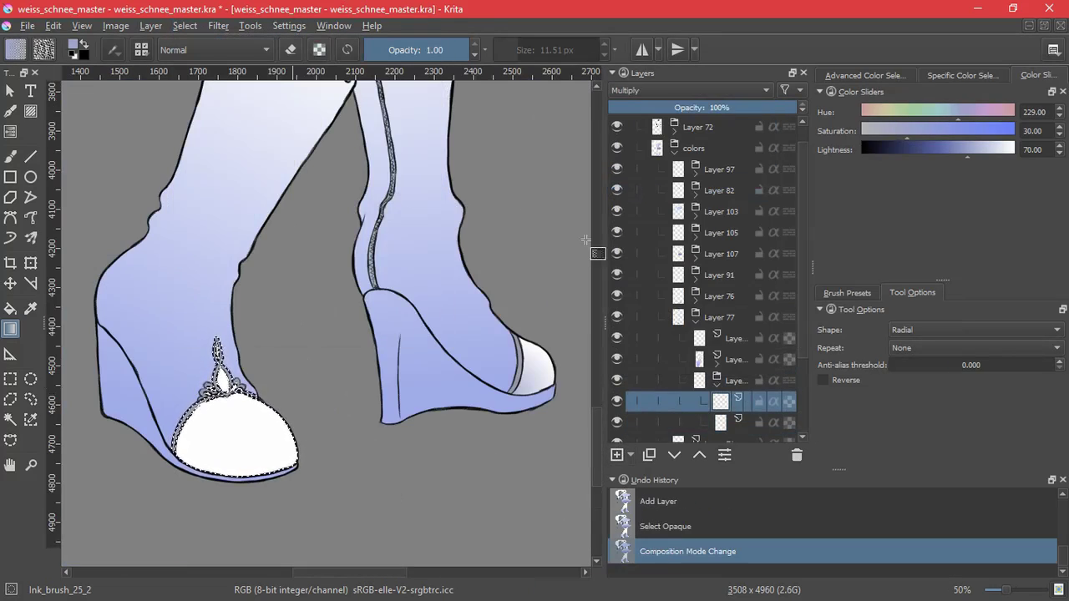
- Shade the front boot's toe cap with a radial gradient in the same blue and deselect
{"action": "left_click_drag", "start_coordinate": [184, 442], "coordinate": [333, 509]}
{"action": "key", "text": "ctrl+z"}
{"action": "key", "text": "ctrl+z"}
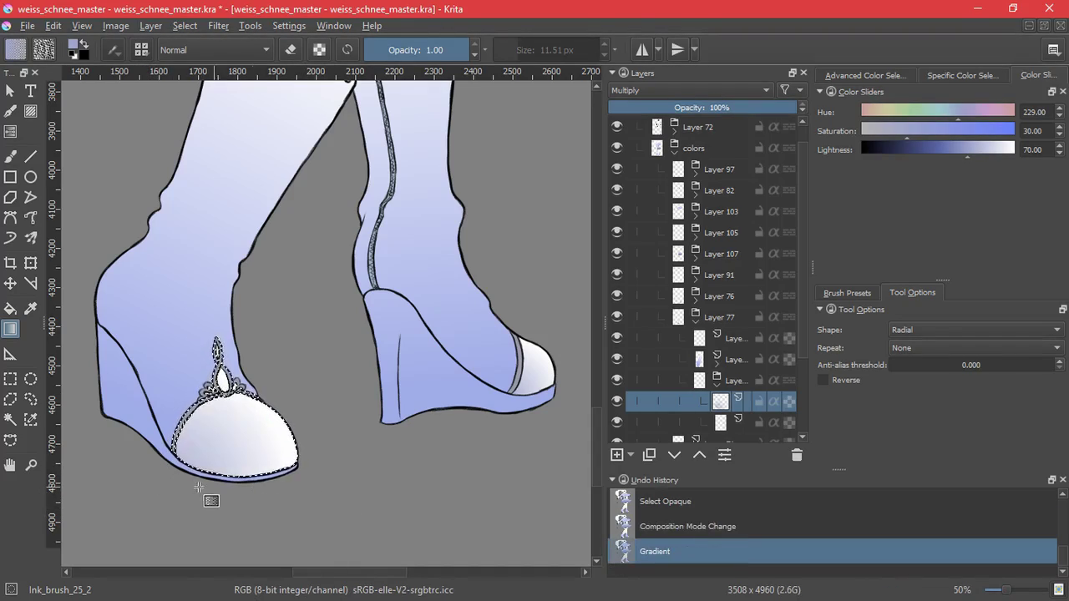
{"action": "left_click", "coordinate": [185, 25]}
{"action": "left_click", "coordinate": [209, 60]}
{"action": "scroll", "coordinate": [348, 465], "scroll_direction": "down", "scroll_amount": 2}
{"action": "scroll", "coordinate": [348, 465], "scroll_direction": "up", "scroll_amount": 1}
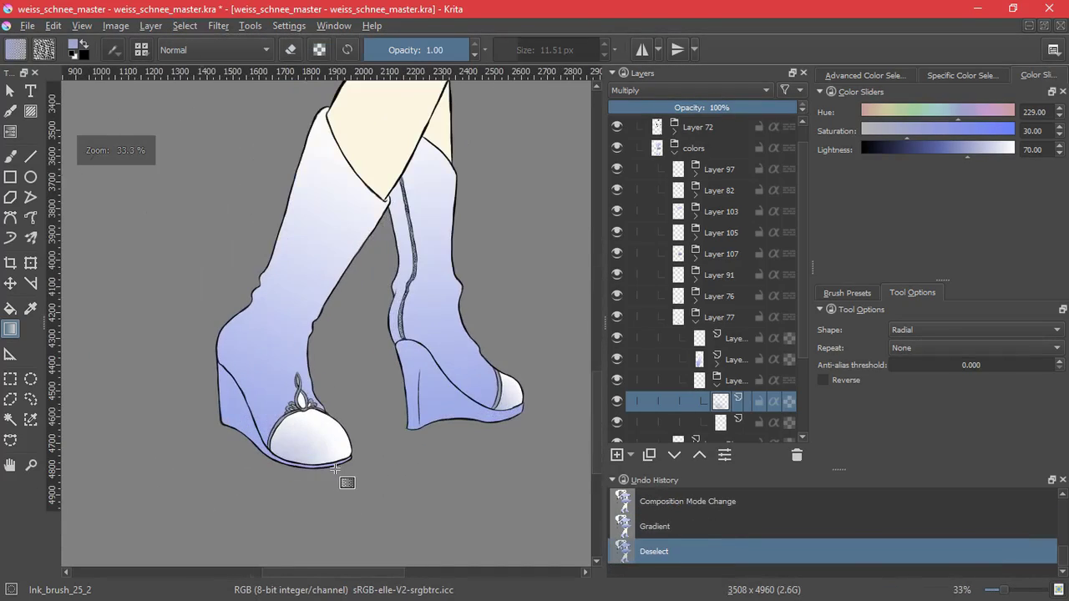
- Reselect the front boot's toe cap and clear the selection again
{"action": "key", "text": "ctrl+z"}
{"action": "left_click", "coordinate": [185, 25]}
{"action": "left_click", "coordinate": [192, 75]}
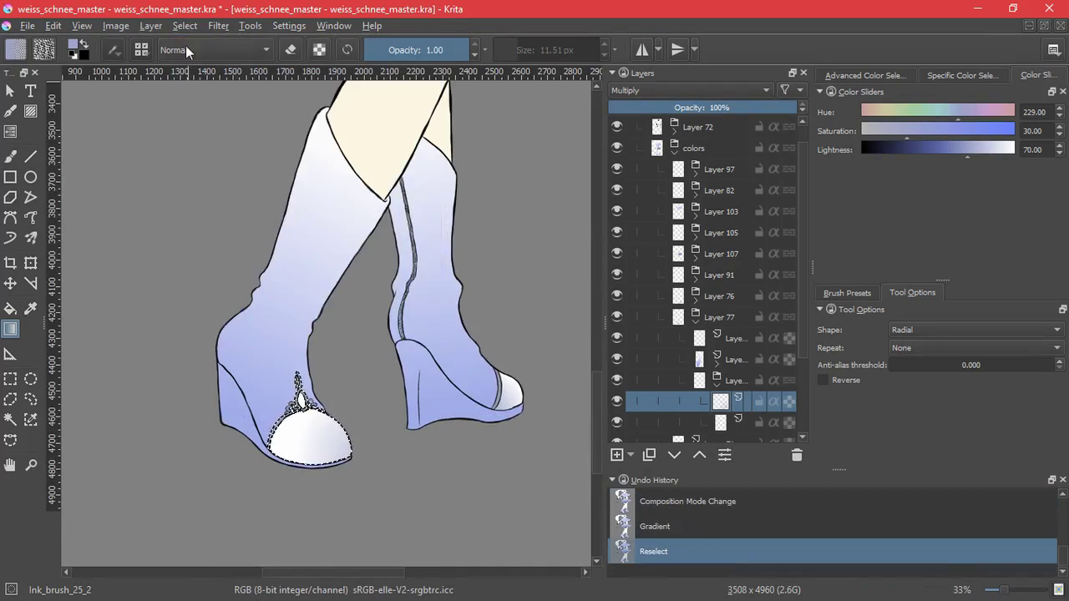
{"action": "left_click", "coordinate": [185, 25]}
{"action": "left_click", "coordinate": [192, 60]}
- Collapse the Layer 77 group and select the opaque pixels of the skin colour layer, Layer 71
{"action": "scroll", "coordinate": [389, 425], "scroll_direction": "down", "scroll_amount": 4}
{"action": "key", "text": "2"}
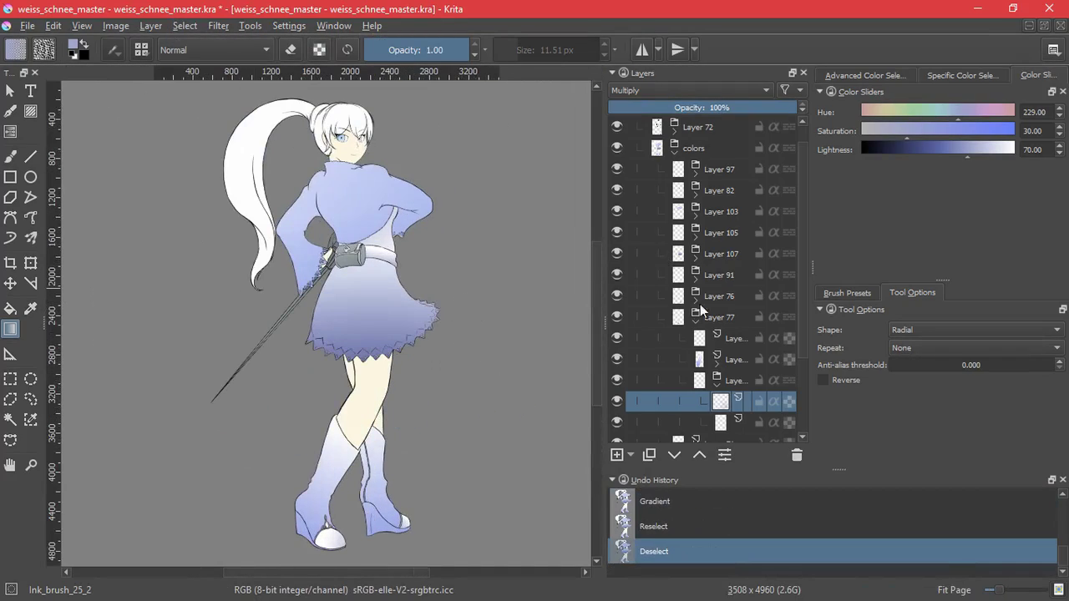
{"action": "left_click", "coordinate": [696, 321]}
{"action": "left_click", "coordinate": [678, 344]}
{"action": "left_click", "coordinate": [184, 26]}
{"action": "left_click", "coordinate": [217, 243]}
- Try a rectangular selection around the legs to limit the skin selection, undoing each attempt
{"action": "left_click", "coordinate": [10, 379]}
{"action": "left_click_drag", "start_coordinate": [294, 335], "coordinate": [455, 478]}
{"action": "key", "text": "ctrl+z"}
{"action": "key", "text": "ctrl+z"}
{"action": "key", "text": "ctrl+z"}
{"action": "key", "text": "ctrl+shift+z"}
{"action": "key", "text": "ctrl+z"}
{"action": "key", "text": "ctrl+shift+z"}
{"action": "key", "text": "ctrl+z"}
{"action": "key", "text": "ctrl+shift+z"}
{"action": "key", "text": "ctrl+z"}
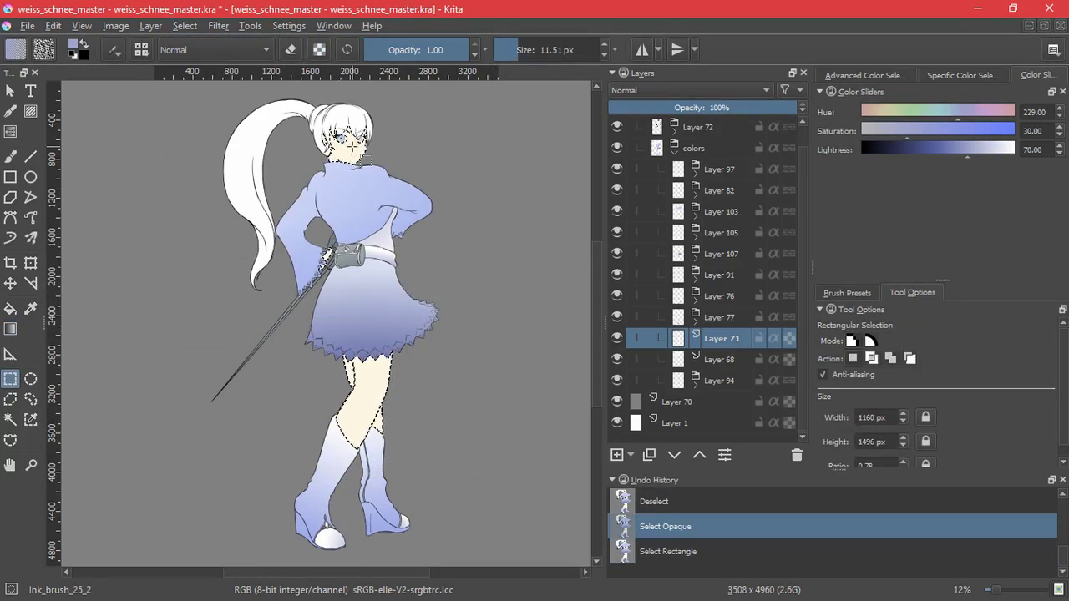
- Put the skin colour layer into its own group, add a layer above it, and deselect
{"action": "scroll", "coordinate": [359, 146], "scroll_direction": "up", "scroll_amount": 5}
{"action": "key", "text": "ctrl+shift+g"}
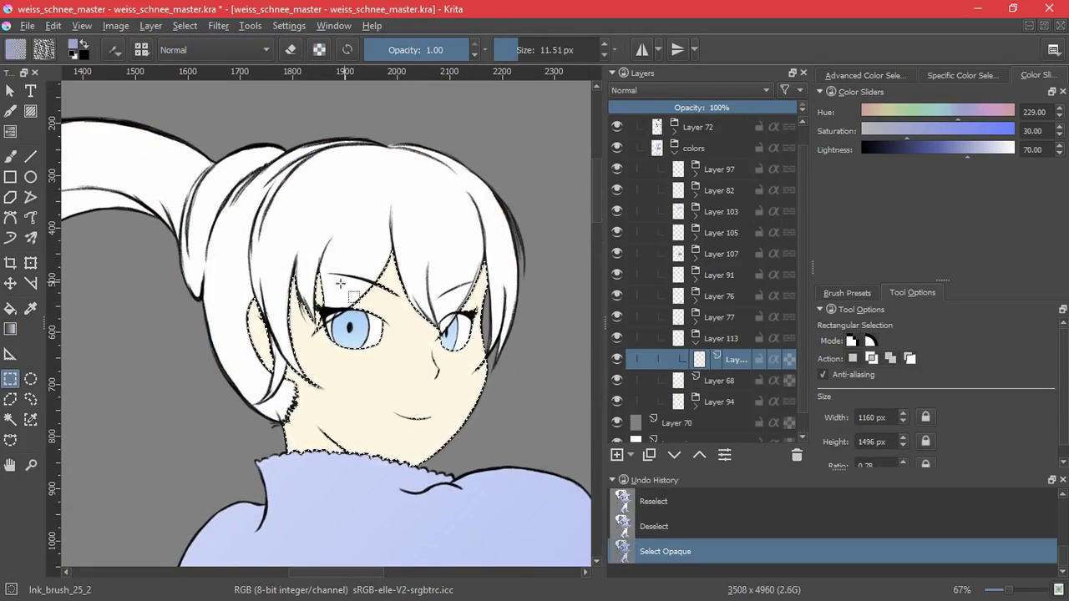
{"action": "left_click", "coordinate": [185, 25]}
{"action": "left_click", "coordinate": [196, 57]}
- Limit Contiguous Area Selection to the current layer and select the face, neck and ear areas on the skin colour layer
{"action": "left_click", "coordinate": [10, 419]}
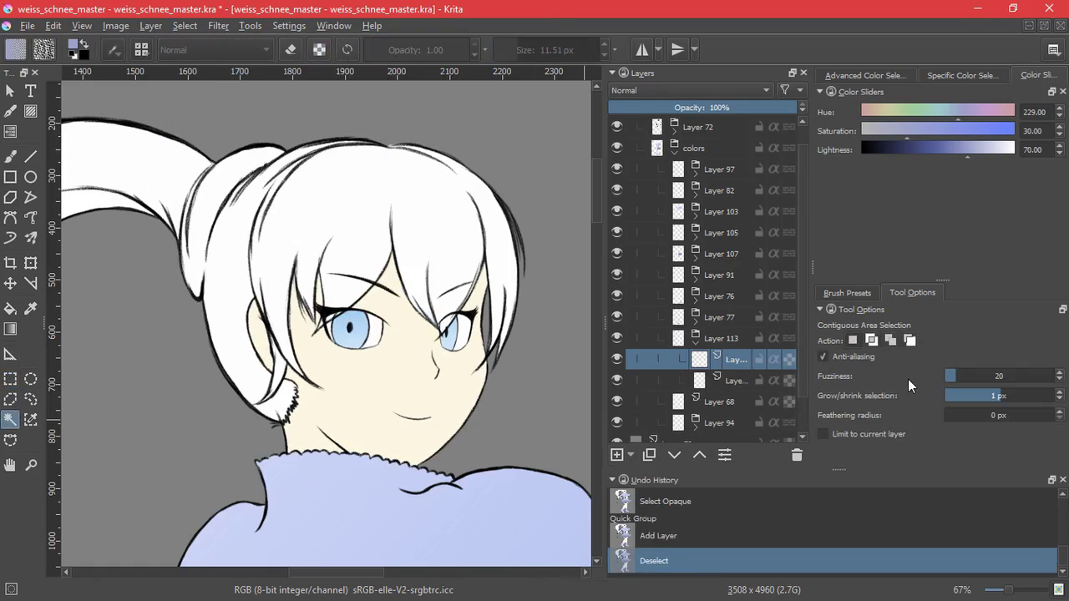
{"action": "left_click", "coordinate": [868, 439]}
{"action": "left_click", "coordinate": [437, 396]}
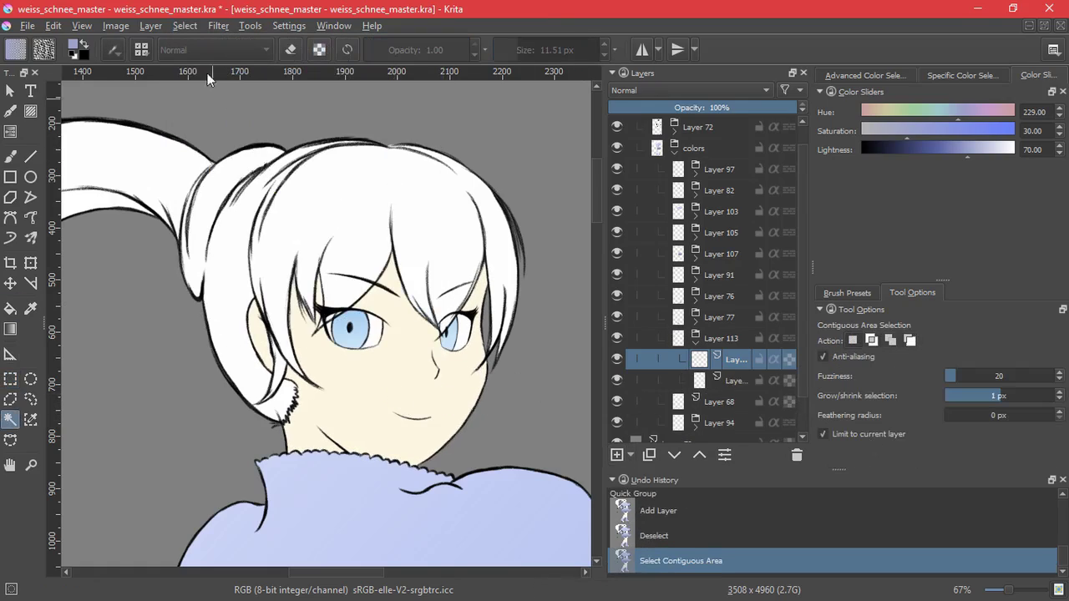
{"action": "key", "text": "ctrl+shift+a"}
{"action": "left_click", "coordinate": [732, 381]}
{"action": "left_click", "coordinate": [408, 417]}
{"action": "left_click", "coordinate": [483, 400]}
{"action": "left_click", "coordinate": [304, 298]}
- Sample the face's skin colour (hue 42, saturation 93, lightness 94) and try a radial gradient with Multiply on the new layer, undoing both
{"action": "left_click", "coordinate": [699, 362]}
{"action": "left_click", "coordinate": [11, 329]}
{"action": "left_click", "coordinate": [385, 378], "text": "ctrl"}
{"action": "left_click_drag", "start_coordinate": [190, 128], "coordinate": [455, 463]}
{"action": "left_click", "coordinate": [686, 90]}
{"action": "left_click", "coordinate": [652, 125]}
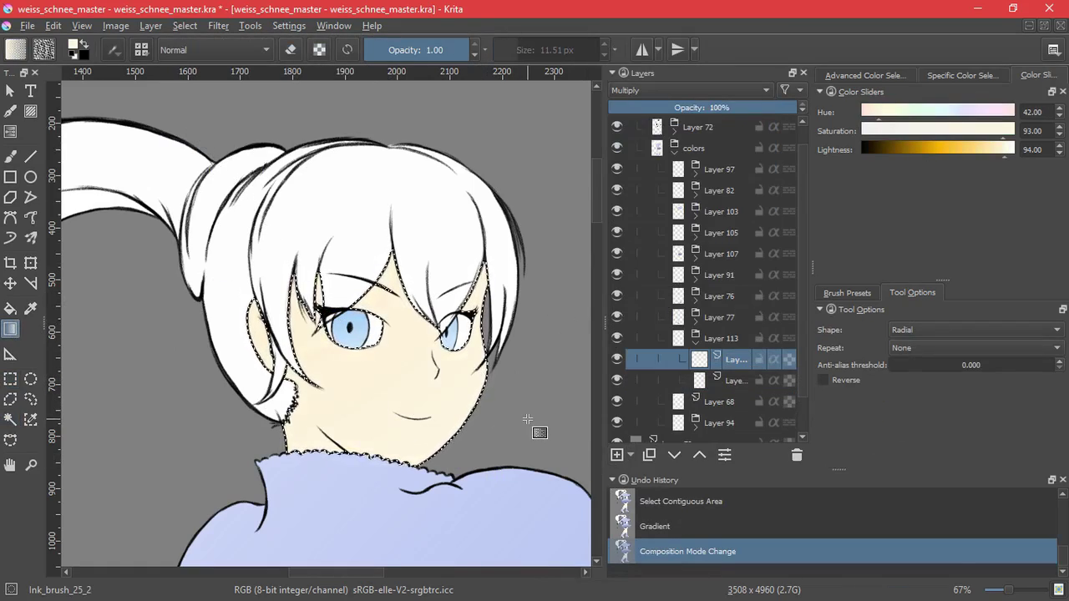
{"action": "key", "text": "ctrl+z"}
{"action": "key", "text": "ctrl+shift+z"}
- Set the skin shading layer to Multiply, shade the face diagonally with a radial gradient, and deselect
{"action": "left_click", "coordinate": [647, 92]}
{"action": "left_click", "coordinate": [649, 125]}
{"action": "left_click_drag", "start_coordinate": [269, 289], "coordinate": [512, 431]}
{"action": "left_click", "coordinate": [184, 26]}
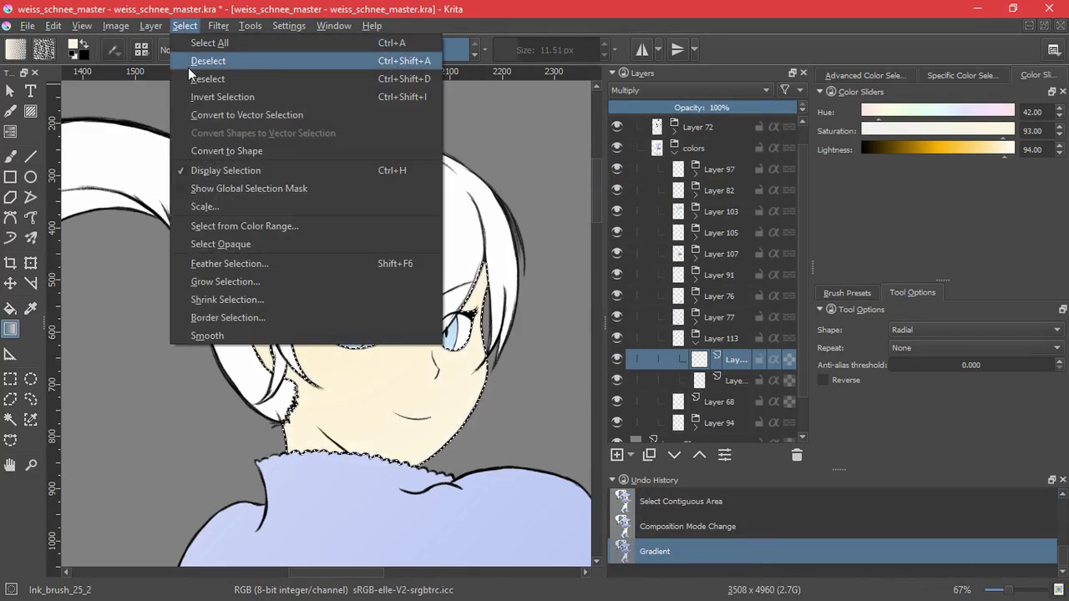
{"action": "left_click", "coordinate": [209, 73]}
- Select the hand's skin areas beside the sleeve lace on the skin colour layer with Contiguous Area Selection
{"action": "scroll", "coordinate": [447, 378], "scroll_direction": "down", "scroll_amount": 4}
{"action": "left_click_drag", "start_coordinate": [446, 378], "coordinate": [381, 228]}
{"action": "scroll", "coordinate": [344, 371], "scroll_direction": "up", "scroll_amount": 4}
{"action": "left_click", "coordinate": [710, 378]}
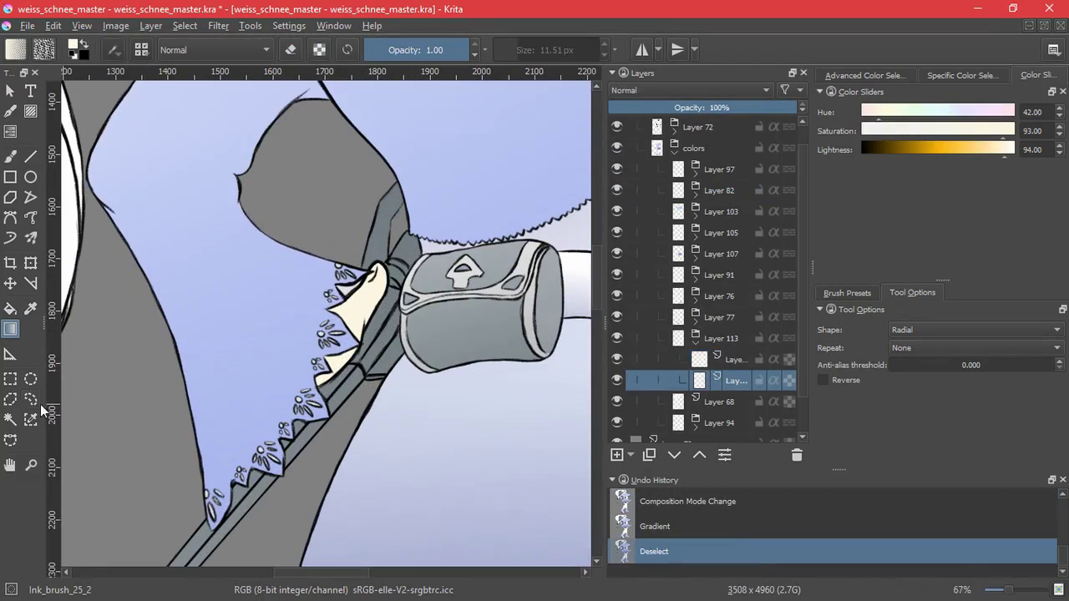
{"action": "left_click", "coordinate": [10, 420]}
{"action": "left_click", "coordinate": [362, 303]}
{"action": "scroll", "coordinate": [341, 359], "scroll_direction": "up", "scroll_amount": 4}
{"action": "left_click", "coordinate": [338, 368]}
- Shade the hand with a radial skin-tone gradient on the Multiply layer and deselect
{"action": "scroll", "coordinate": [446, 373], "scroll_direction": "down", "scroll_amount": 5}
{"action": "left_click", "coordinate": [698, 359]}
{"action": "left_click", "coordinate": [10, 328]}
{"action": "left_click_drag", "start_coordinate": [244, 361], "coordinate": [307, 411]}
{"action": "left_click", "coordinate": [185, 26]}
{"action": "left_click", "coordinate": [204, 58]}
- Select the front leg's bare skin area on the skin colour layer with Contiguous Area Selection
{"action": "scroll", "coordinate": [334, 317], "scroll_direction": "down", "scroll_amount": 5}
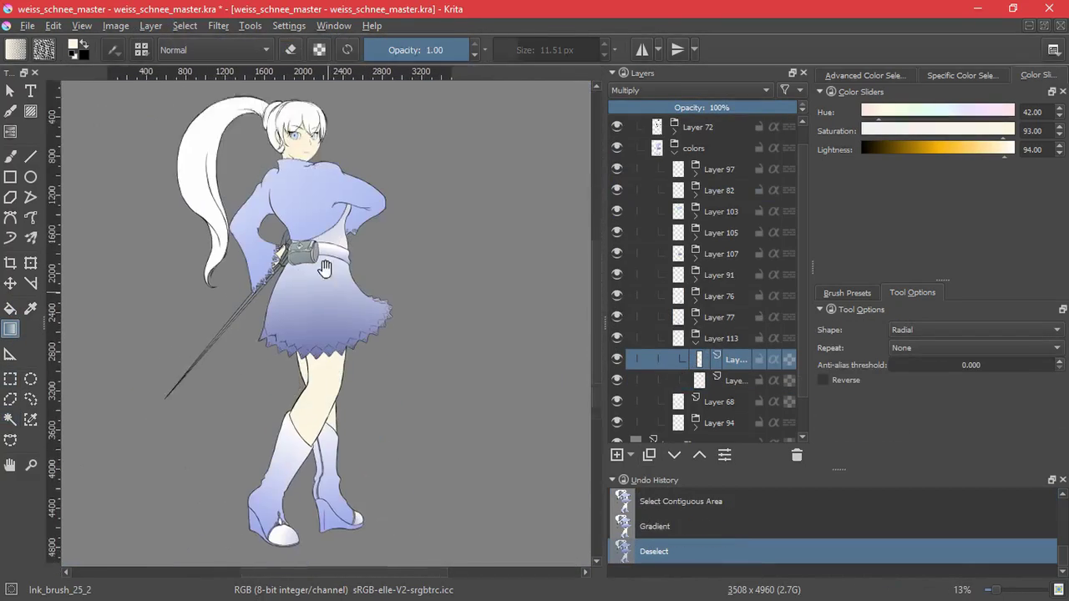
{"action": "left_click", "coordinate": [700, 380]}
{"action": "scroll", "coordinate": [367, 360], "scroll_direction": "up", "scroll_amount": 4}
{"action": "left_click", "coordinate": [10, 420]}
{"action": "left_click", "coordinate": [377, 284]}
- Shade the front leg downward from the skirt hem with a radial skin-tone gradient on the Multiply layer and deselect
{"action": "left_click", "coordinate": [699, 359]}
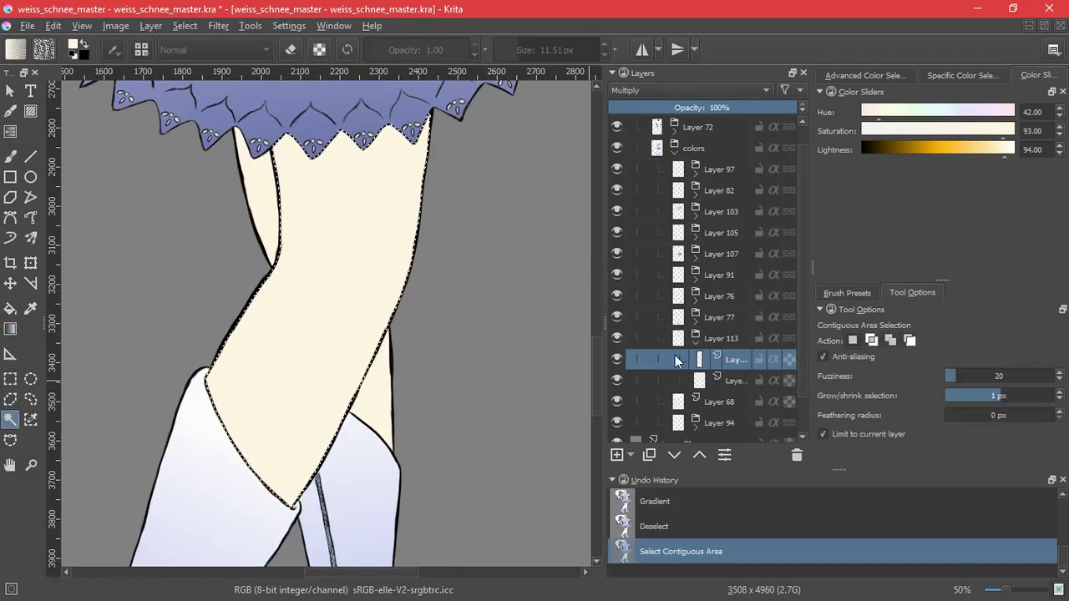
{"action": "left_click", "coordinate": [10, 329]}
{"action": "scroll", "coordinate": [376, 251], "scroll_direction": "down", "scroll_amount": 2}
{"action": "left_click_drag", "start_coordinate": [368, 223], "coordinate": [380, 313]}
{"action": "key", "text": "ctrl+z"}
{"action": "left_click_drag", "start_coordinate": [362, 197], "coordinate": [331, 324]}
{"action": "left_click", "coordinate": [185, 26]}
{"action": "left_click", "coordinate": [205, 58]}
- Select both visible skin areas of the back leg on the skin colour layer
{"action": "left_click", "coordinate": [734, 380]}
{"action": "left_click", "coordinate": [10, 419]}
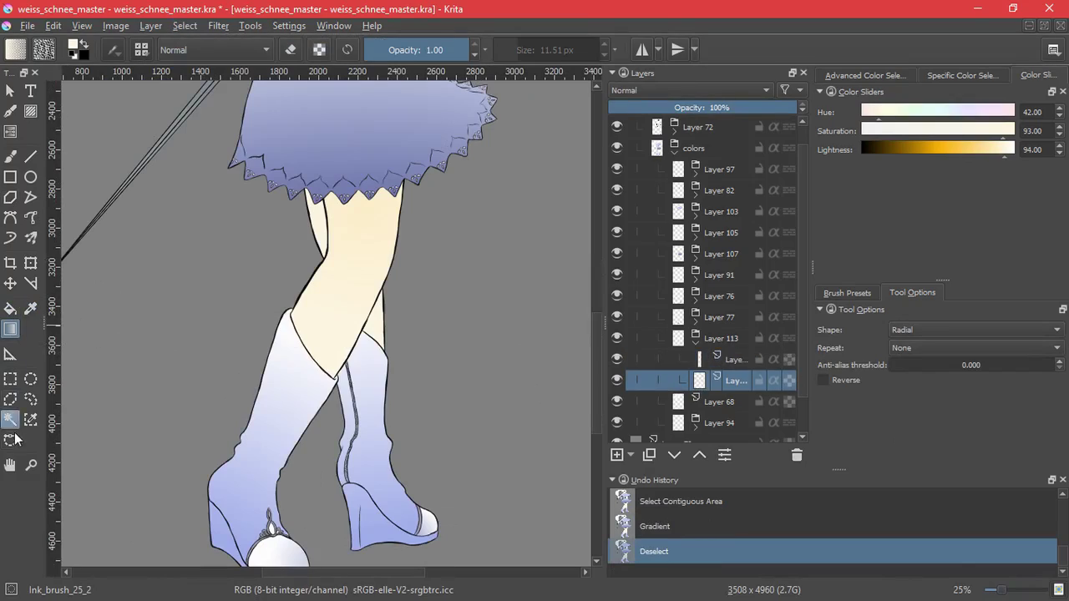
{"action": "left_click", "coordinate": [316, 222]}
{"action": "left_click", "coordinate": [373, 319]}
- Shade the back leg with a radial skin-tone gradient on the Multiply layer and deselect
{"action": "left_click", "coordinate": [680, 362]}
{"action": "left_click", "coordinate": [10, 329]}
{"action": "left_click_drag", "start_coordinate": [292, 148], "coordinate": [331, 269]}
{"action": "key", "text": "ctrl+z"}
{"action": "key", "text": "ctrl+shift+z"}
{"action": "left_click", "coordinate": [184, 26]}
{"action": "left_click", "coordinate": [205, 58]}
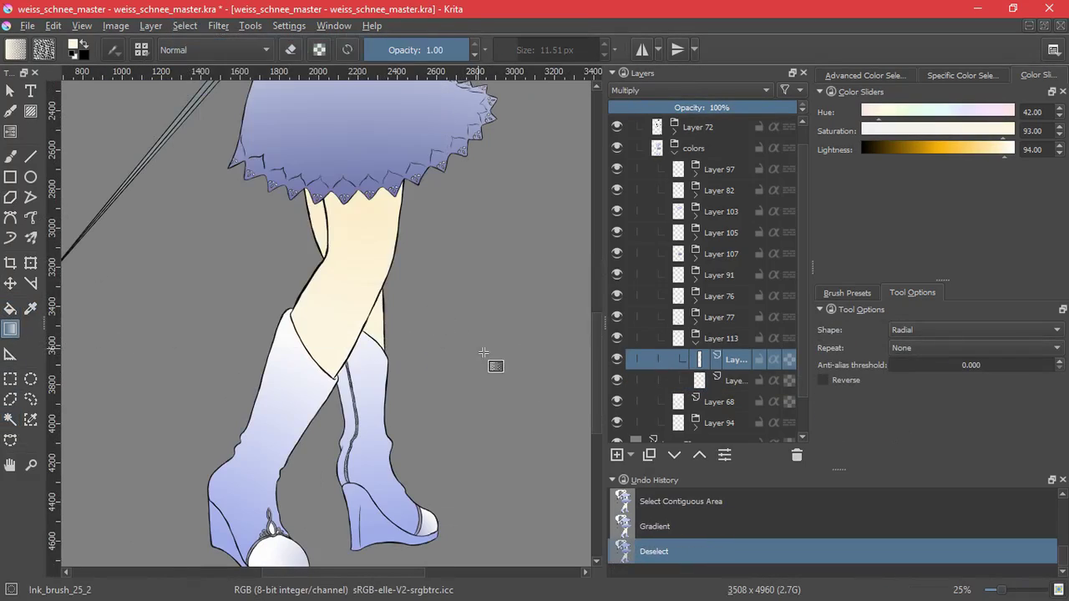
- Put the hair colour layer, Layer 68, into its own group, select its opaque pixels, and add a layer above it
{"action": "scroll", "coordinate": [461, 345], "scroll_direction": "down", "scroll_amount": 3}
{"action": "key", "text": "2"}
{"action": "left_click", "coordinate": [694, 342]}
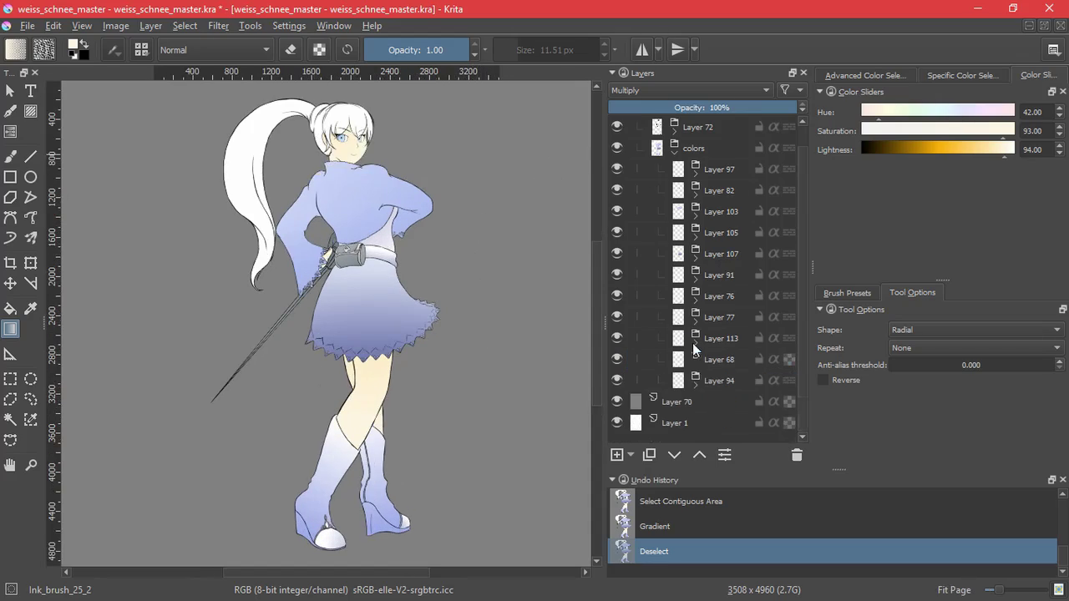
{"action": "left_click", "coordinate": [719, 359]}
{"action": "key", "text": "ctrl+g"}
{"action": "left_click", "coordinate": [151, 26]}
{"action": "left_click", "coordinate": [476, 280]}
{"action": "key", "text": "Insert"}
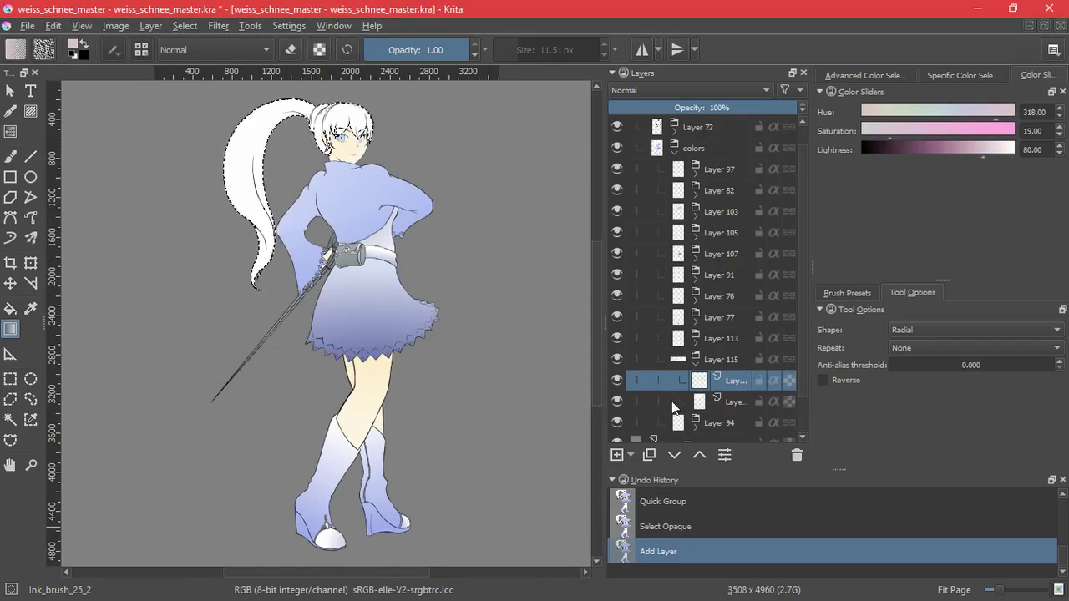
- Shade the hair outward from the ponytail with a radial gradient in pale pink (hue 318, saturation 19, lightness 80)
{"action": "left_click_drag", "start_coordinate": [272, 165], "coordinate": [327, 289]}
{"action": "scroll", "coordinate": [326, 289], "scroll_direction": "up", "scroll_amount": 2}
{"action": "key", "text": "ctrl+z"}
{"action": "key", "text": "ctrl+shift+z"}
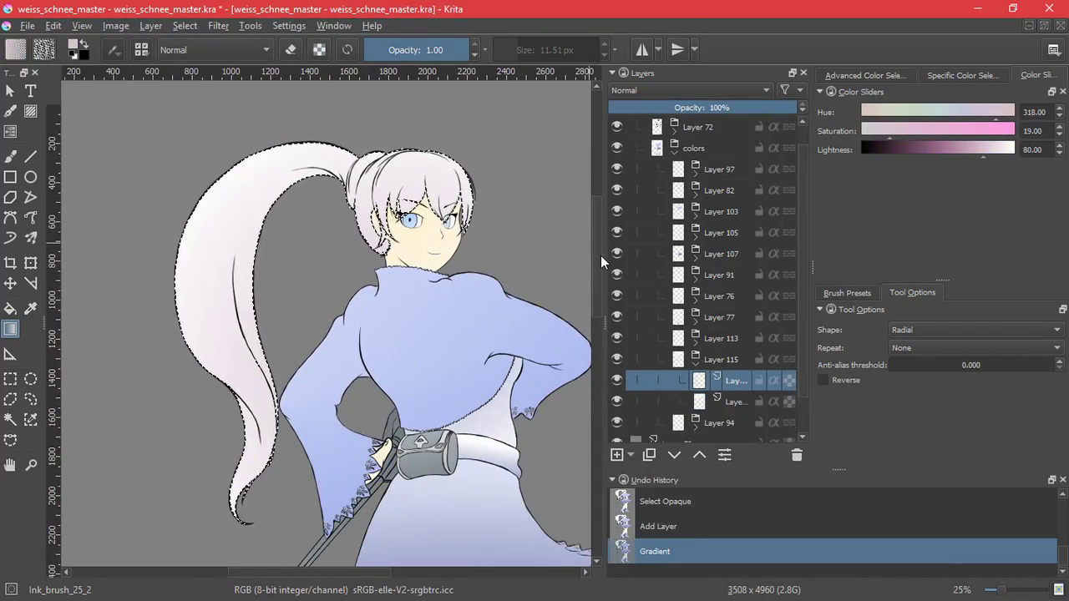
- Replace the pink hair gradient with a radial gradient in light blue sampled from the dress (hue 227, saturation 69, lightness 86)
{"action": "key", "text": "ctrl+z"}
{"action": "left_click", "coordinate": [405, 321], "text": "ctrl"}
{"action": "left_click_drag", "start_coordinate": [393, 360], "coordinate": [275, 126]}
{"action": "key", "text": "ctrl+z"}
{"action": "key", "text": "ctrl+shift+z"}
{"action": "key", "text": "ctrl+z"}
{"action": "key", "text": "ctrl+shift+z"}
- Deselect the hair and save the document
{"action": "key", "text": "ctrl+shift+a"}
{"action": "scroll", "coordinate": [490, 244], "scroll_direction": "down", "scroll_amount": 3}
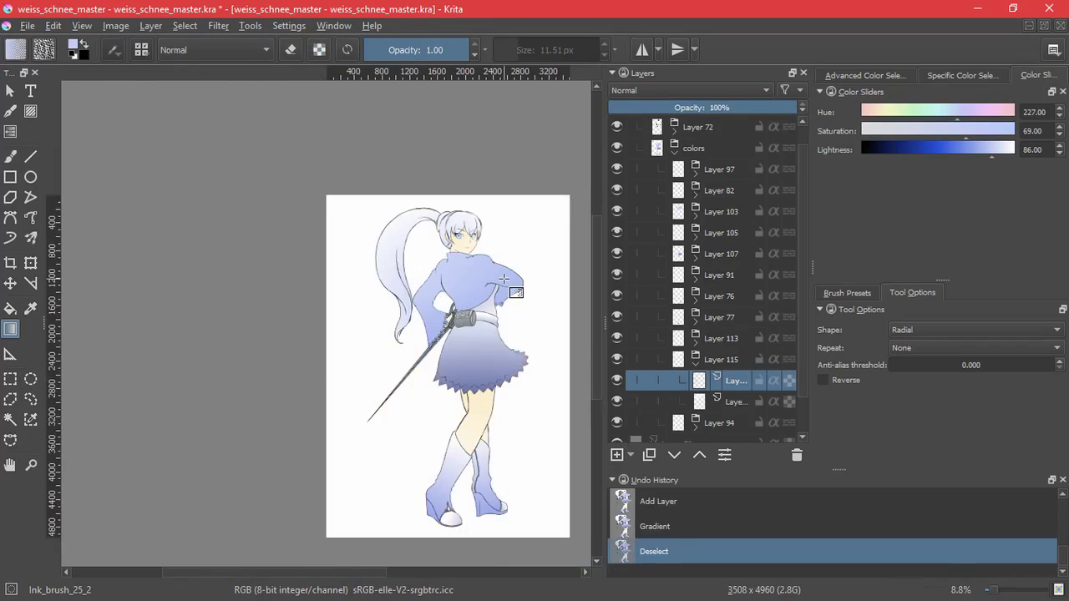
{"action": "key", "text": "ctrl+shift+0"}
{"action": "key", "text": "ctrl+s"}
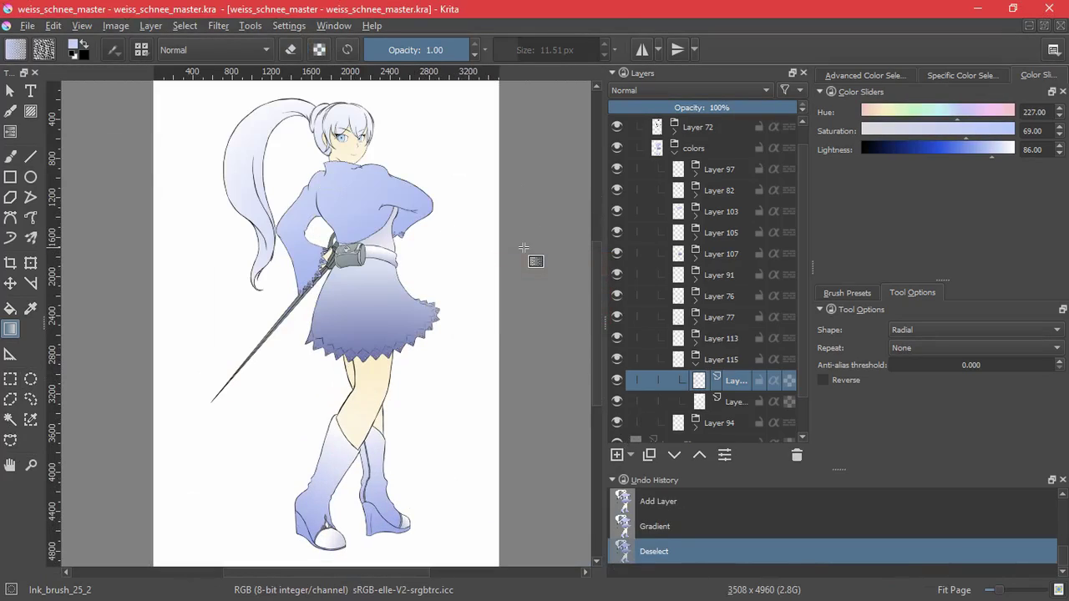
- Add a layer at the top of the Layer 94 group and prepare the freehand brush with white
{"action": "left_click", "coordinate": [10, 157]}
{"action": "left_click_drag", "start_coordinate": [801, 384], "coordinate": [802, 425]}
{"action": "left_click", "coordinate": [696, 385]}
{"action": "scroll", "coordinate": [718, 405], "scroll_direction": "down", "scroll_amount": 1}
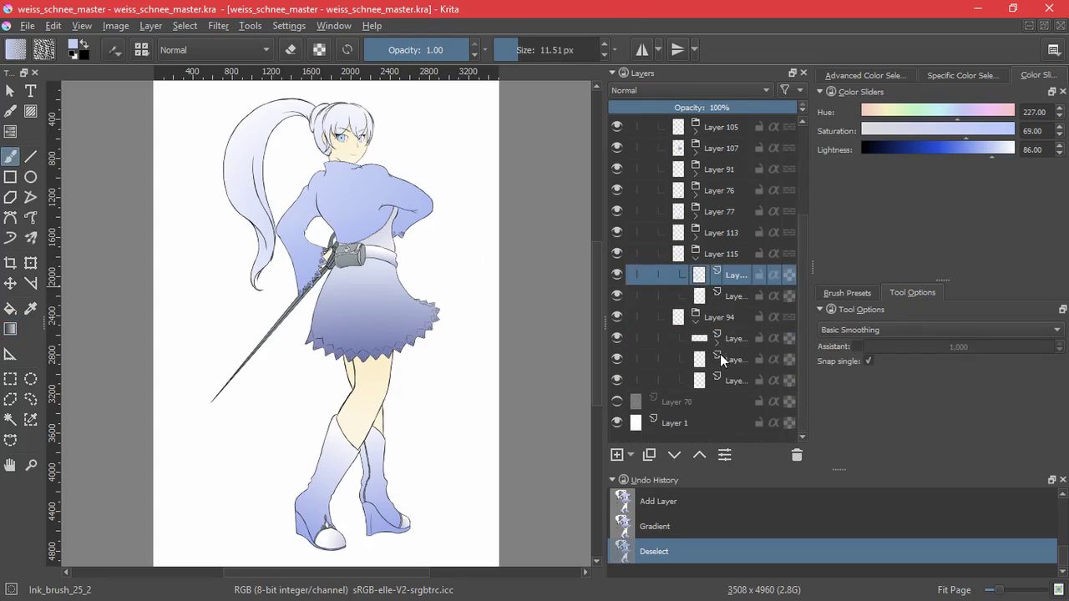
{"action": "left_click", "coordinate": [734, 349]}
{"action": "left_click", "coordinate": [616, 455]}
{"action": "left_click", "coordinate": [73, 55]}
{"action": "left_click", "coordinate": [84, 44]}
{"action": "left_click_drag", "start_coordinate": [343, 126], "coordinate": [419, 279]}
{"action": "mouse_move", "coordinate": [268, 303]}
{"action": "left_mouse_down"}
{"action": "mouse_move", "coordinate": [255, 320]}
{"action": "mouse_move", "coordinate": [264, 326]}
{"action": "left_mouse_up"}
{"action": "left_click_drag", "start_coordinate": [413, 395], "coordinate": [297, 402]}
{"action": "left_click_drag", "start_coordinate": [469, 324], "coordinate": [462, 486]}
{"action": "key", "text": "ctrl+z"}
{"action": "scroll", "coordinate": [431, 342], "scroll_direction": "up", "scroll_amount": 5}
{"action": "key", "text": "ctrl+z"}
{"action": "key", "text": "ctrl+z"}
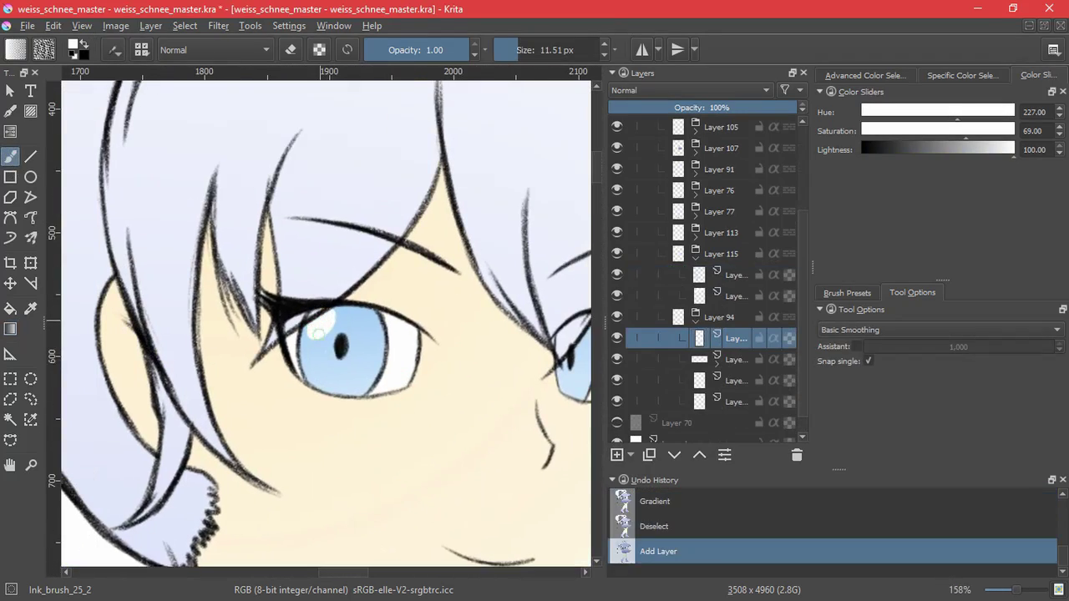
- Paint a small white highlight dot in the upper iris of the eye nearer the ponytail
{"action": "left_click_drag", "start_coordinate": [319, 336], "coordinate": [320, 337]}
{"action": "scroll", "coordinate": [318, 335], "scroll_direction": "down", "scroll_amount": 8}
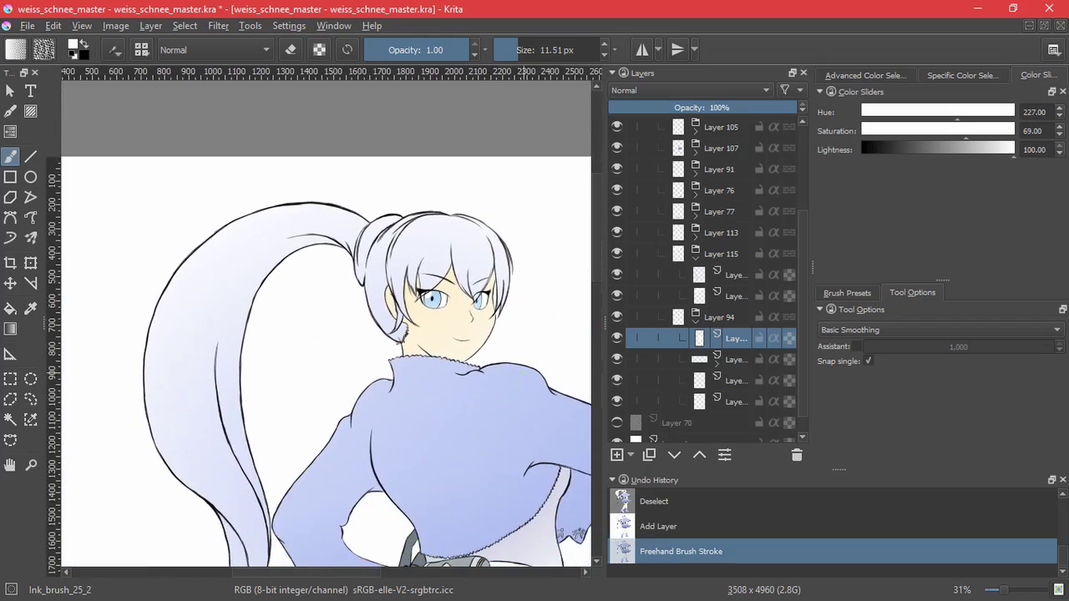
{"action": "key", "text": "ctrl+shift+0"}
{"action": "scroll", "coordinate": [332, 340], "scroll_direction": "up", "scroll_amount": 5}
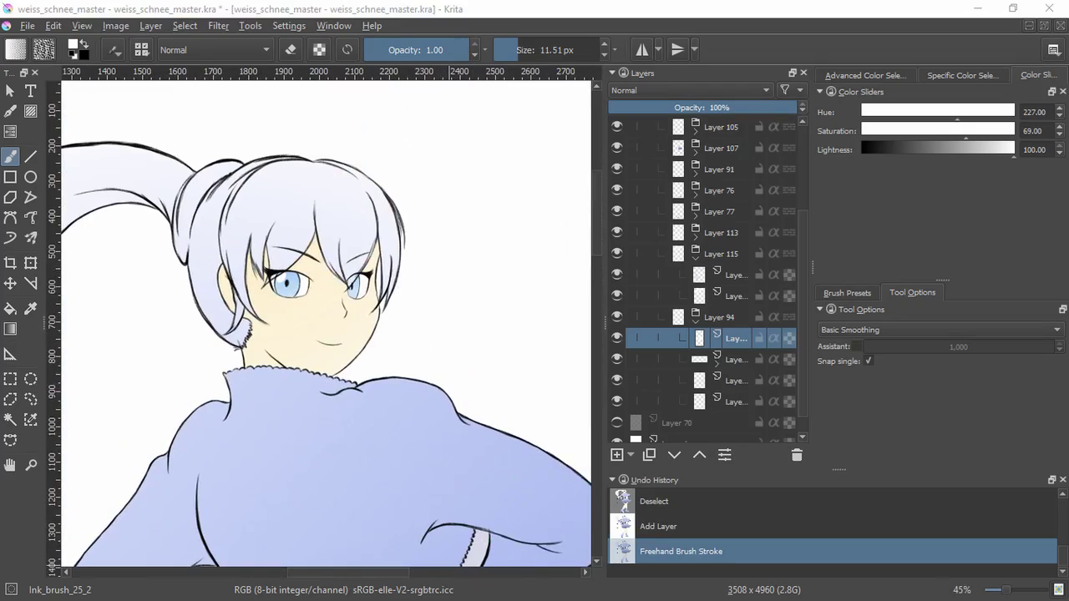
- Add a layer at the top of the Layer 113 group and set its blending mode to Multiply
{"action": "left_click", "coordinate": [695, 321]}
{"action": "left_click", "coordinate": [695, 322]}
{"action": "left_click", "coordinate": [617, 360]}
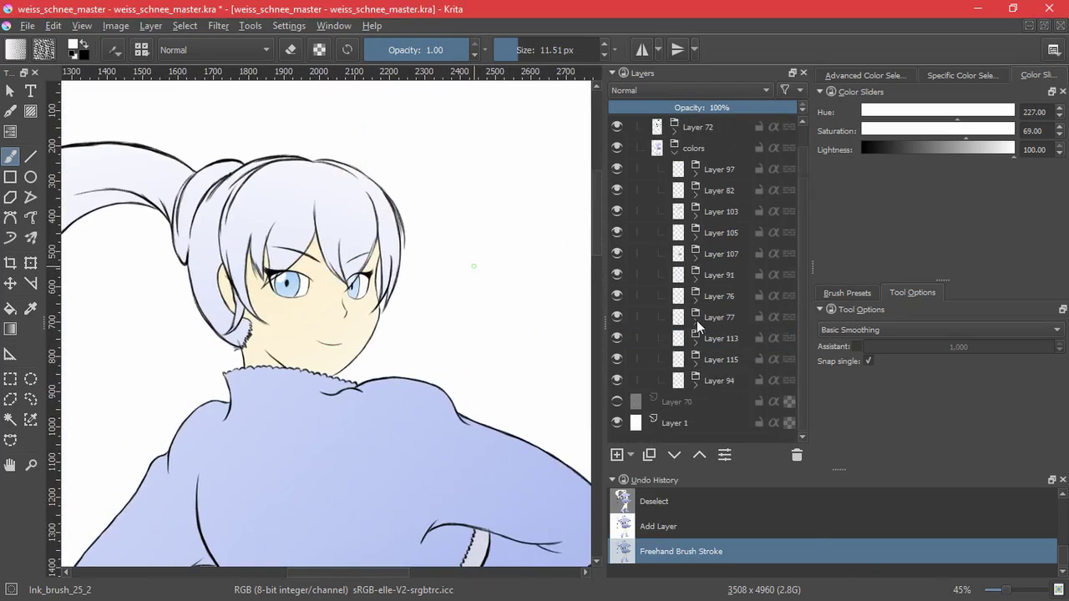
{"action": "left_click", "coordinate": [617, 360]}
{"action": "left_click", "coordinate": [617, 339]}
{"action": "left_click", "coordinate": [617, 338]}
{"action": "left_click", "coordinate": [695, 343]}
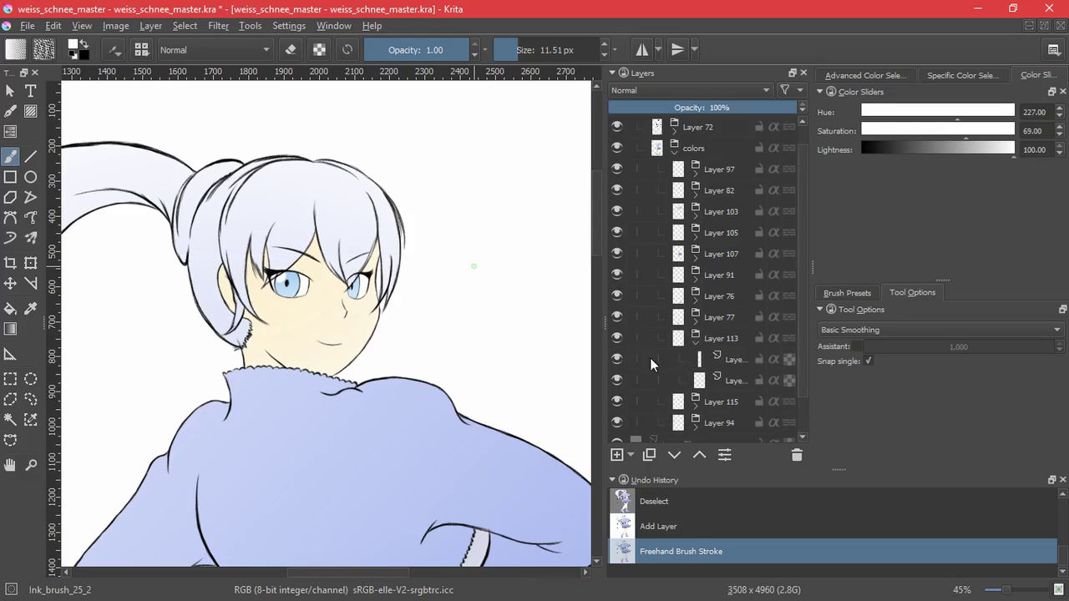
{"action": "left_click", "coordinate": [705, 363]}
{"action": "left_click", "coordinate": [617, 455]}
{"action": "left_click", "coordinate": [672, 91]}
{"action": "left_click", "coordinate": [650, 193]}
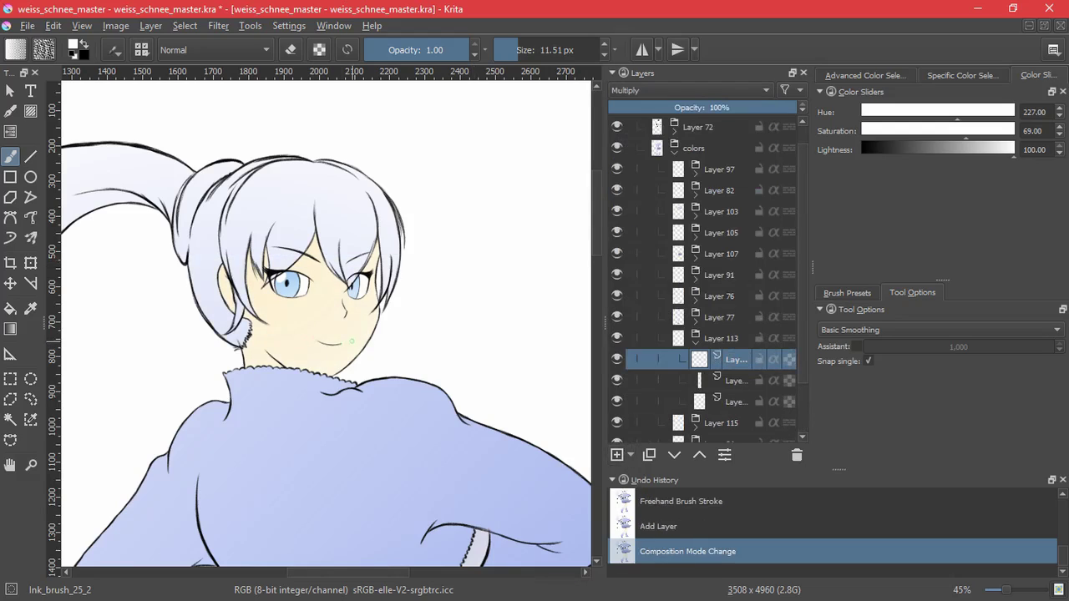
- Paint a thin curved shading stroke down the far cheek in the sampled skin tone (hue 42, saturation 93, lightness 93)
{"action": "left_click", "coordinate": [353, 340], "text": "ctrl"}
{"action": "left_click", "coordinate": [850, 294]}
{"action": "scroll", "coordinate": [357, 321], "scroll_direction": "up", "scroll_amount": 4}
{"action": "key", "text": "ctrl+z"}
{"action": "mouse_move", "coordinate": [355, 254]}
{"action": "left_mouse_down"}
{"action": "mouse_move", "coordinate": [371, 250]}
{"action": "mouse_move", "coordinate": [357, 313]}
{"action": "left_mouse_up"}
{"action": "left_click_drag", "start_coordinate": [393, 128], "coordinate": [399, 115]}
{"action": "left_click_drag", "start_coordinate": [488, 279], "coordinate": [477, 317]}
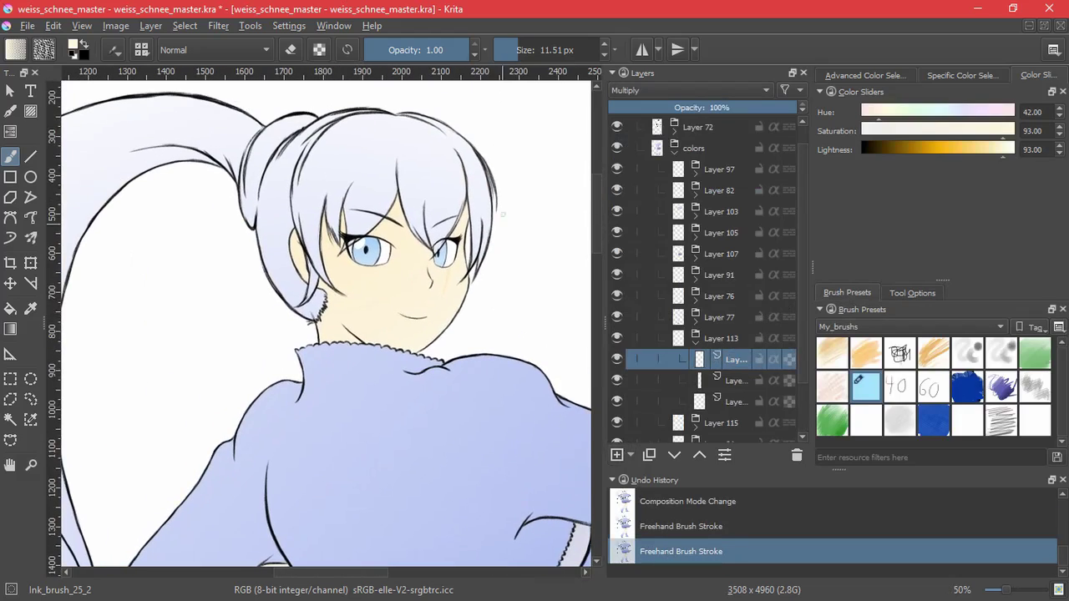
- Add an HSV/HSL Adjustment filter mask to the cheek shading layer and adjust its saturation and lightness
{"action": "left_click", "coordinate": [221, 27]}
{"action": "left_click", "coordinate": [631, 456]}
{"action": "left_click", "coordinate": [666, 541]}
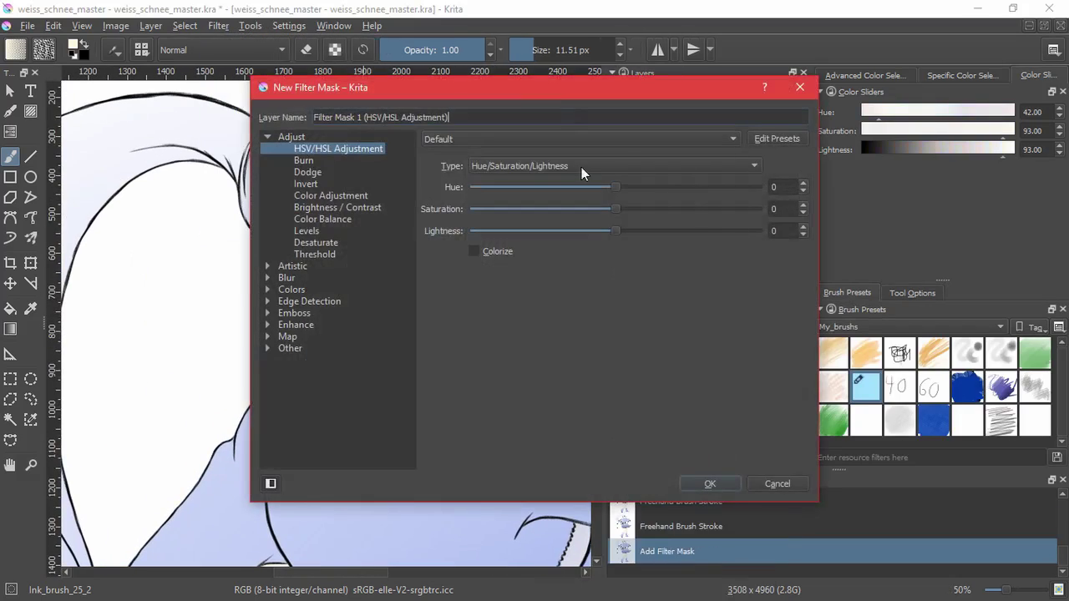
{"action": "left_click_drag", "start_coordinate": [587, 87], "coordinate": [874, 96]}
{"action": "left_click_drag", "start_coordinate": [908, 242], "coordinate": [812, 217]}
{"action": "left_click_drag", "start_coordinate": [866, 239], "coordinate": [897, 242]}
{"action": "left_click_drag", "start_coordinate": [812, 216], "coordinate": [826, 214]}
{"action": "left_click", "coordinate": [971, 491]}
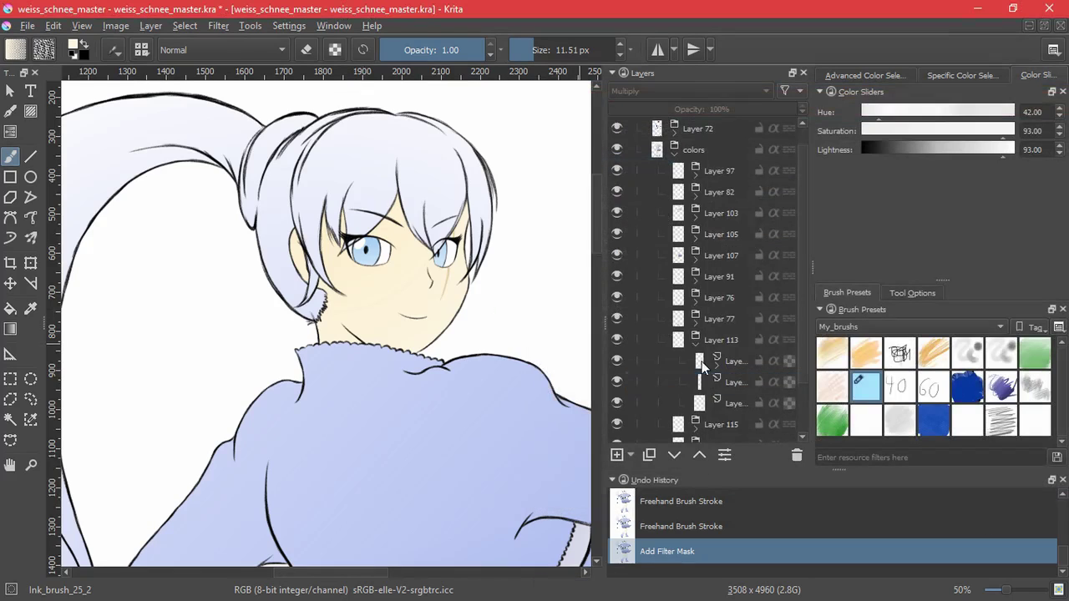
- Reposition the cheek shading stroke below the far eye with the Move tool and fine-tune it with the Transform tool
{"action": "left_click", "coordinate": [659, 361]}
{"action": "key", "text": "t"}
{"action": "scroll", "coordinate": [446, 275], "scroll_direction": "up", "scroll_amount": 4}
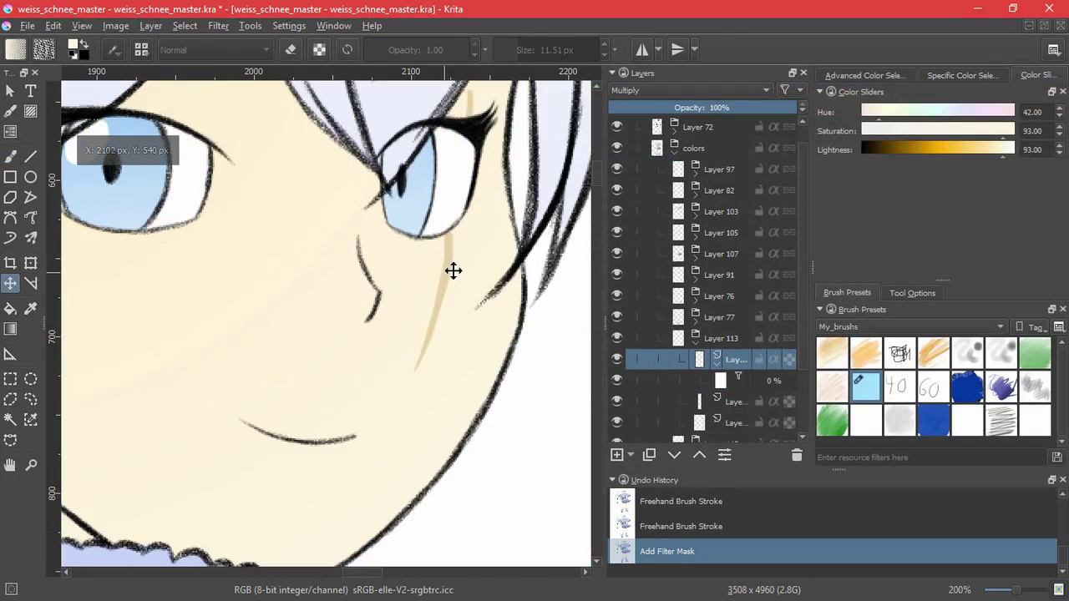
{"action": "scroll", "coordinate": [485, 300], "scroll_direction": "down", "scroll_amount": 4}
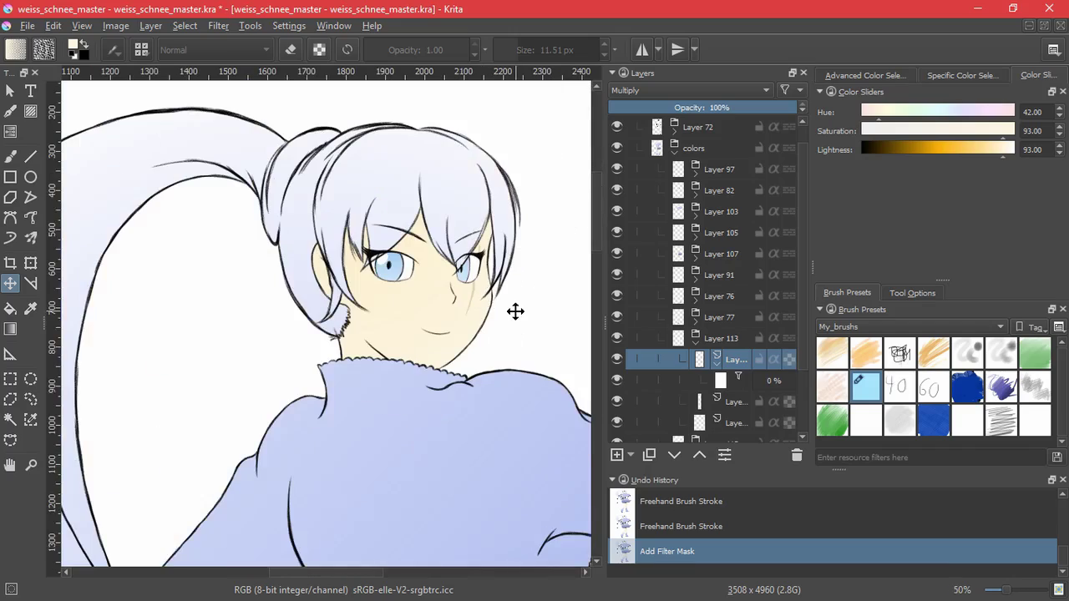
{"action": "left_click", "coordinate": [30, 263]}
{"action": "scroll", "coordinate": [460, 307], "scroll_direction": "up", "scroll_amount": 3}
{"action": "left_click_drag", "start_coordinate": [443, 364], "coordinate": [446, 361]}
{"action": "key", "text": "Return"}
{"action": "scroll", "coordinate": [520, 354], "scroll_direction": "down", "scroll_amount": 4}
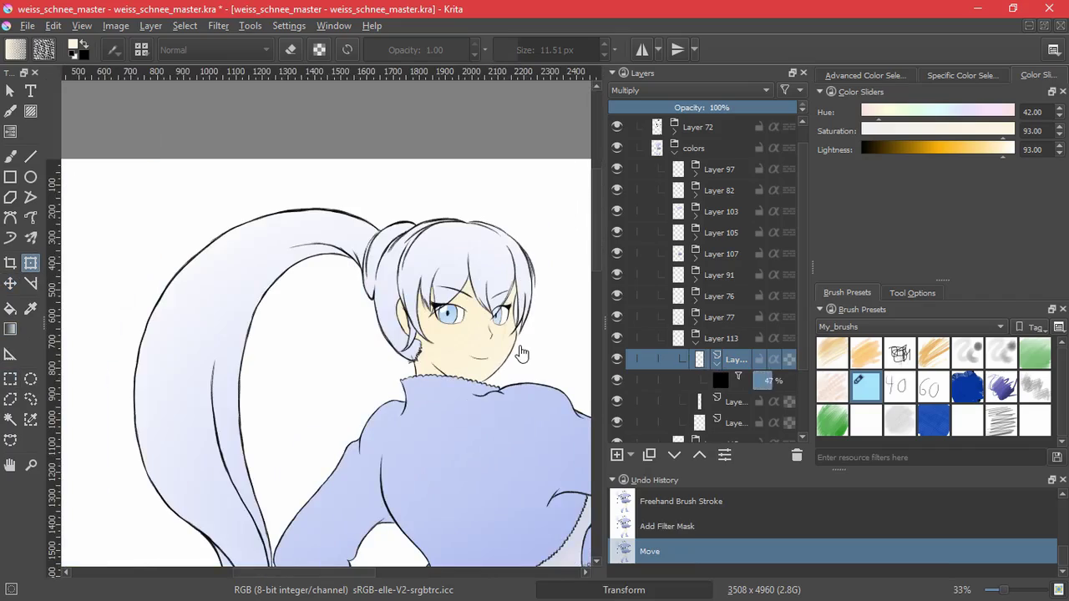
{"action": "key", "text": "2"}
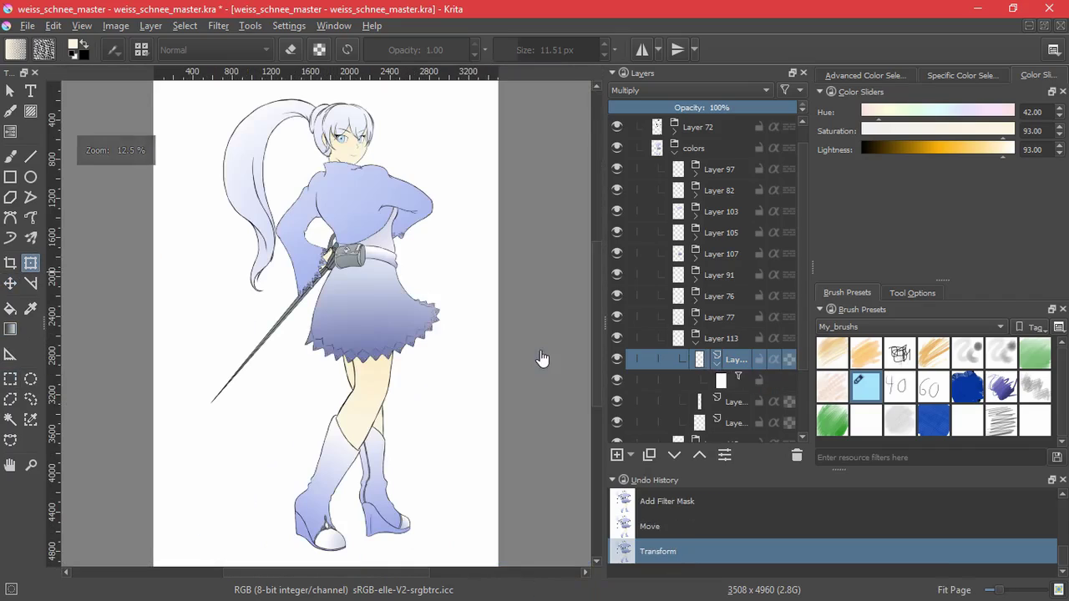
- Try narrowing the whole character slightly by transforming its top-level group, Layer 3
{"action": "scroll", "coordinate": [711, 128], "scroll_direction": "up", "scroll_amount": 1}
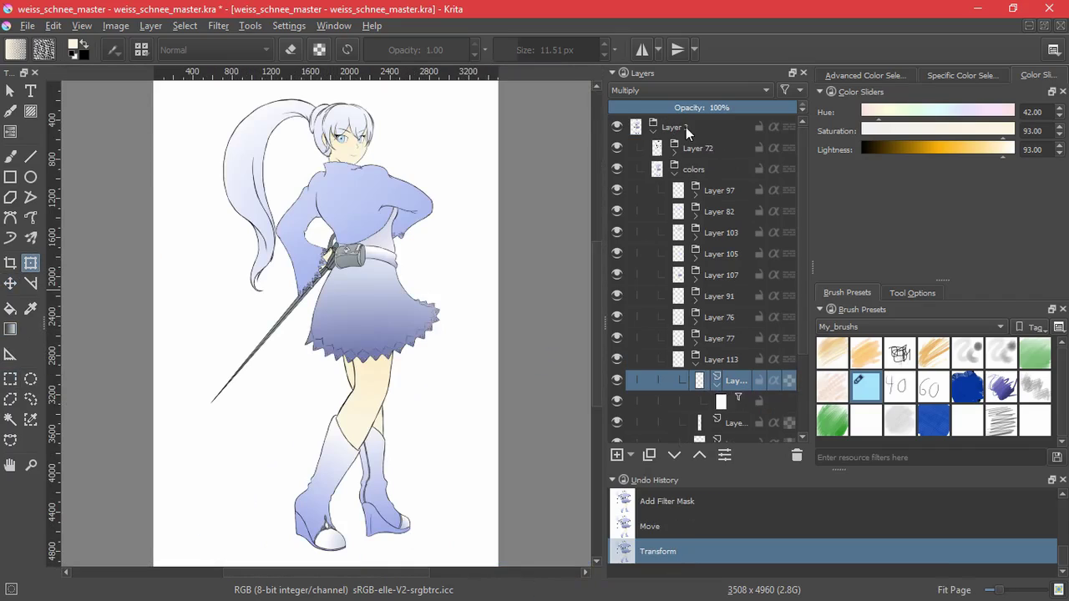
{"action": "left_click", "coordinate": [688, 130]}
{"action": "left_click_drag", "start_coordinate": [439, 325], "coordinate": [431, 325]}
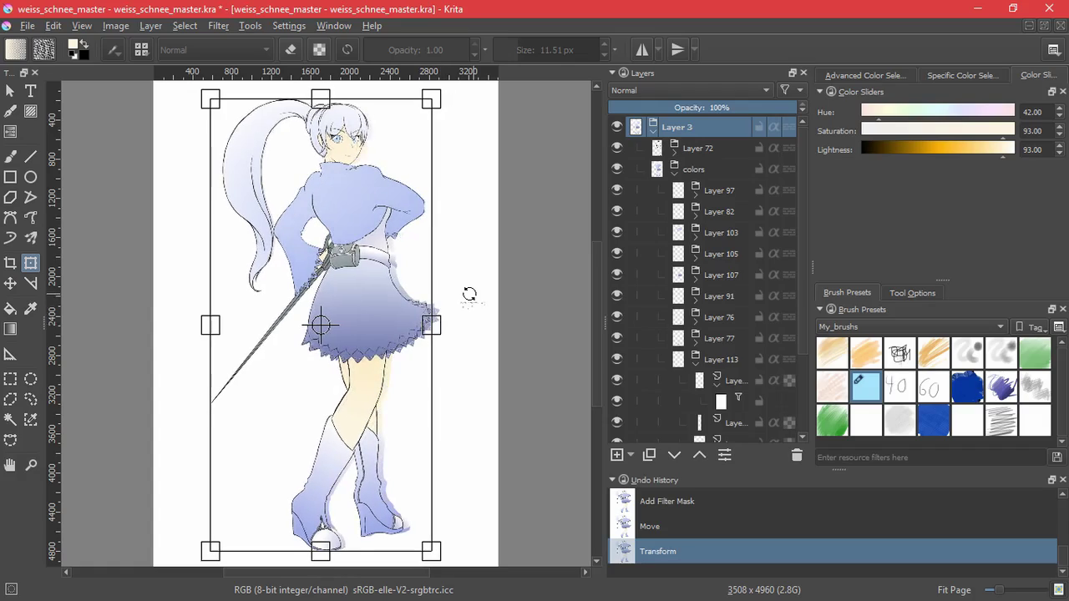
{"action": "key", "text": "Return"}
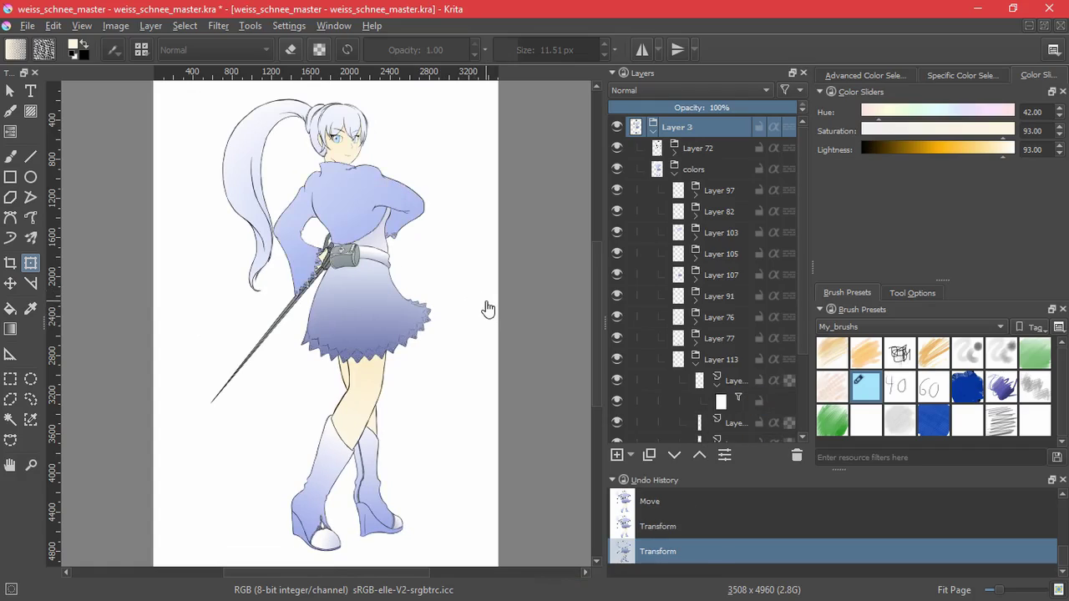
- Examine the narrowed character's proportions in mirrored and normal view, both close to the face and at full page
{"action": "key", "text": "m"}
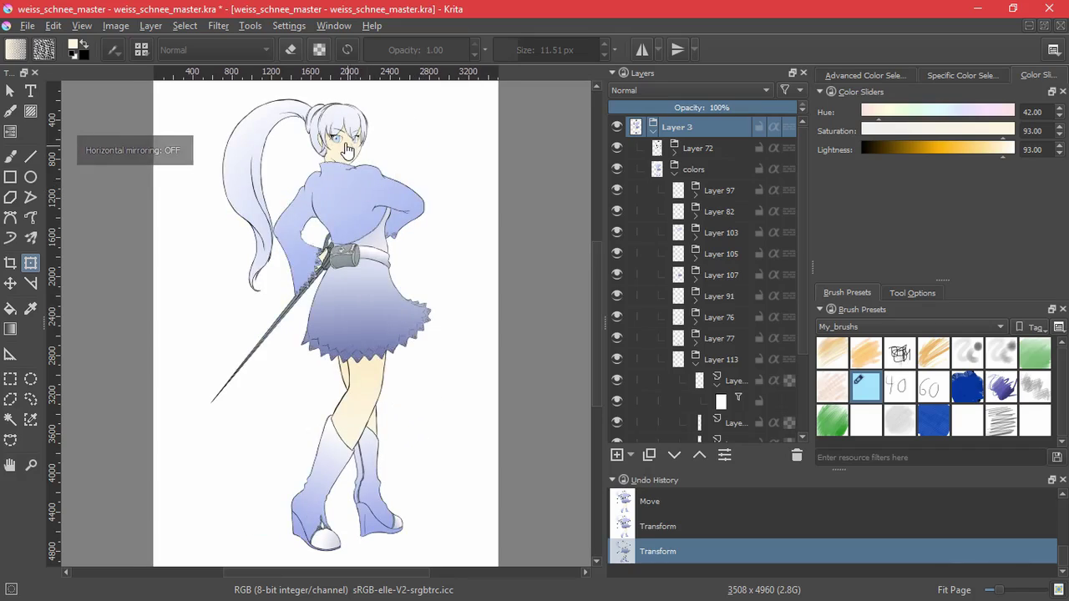
{"action": "scroll", "coordinate": [467, 260], "scroll_direction": "up", "scroll_amount": 3}
{"action": "key", "text": "m"}
{"action": "key", "text": "m"}
{"action": "key", "text": "m"}
{"action": "key", "text": "m"}
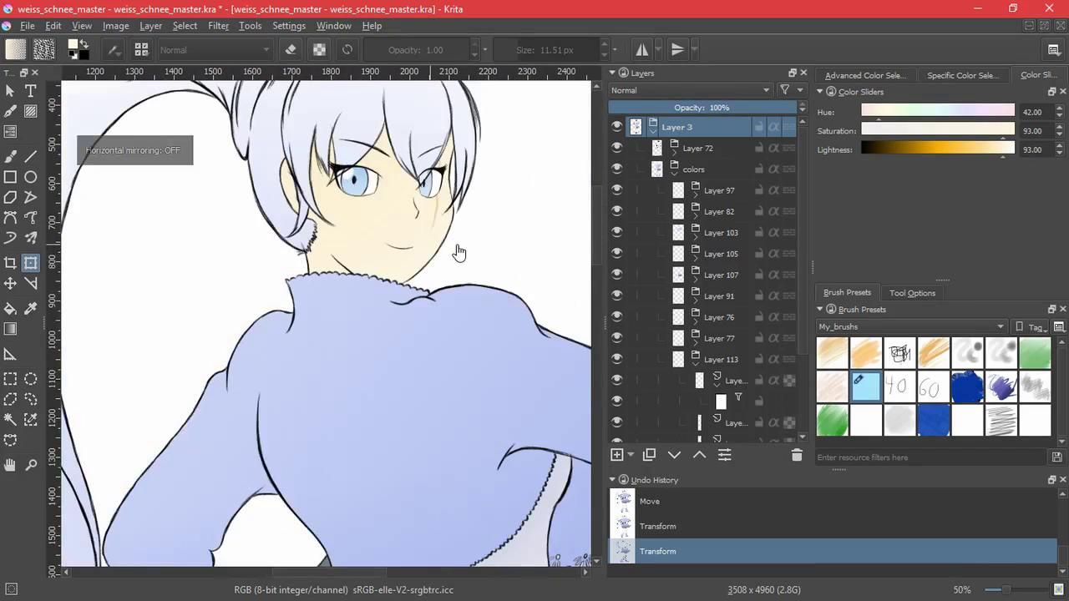
{"action": "key", "text": "2"}
{"action": "key", "text": "m"}
{"action": "key", "text": "m"}
{"action": "key", "text": "m"}
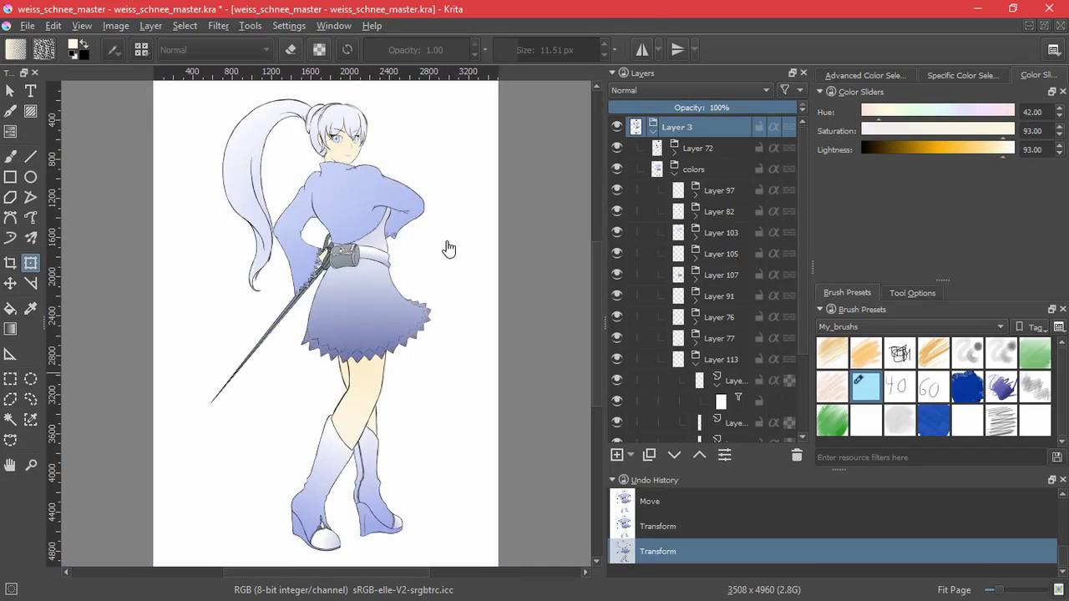
{"action": "key", "text": "m"}
{"action": "key", "text": "m"}
- Undo the narrowing of the character group and save the document
{"action": "key", "text": "ctrl+z"}
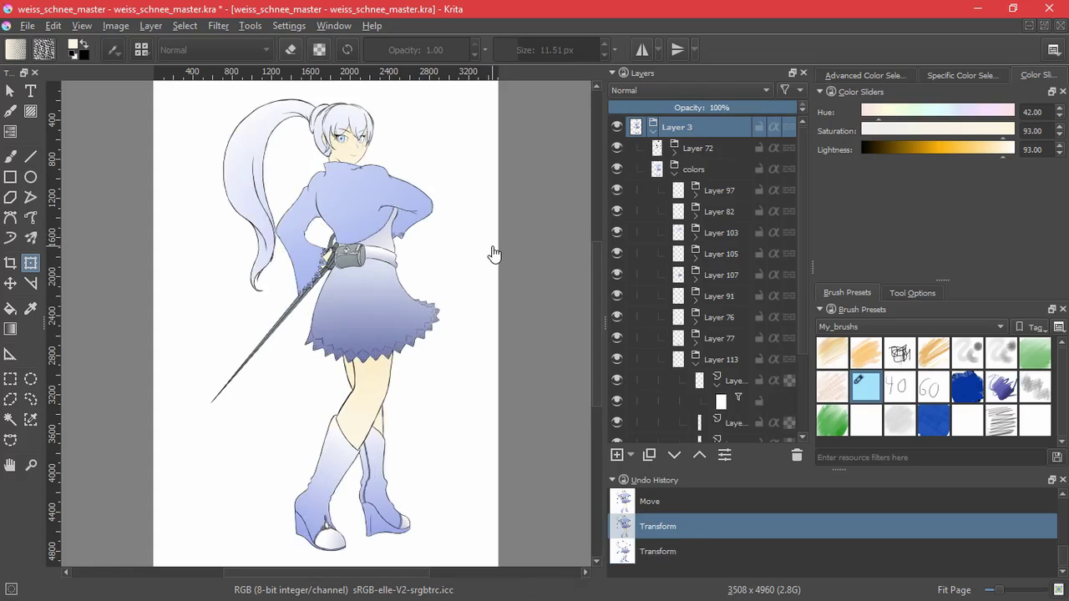
{"action": "key", "text": "ctrl+s"}
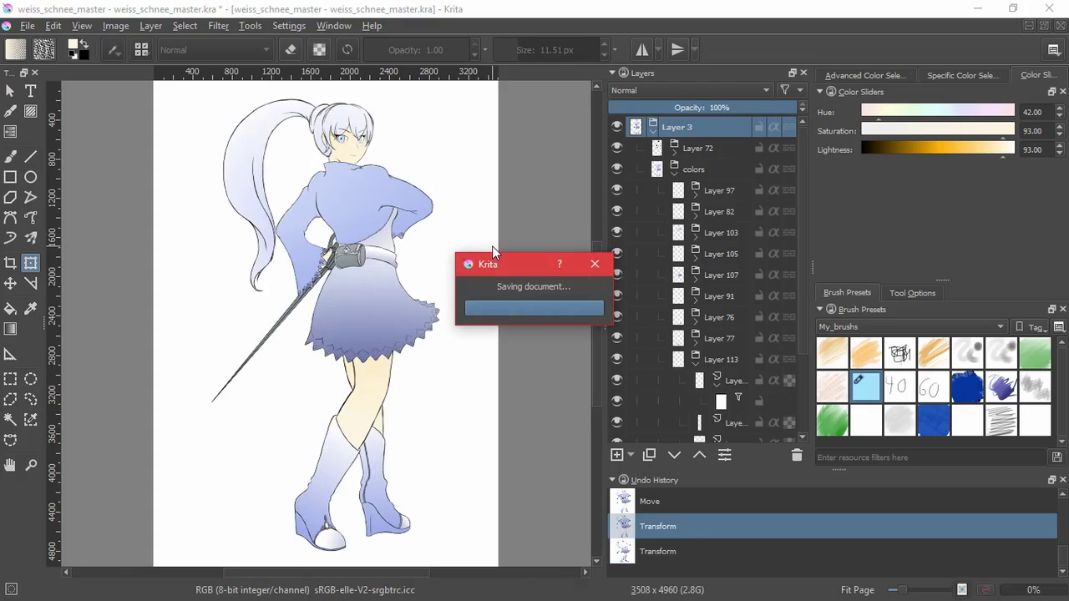